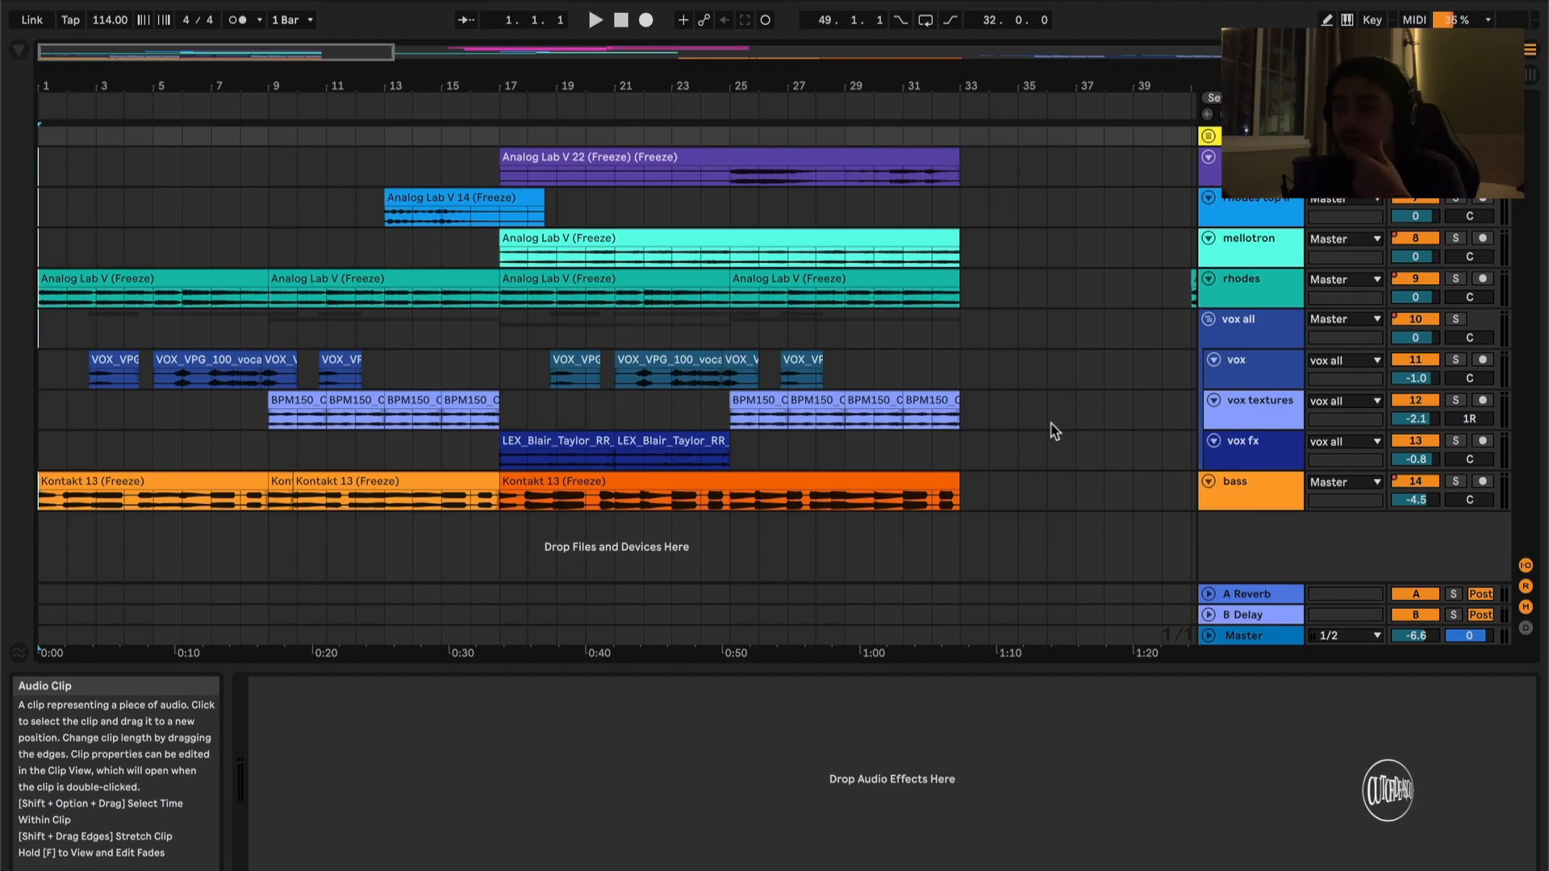
Step: Turn on Follow and play the arrangement from bar 1 through the end of the section at bar 33
{"action": "scroll", "coordinate": [731, 350], "scroll_direction": "up", "scroll_amount": 3}
{"action": "scroll", "coordinate": [731, 349], "scroll_direction": "down", "scroll_amount": 3}
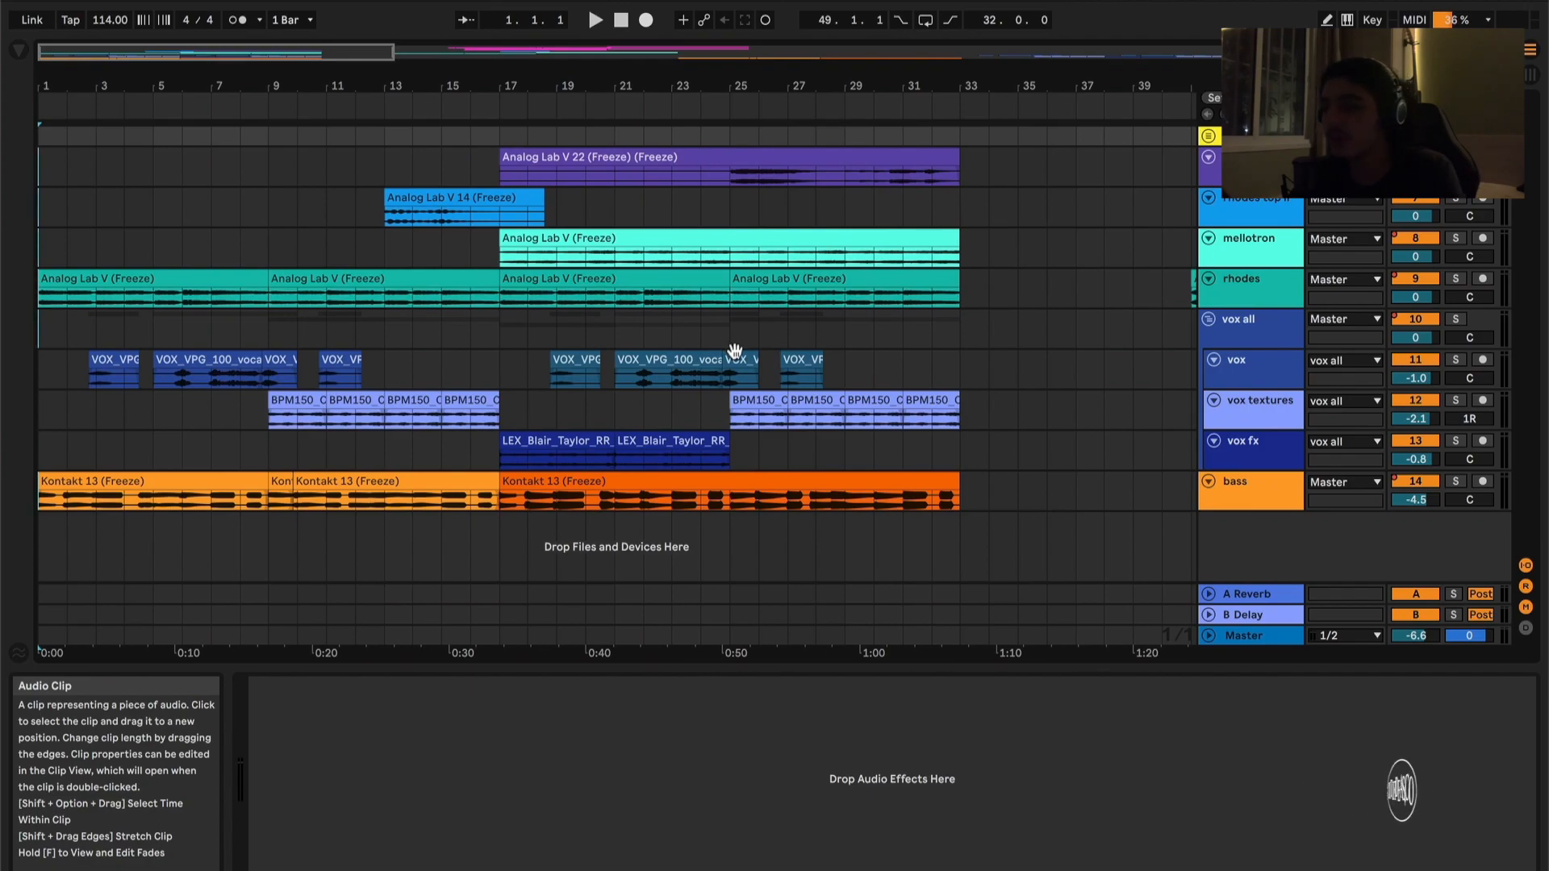
{"action": "scroll", "coordinate": [731, 349], "scroll_direction": "up", "scroll_amount": 2}
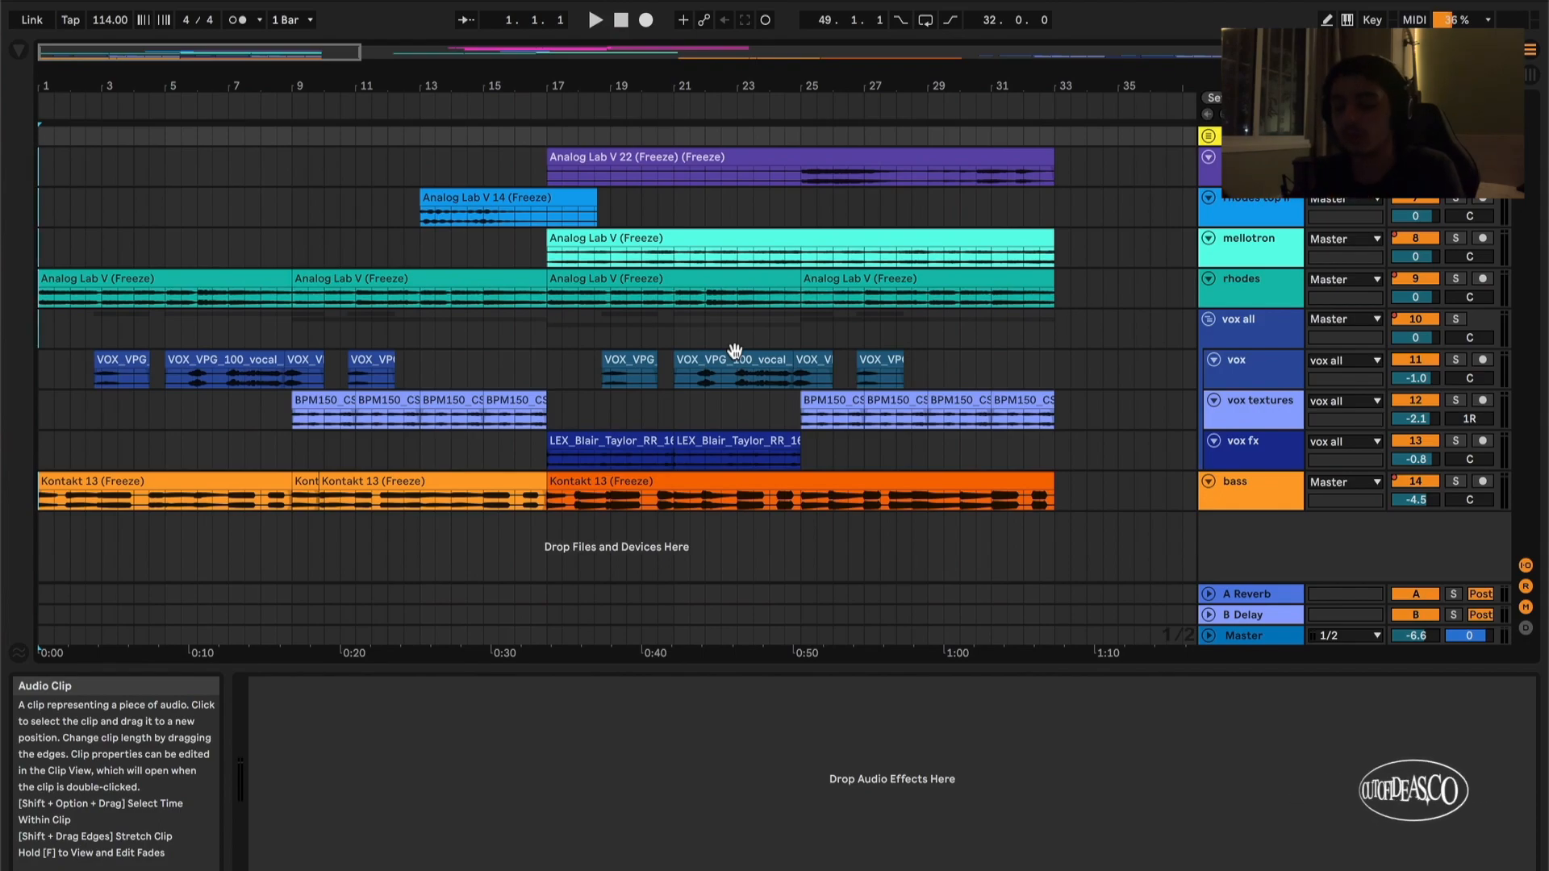
{"action": "scroll", "coordinate": [555, 346], "scroll_direction": "up", "scroll_amount": 2}
{"action": "scroll", "coordinate": [555, 346], "scroll_direction": "left", "scroll_amount": 5}
{"action": "scroll", "coordinate": [538, 343], "scroll_direction": "up", "scroll_amount": 2}
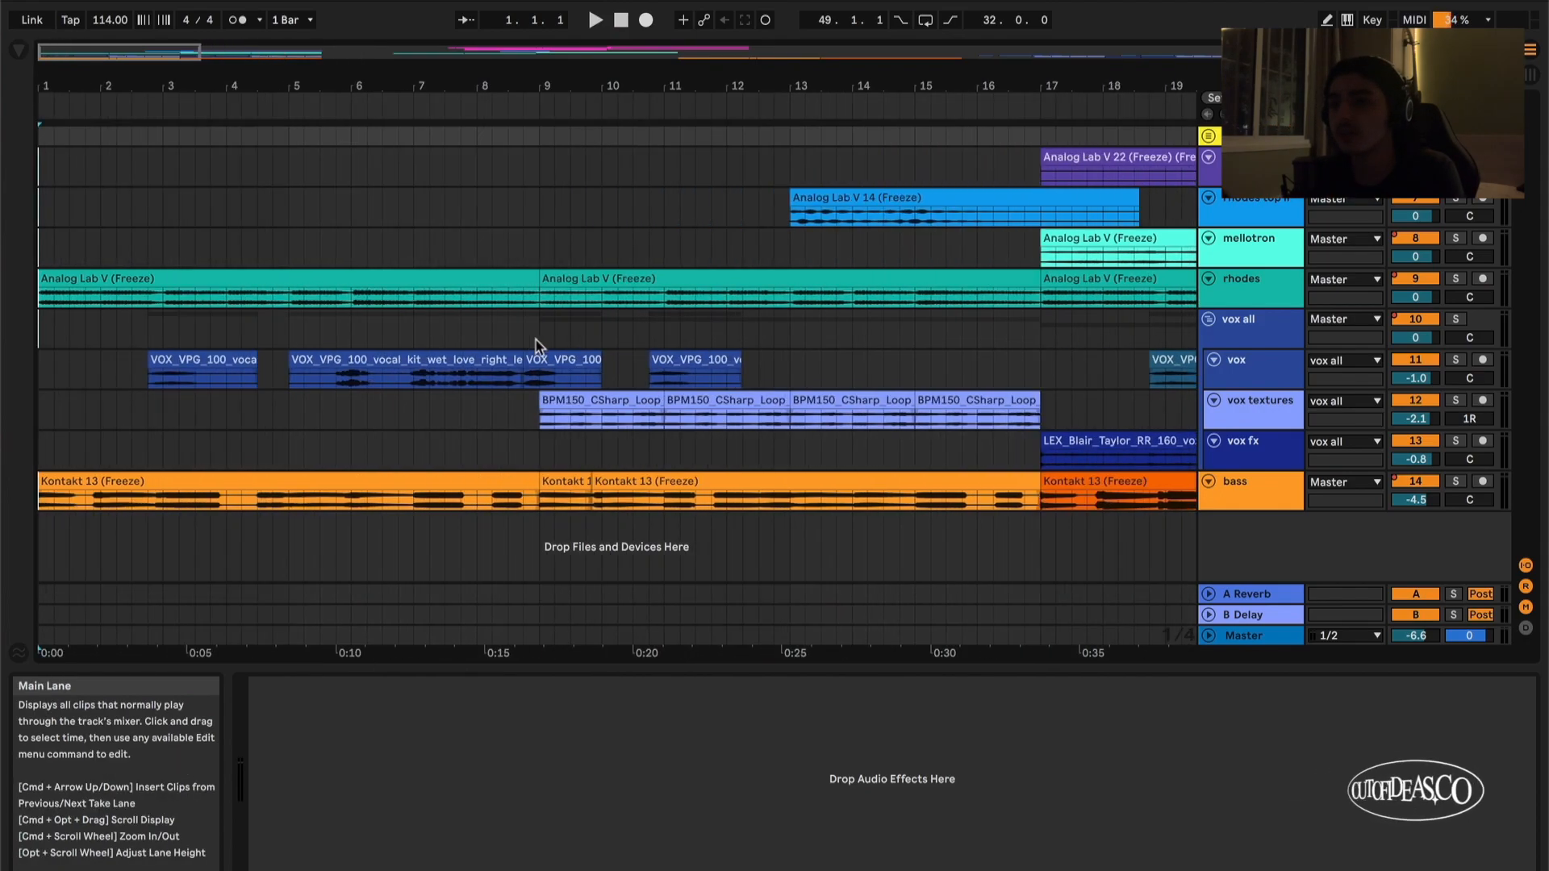
{"action": "left_click", "coordinate": [465, 20]}
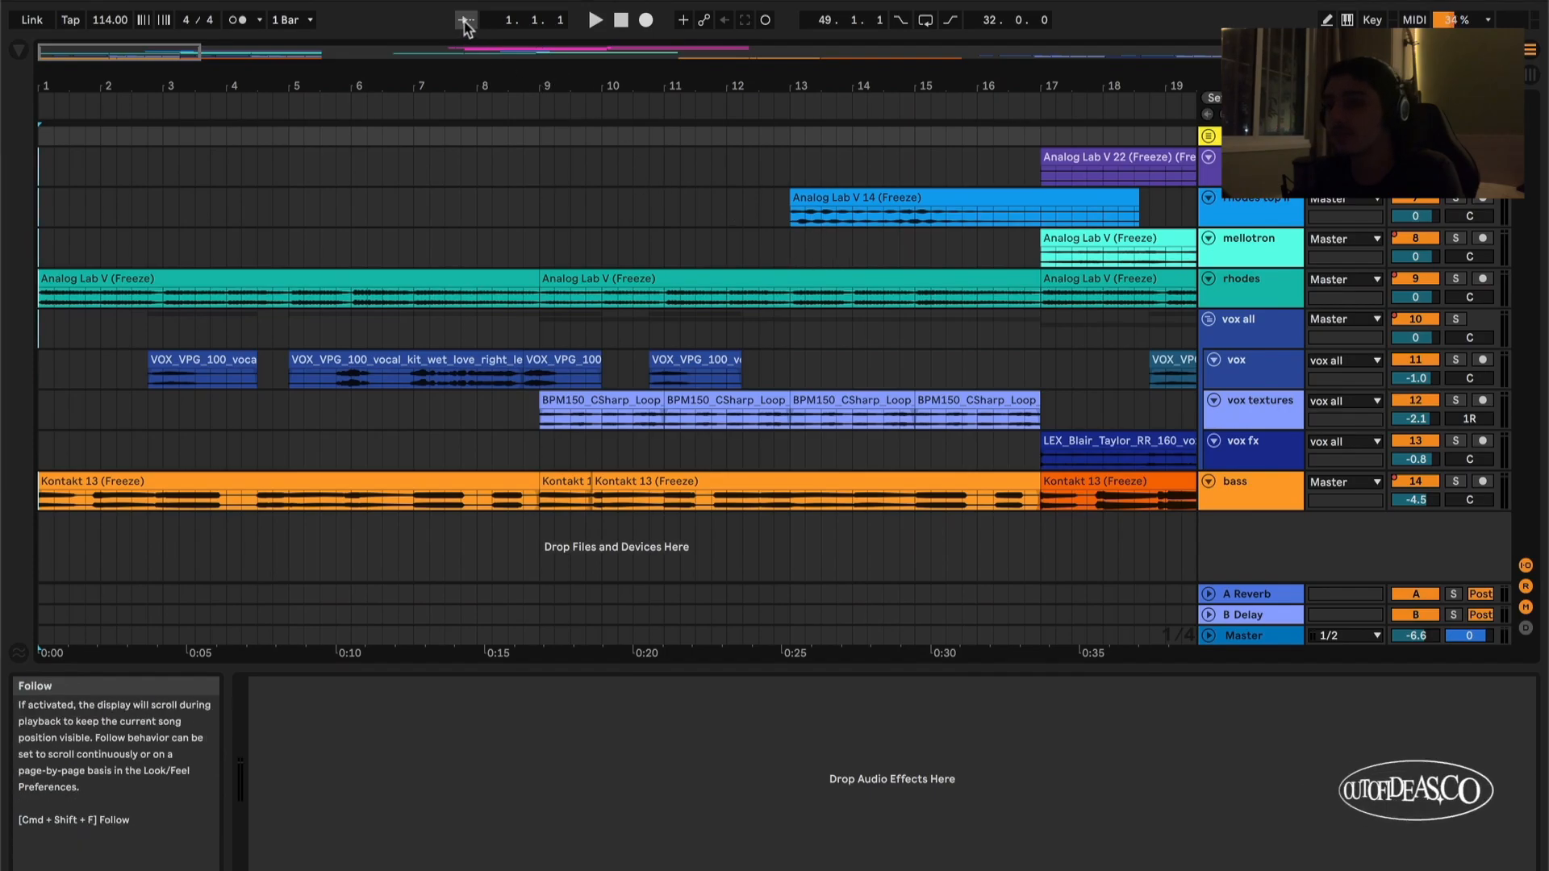
{"action": "key", "text": "space"}
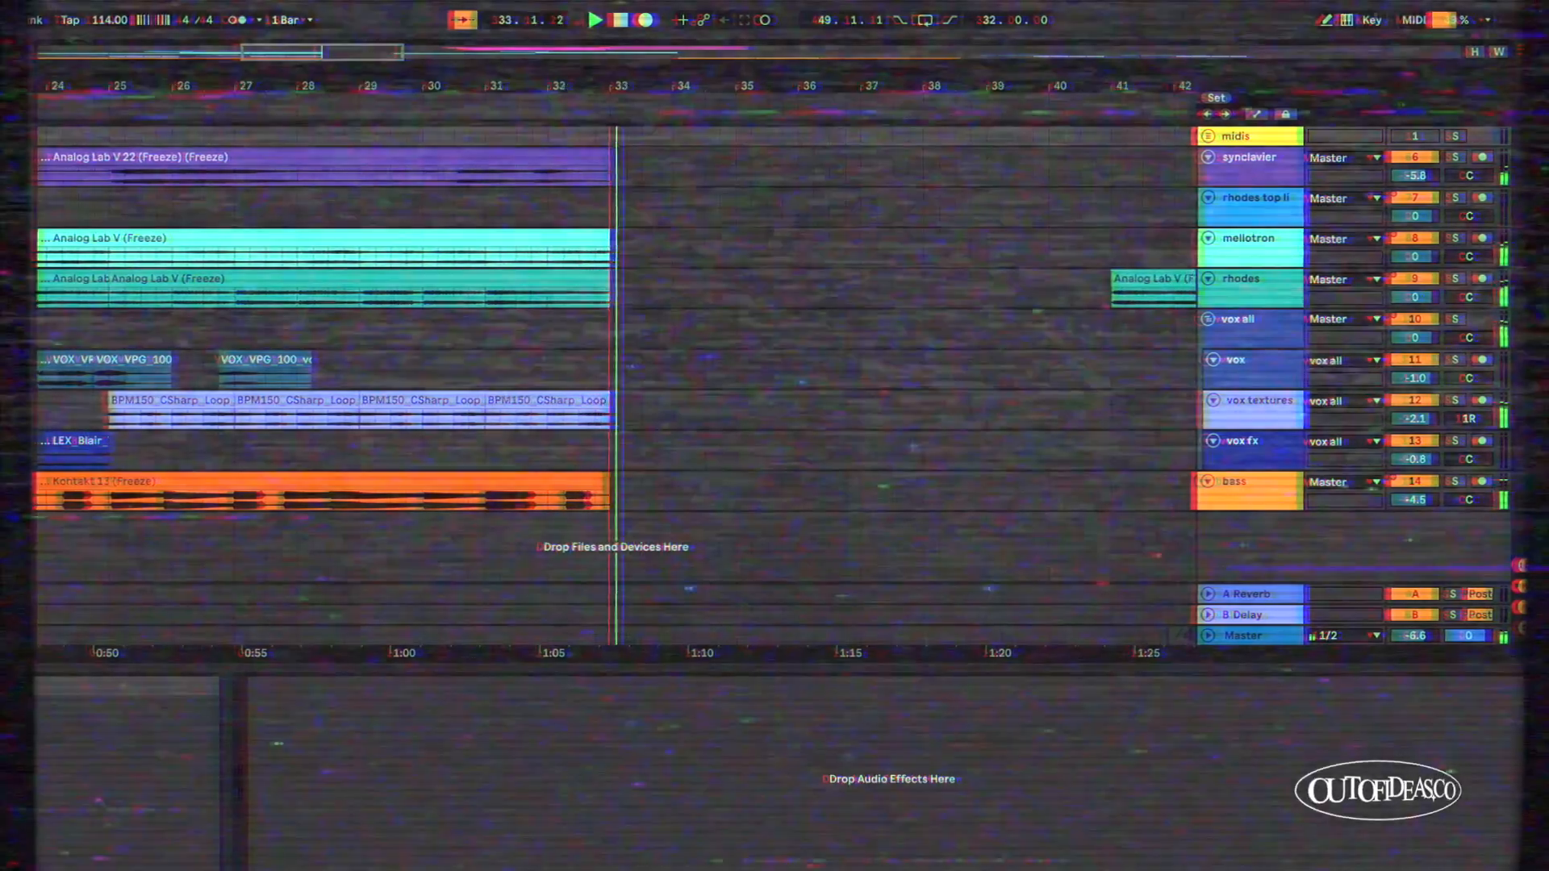
{"action": "scroll", "coordinate": [933, 435], "scroll_direction": "down", "scroll_amount": 5}
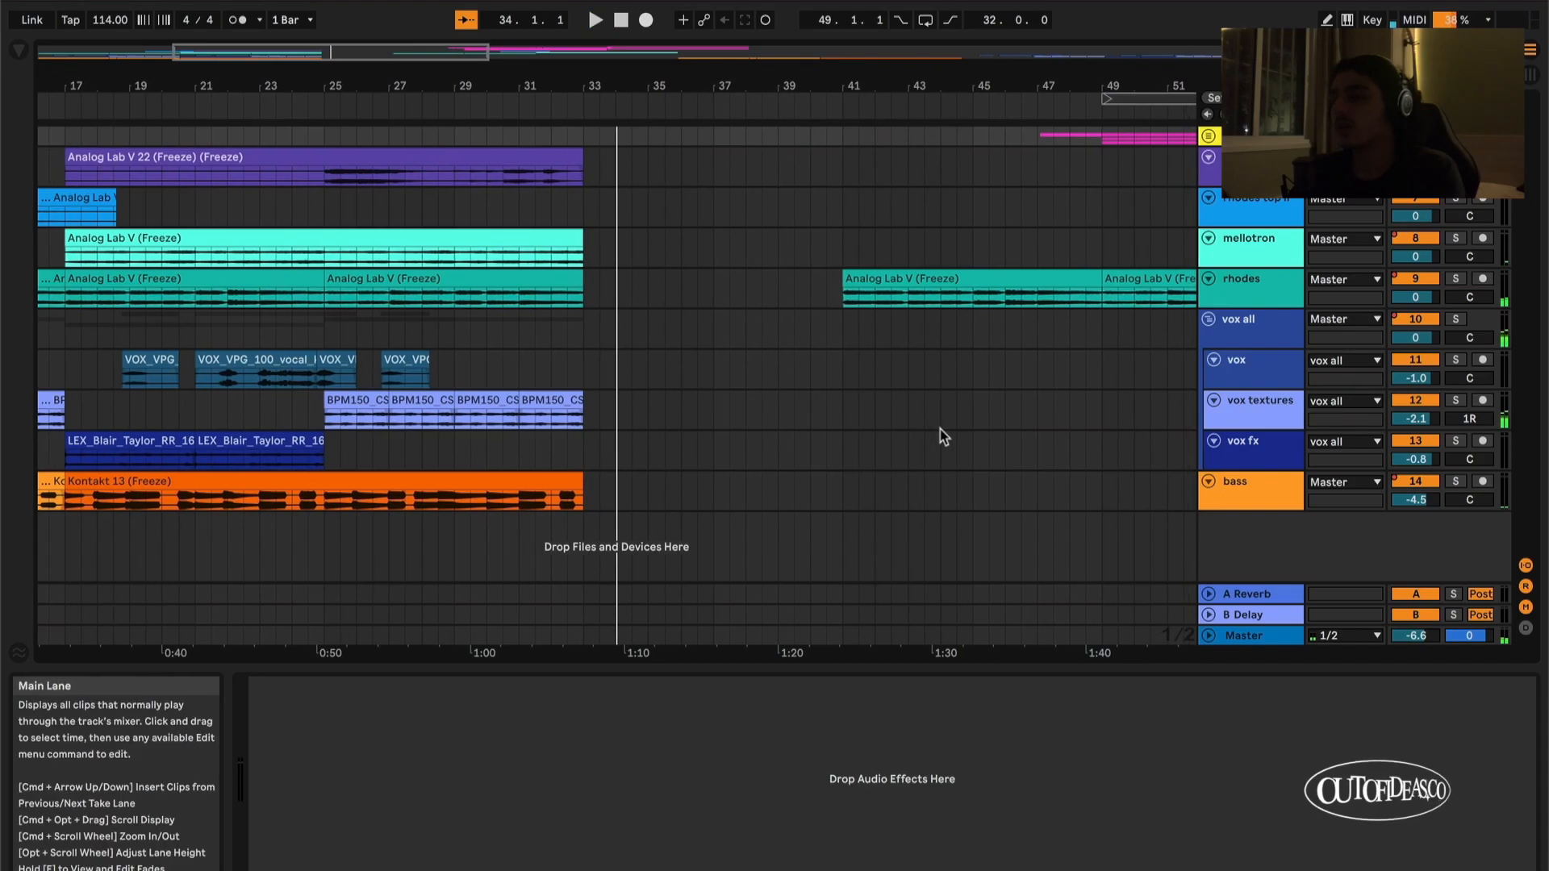
{"action": "key", "text": "space"}
Step: Return the song position to the start of the arrangement and turn off Follow
{"action": "scroll", "coordinate": [953, 459], "scroll_direction": "down", "scroll_amount": 3}
{"action": "scroll", "coordinate": [693, 400], "scroll_direction": "up", "scroll_amount": 3}
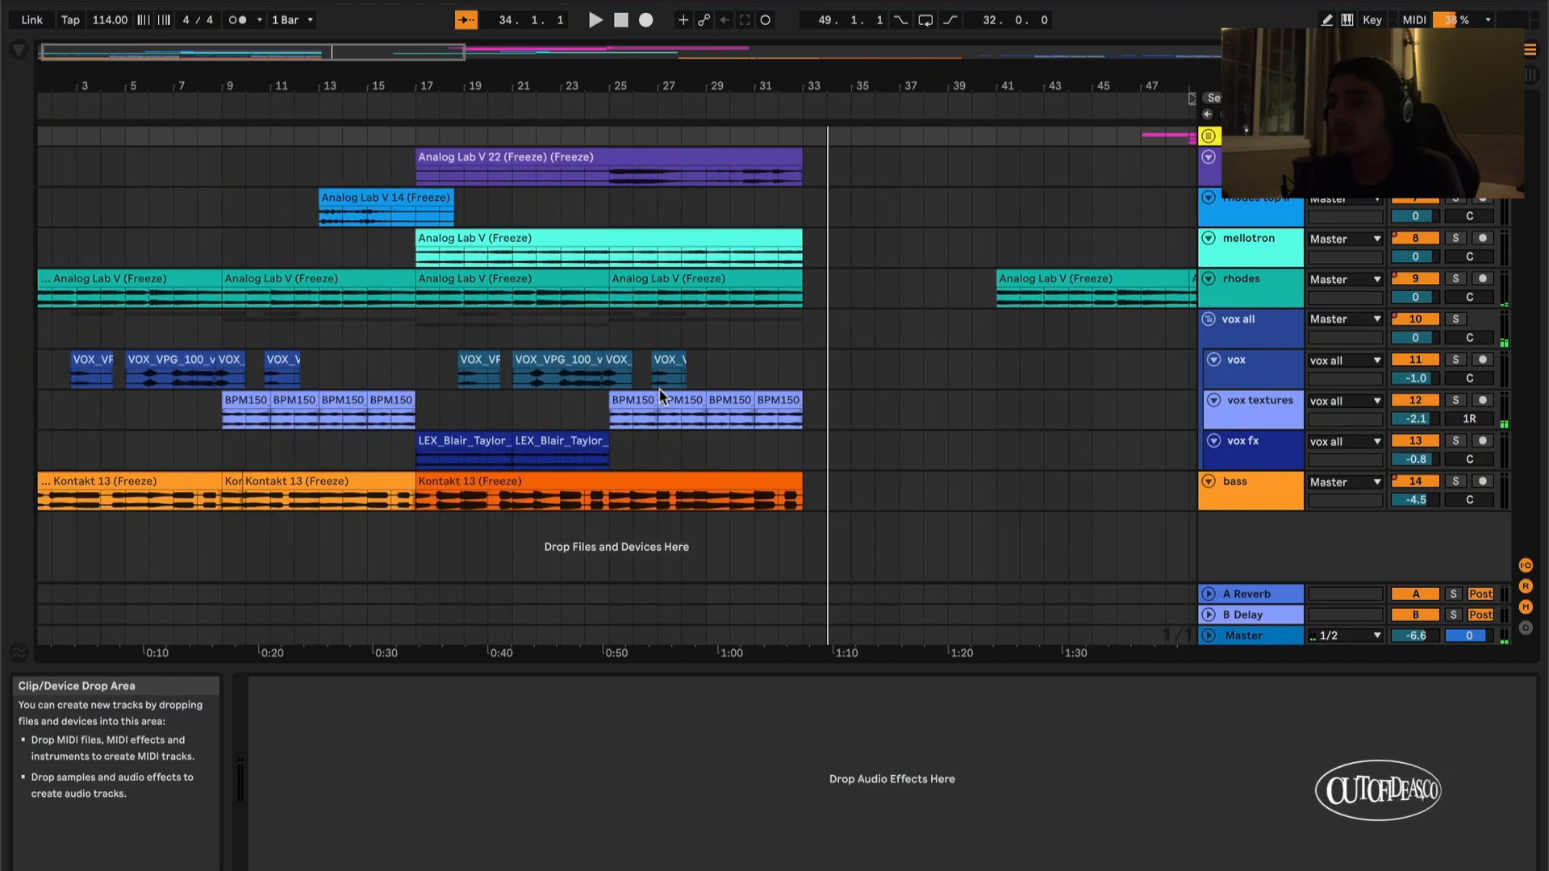
{"action": "scroll", "coordinate": [659, 395], "scroll_direction": "up", "scroll_amount": 2}
{"action": "left_click", "coordinate": [622, 21]}
{"action": "left_click", "coordinate": [467, 21]}
{"action": "scroll", "coordinate": [729, 525], "scroll_direction": "up", "scroll_amount": 1}
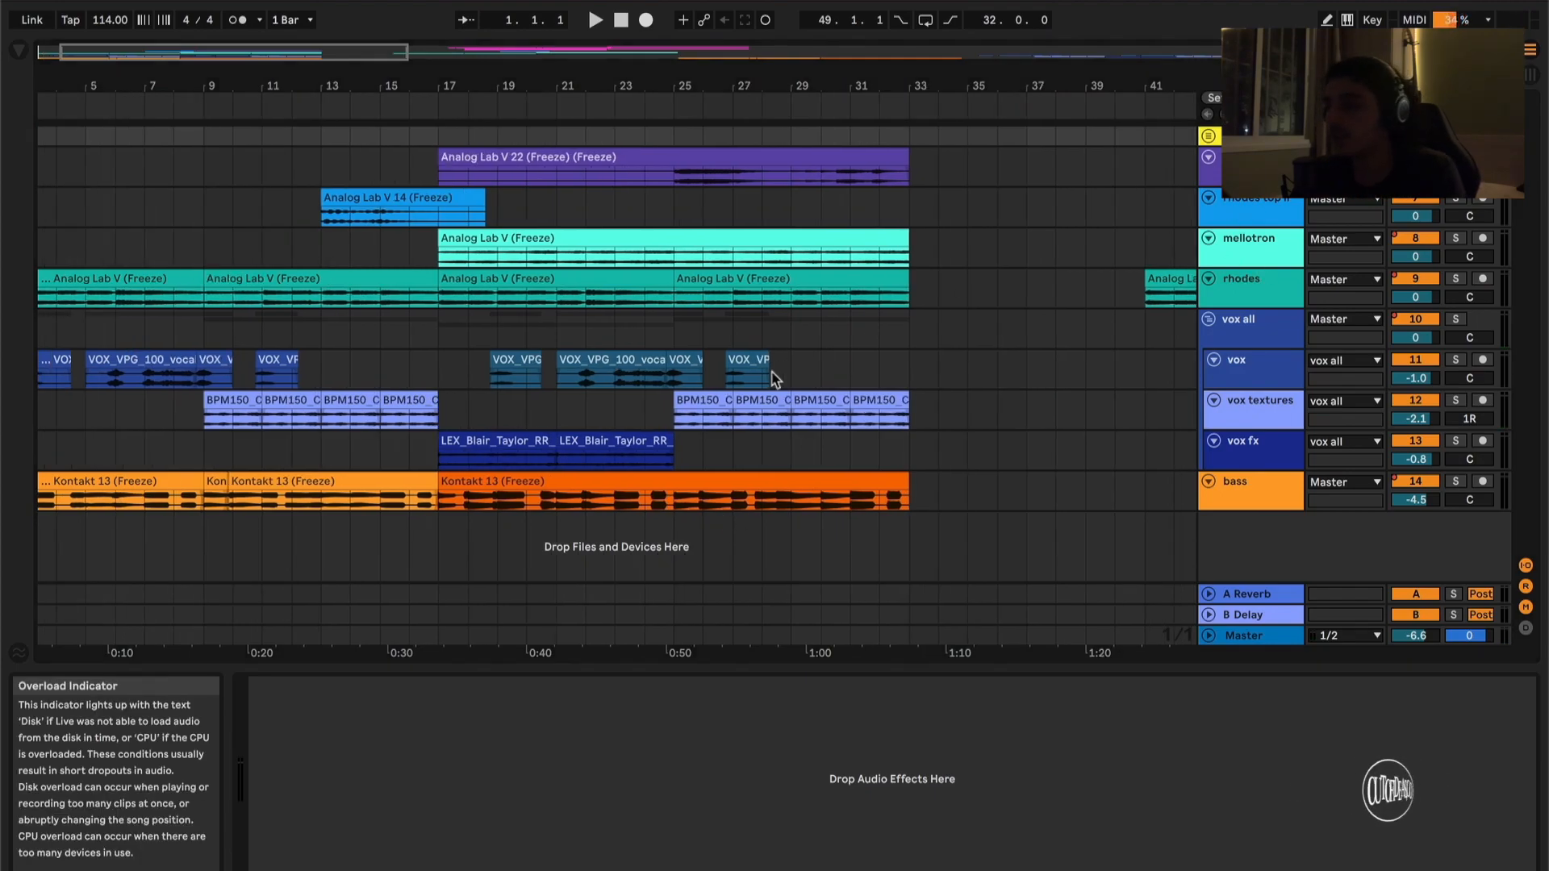
{"action": "scroll", "coordinate": [530, 388], "scroll_direction": "up", "scroll_amount": 3}
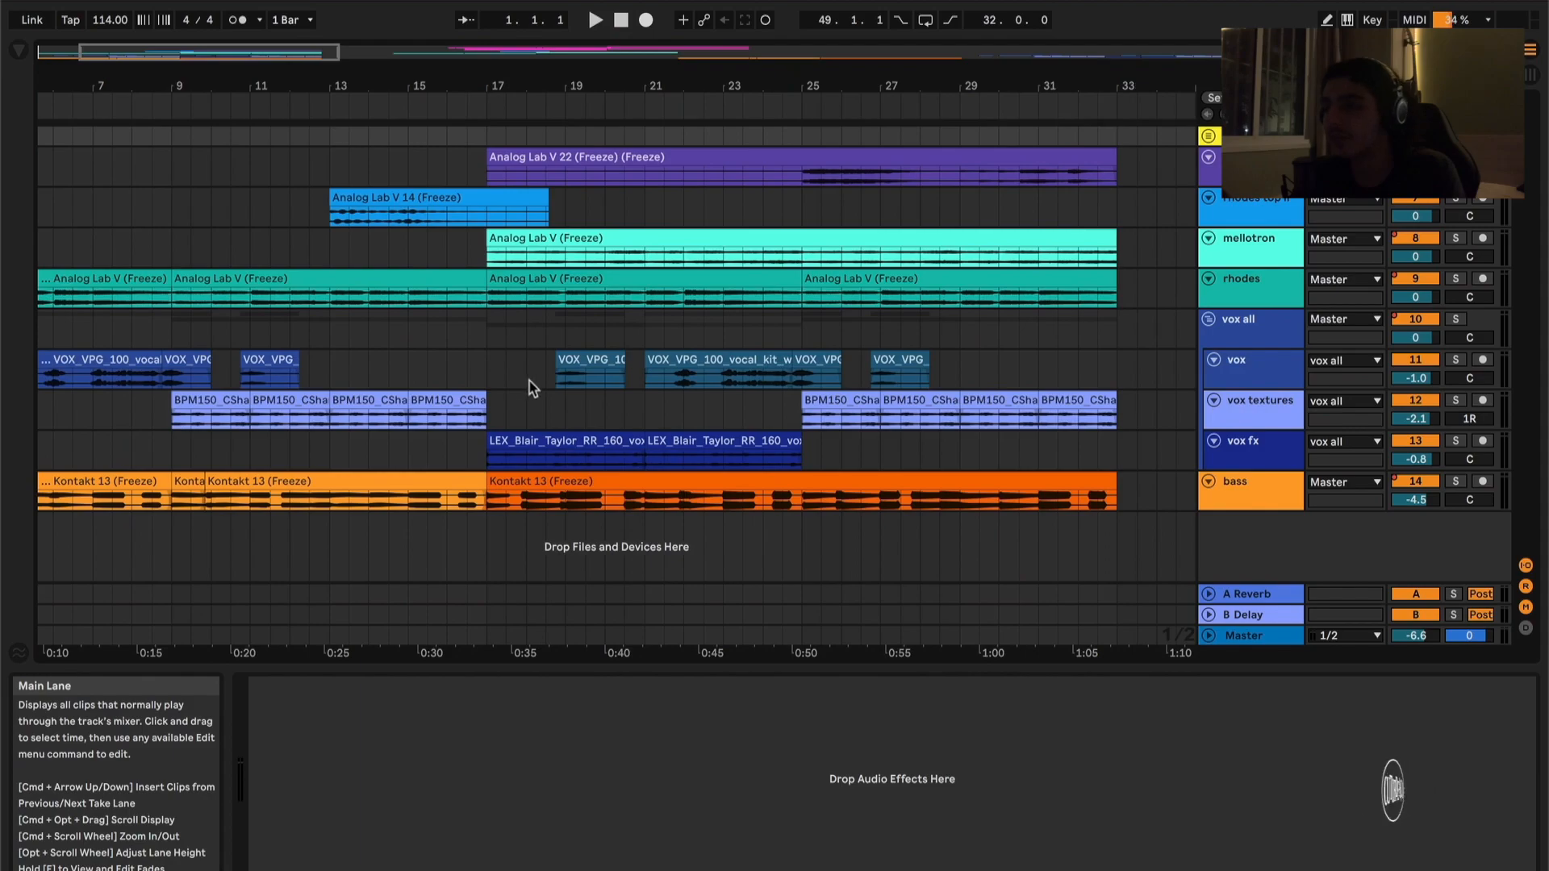
{"action": "scroll", "coordinate": [529, 380], "scroll_direction": "left", "scroll_amount": 3}
{"action": "scroll", "coordinate": [427, 360], "scroll_direction": "down", "scroll_amount": 1}
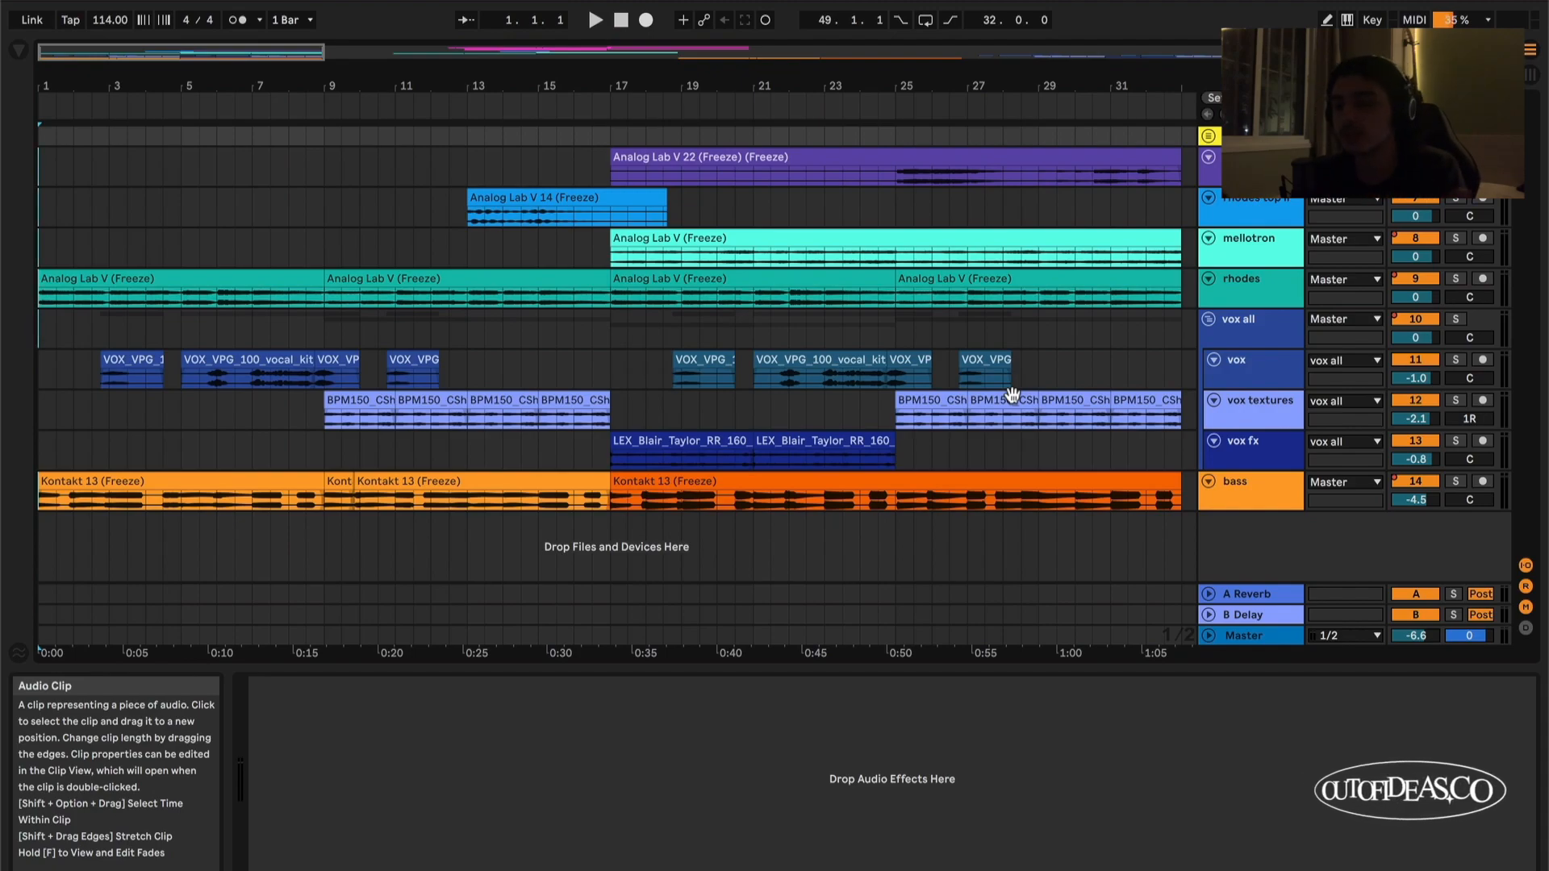
{"action": "scroll", "coordinate": [1014, 395], "scroll_direction": "down", "scroll_amount": 2}
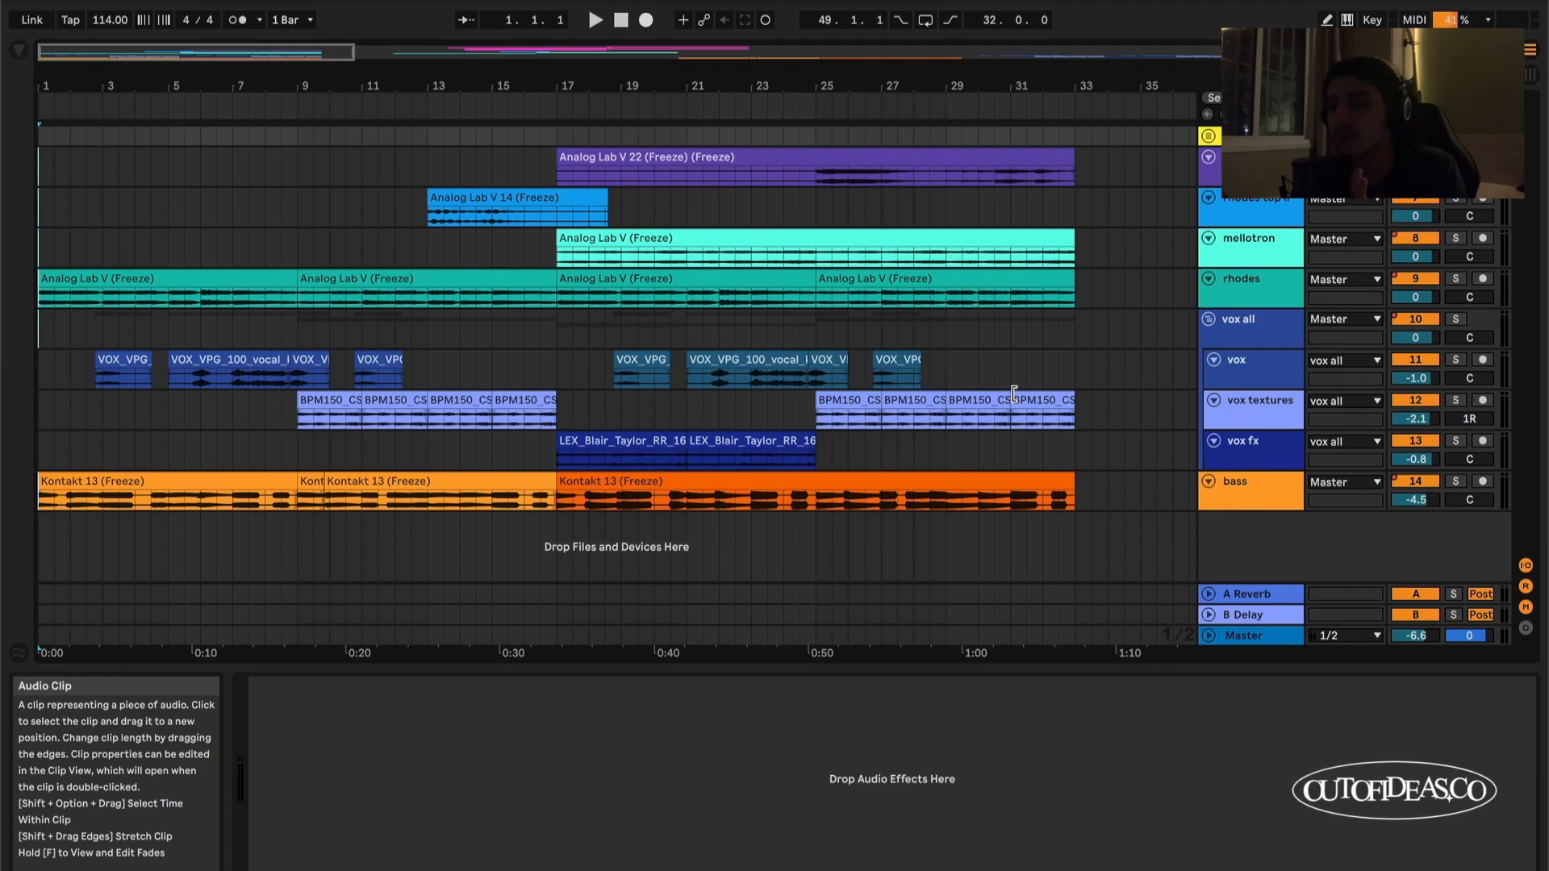
{"action": "scroll", "coordinate": [907, 395], "scroll_direction": "up", "scroll_amount": 3}
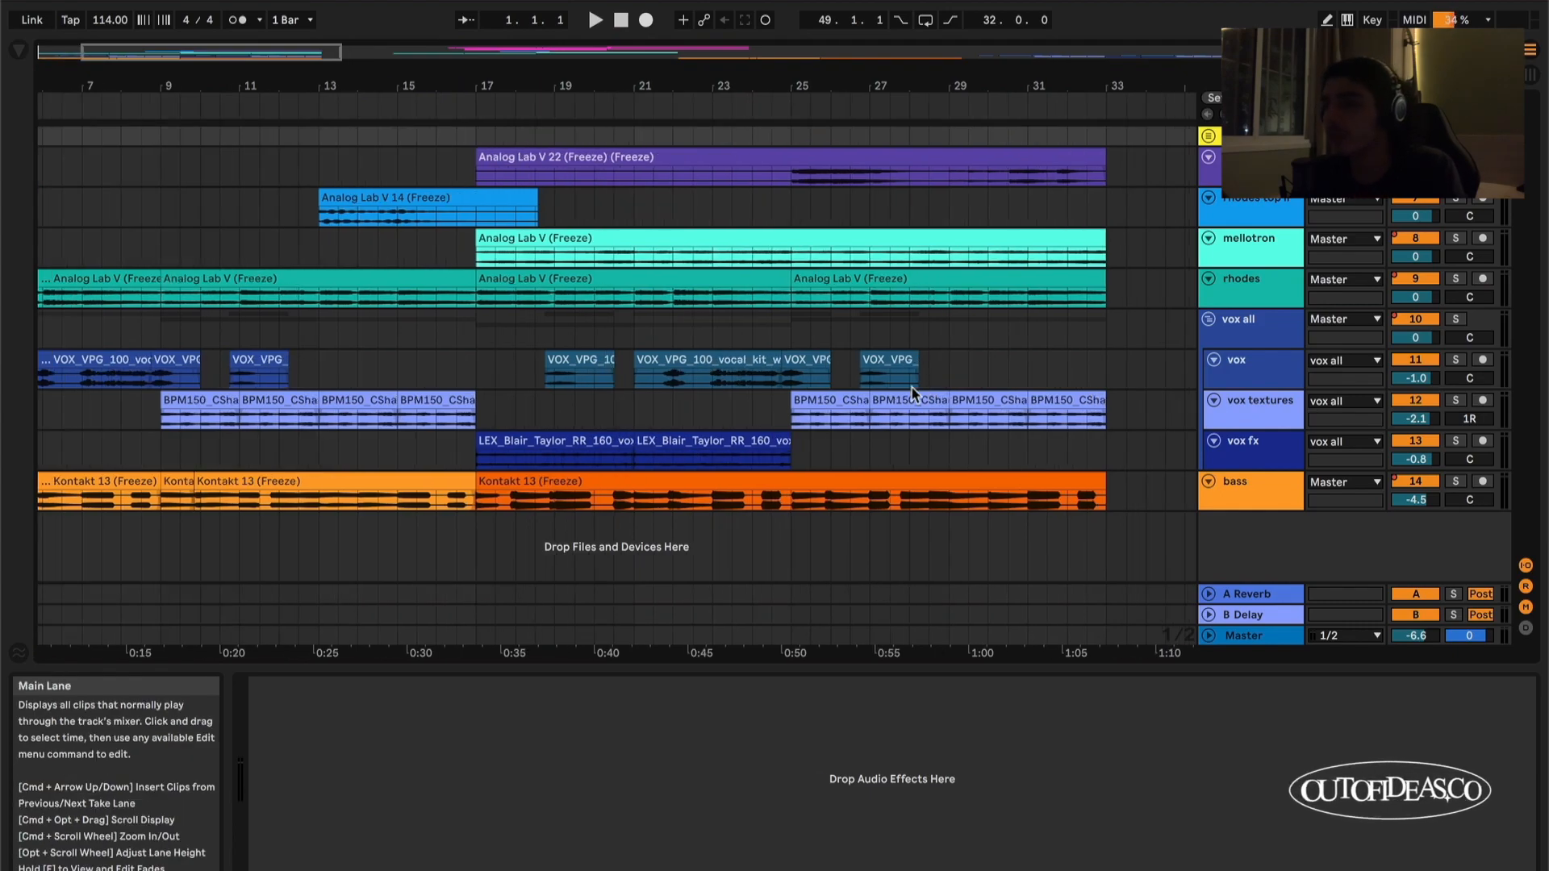
{"action": "scroll", "coordinate": [646, 330], "scroll_direction": "left", "scroll_amount": 2}
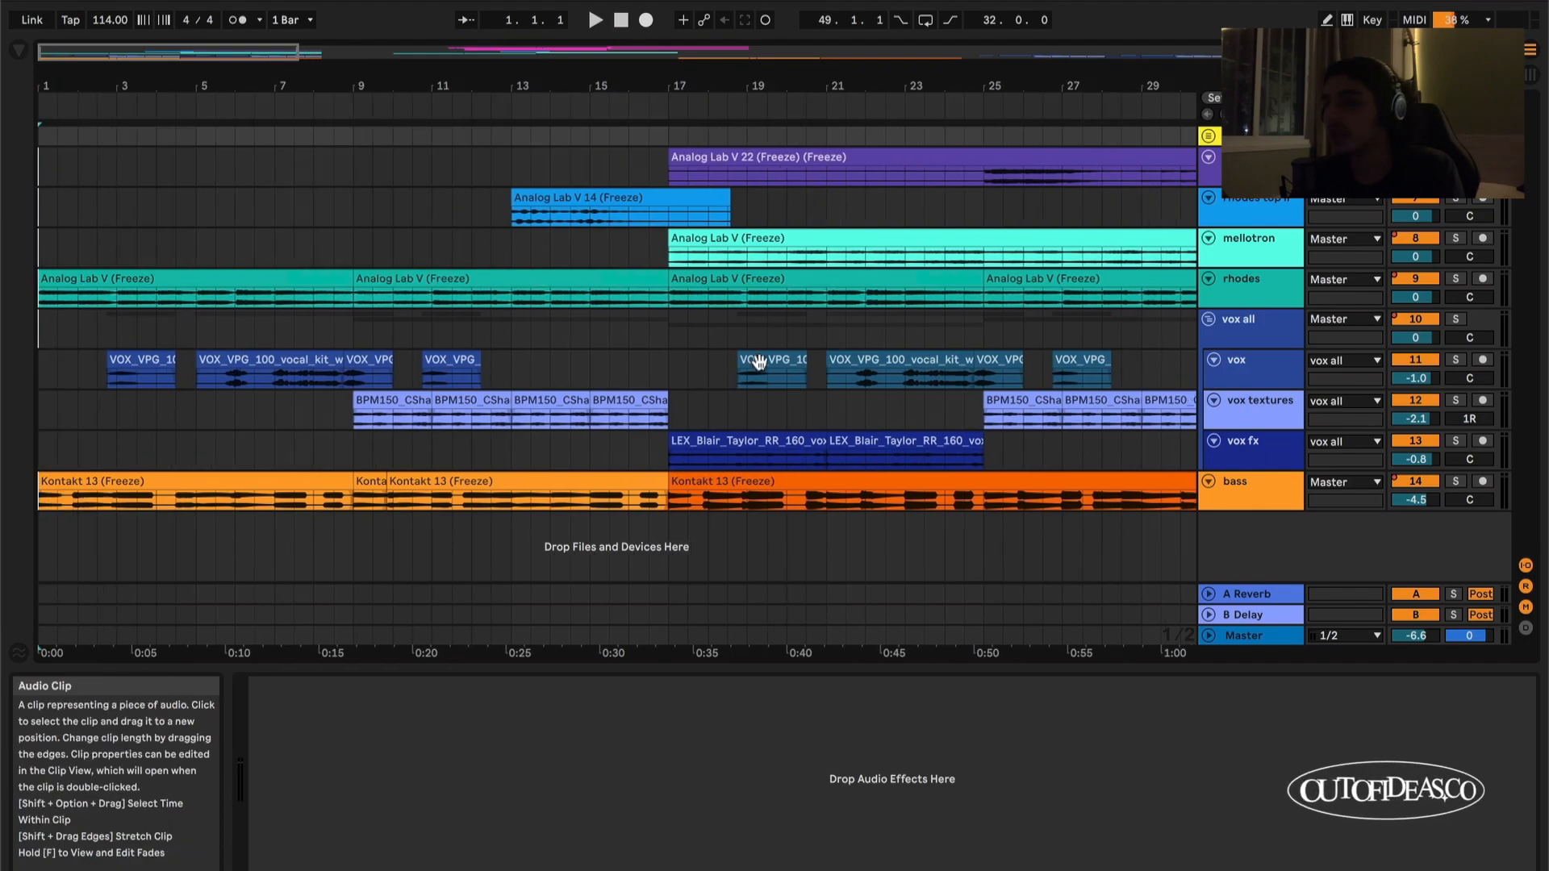
Step: Zoom in on the first two rhodes clips, covering bars 1 to 16, and listen to them soloed
{"action": "left_click", "coordinate": [546, 274]}
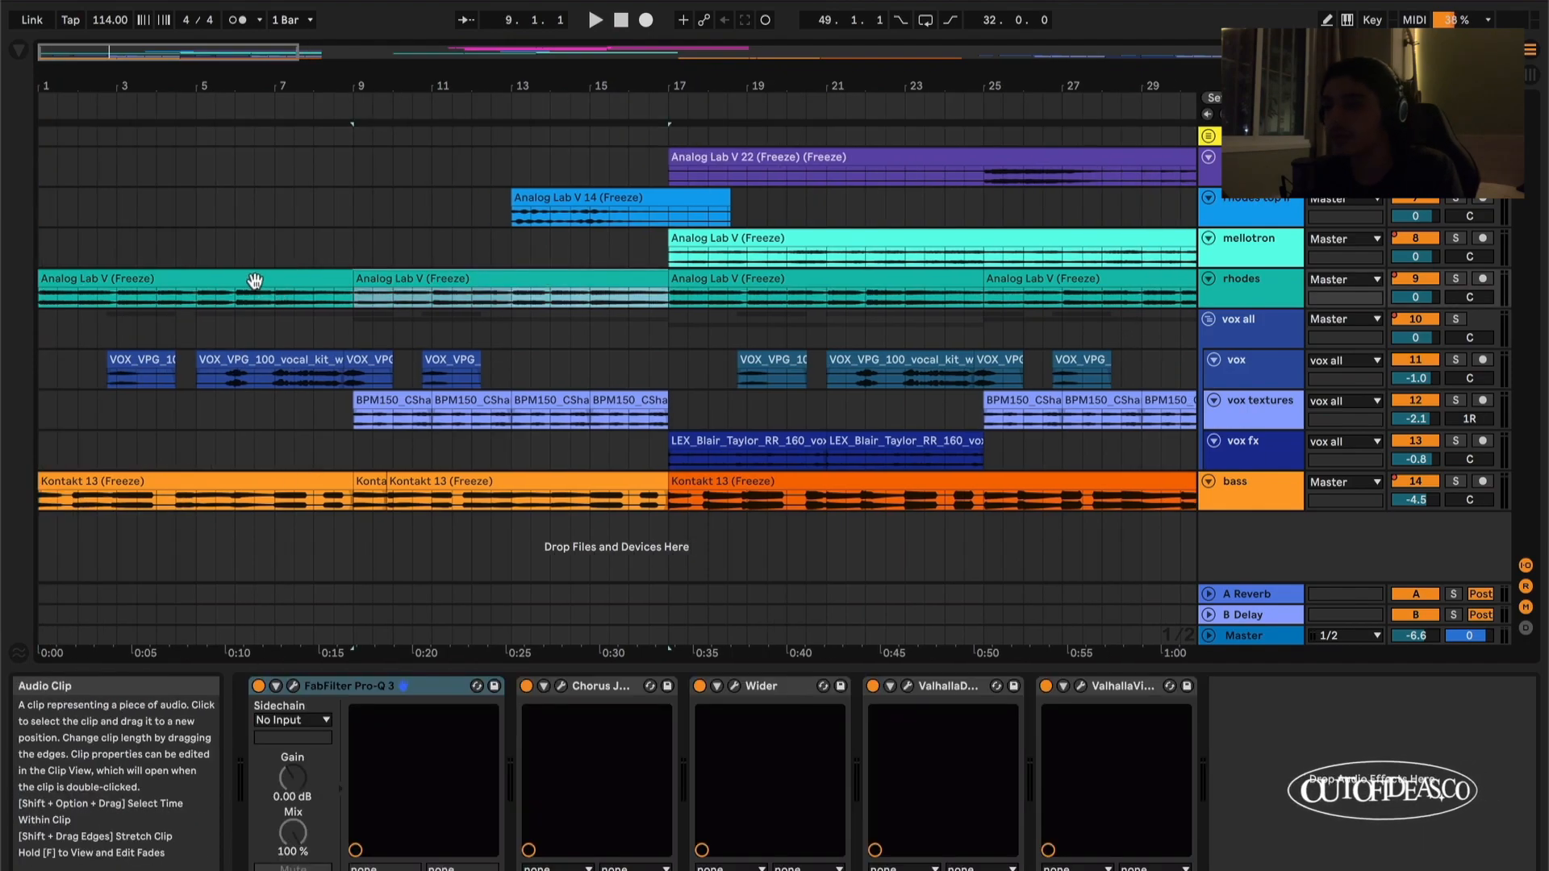
{"action": "left_click", "coordinate": [253, 282], "text": "shift"}
{"action": "key", "text": "z"}
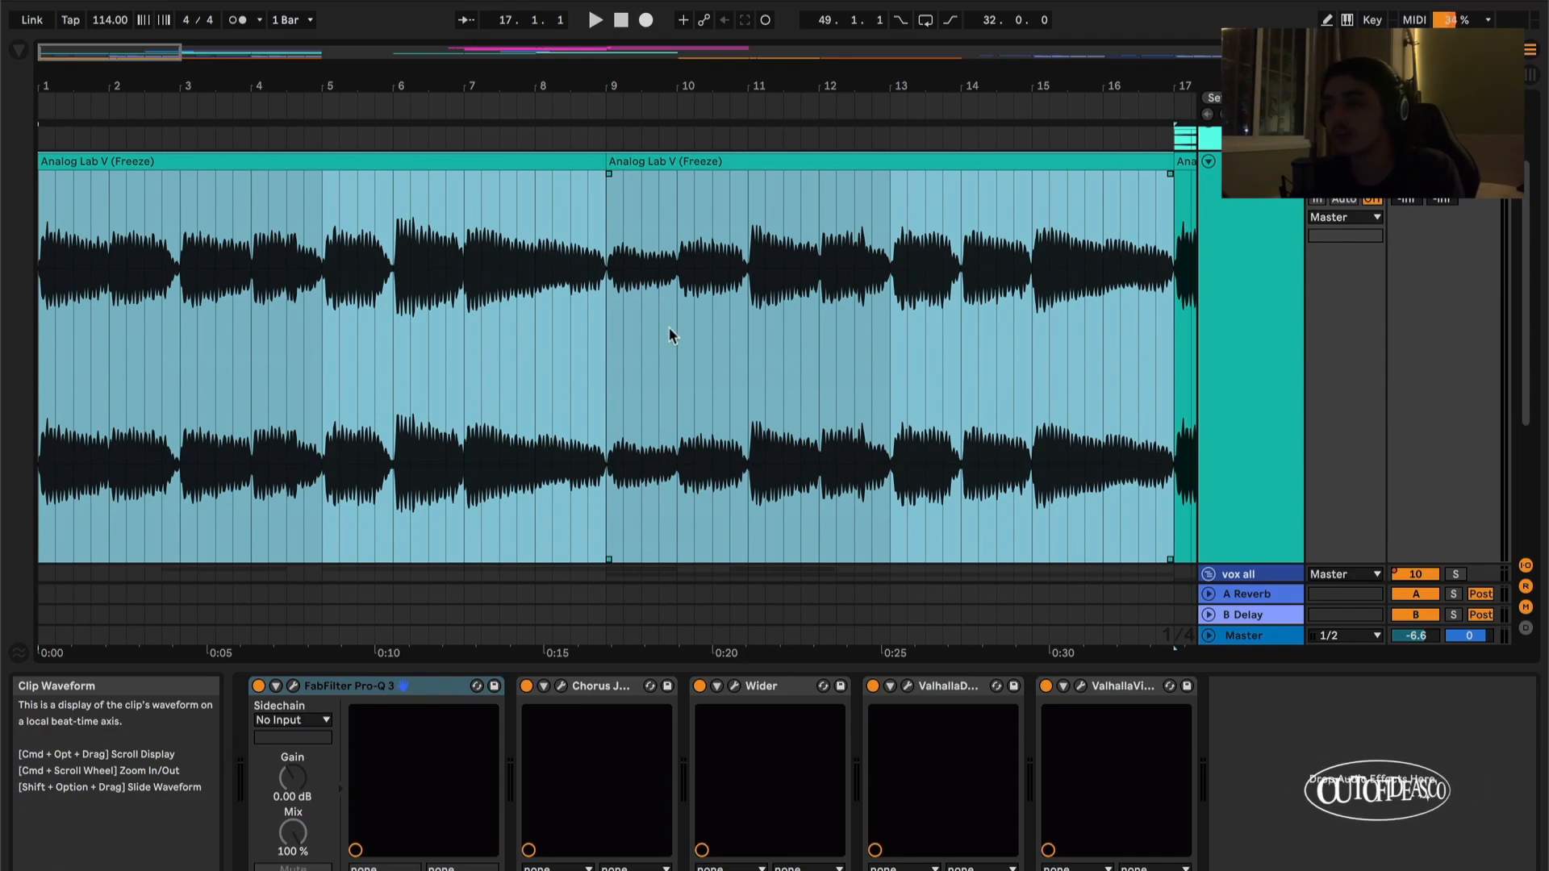
{"action": "key", "text": "space"}
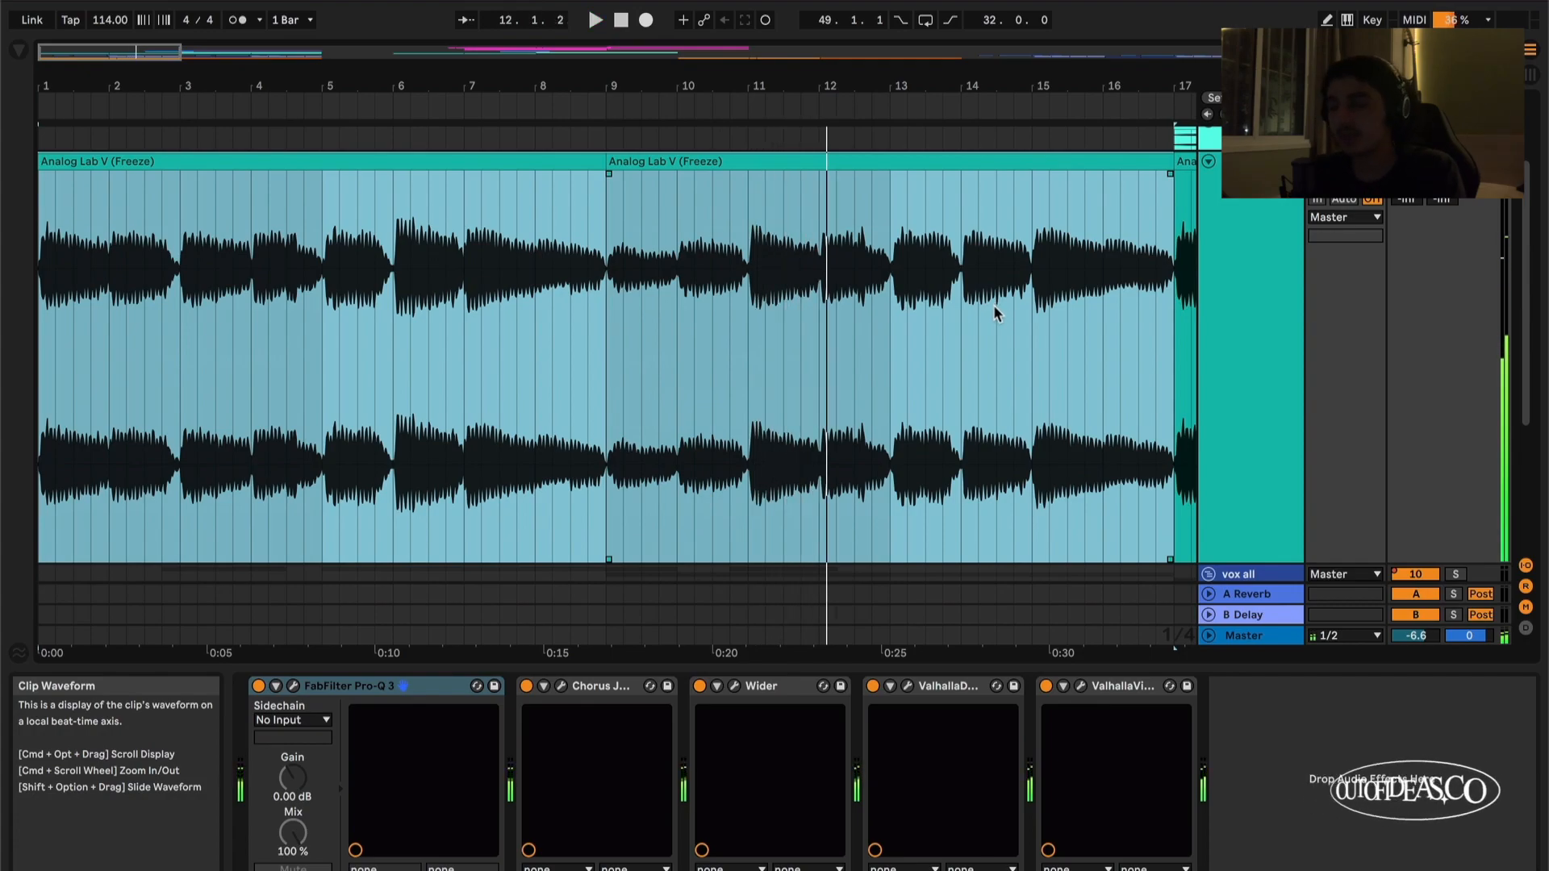
{"action": "key", "text": "x"}
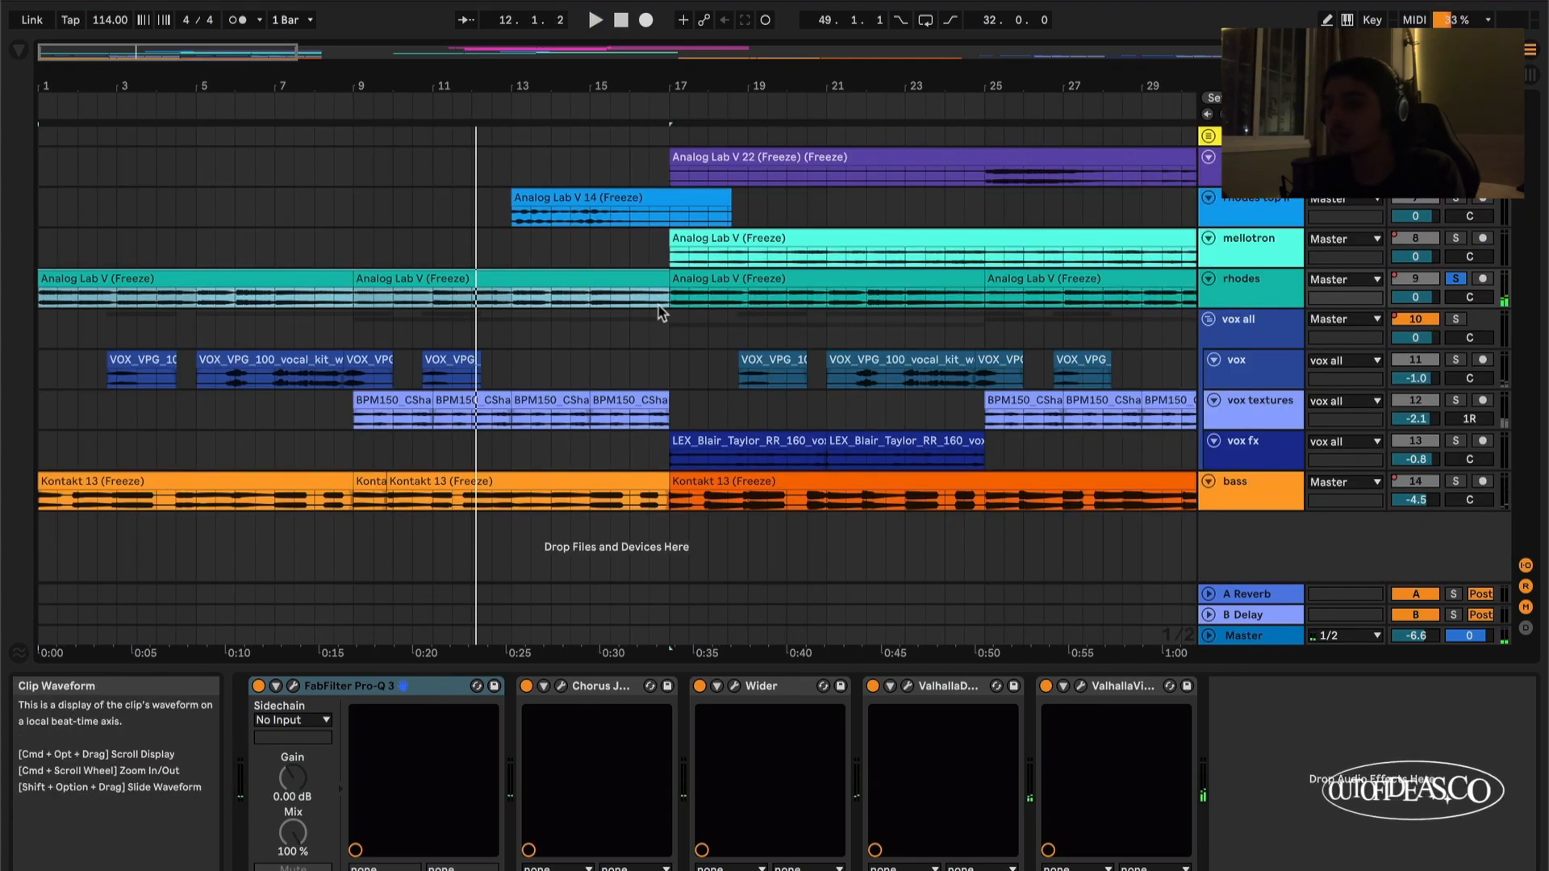
Step: Inspect the two rhodes clips up close again and place the insertion marker at bar 9, where they meet
{"action": "key", "text": "z"}
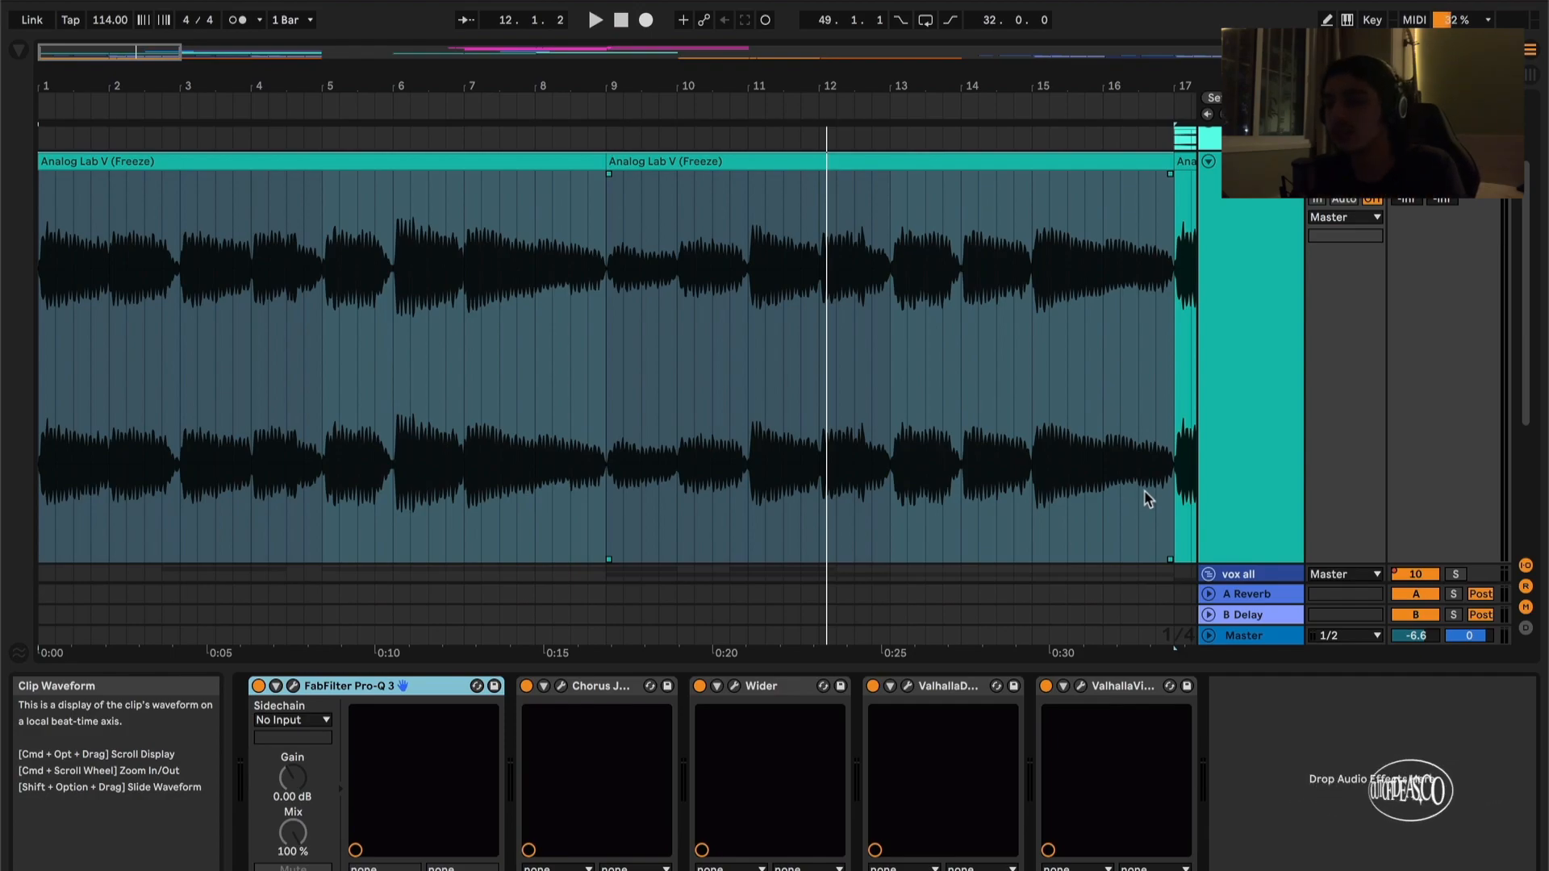
{"action": "left_click", "coordinate": [1164, 367]}
{"action": "left_click_drag", "start_coordinate": [1174, 374], "coordinate": [447, 373]}
{"action": "left_click", "coordinate": [606, 380]}
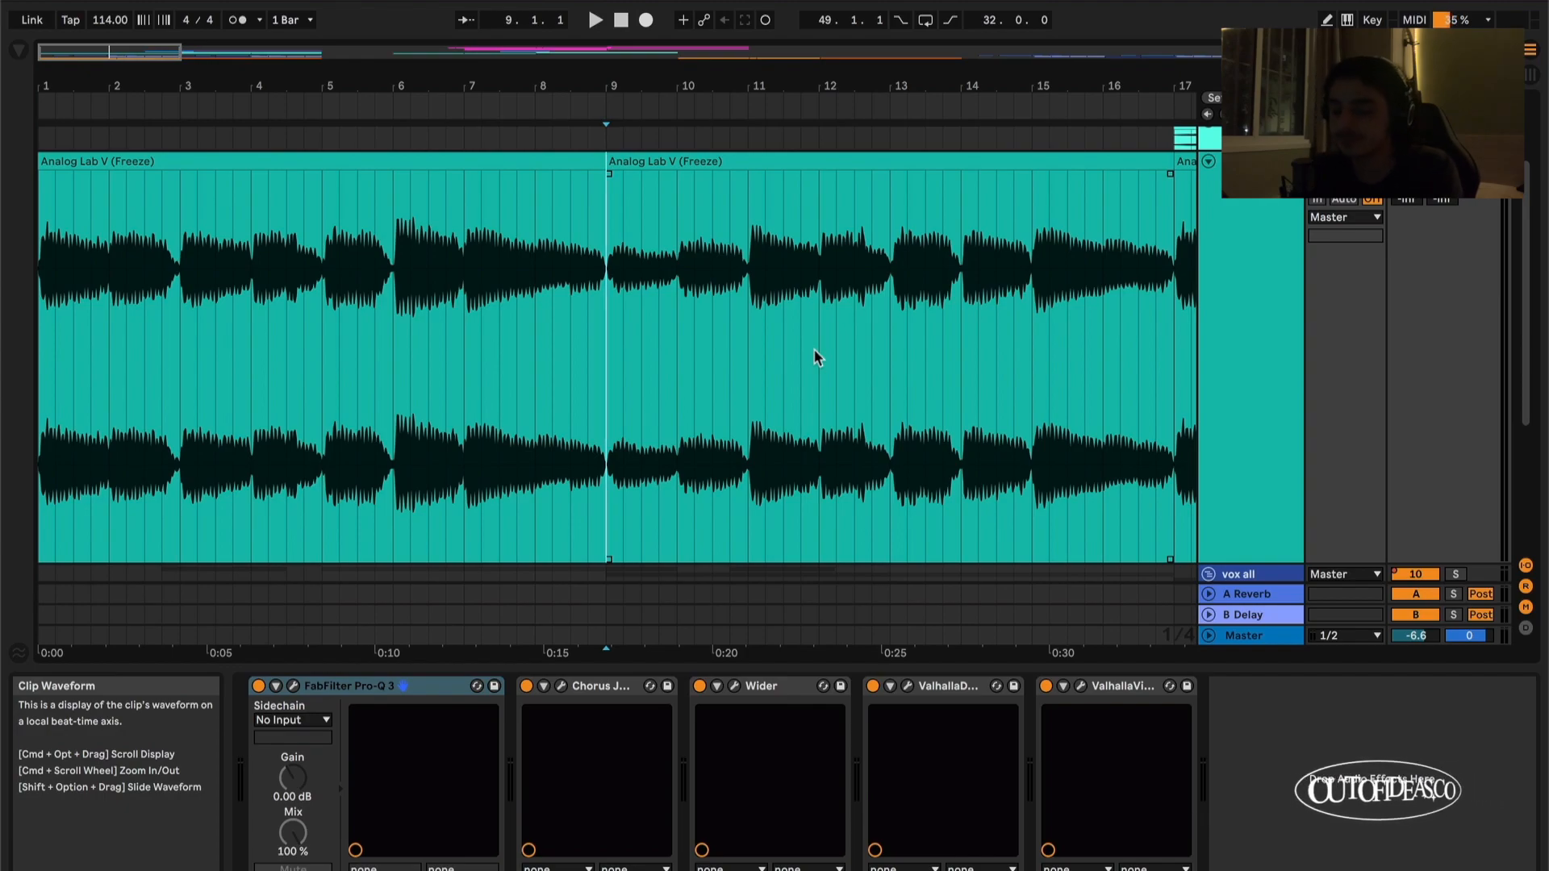
{"action": "key", "text": "x"}
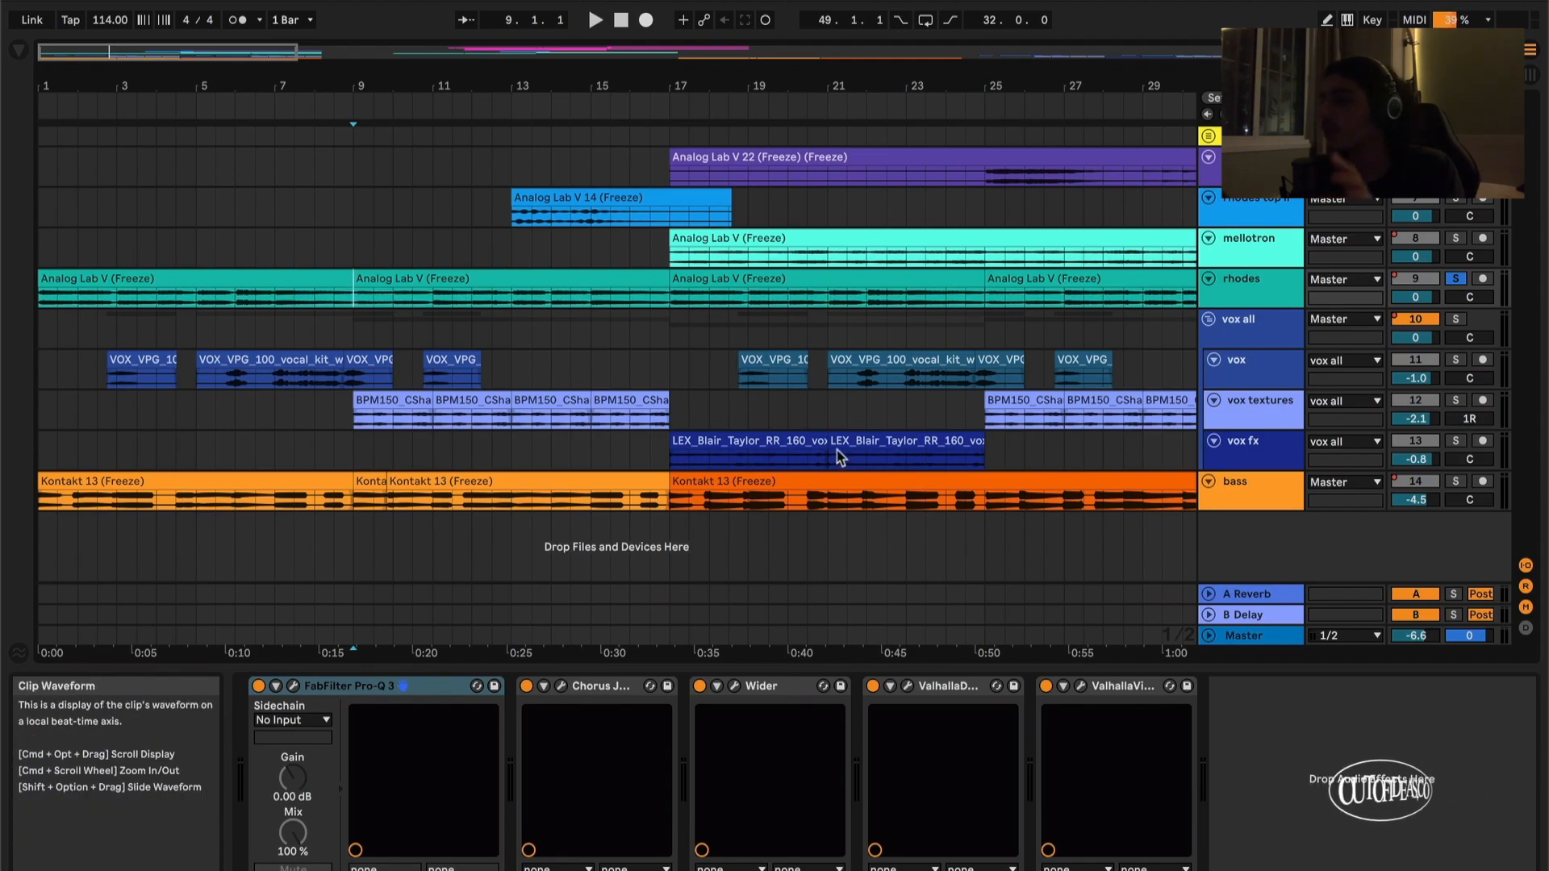
Step: Zoom in on the bass clips in bars 1 to 16 and listen to them soloed from the start
{"action": "scroll", "coordinate": [488, 471], "scroll_direction": "up", "scroll_amount": 4}
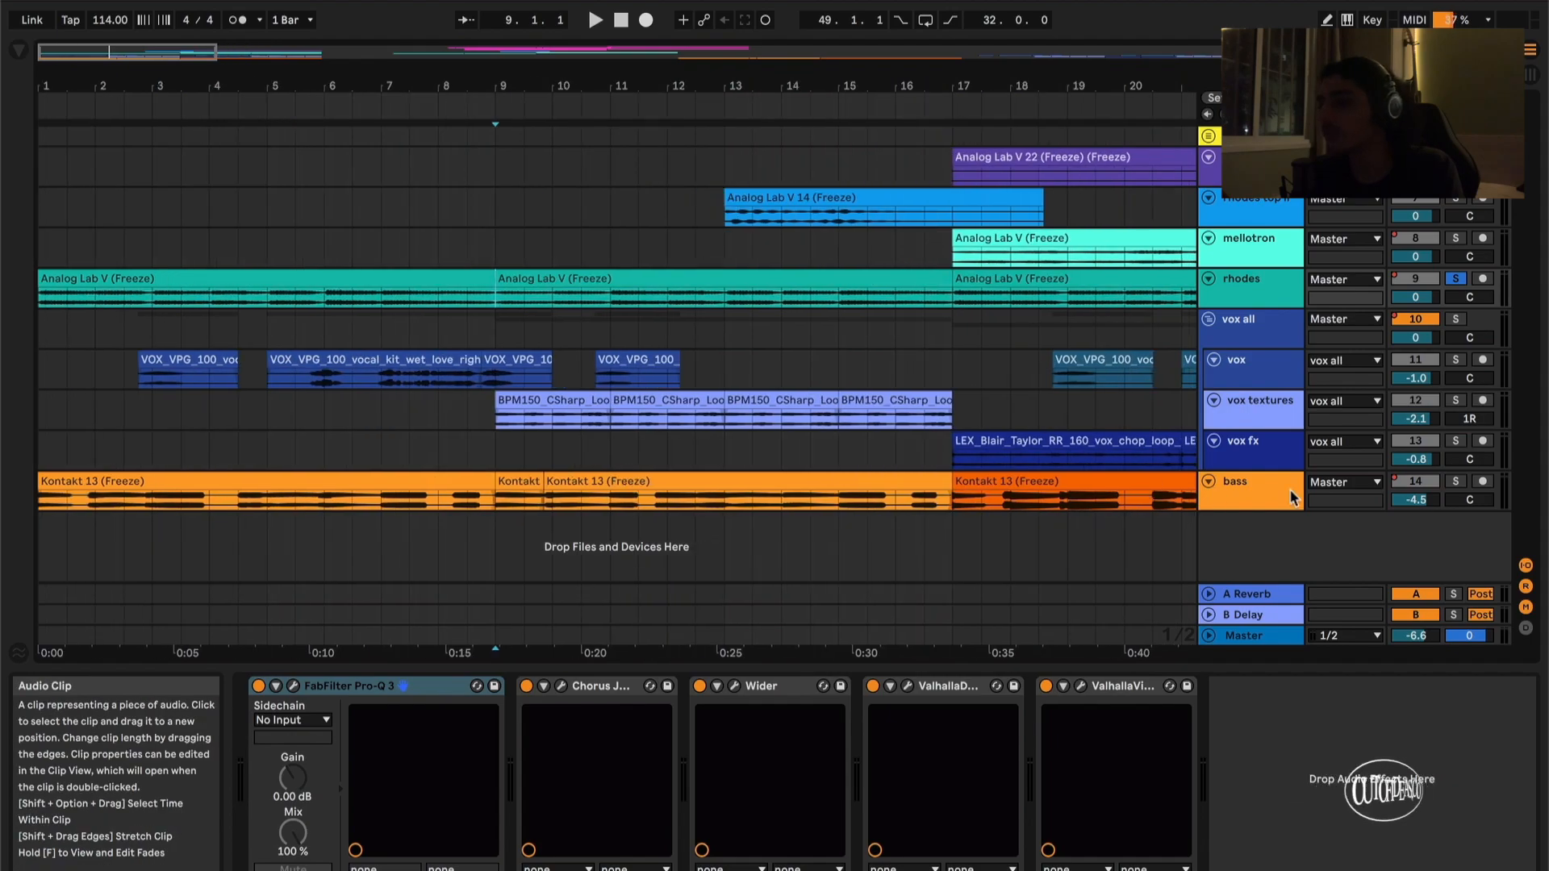
{"action": "left_click", "coordinate": [735, 478]}
{"action": "left_click", "coordinate": [349, 476], "text": "shift"}
{"action": "scroll", "coordinate": [757, 483], "scroll_direction": "up", "scroll_amount": 2}
{"action": "key", "text": "z"}
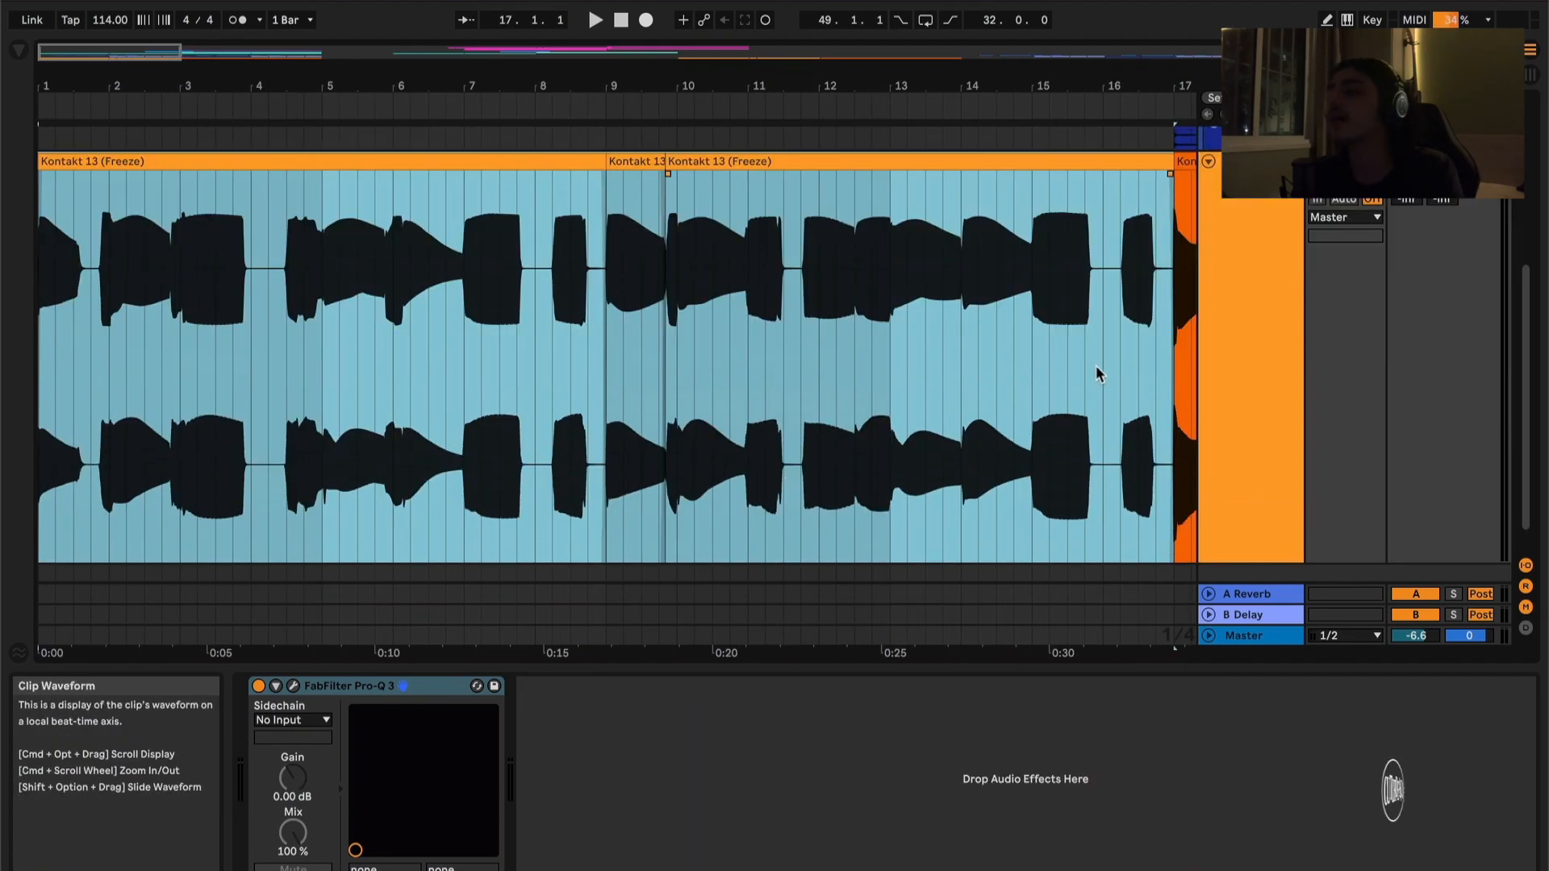
{"action": "key", "text": "x"}
{"action": "key", "text": "z"}
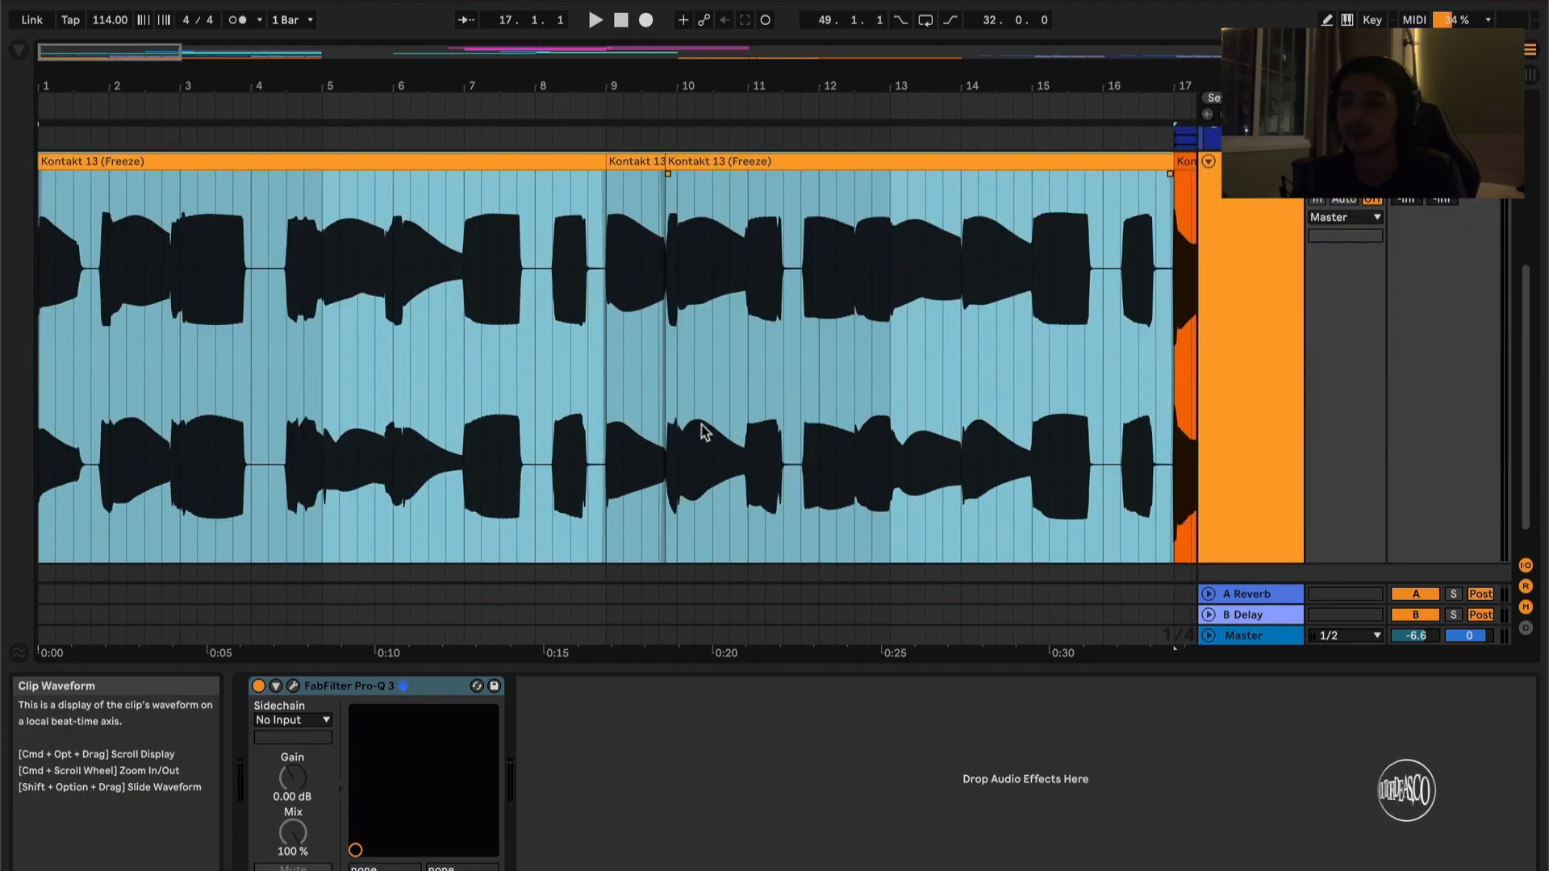
{"action": "key", "text": "space"}
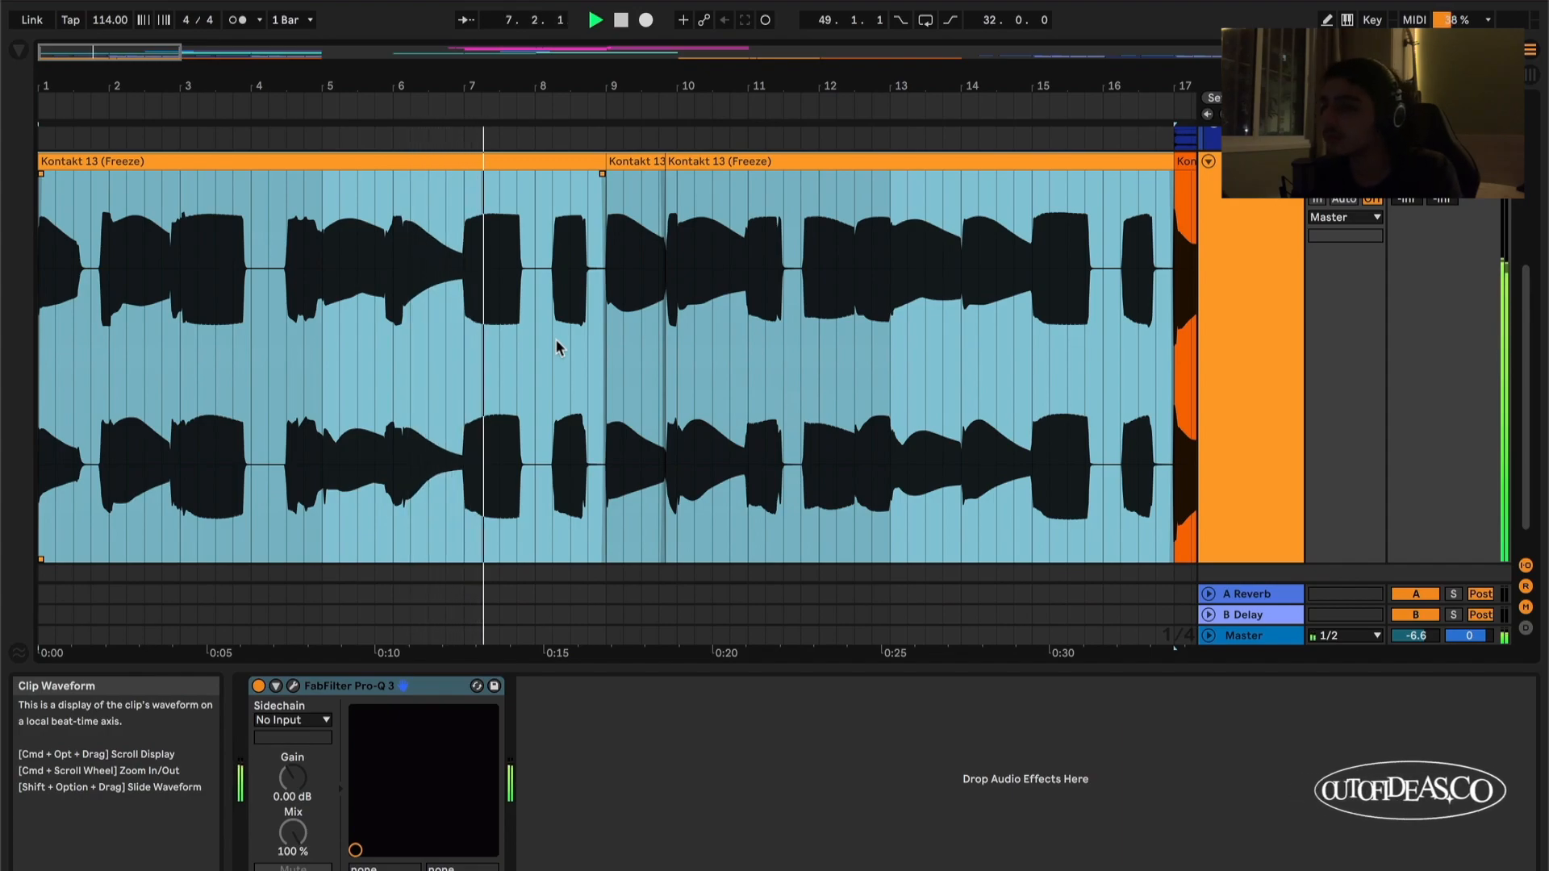
{"action": "key", "text": "space"}
Step: Play the soloed bass from bar 17, where the darker orange clip begins, for about three bars
{"action": "scroll", "coordinate": [555, 338], "scroll_direction": "right", "scroll_amount": 10}
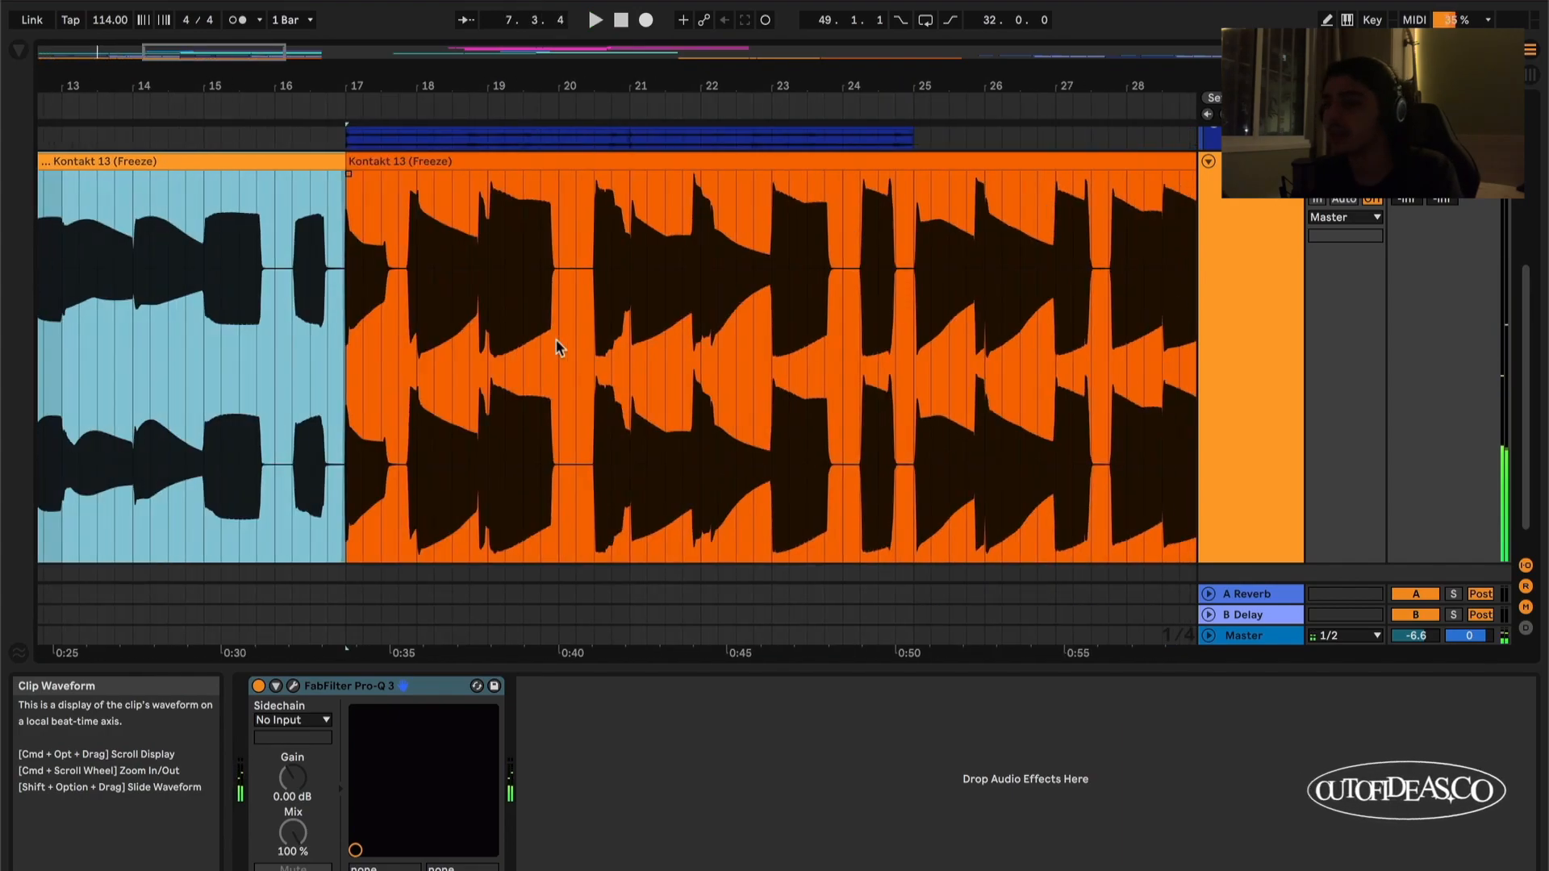
{"action": "left_click", "coordinate": [346, 310]}
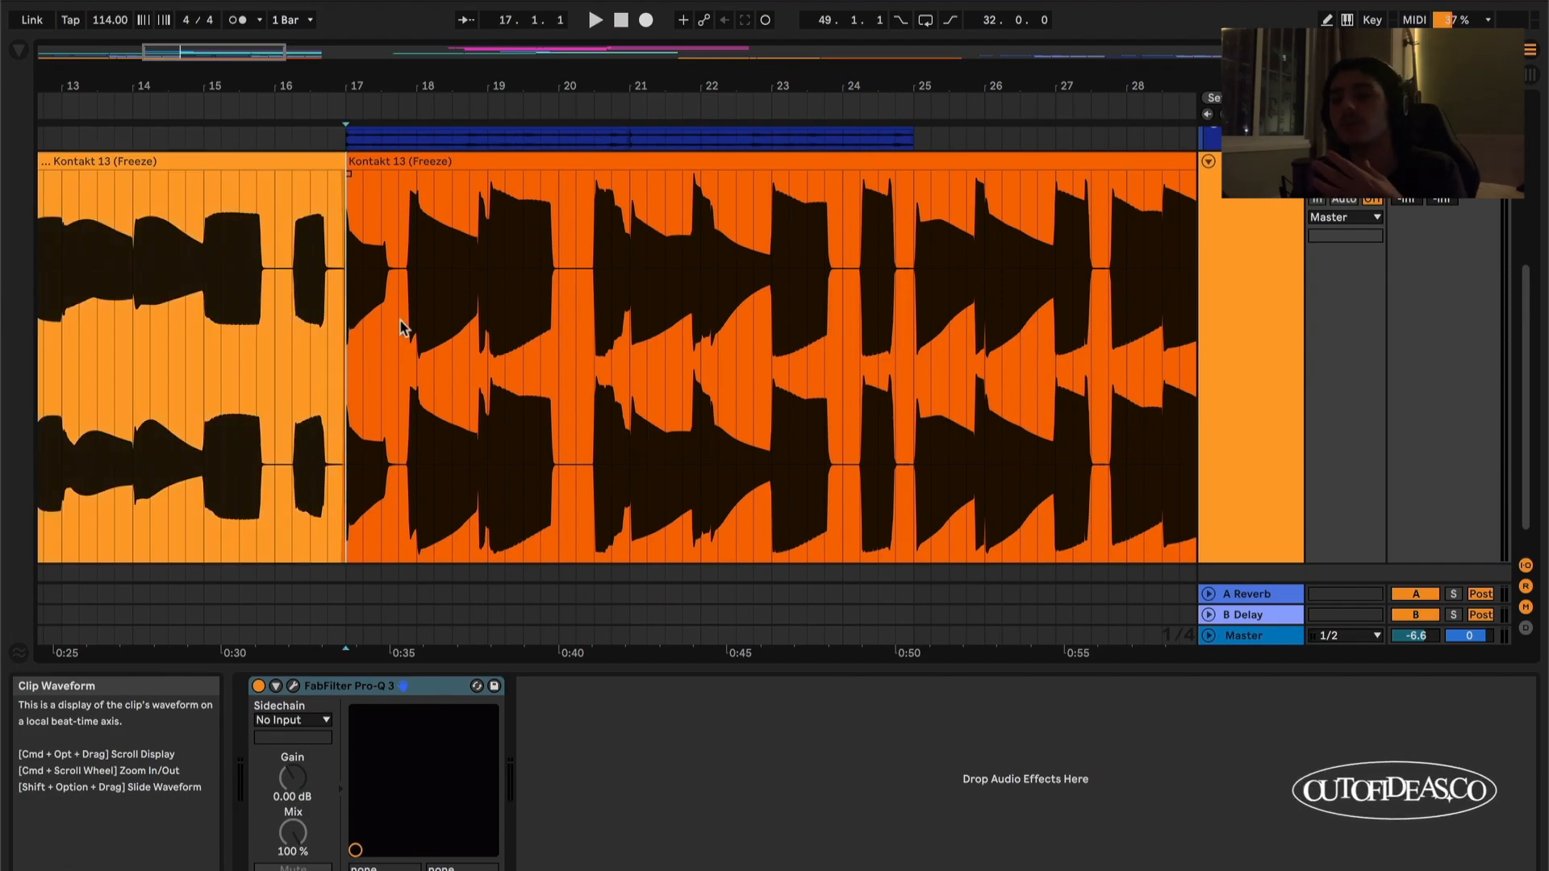
{"action": "key", "text": "space"}
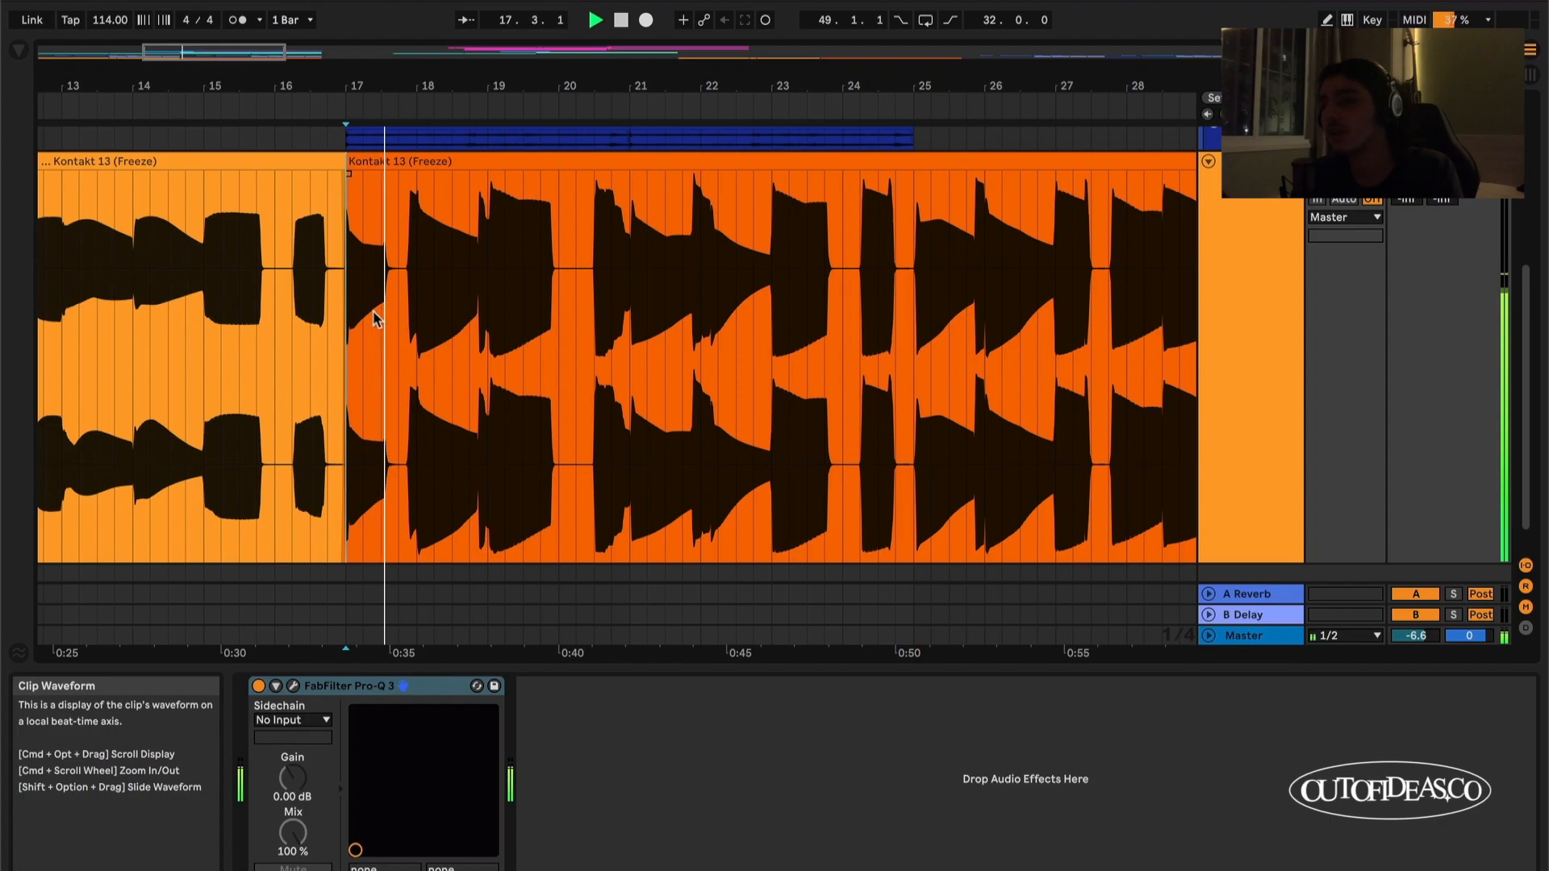
{"action": "scroll", "coordinate": [384, 313], "scroll_direction": "up", "scroll_amount": 3}
{"action": "scroll", "coordinate": [529, 334], "scroll_direction": "down", "scroll_amount": 3}
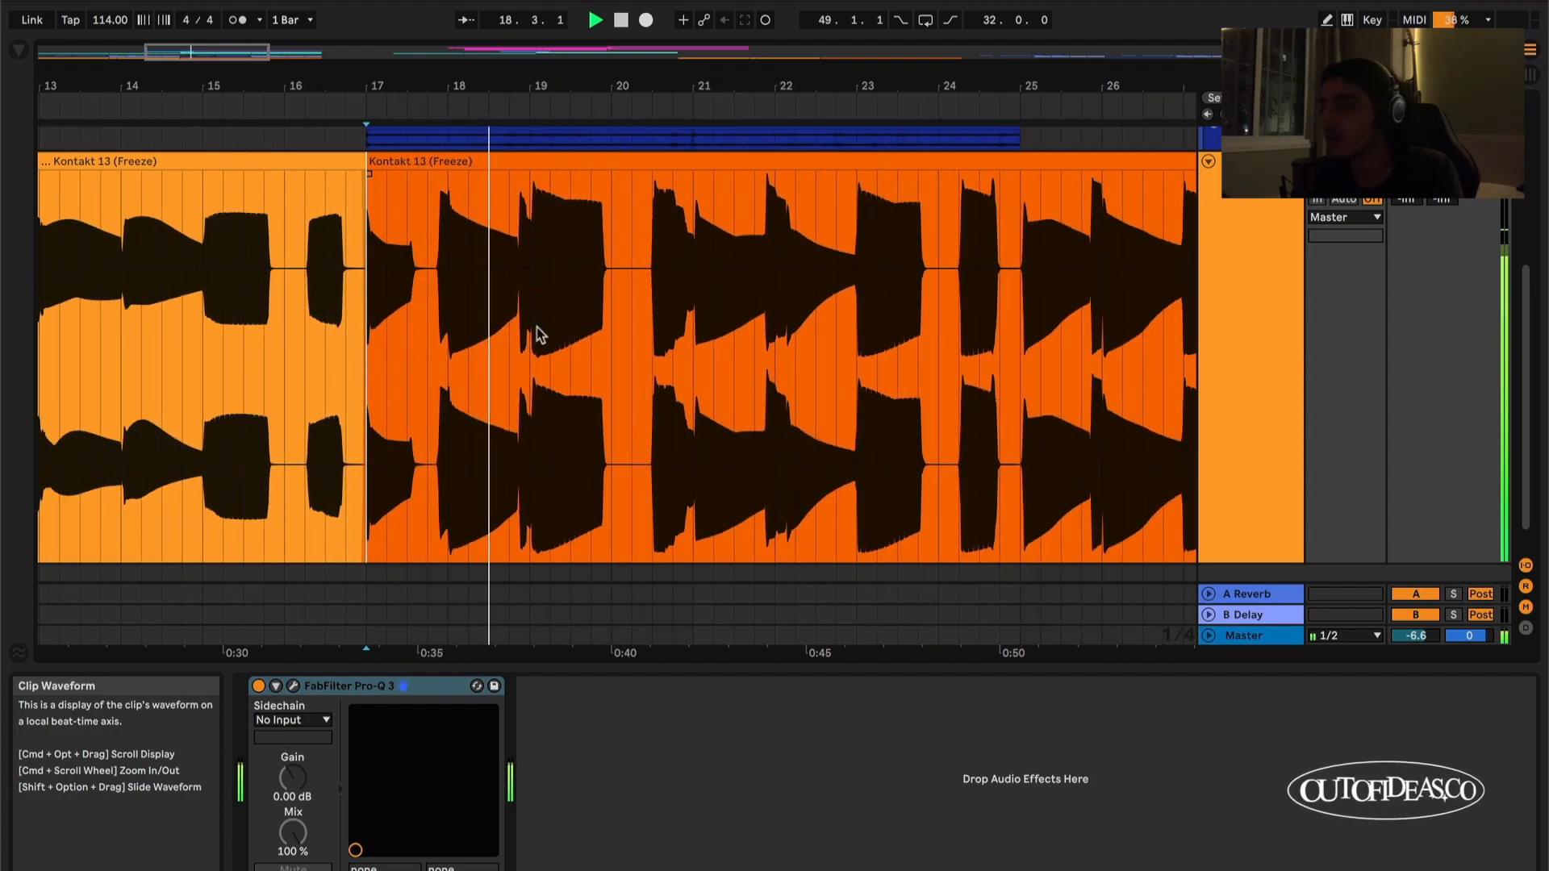
{"action": "scroll", "coordinate": [538, 333], "scroll_direction": "down", "scroll_amount": 2}
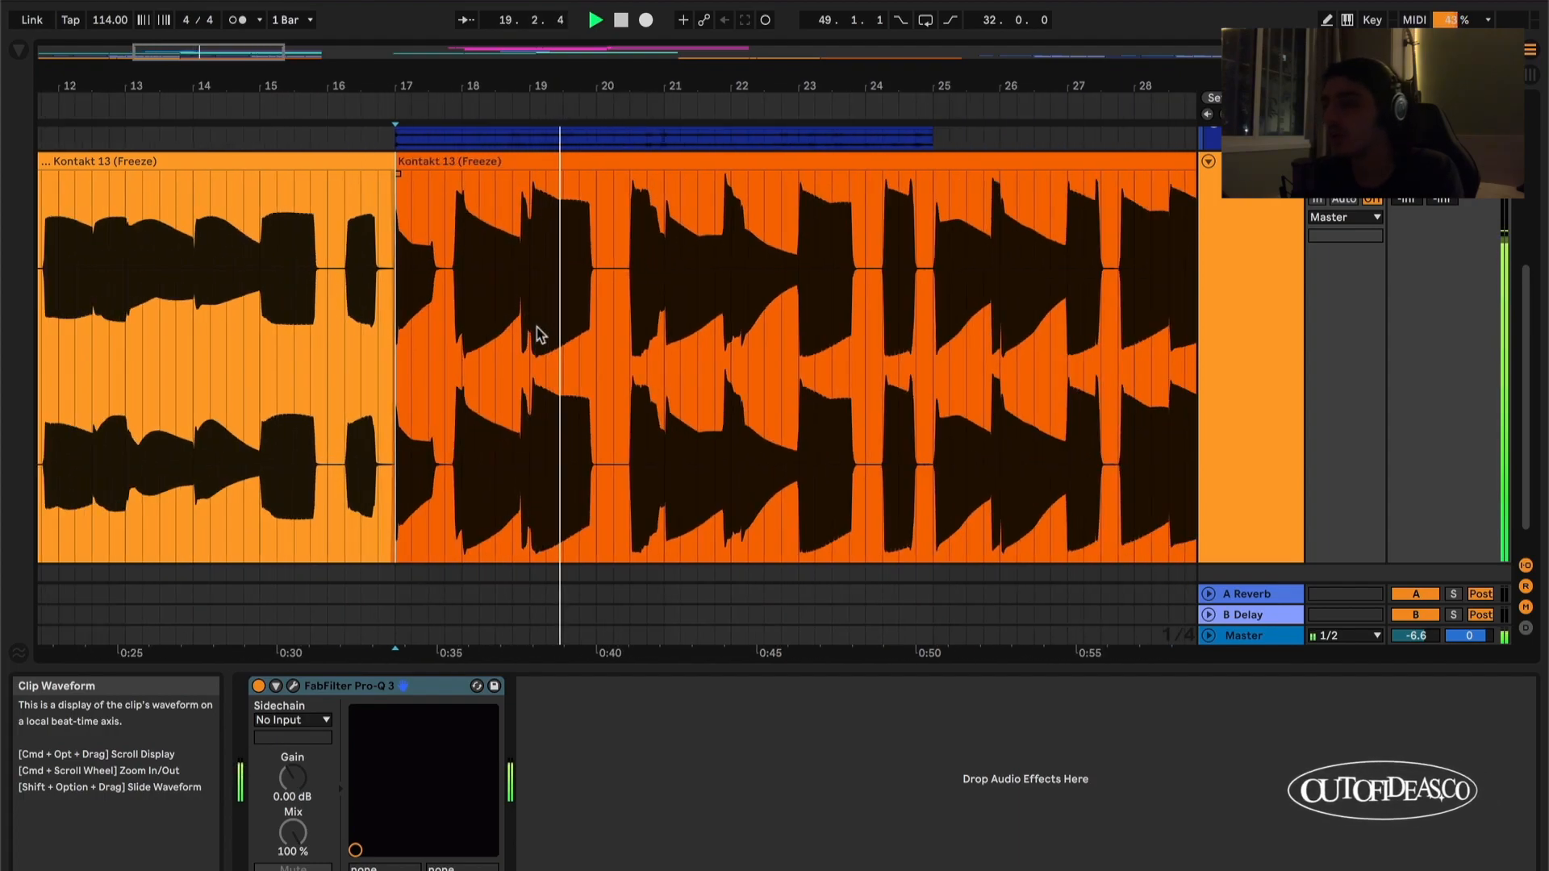
{"action": "key", "text": "space"}
Step: Examine how the bass clips change at bar 17, up close and against the other tracks in the full arrangement
{"action": "scroll", "coordinate": [539, 335], "scroll_direction": "left", "scroll_amount": 2}
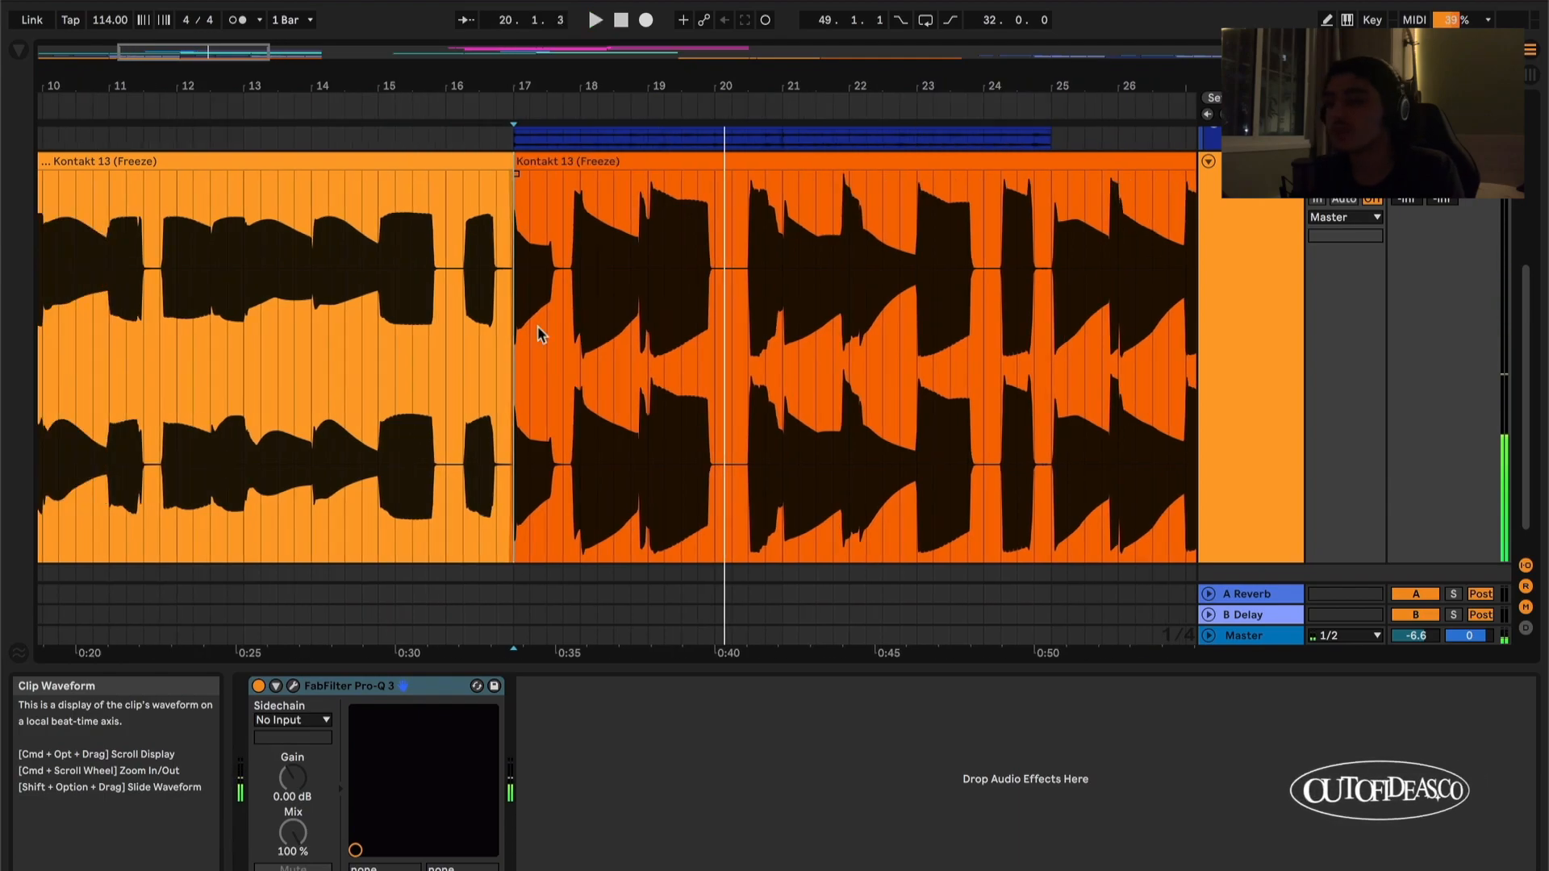
{"action": "scroll", "coordinate": [540, 335], "scroll_direction": "down", "scroll_amount": 2}
{"action": "scroll", "coordinate": [542, 333], "scroll_direction": "left", "scroll_amount": 2}
{"action": "scroll", "coordinate": [695, 289], "scroll_direction": "left", "scroll_amount": 3}
{"action": "scroll", "coordinate": [699, 292], "scroll_direction": "down", "scroll_amount": 2}
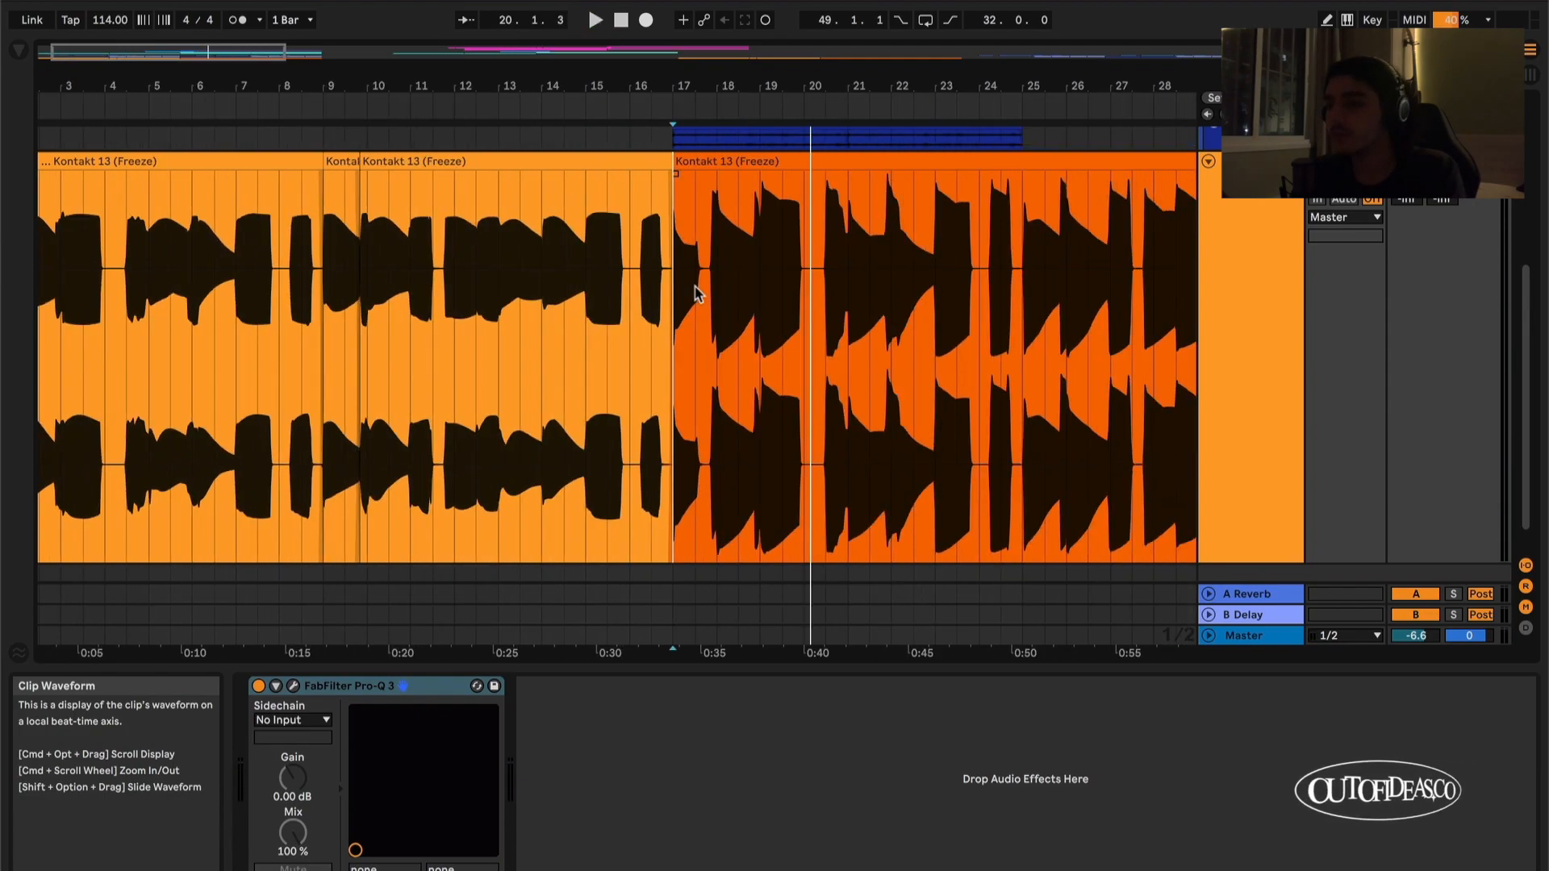
{"action": "key", "text": "x"}
{"action": "scroll", "coordinate": [692, 338], "scroll_direction": "down", "scroll_amount": 2}
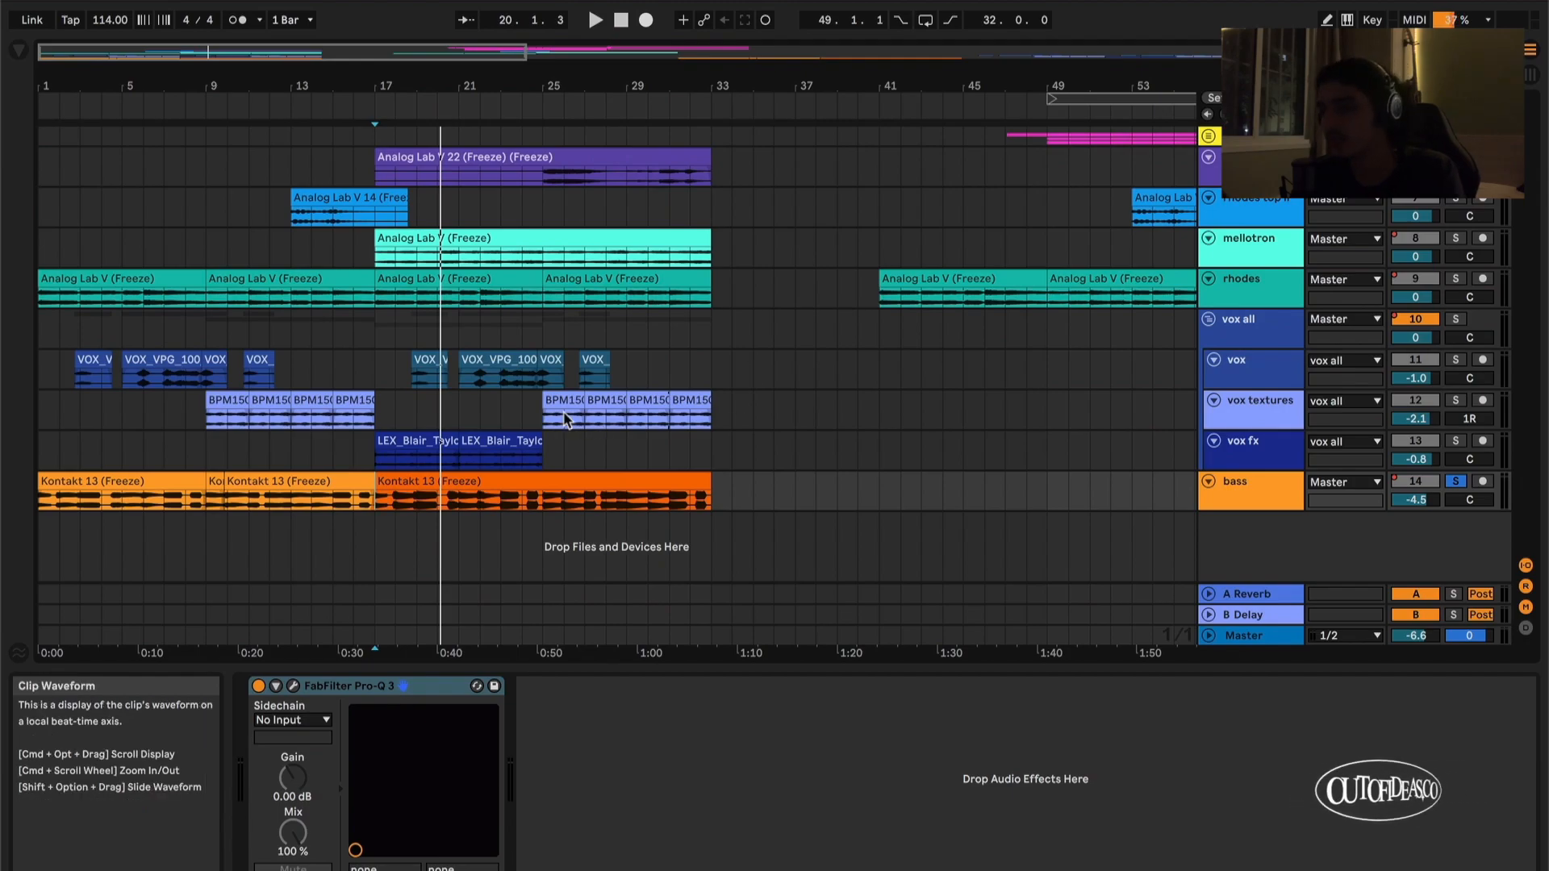
{"action": "scroll", "coordinate": [566, 420], "scroll_direction": "up", "scroll_amount": 2}
{"action": "scroll", "coordinate": [629, 420], "scroll_direction": "down", "scroll_amount": 2}
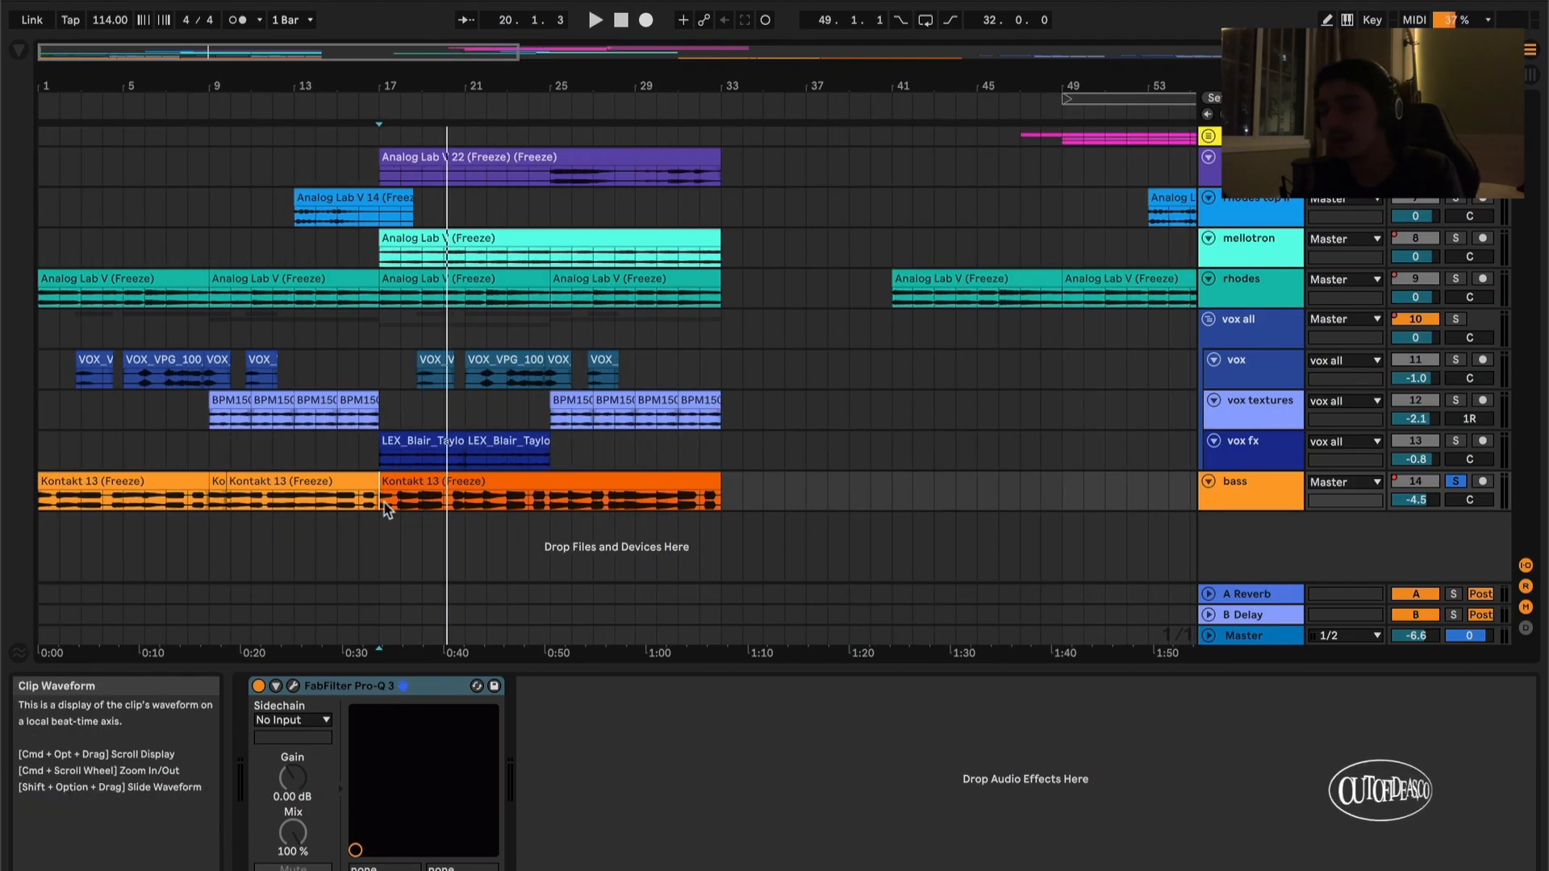
{"action": "scroll", "coordinate": [605, 484], "scroll_direction": "up", "scroll_amount": 3}
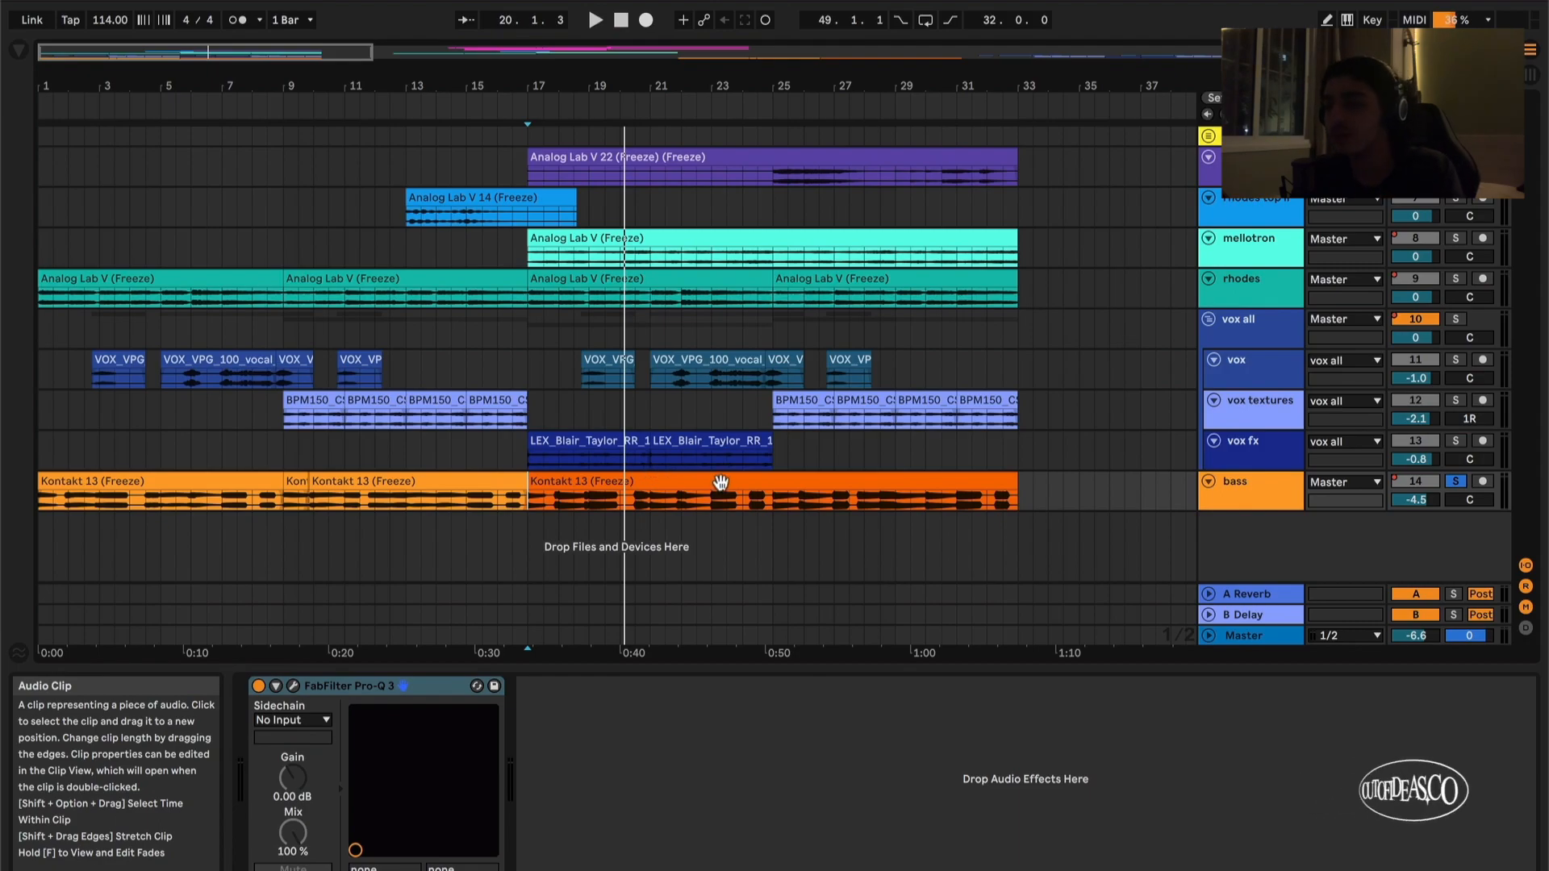
{"action": "scroll", "coordinate": [466, 259], "scroll_direction": "up", "scroll_amount": 3}
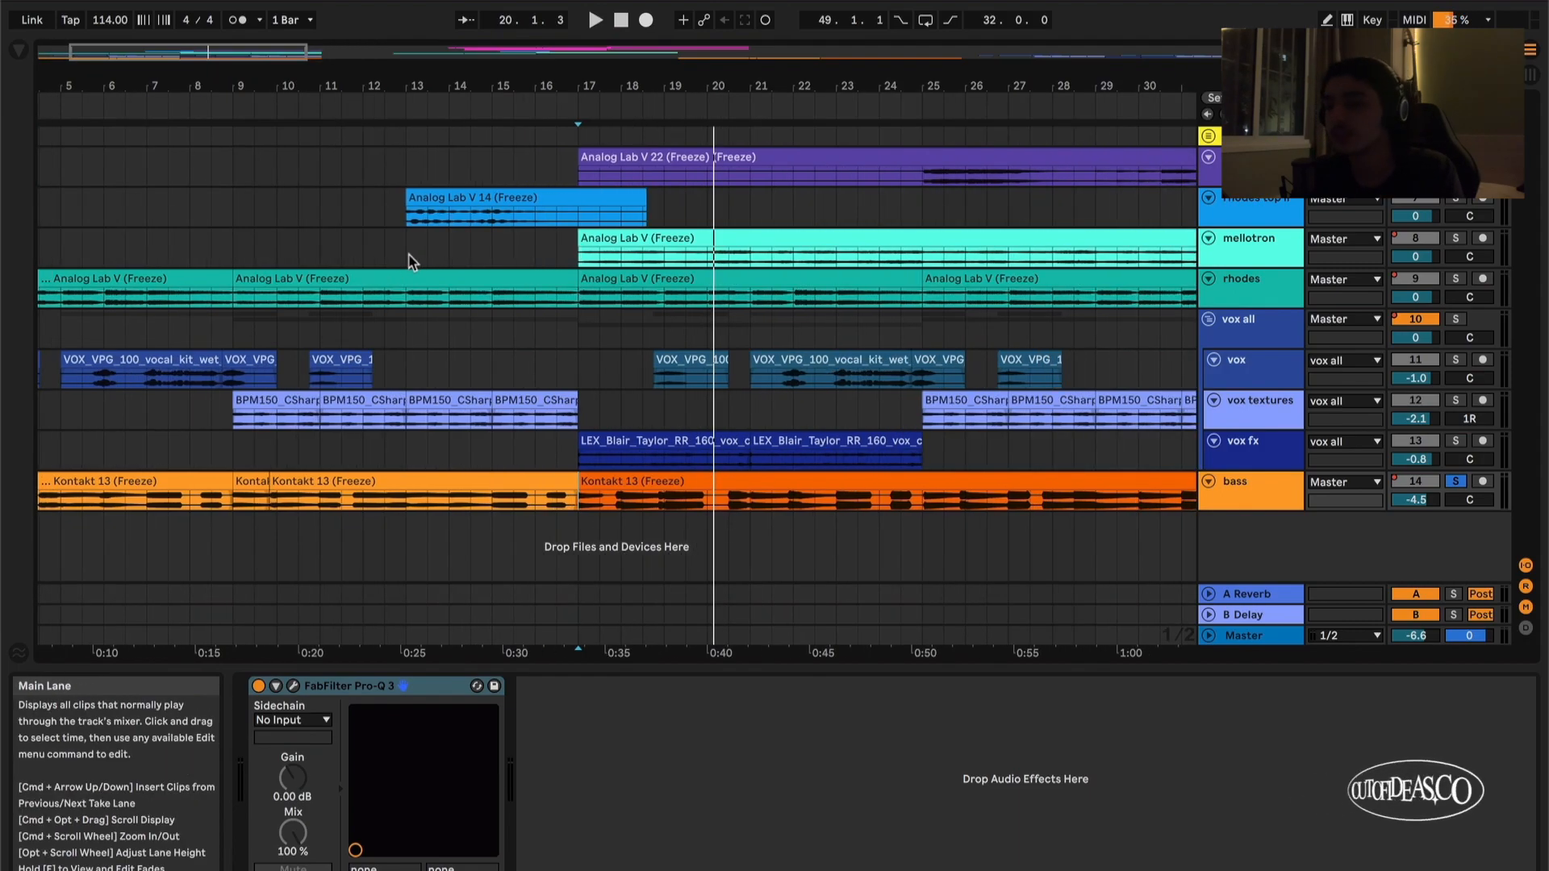
Step: Solo the rhodes together with the bass and play them from bar 1 for about three bars
{"action": "scroll", "coordinate": [439, 278], "scroll_direction": "left", "scroll_amount": 3}
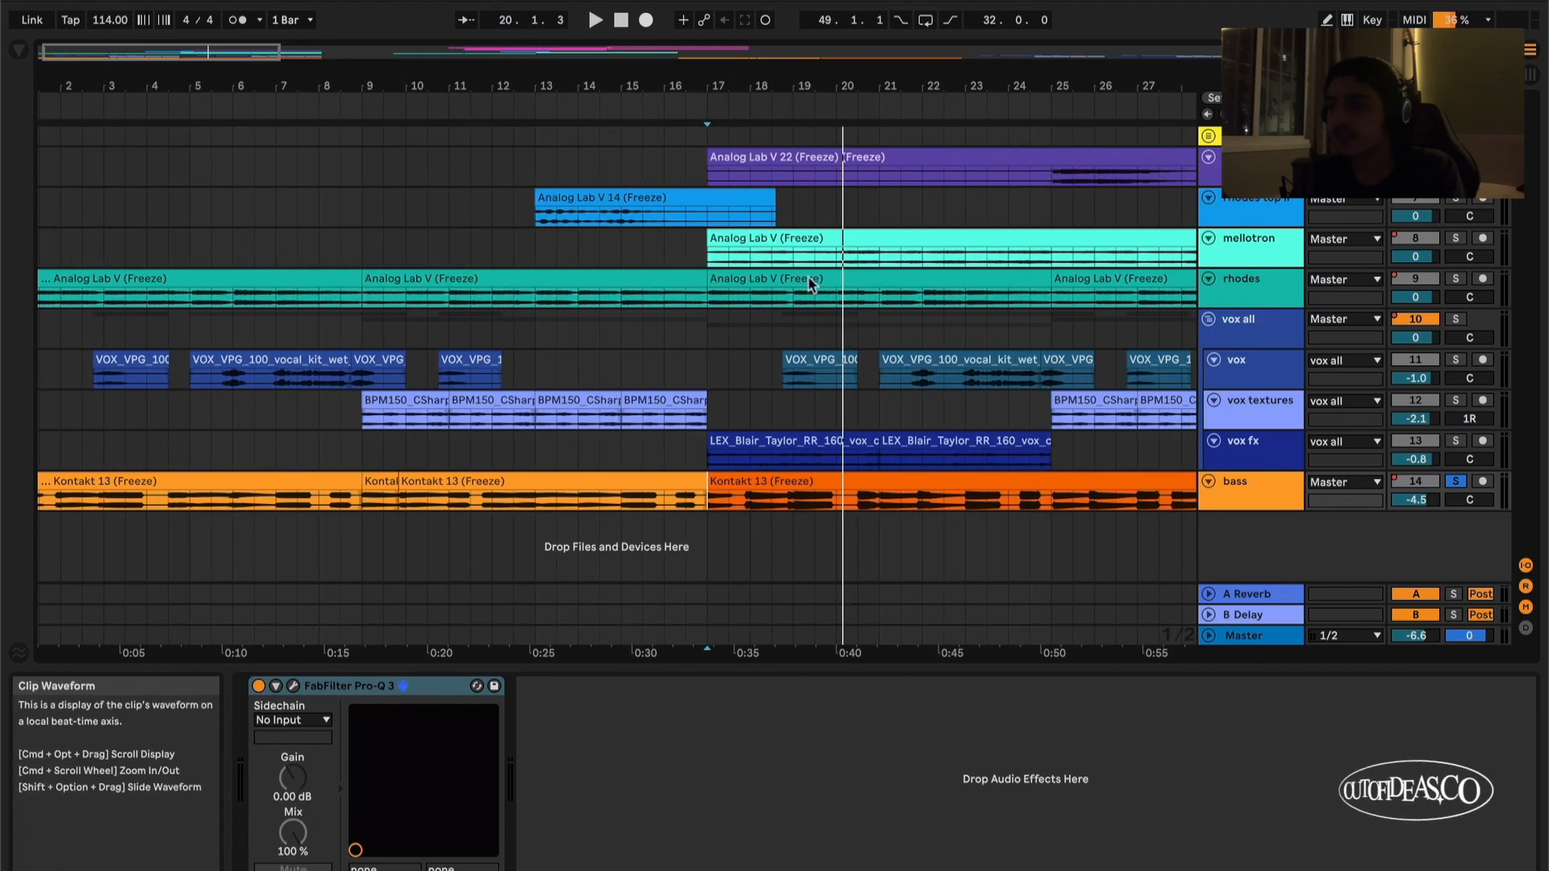
{"action": "left_click", "coordinate": [1258, 300], "text": "super"}
{"action": "left_click", "coordinate": [1455, 279]}
{"action": "scroll", "coordinate": [545, 192], "scroll_direction": "left", "scroll_amount": 1}
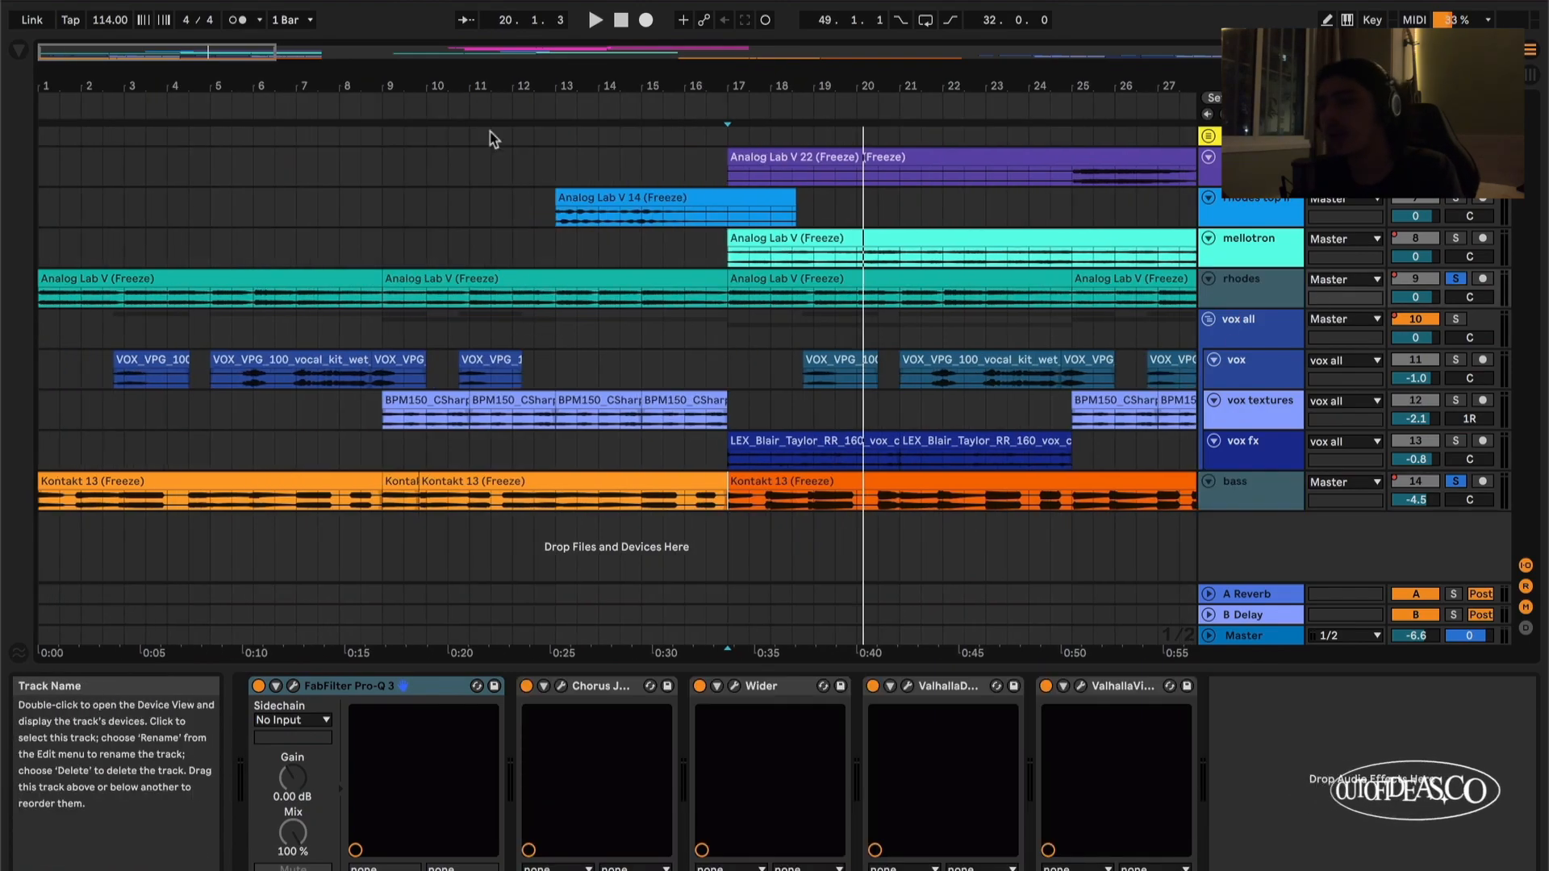
{"action": "left_click", "coordinate": [619, 22]}
{"action": "key", "text": "space"}
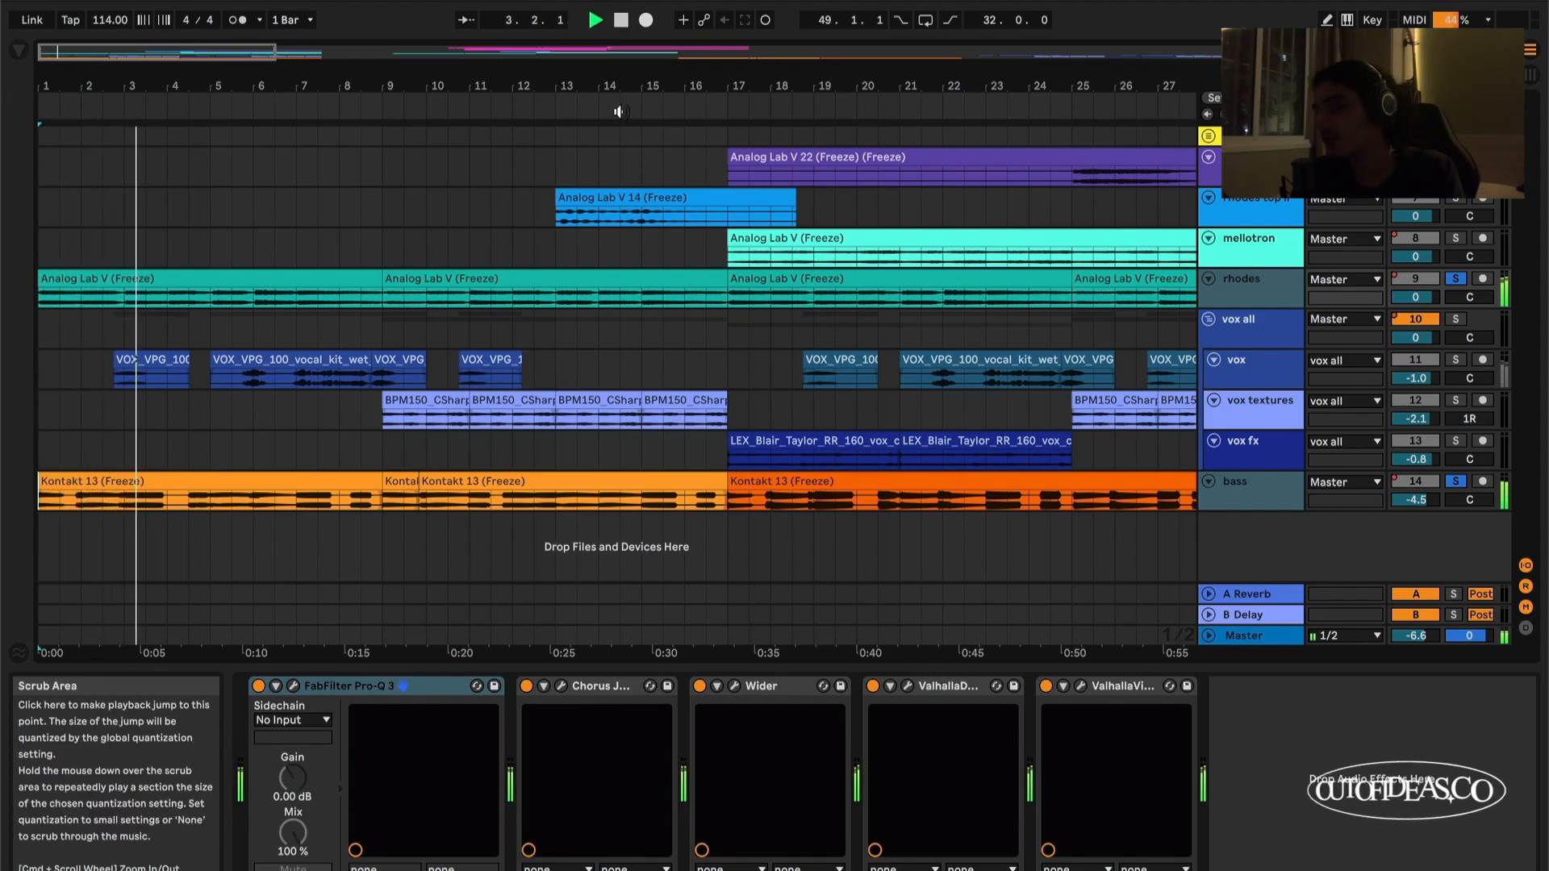
{"action": "key", "text": "space"}
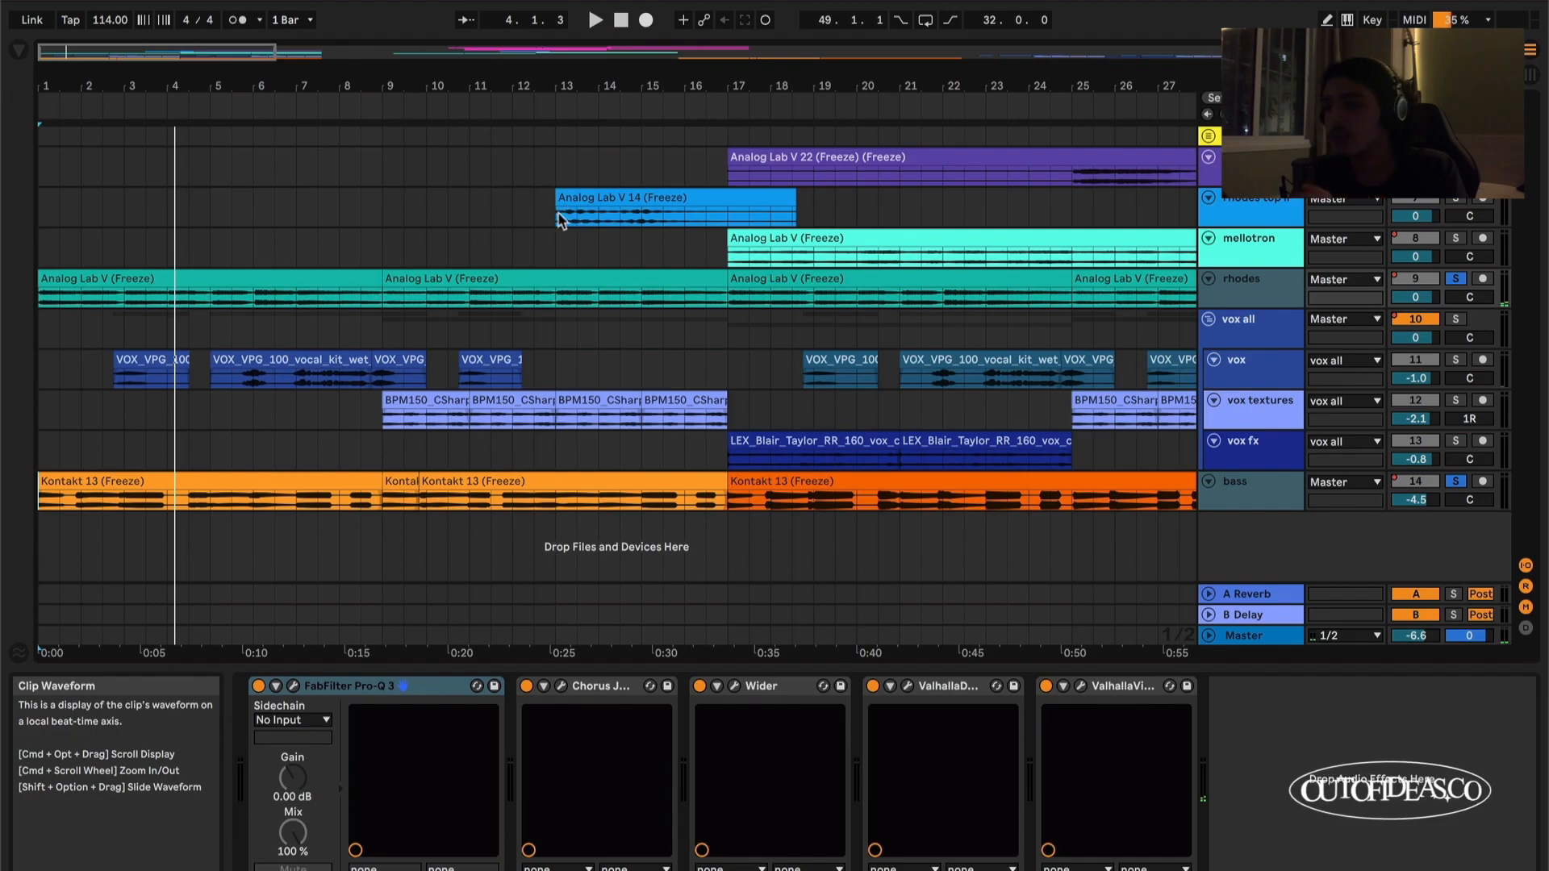
Step: Play the soloed rhodes top clip from bar 13 and inspect its waveform up close
{"action": "left_click", "coordinate": [555, 219]}
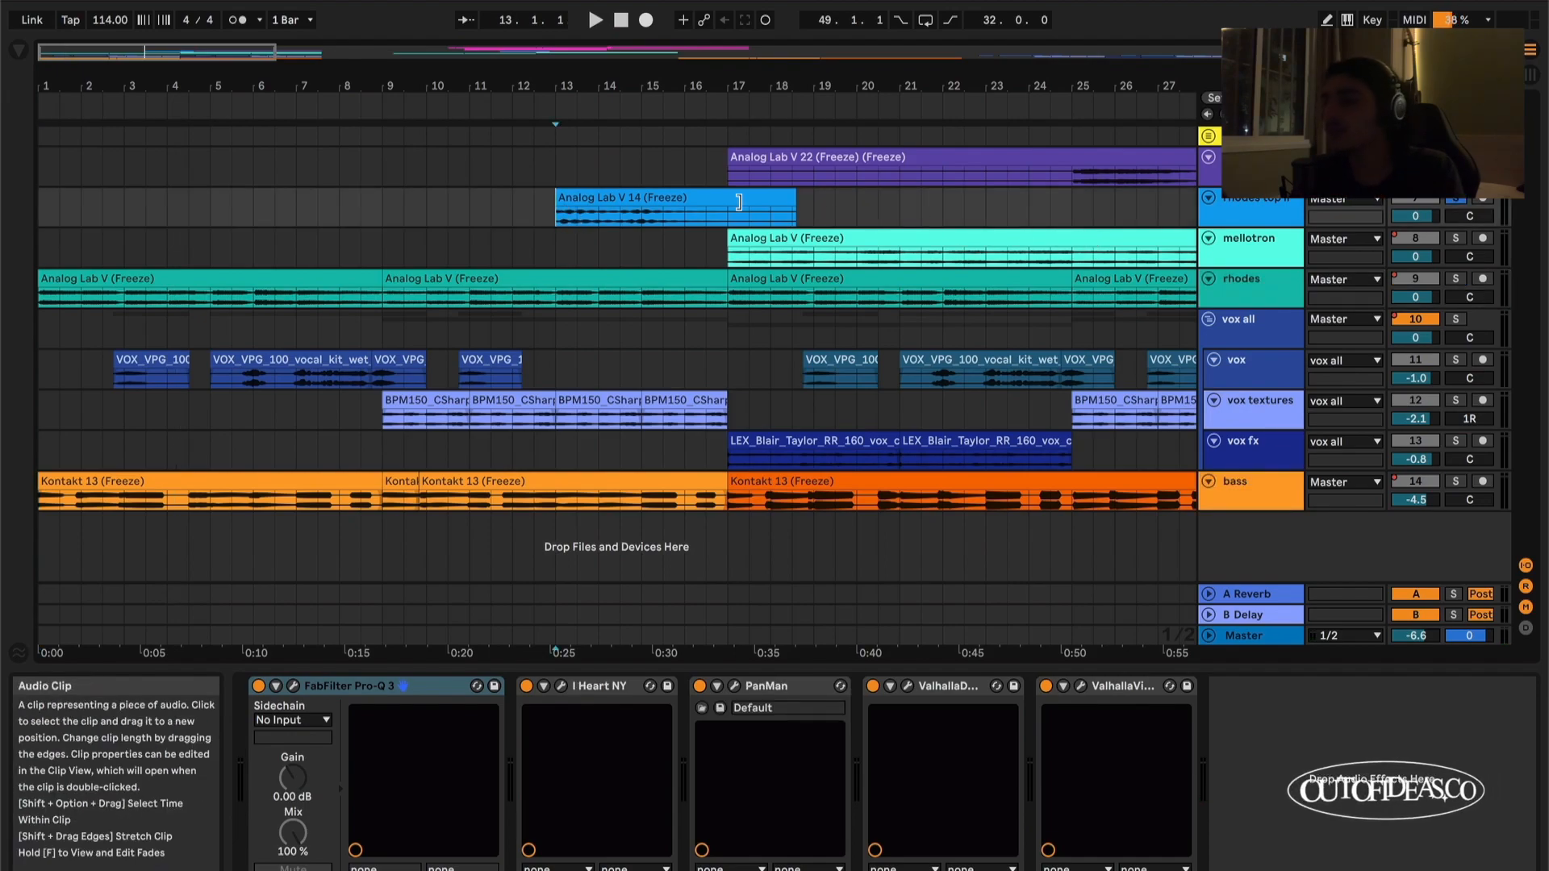
{"action": "key", "text": "plus"}
{"action": "key", "text": "space"}
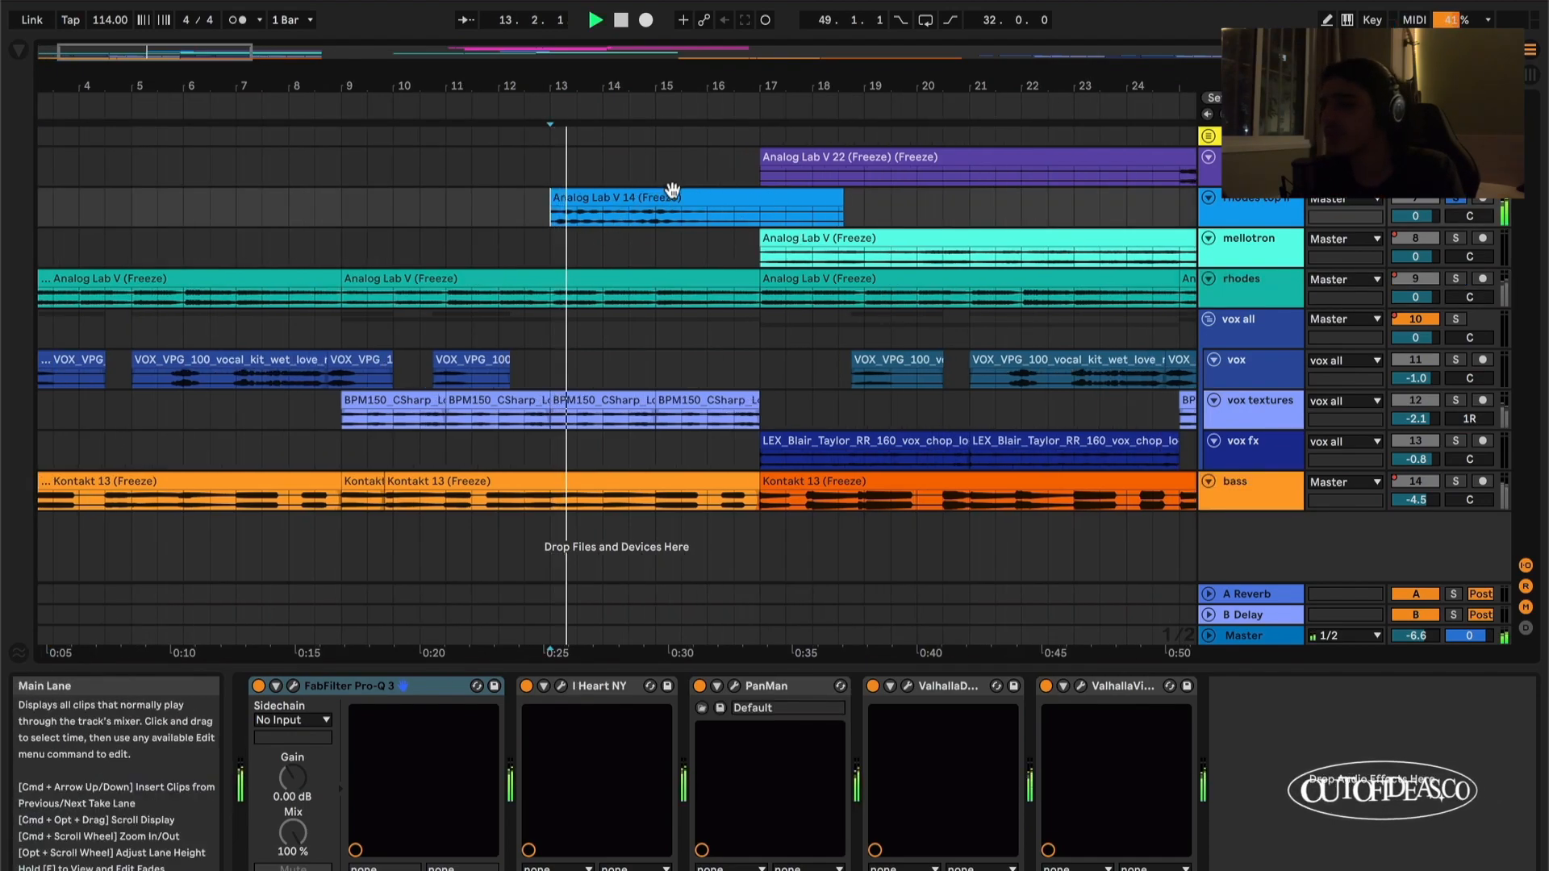
{"action": "left_click", "coordinate": [672, 190]}
{"action": "key", "text": "z"}
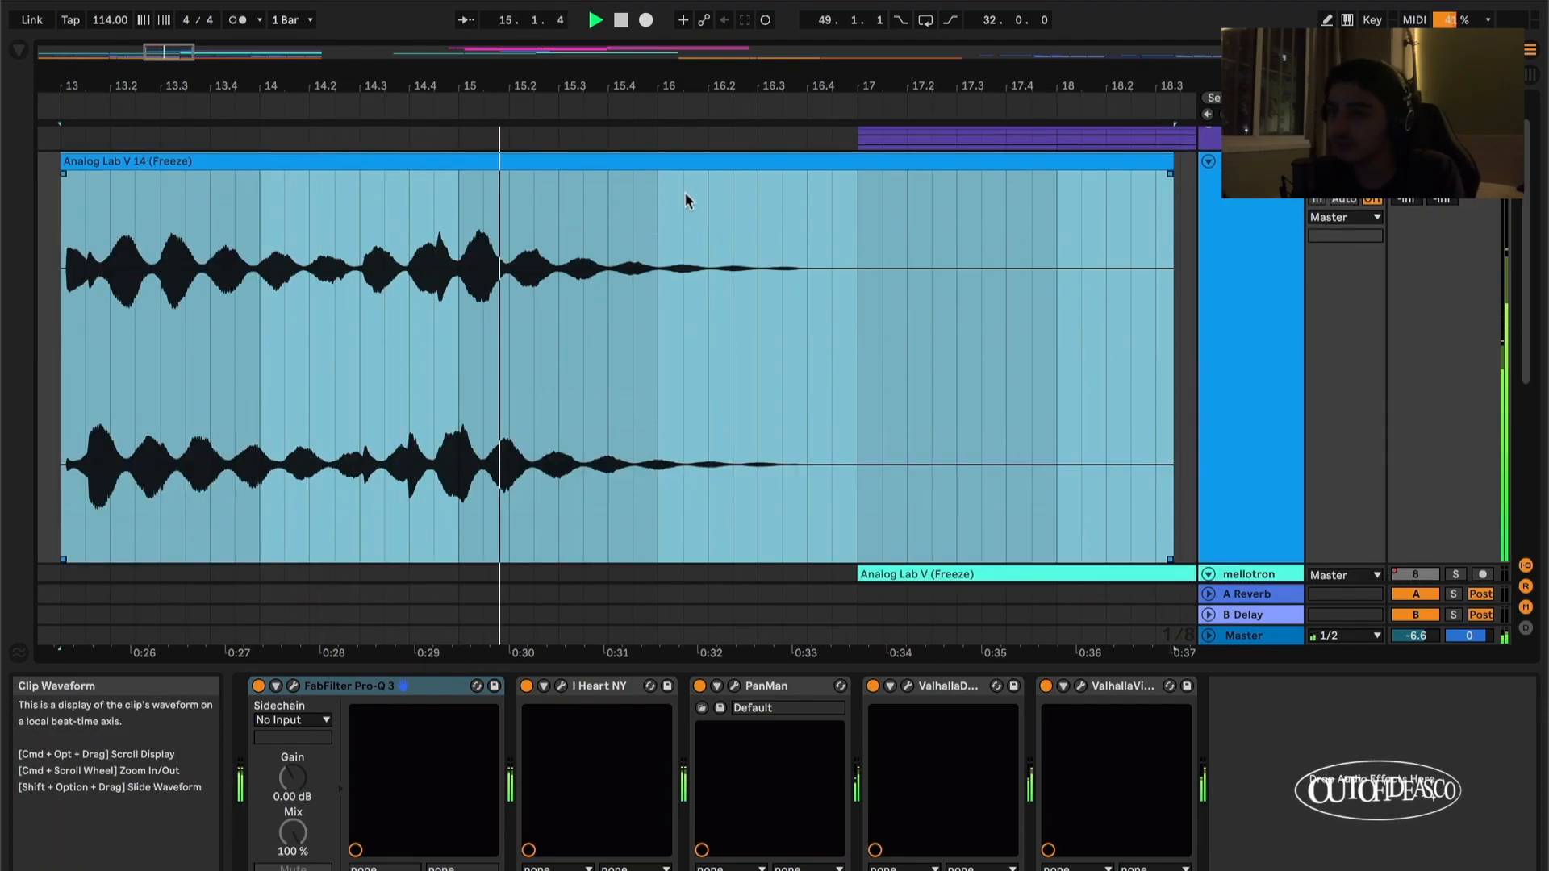
{"action": "key", "text": "x"}
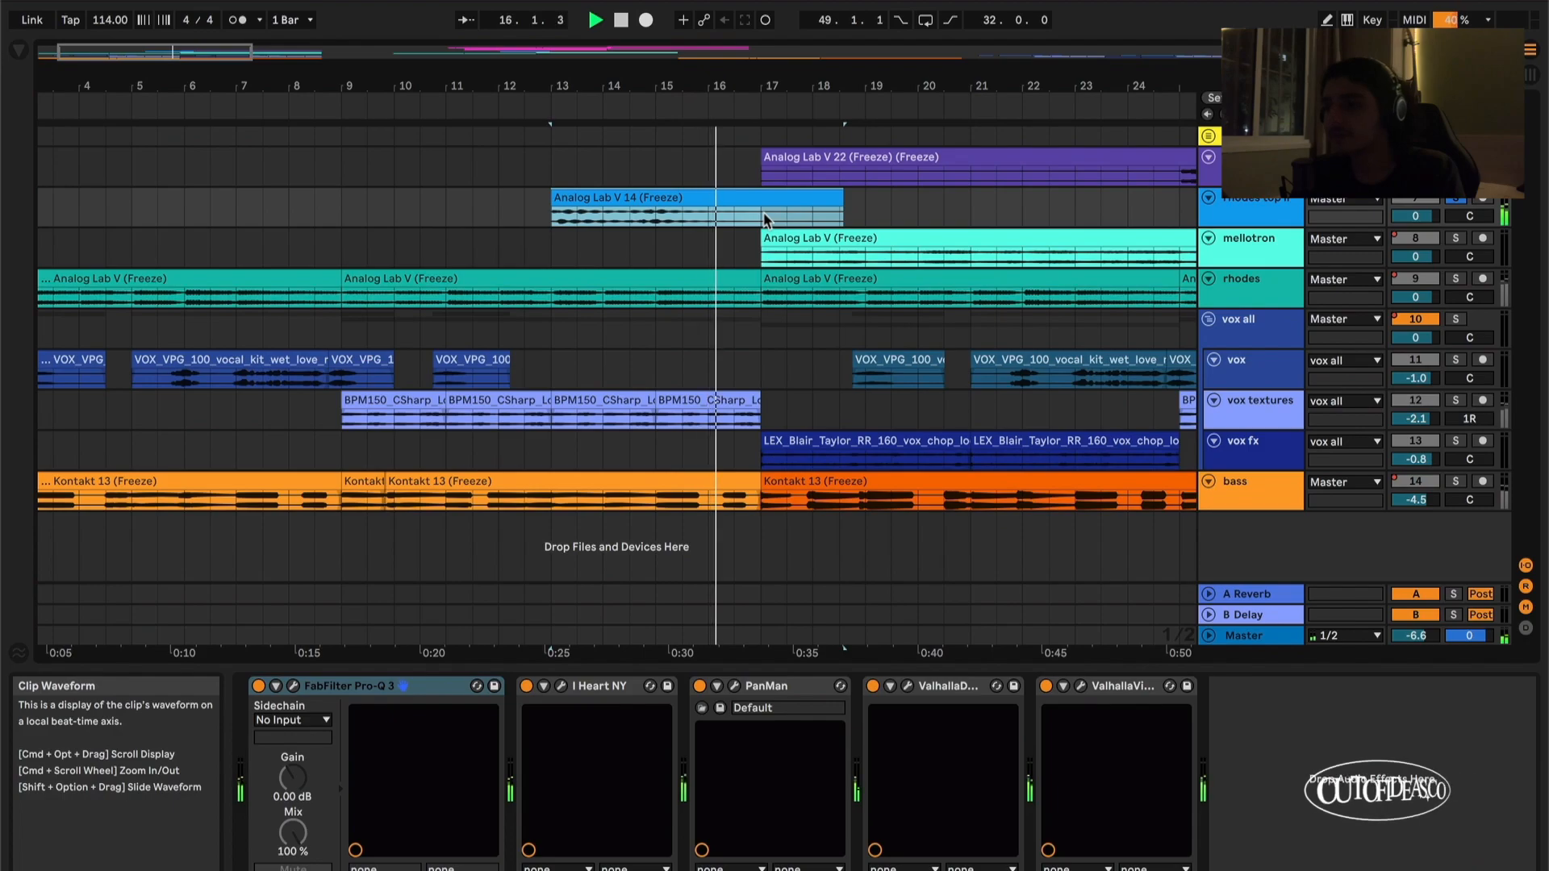
{"action": "key", "text": "minus"}
{"action": "key", "text": "space"}
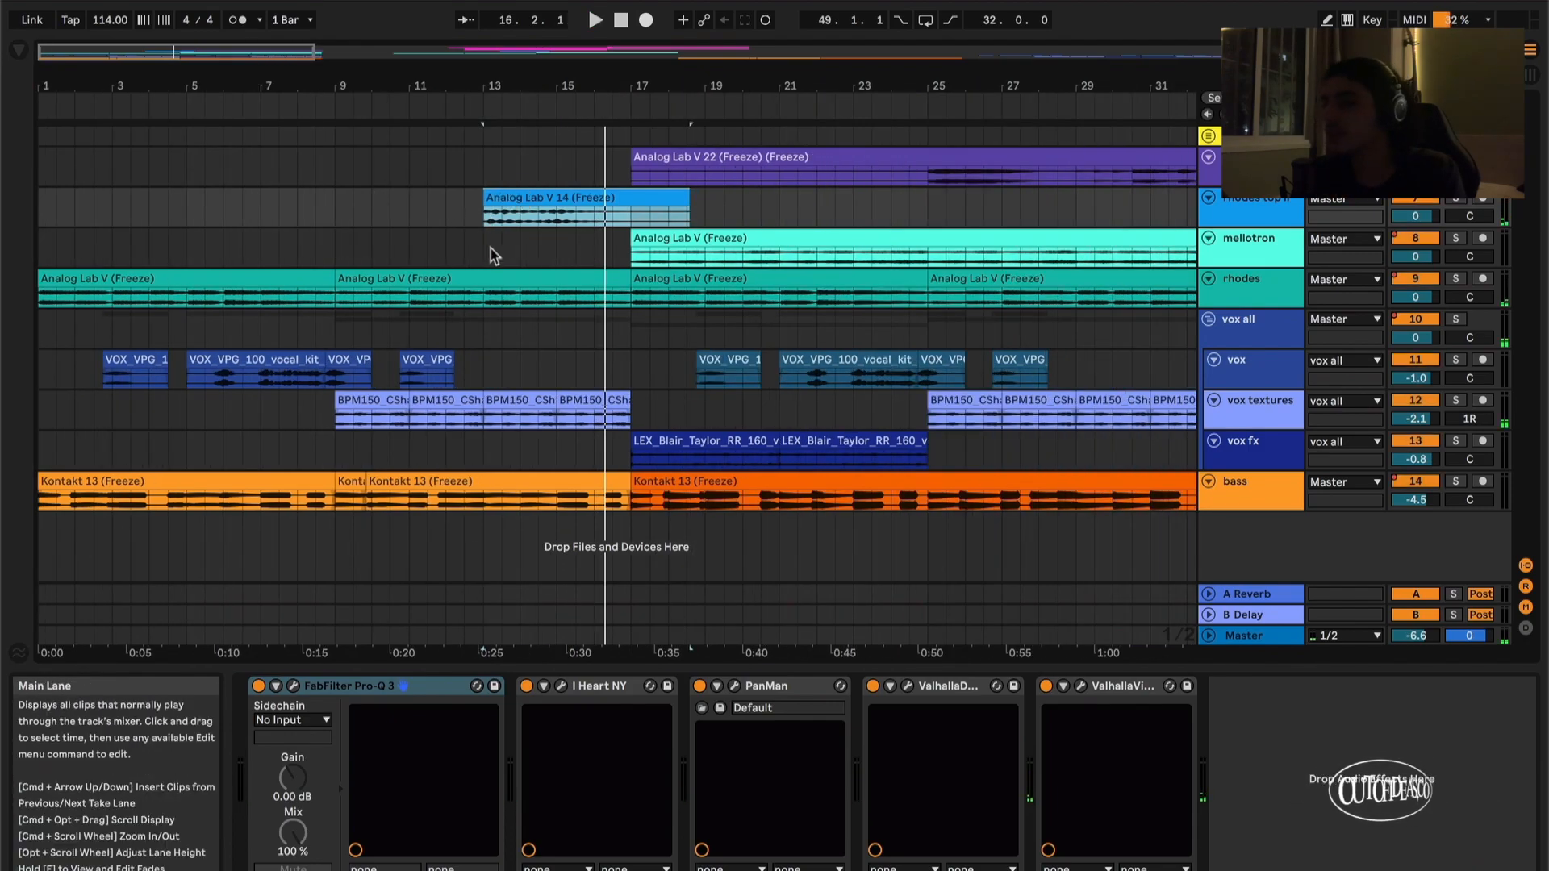
Step: Zoom in on the mellotron clip and listen to it soloed from bar 17
{"action": "key", "text": "minus"}
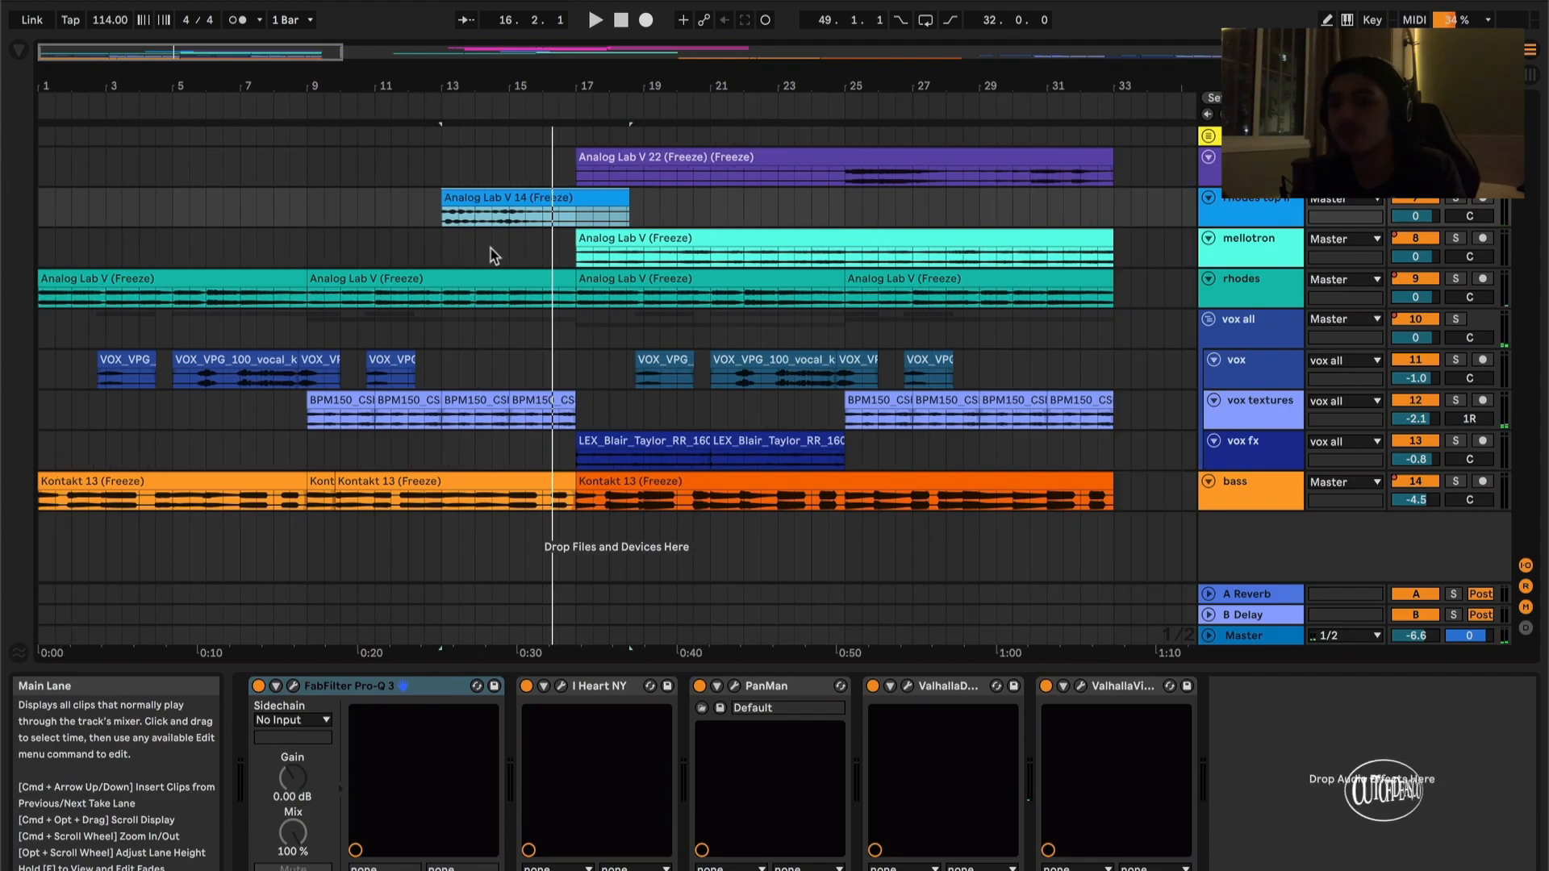
{"action": "left_click", "coordinate": [569, 252]}
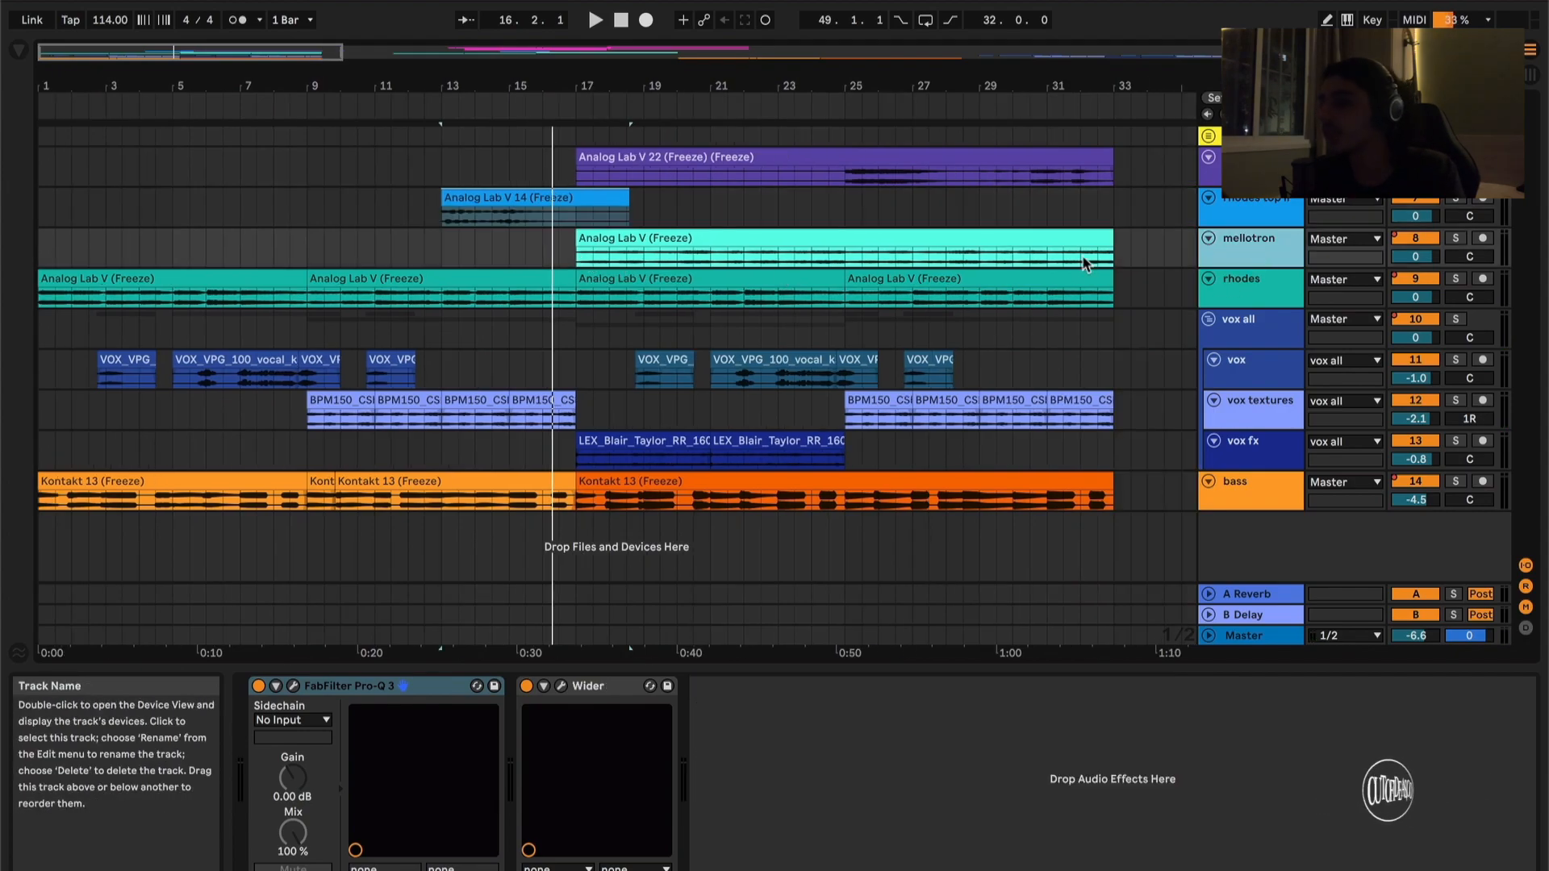
{"action": "left_click", "coordinate": [813, 236]}
{"action": "key", "text": "z"}
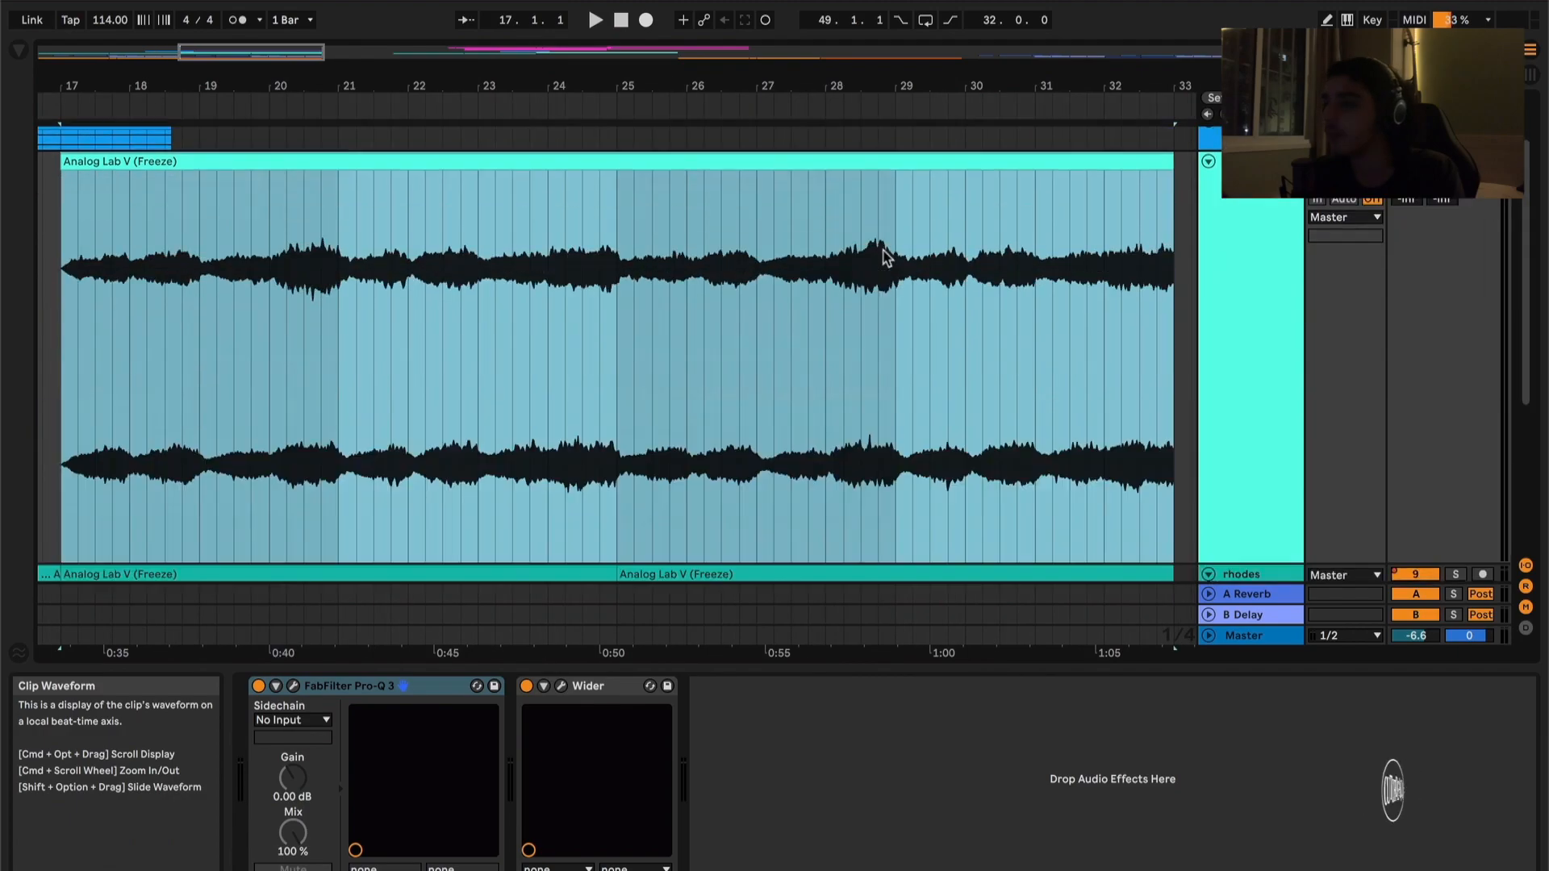
{"action": "key", "text": "space"}
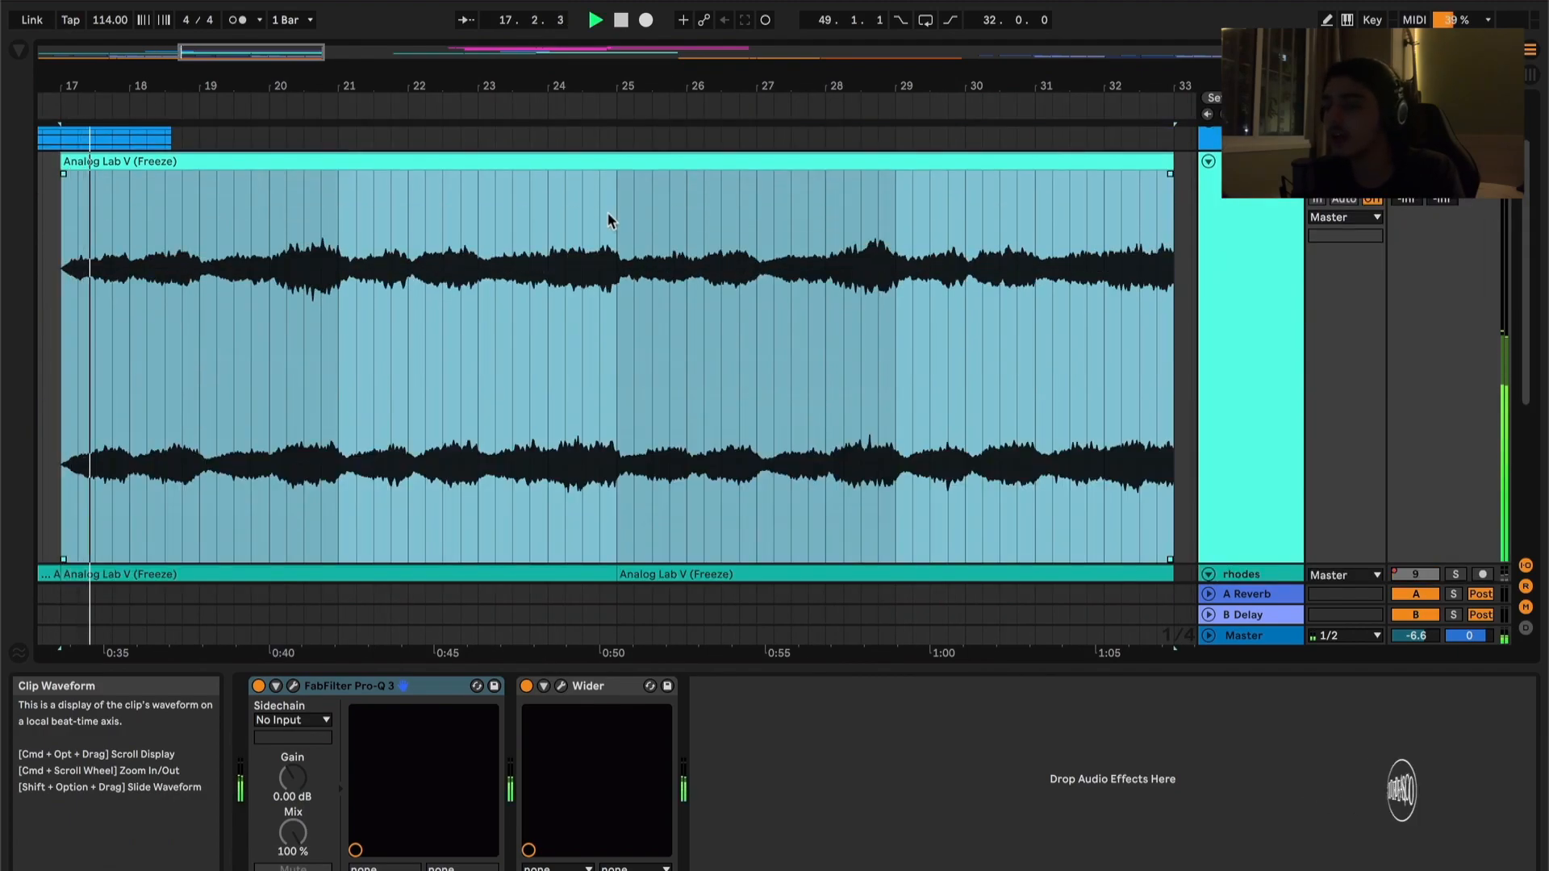
{"action": "left_click", "coordinate": [1242, 241]}
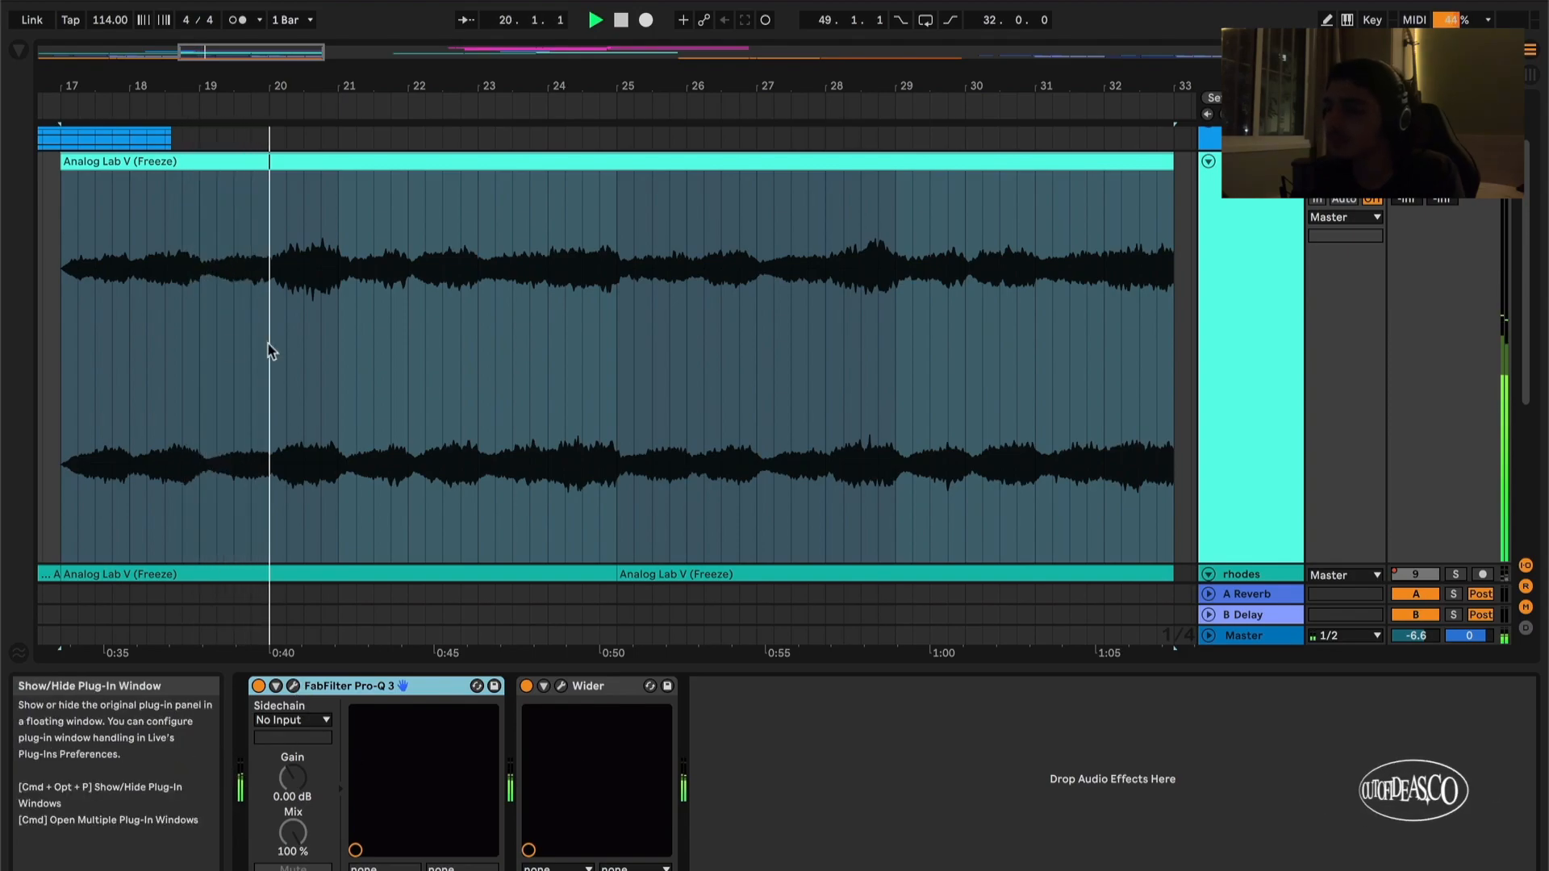
Step: View the mellotron's FabFilter Pro-Q 3 curve, compare the sound with the EQ bypassed and enabled, and stop playback
{"action": "key", "text": "super+alt+p"}
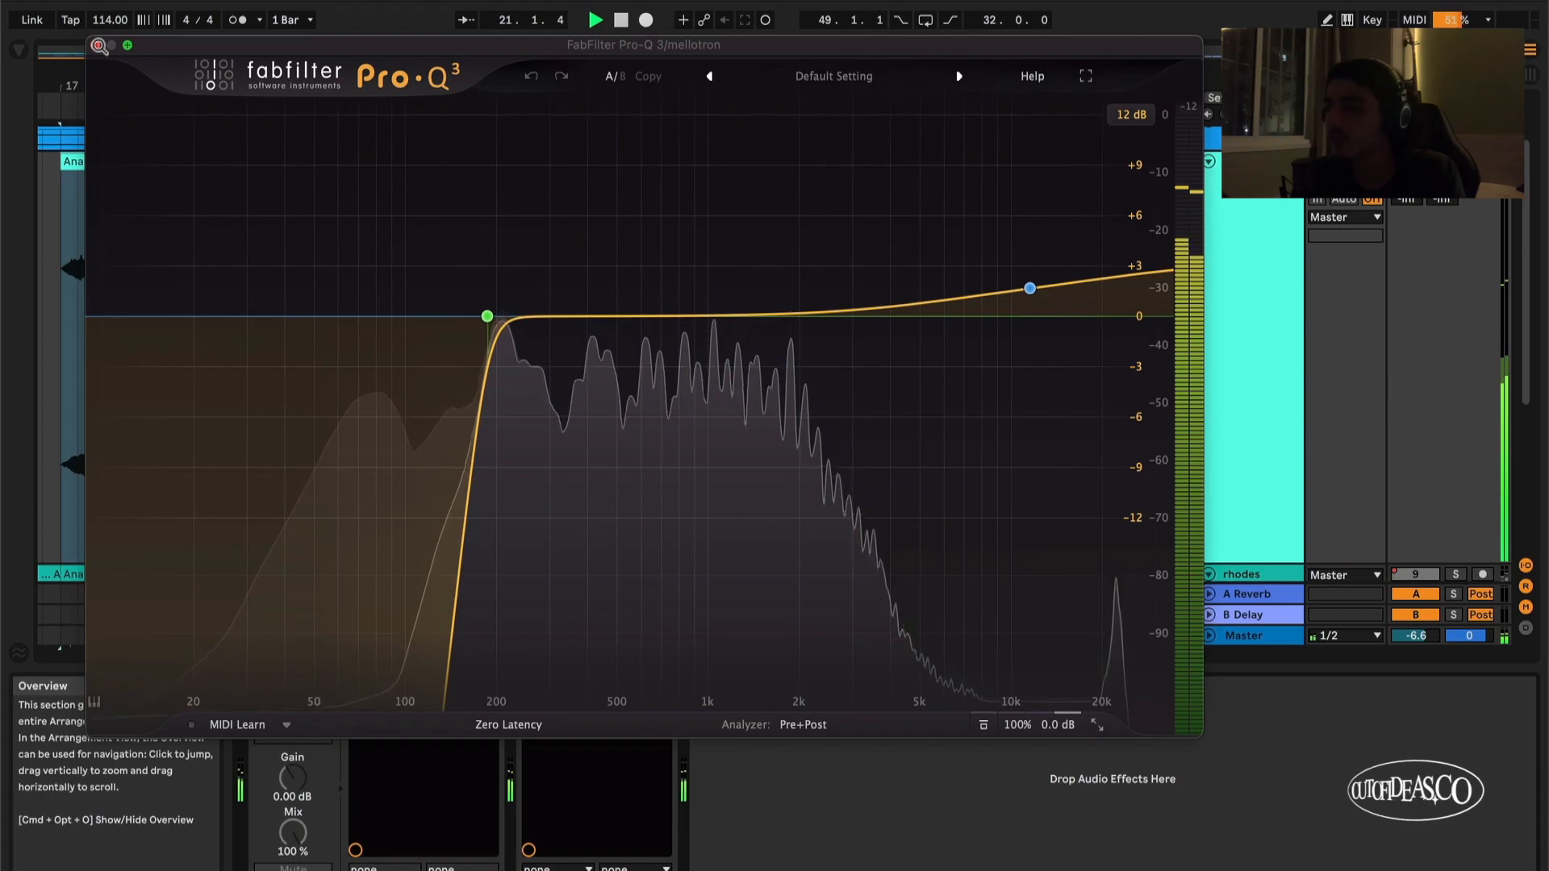
{"action": "left_click", "coordinate": [99, 45]}
{"action": "left_click", "coordinate": [258, 686]}
{"action": "left_click", "coordinate": [258, 686]}
{"action": "key", "text": "x"}
{"action": "key", "text": "space"}
Step: Solo the vox all group and look over its vocal clips across the arrangement
{"action": "scroll", "coordinate": [699, 351], "scroll_direction": "down", "scroll_amount": 3}
{"action": "scroll", "coordinate": [700, 351], "scroll_direction": "left", "scroll_amount": 3}
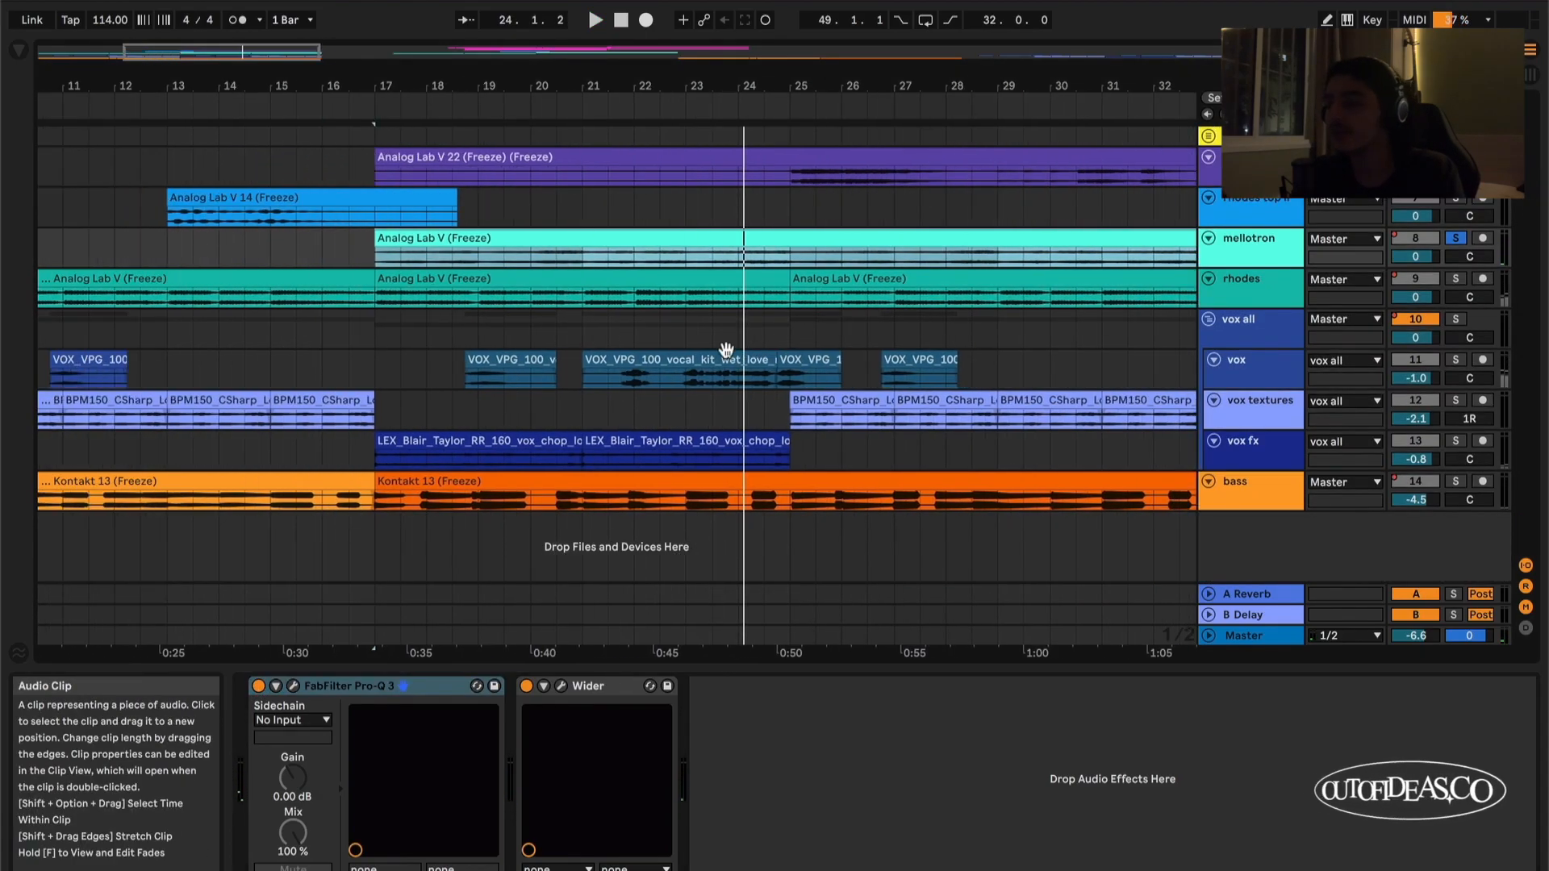
{"action": "scroll", "coordinate": [805, 355], "scroll_direction": "down", "scroll_amount": 2}
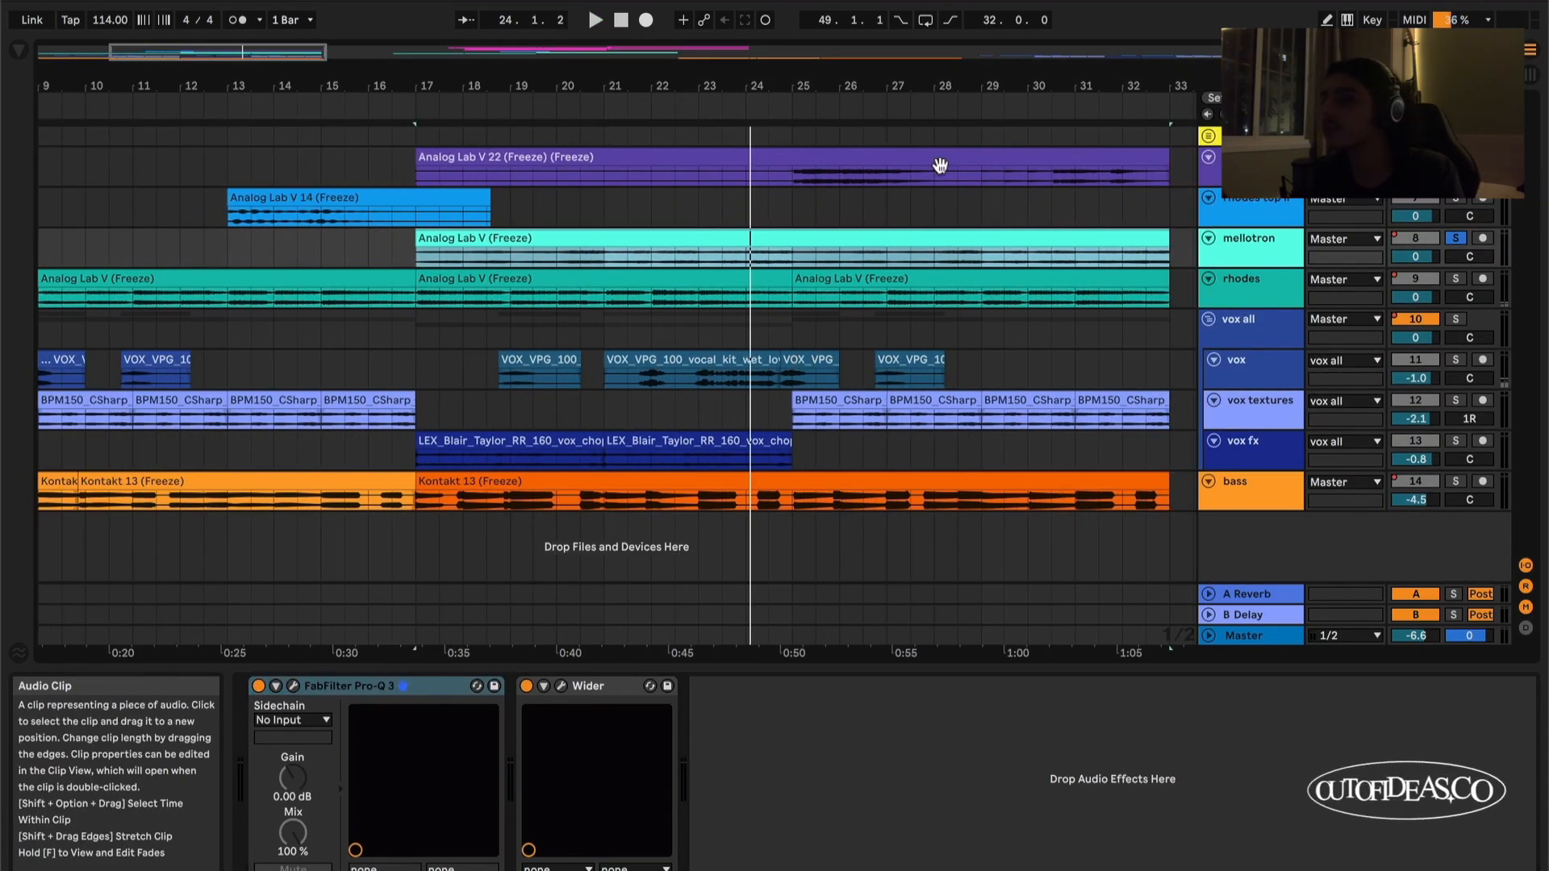
{"action": "scroll", "coordinate": [797, 316], "scroll_direction": "down", "scroll_amount": 3}
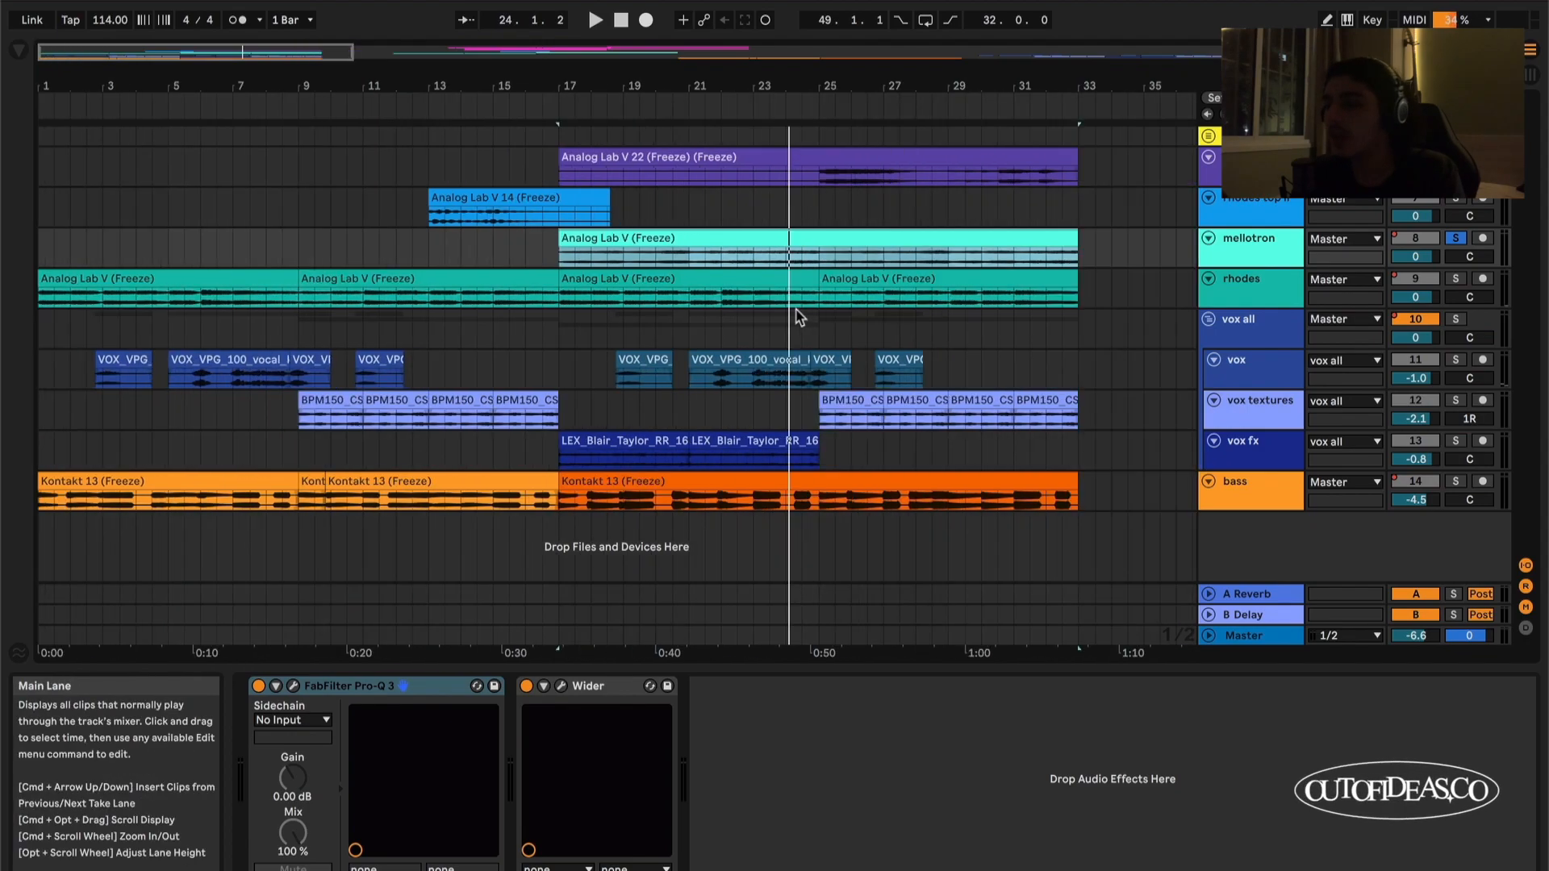
{"action": "left_click", "coordinate": [1245, 319]}
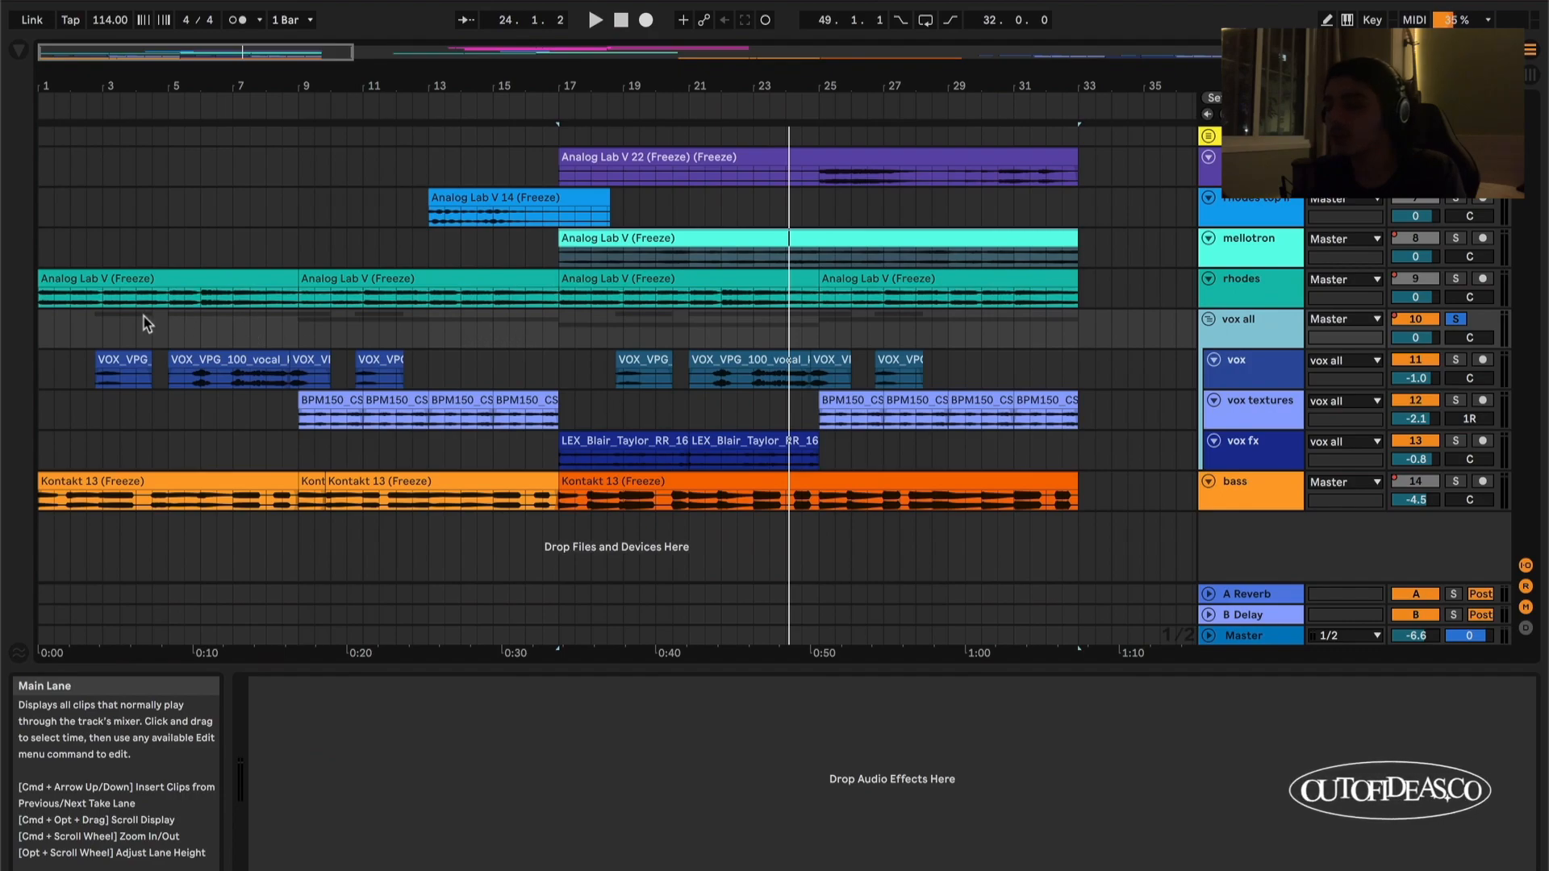
{"action": "scroll", "coordinate": [113, 337], "scroll_direction": "up", "scroll_amount": 2}
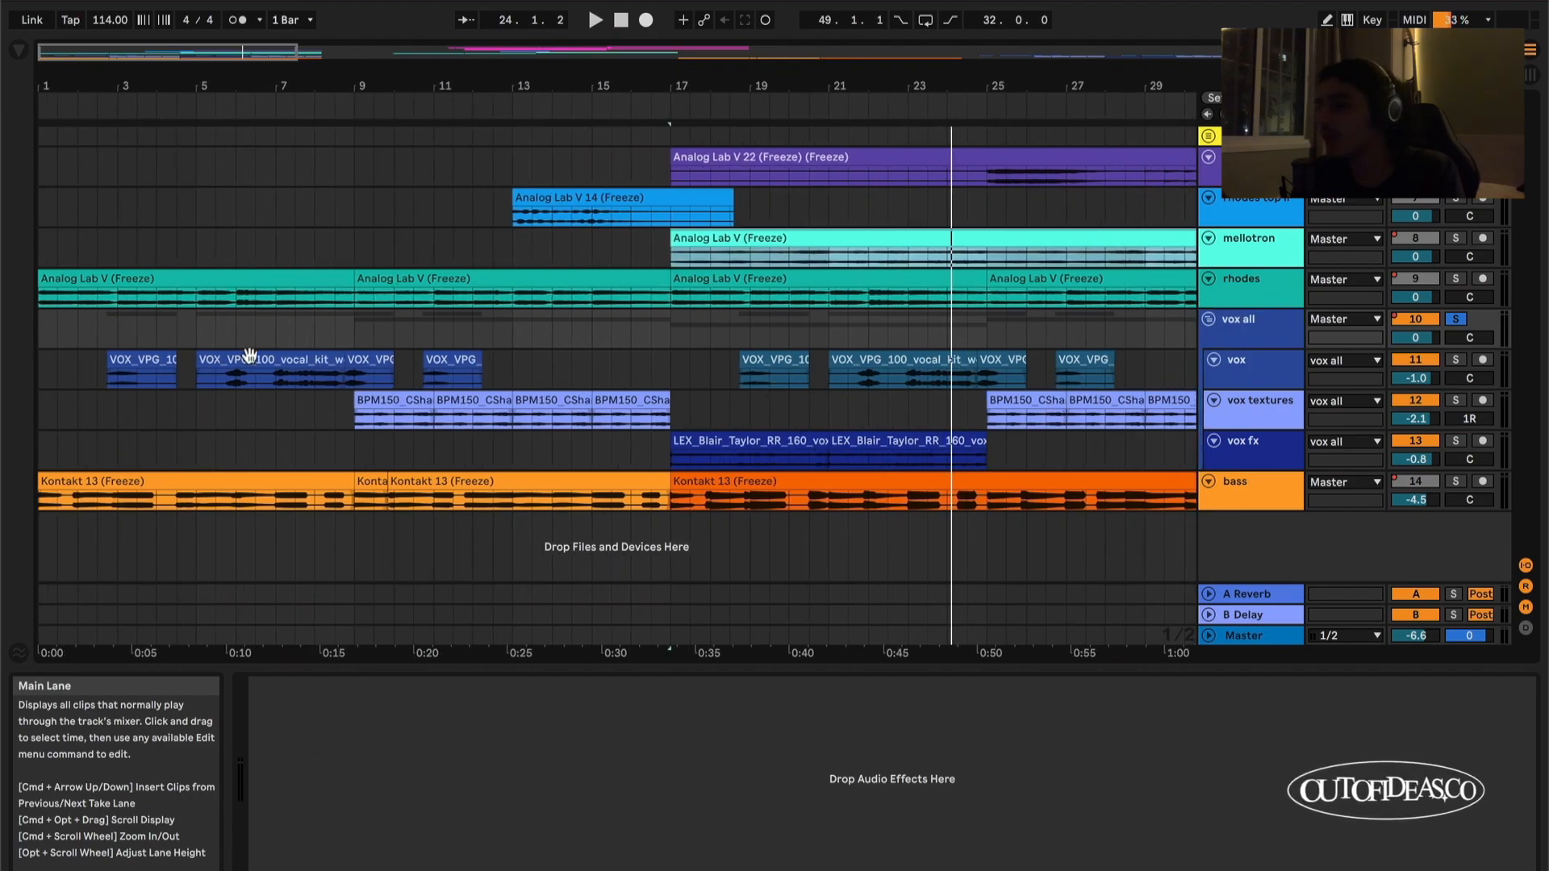
{"action": "scroll", "coordinate": [101, 377], "scroll_direction": "down", "scroll_amount": 1}
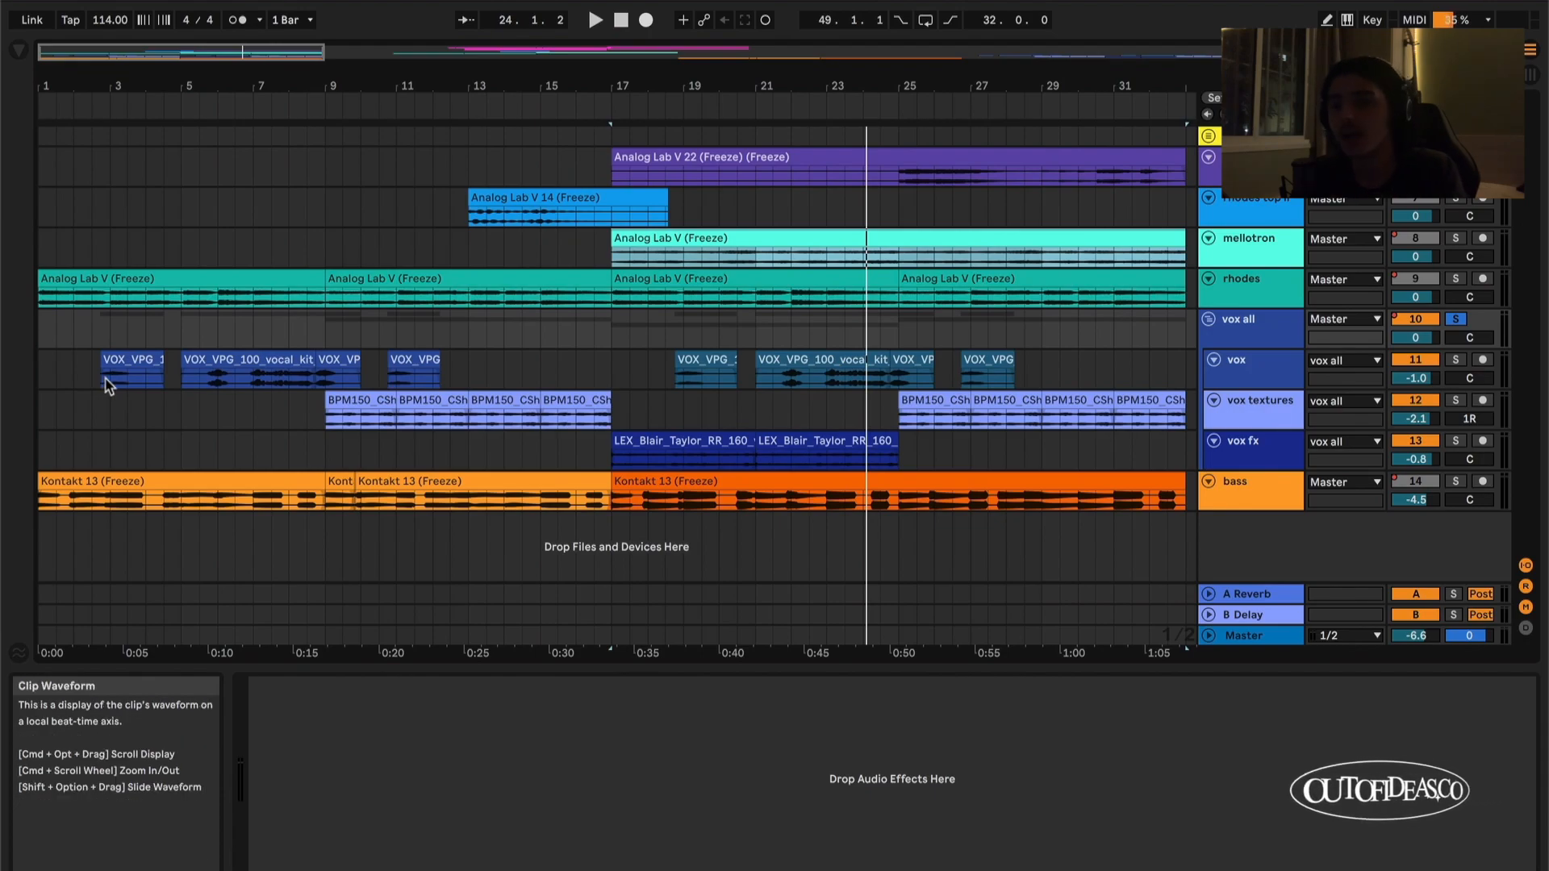
{"action": "scroll", "coordinate": [294, 387], "scroll_direction": "down", "scroll_amount": 2}
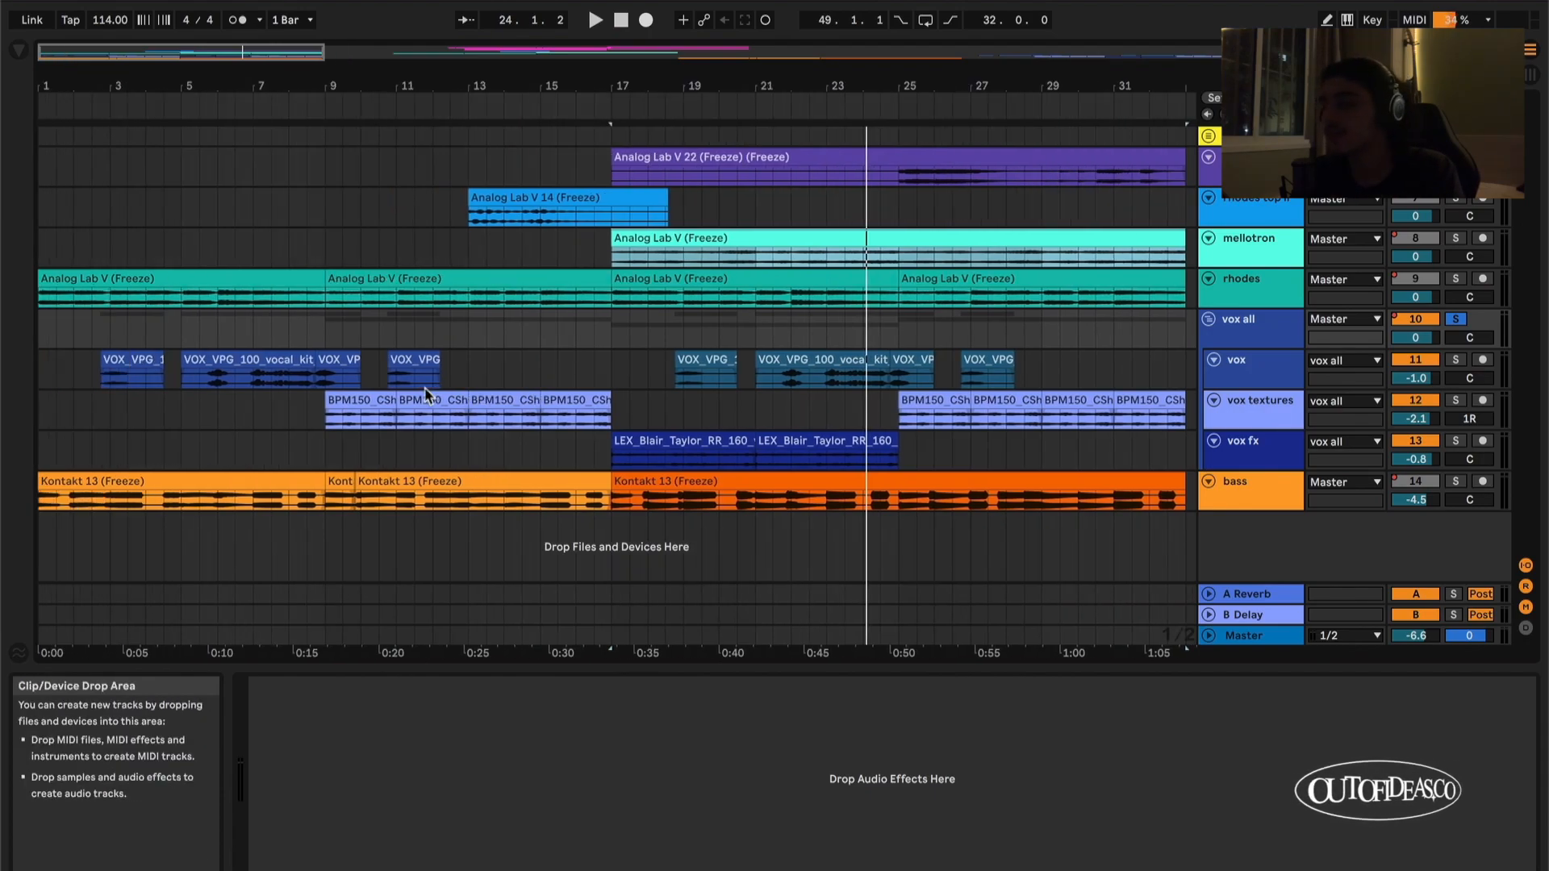
Step: Select bars 1 to 33 across the vox, vox textures and vox fx tracks and view the opening vocal clips closer
{"action": "left_click_drag", "start_coordinate": [986, 373], "coordinate": [85, 434]}
{"action": "scroll", "coordinate": [147, 417], "scroll_direction": "up", "scroll_amount": 2}
{"action": "scroll", "coordinate": [147, 416], "scroll_direction": "left", "scroll_amount": 1}
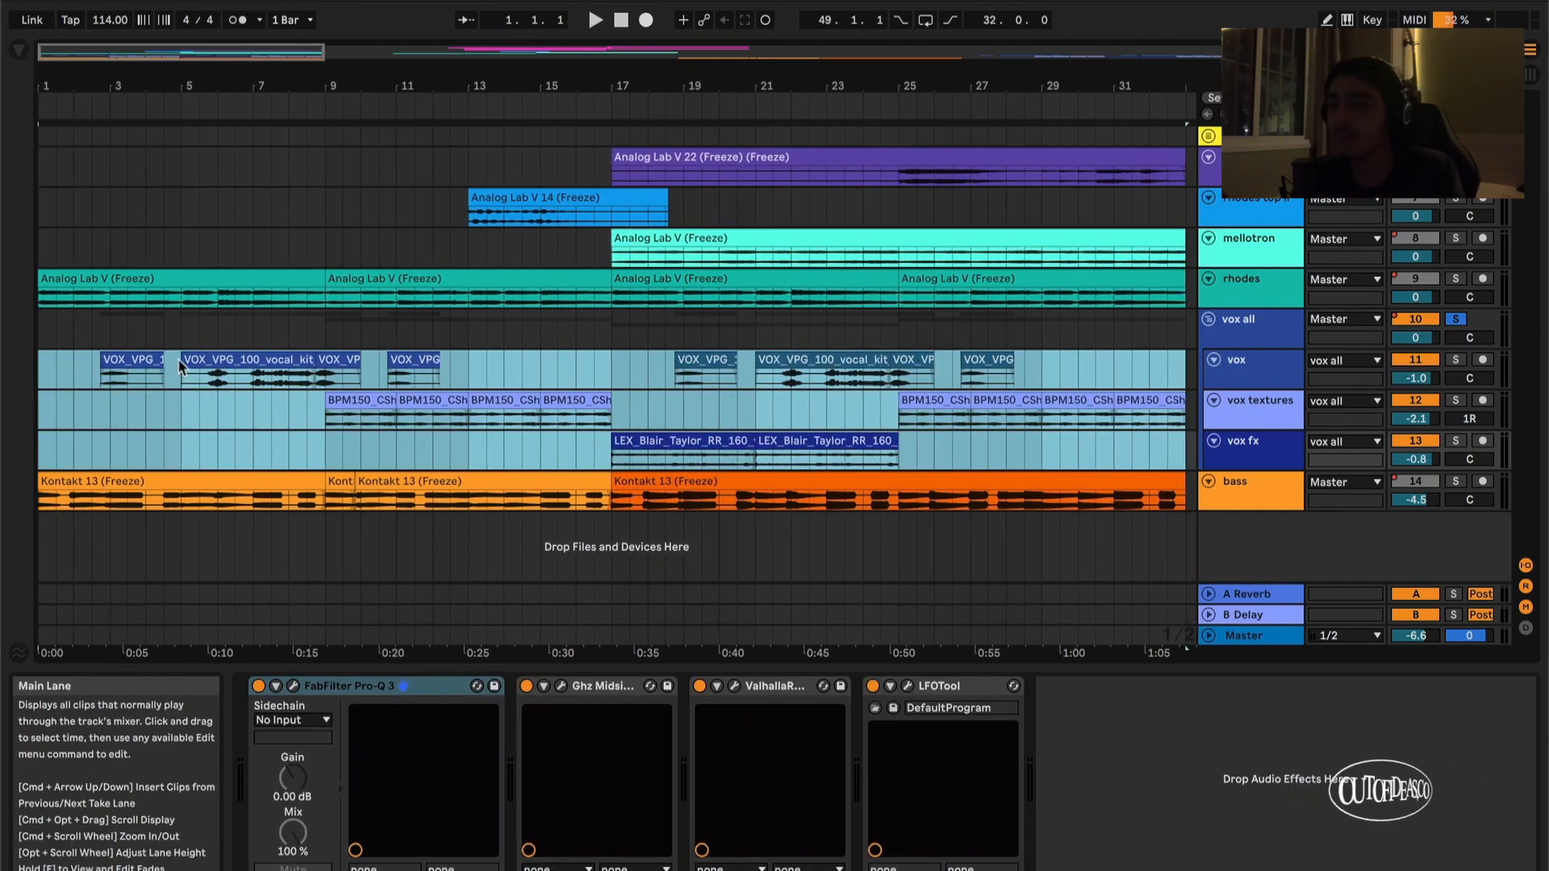
{"action": "scroll", "coordinate": [110, 379], "scroll_direction": "up", "scroll_amount": 2}
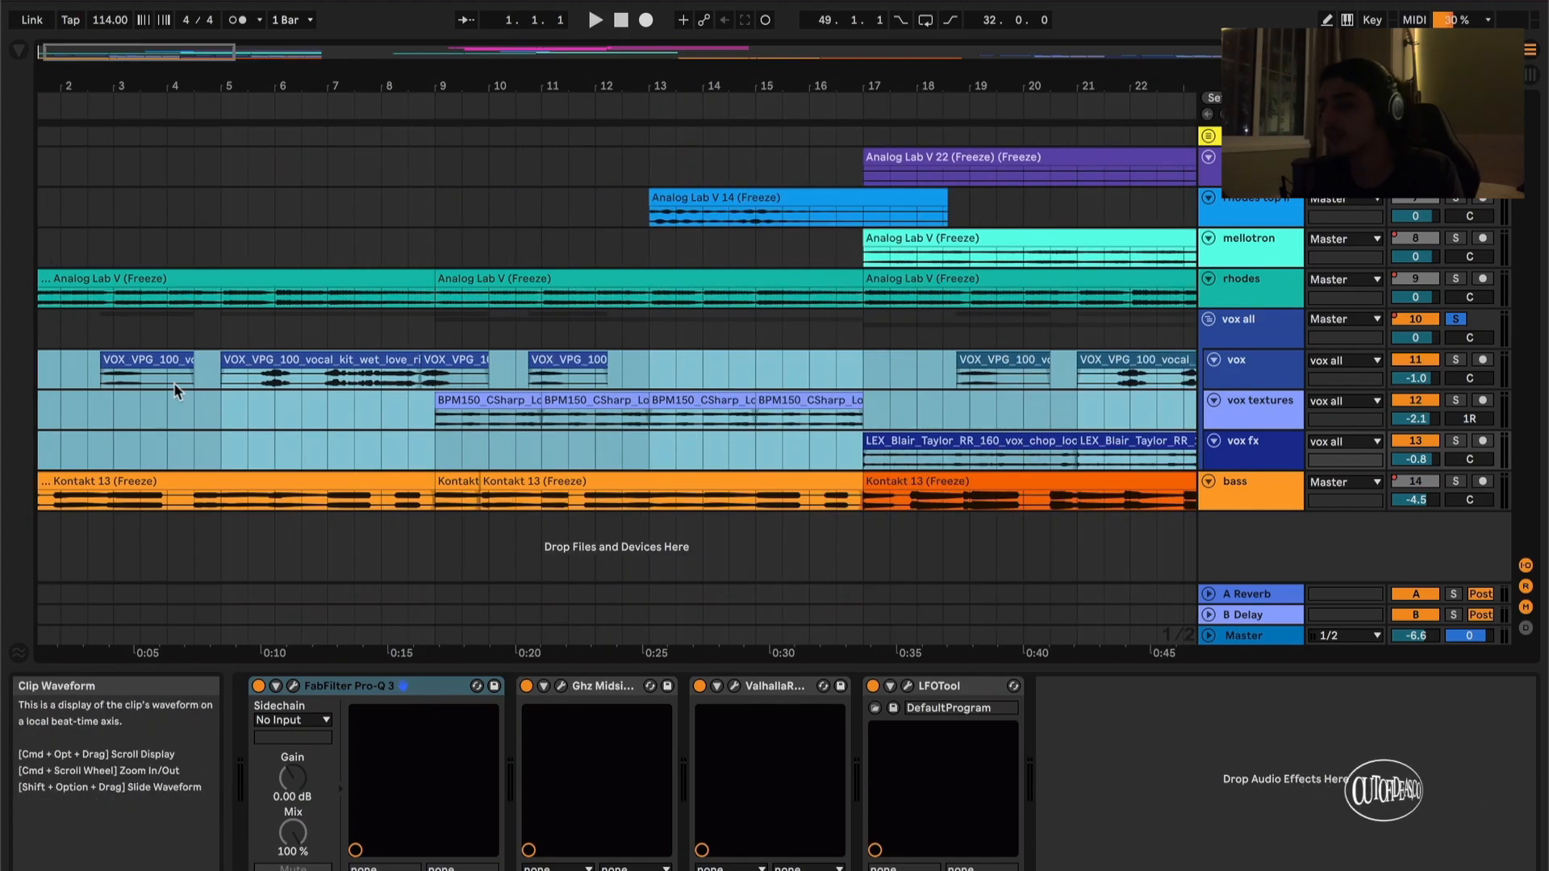
{"action": "scroll", "coordinate": [173, 382], "scroll_direction": "left", "scroll_amount": 2}
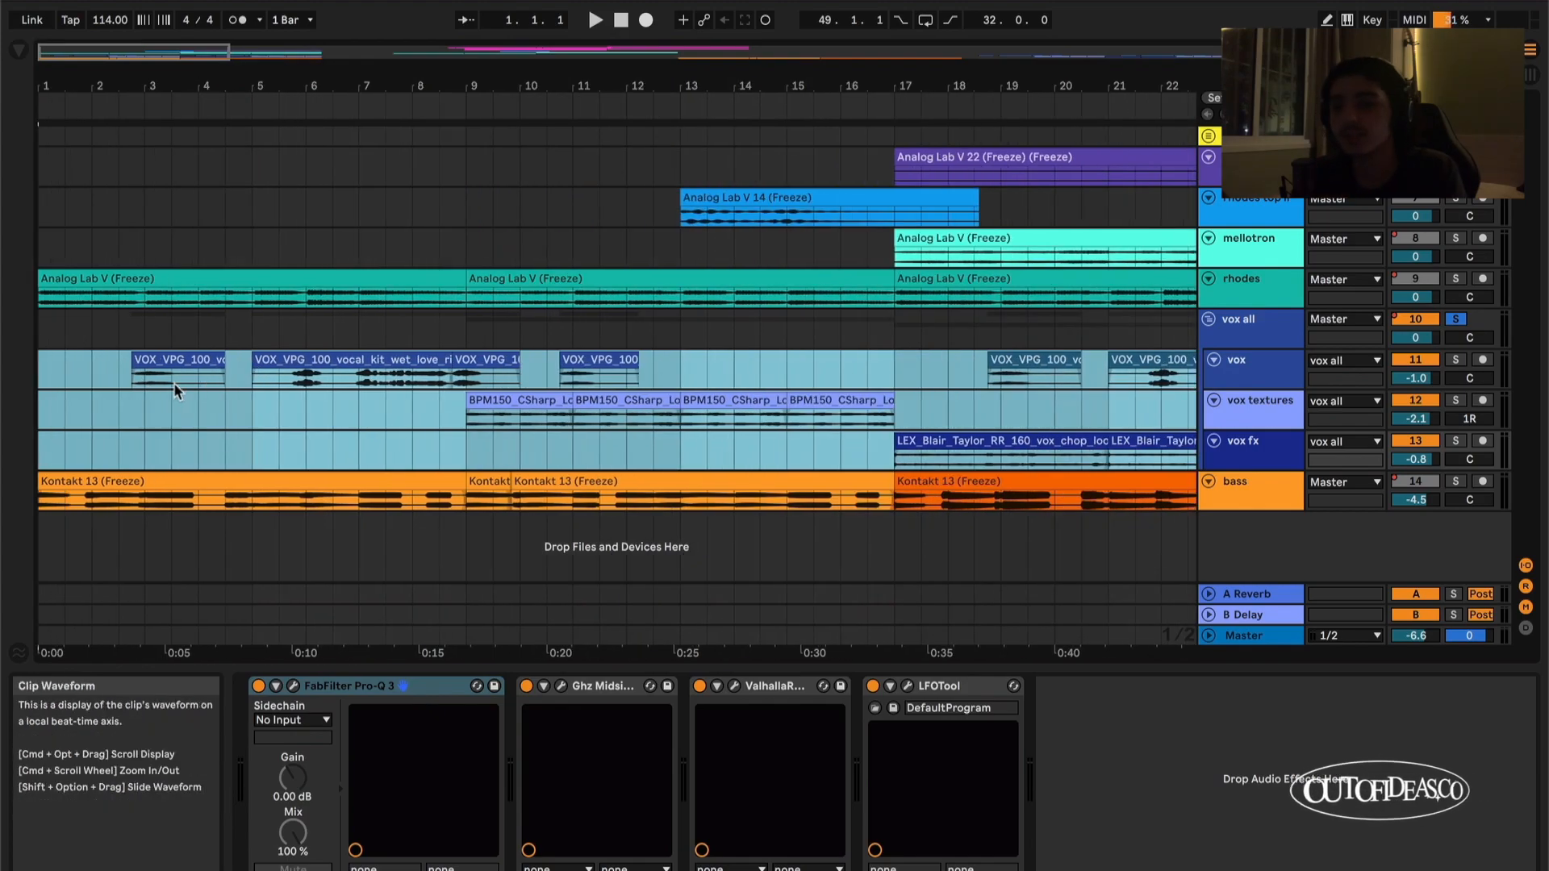
Step: Play the soloed vocals from the start of the first vox clip to about bar 4
{"action": "left_click", "coordinate": [121, 393]}
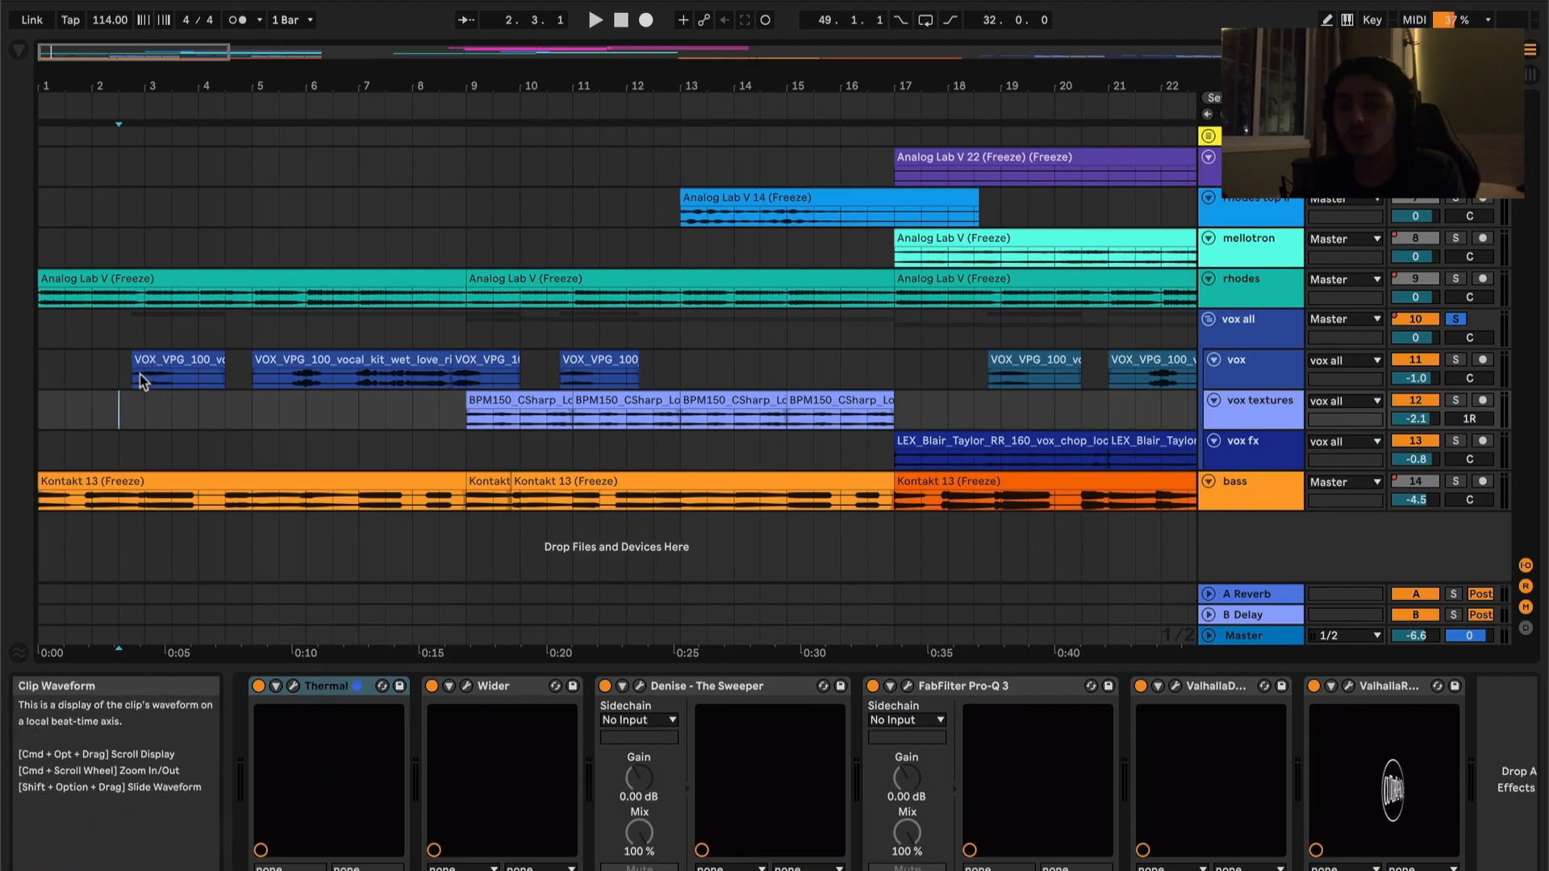
{"action": "left_click", "coordinate": [137, 384]}
{"action": "key", "text": "space"}
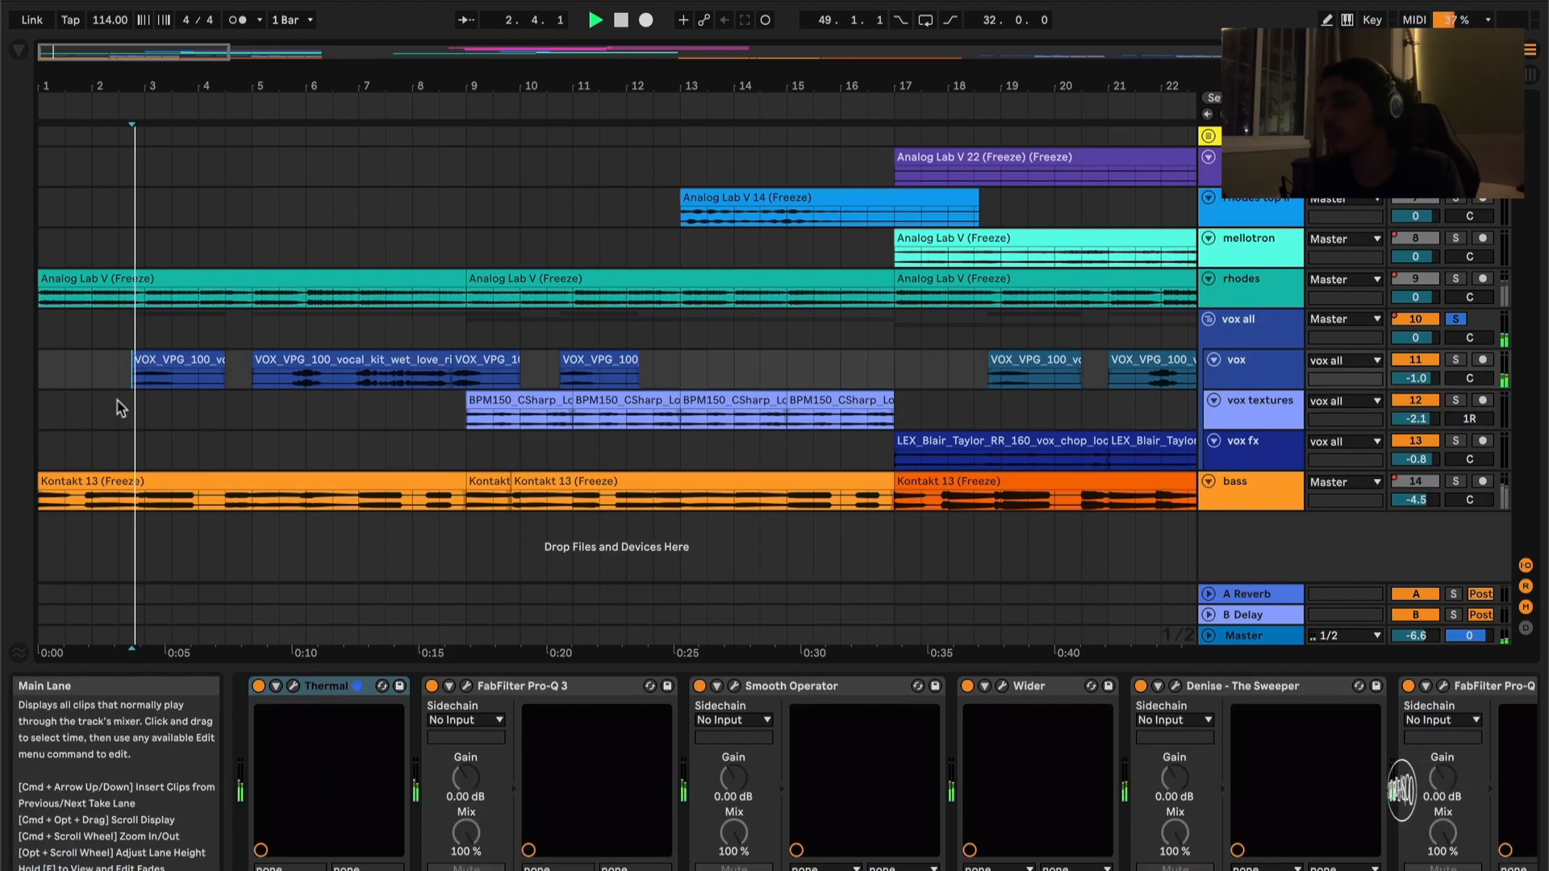
{"action": "scroll", "coordinate": [119, 398], "scroll_direction": "down", "scroll_amount": 1, "text": "super"}
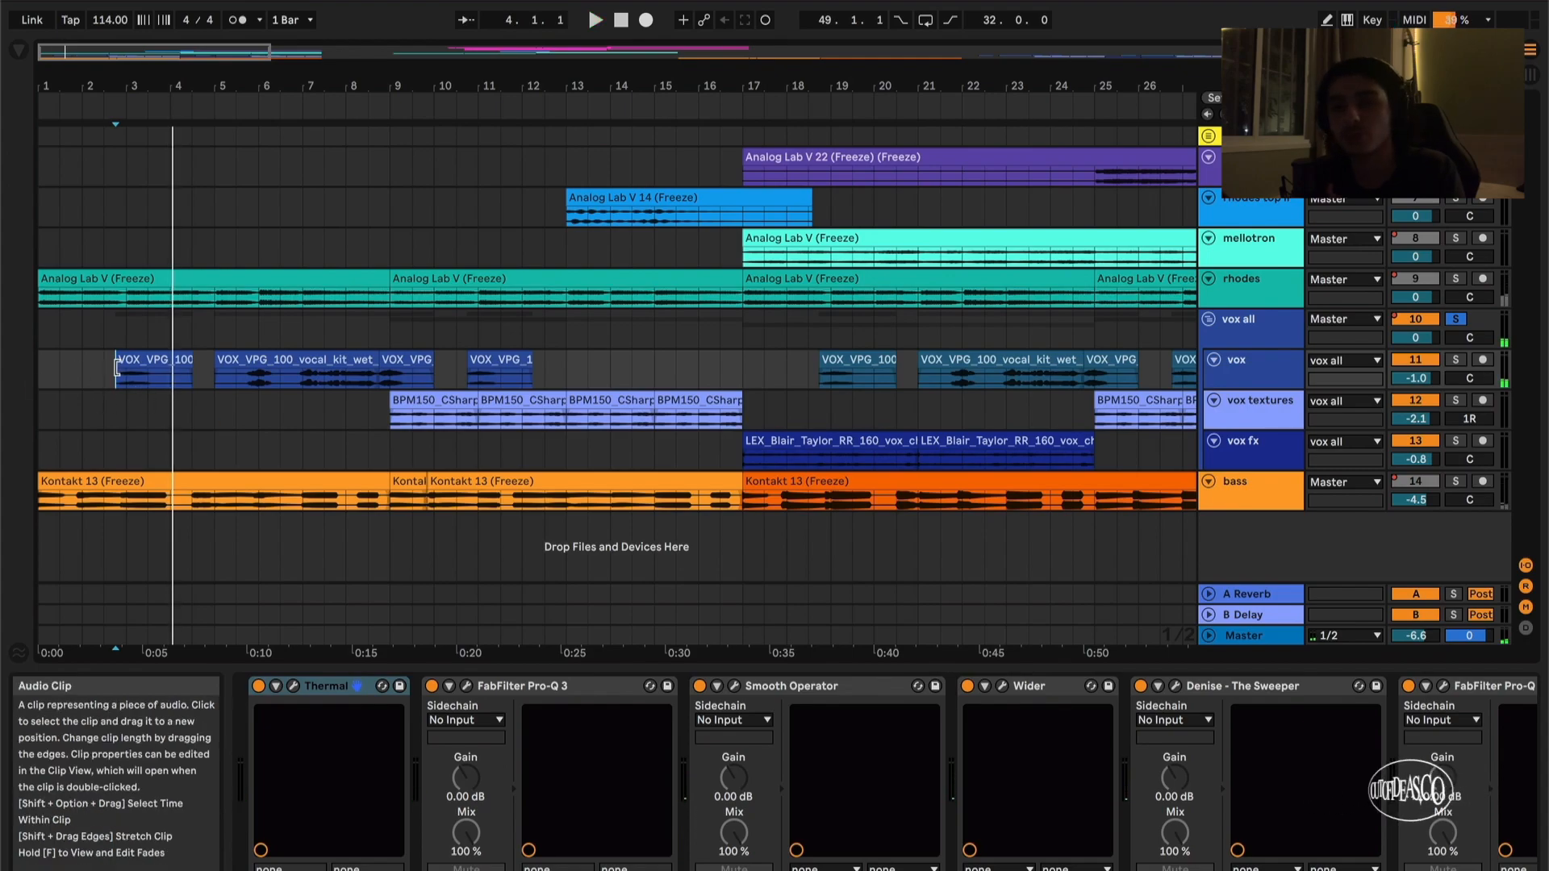
{"action": "scroll", "coordinate": [117, 371], "scroll_direction": "up", "scroll_amount": 1, "text": "super"}
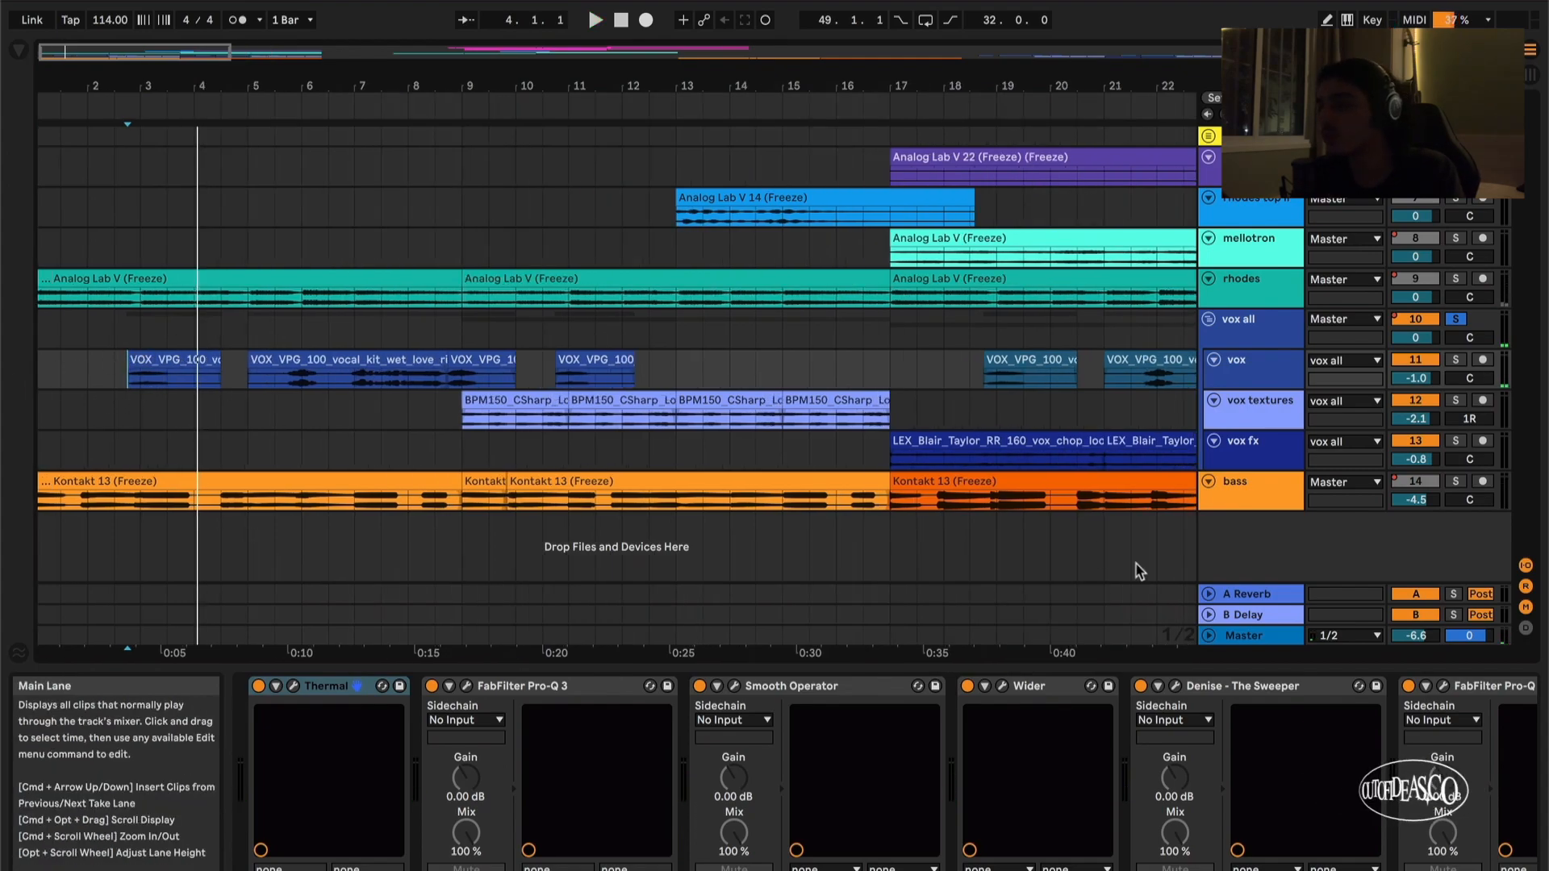
Step: Add an audio track below vox and copy the first vox clip onto it
{"action": "key", "text": "super+t"}
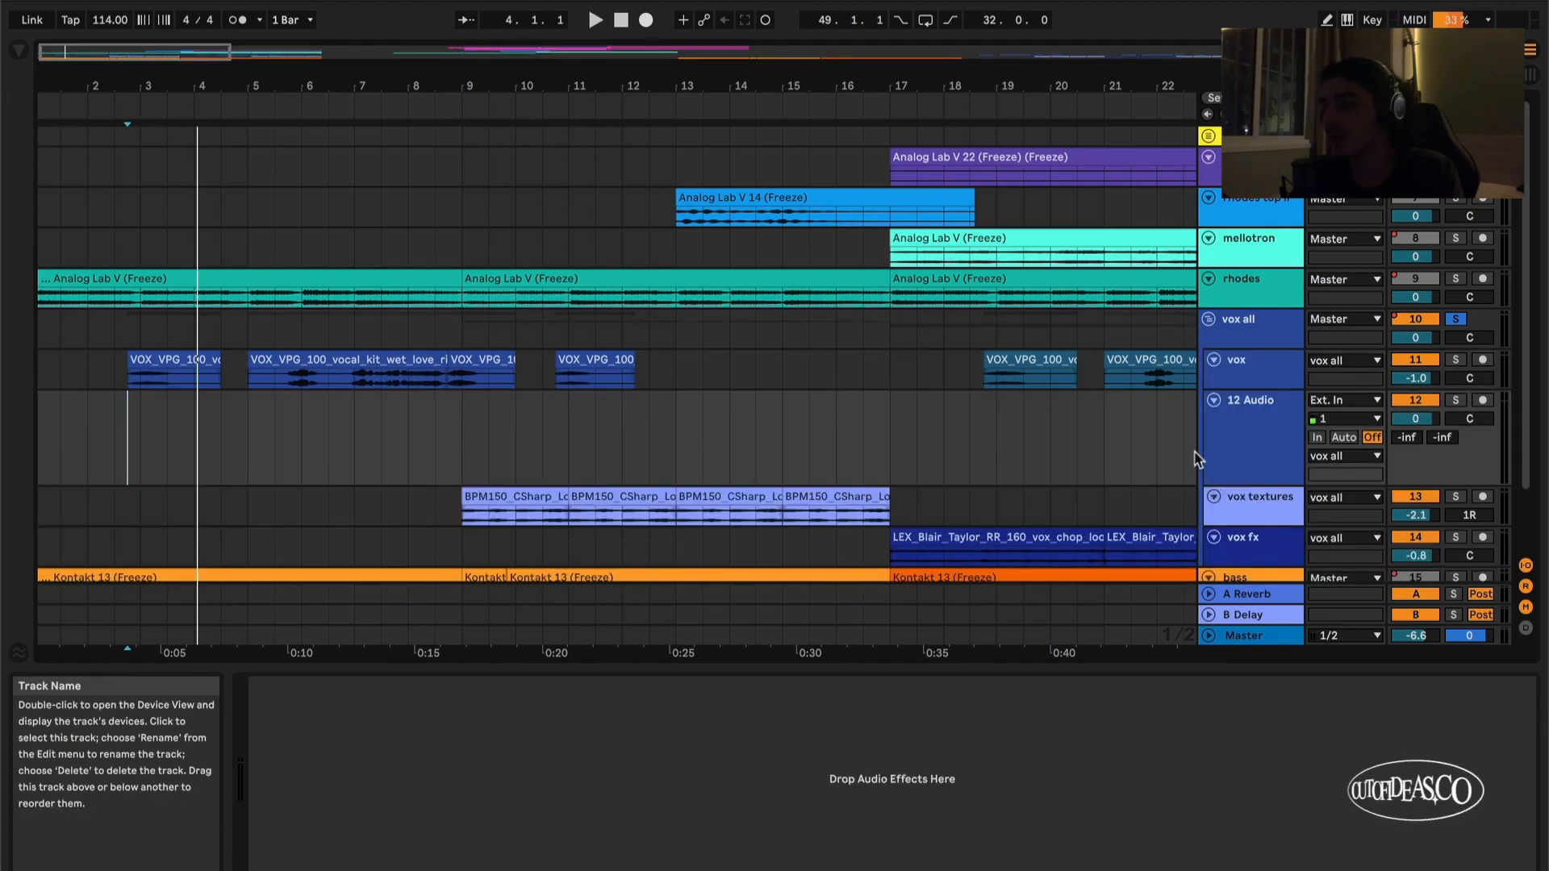
{"action": "scroll", "coordinate": [1226, 465], "scroll_direction": "down", "scroll_amount": 1}
{"action": "left_click_drag", "start_coordinate": [201, 338], "coordinate": [166, 431], "text": "alt"}
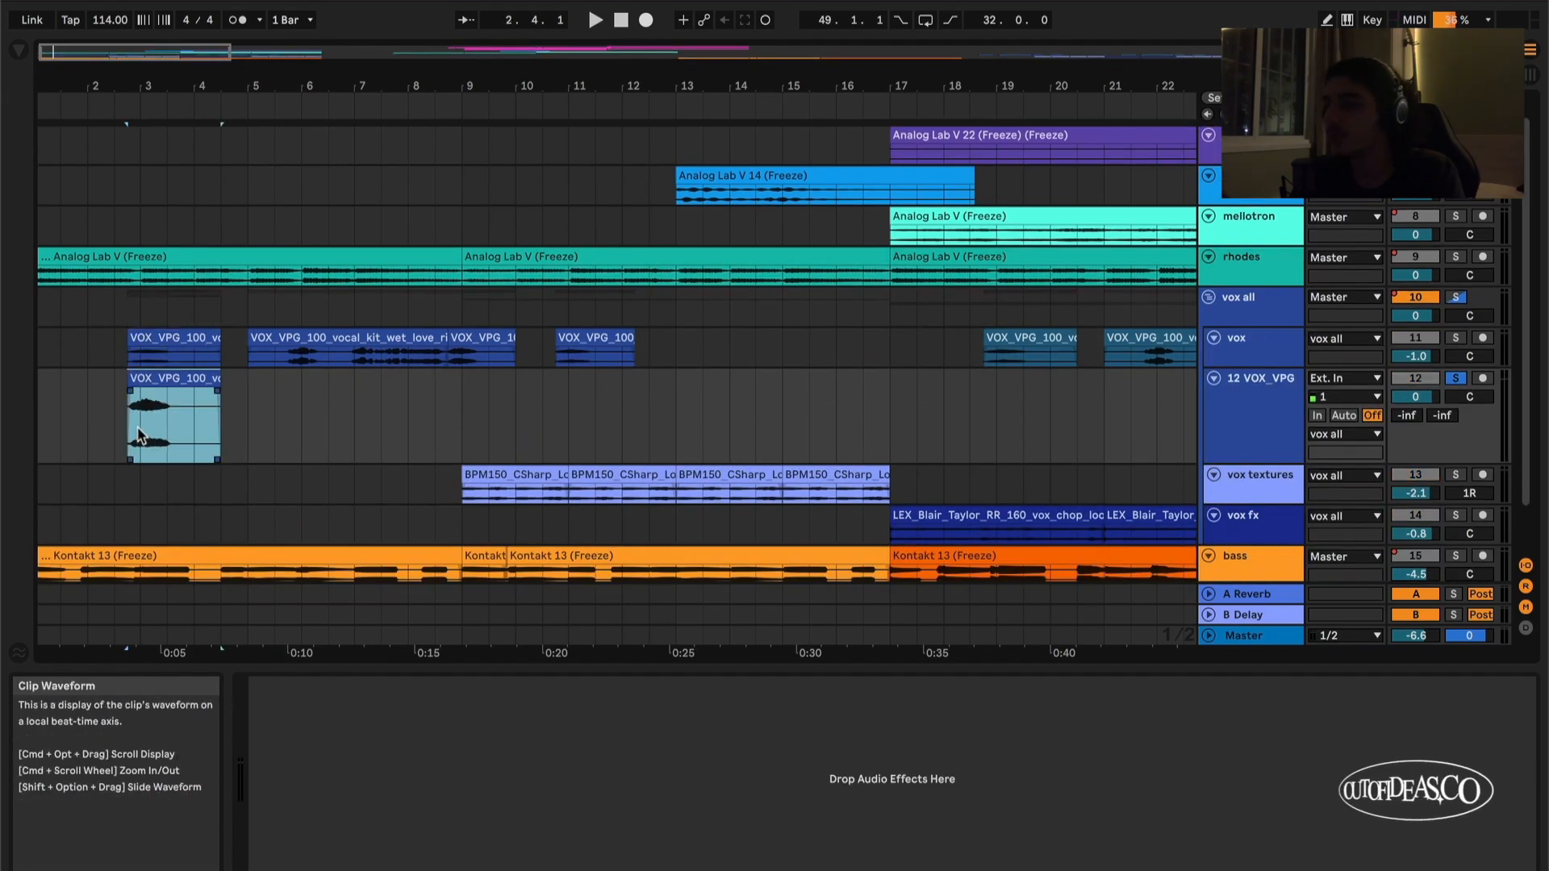
Step: Extend the copied vocal clip to bar 9 and listen to the longer sample soloed
{"action": "scroll", "coordinate": [146, 408], "scroll_direction": "up", "scroll_amount": 1, "text": "super"}
{"action": "left_click_drag", "start_coordinate": [255, 379], "coordinate": [600, 379]}
{"action": "key", "text": "space"}
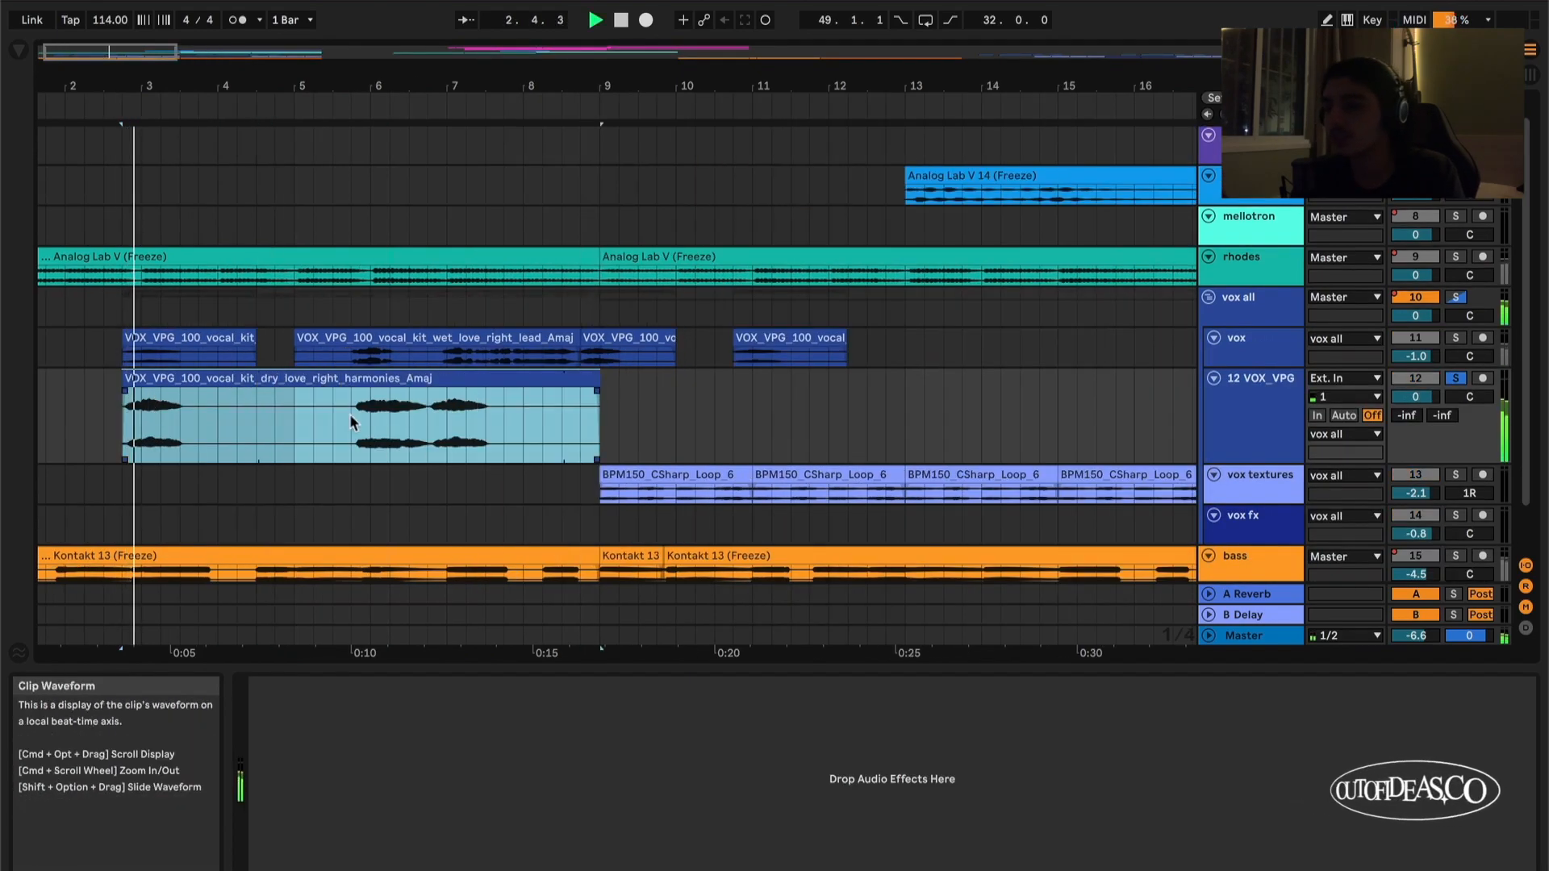
{"action": "left_click", "coordinate": [351, 420]}
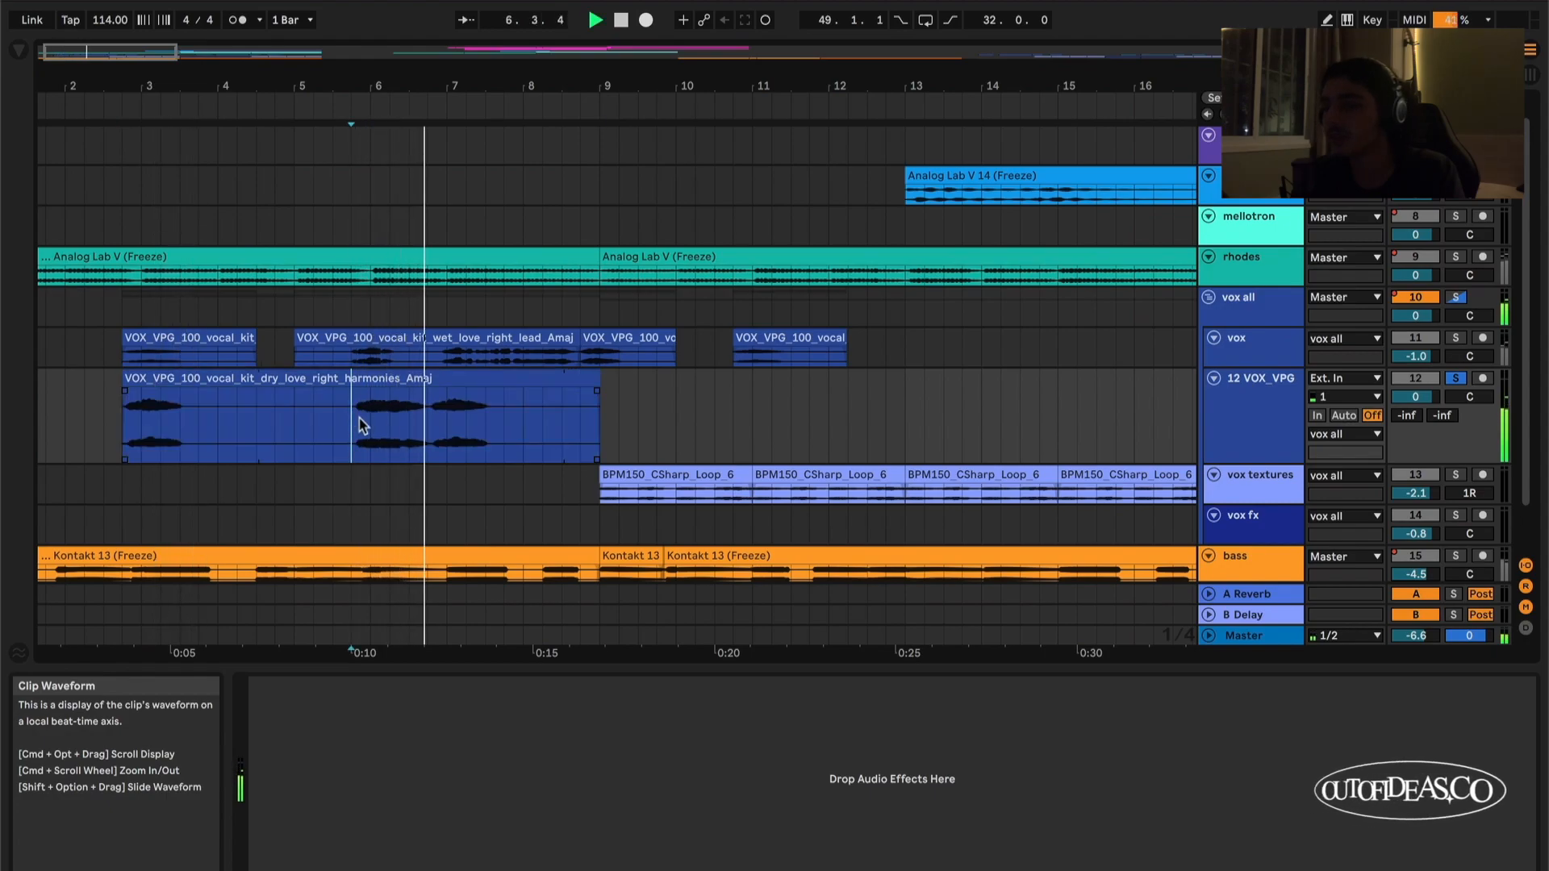
{"action": "key", "text": "minus"}
{"action": "key", "text": "space"}
Step: Delete the copied clip from the new audio track and play the soloed vox track from its first clip
{"action": "mouse_move", "coordinate": [452, 399]}
{"action": "left_mouse_down"}
{"action": "mouse_move", "coordinate": [181, 399]}
{"action": "mouse_move", "coordinate": [133, 355]}
{"action": "left_mouse_up"}
{"action": "left_click", "coordinate": [157, 394]}
{"action": "left_click", "coordinate": [159, 380]}
{"action": "key", "text": "space"}
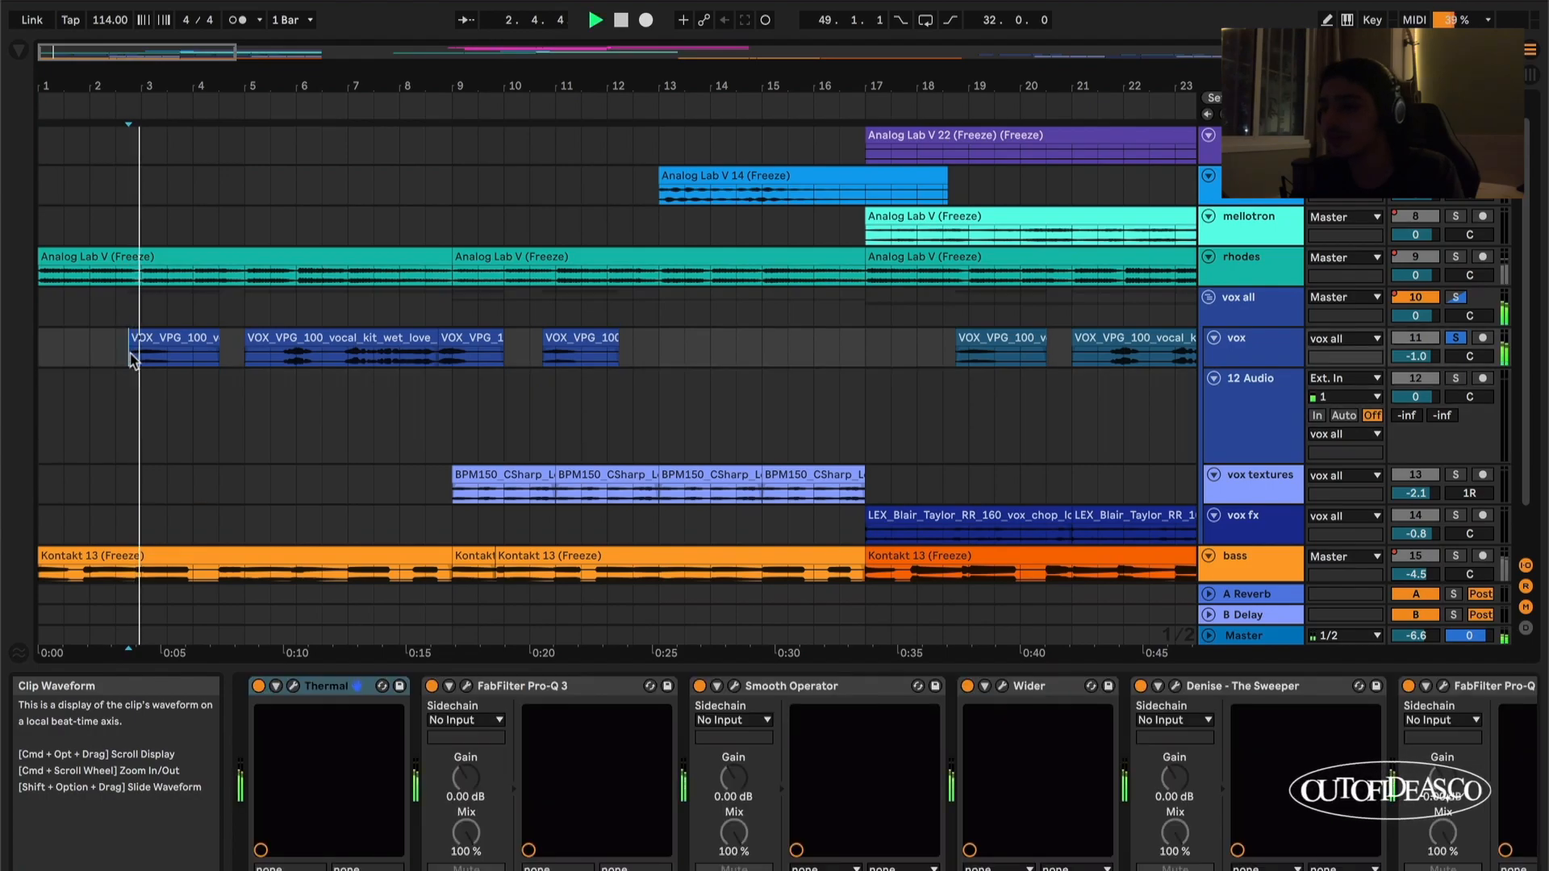
Step: Place the insertion marker at bar 5, where the second vox clip begins, and stop playback
{"action": "scroll", "coordinate": [134, 360], "scroll_direction": "up", "scroll_amount": 1}
{"action": "left_click", "coordinate": [257, 359]}
{"action": "key", "text": "space"}
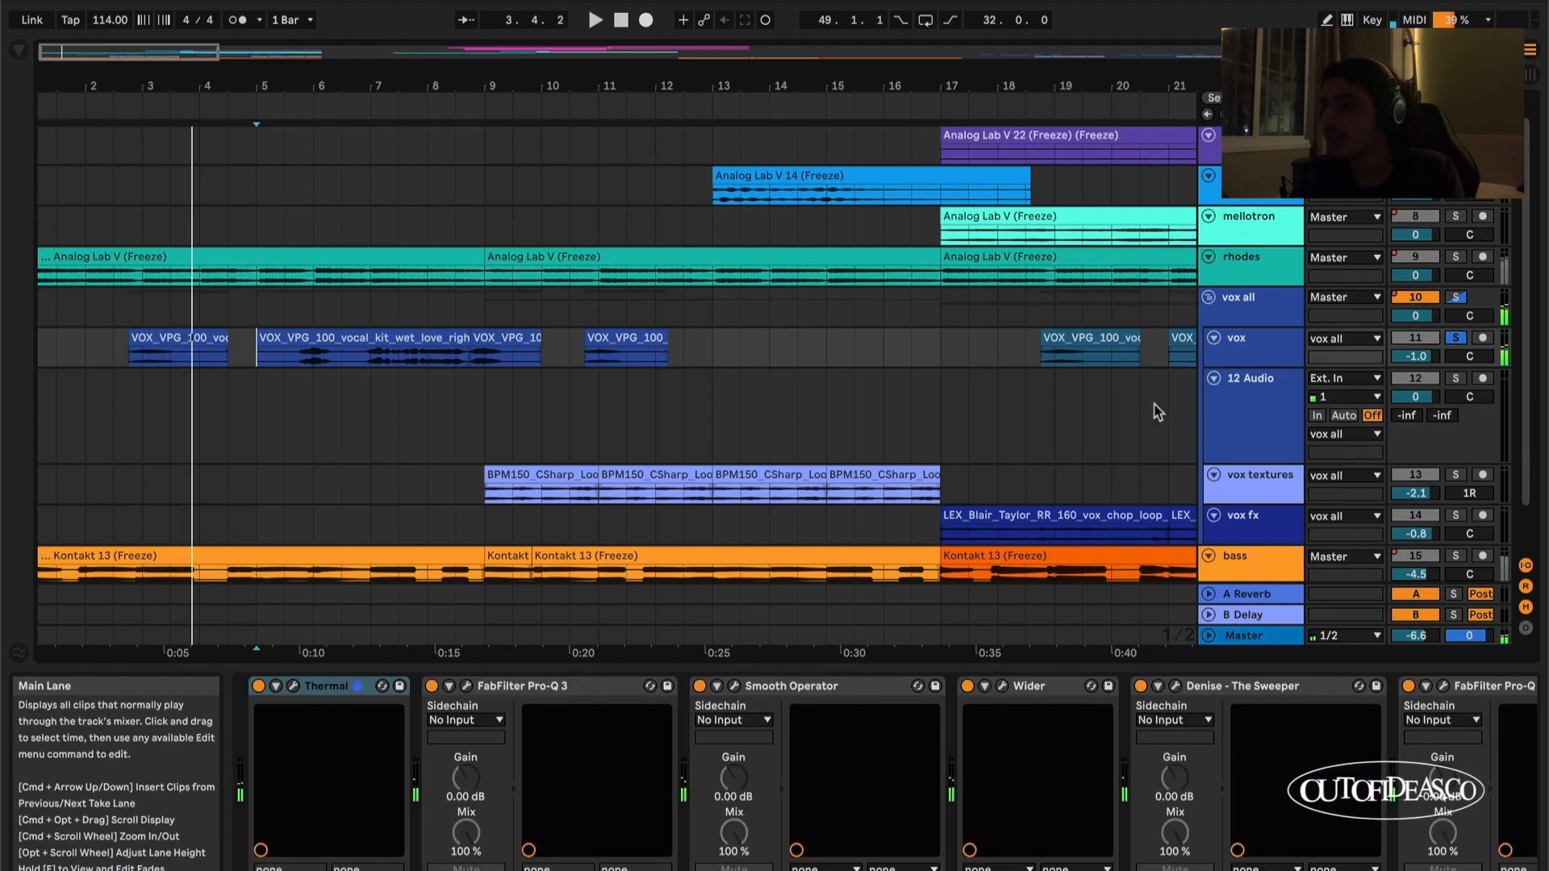
Step: Enlarge the vox track's height so the waveforms of its clips can be read
{"action": "left_click", "coordinate": [1228, 432]}
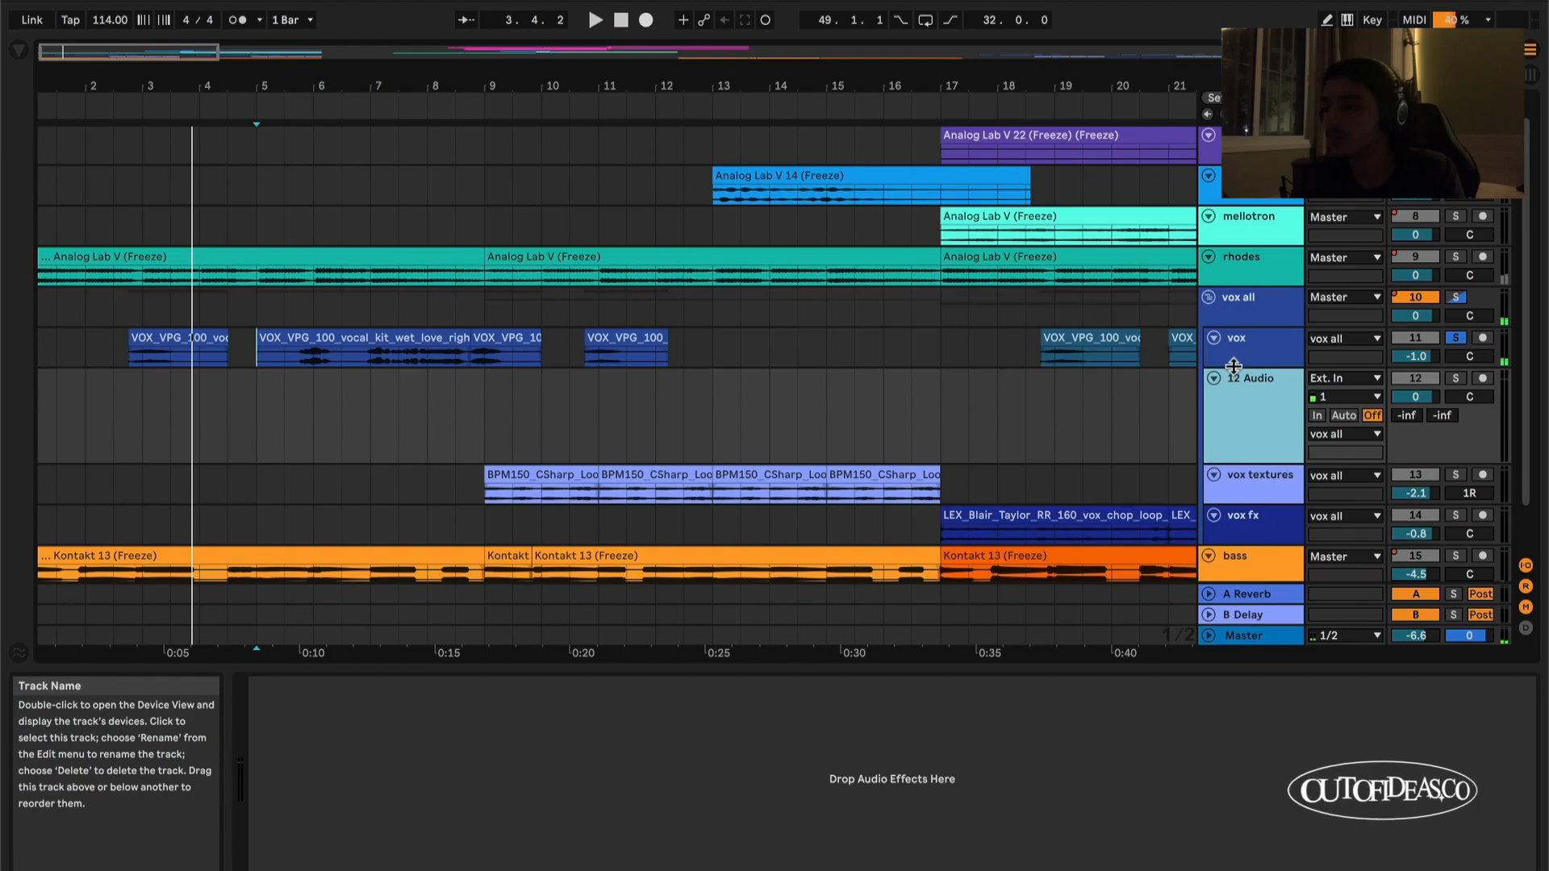
{"action": "left_click_drag", "start_coordinate": [1234, 364], "coordinate": [1226, 441]}
{"action": "scroll", "coordinate": [283, 355], "scroll_direction": "up", "scroll_amount": 2}
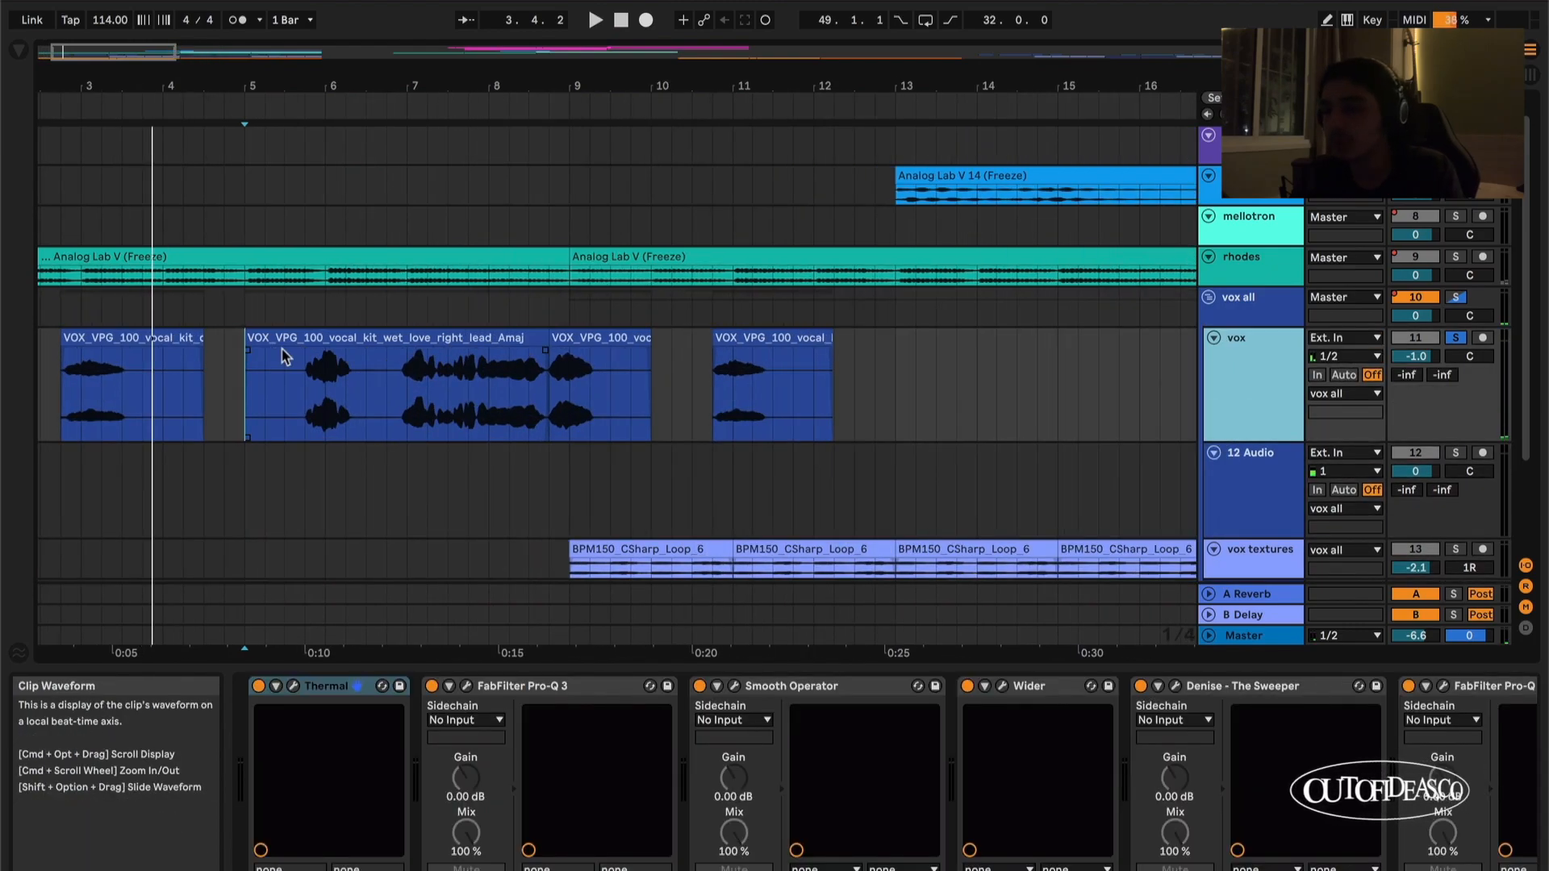
Step: Play the soloed vox track from bar 5.3 inside the second clip until just past bar 9
{"action": "left_click", "coordinate": [292, 387]}
{"action": "scroll", "coordinate": [292, 387], "scroll_direction": "up", "scroll_amount": 2}
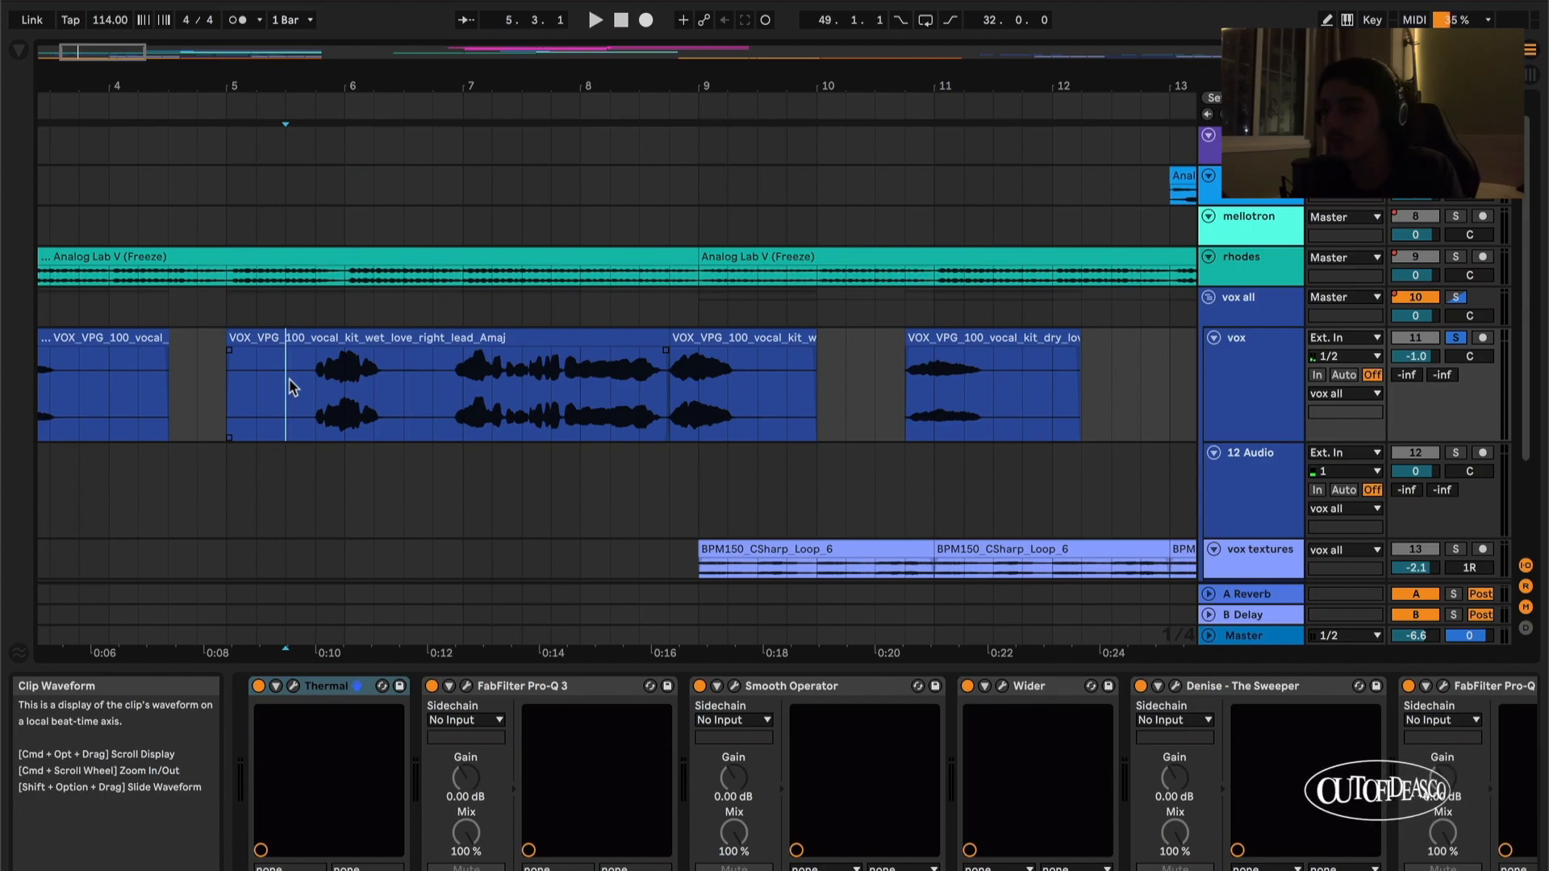
{"action": "scroll", "coordinate": [295, 387], "scroll_direction": "up", "scroll_amount": 1}
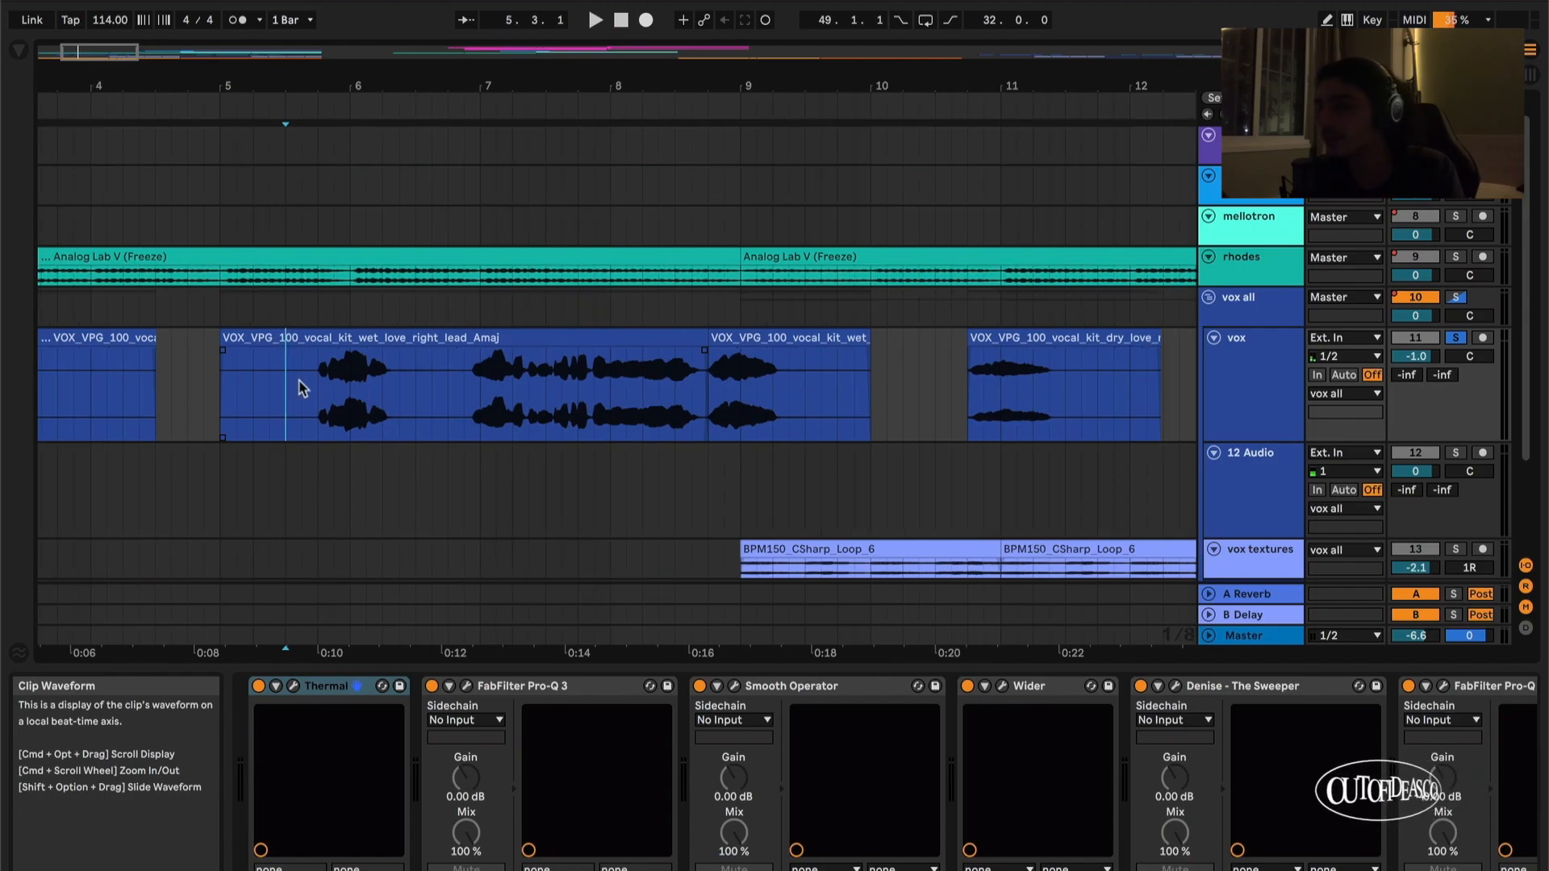
{"action": "scroll", "coordinate": [302, 390], "scroll_direction": "down", "scroll_amount": 3}
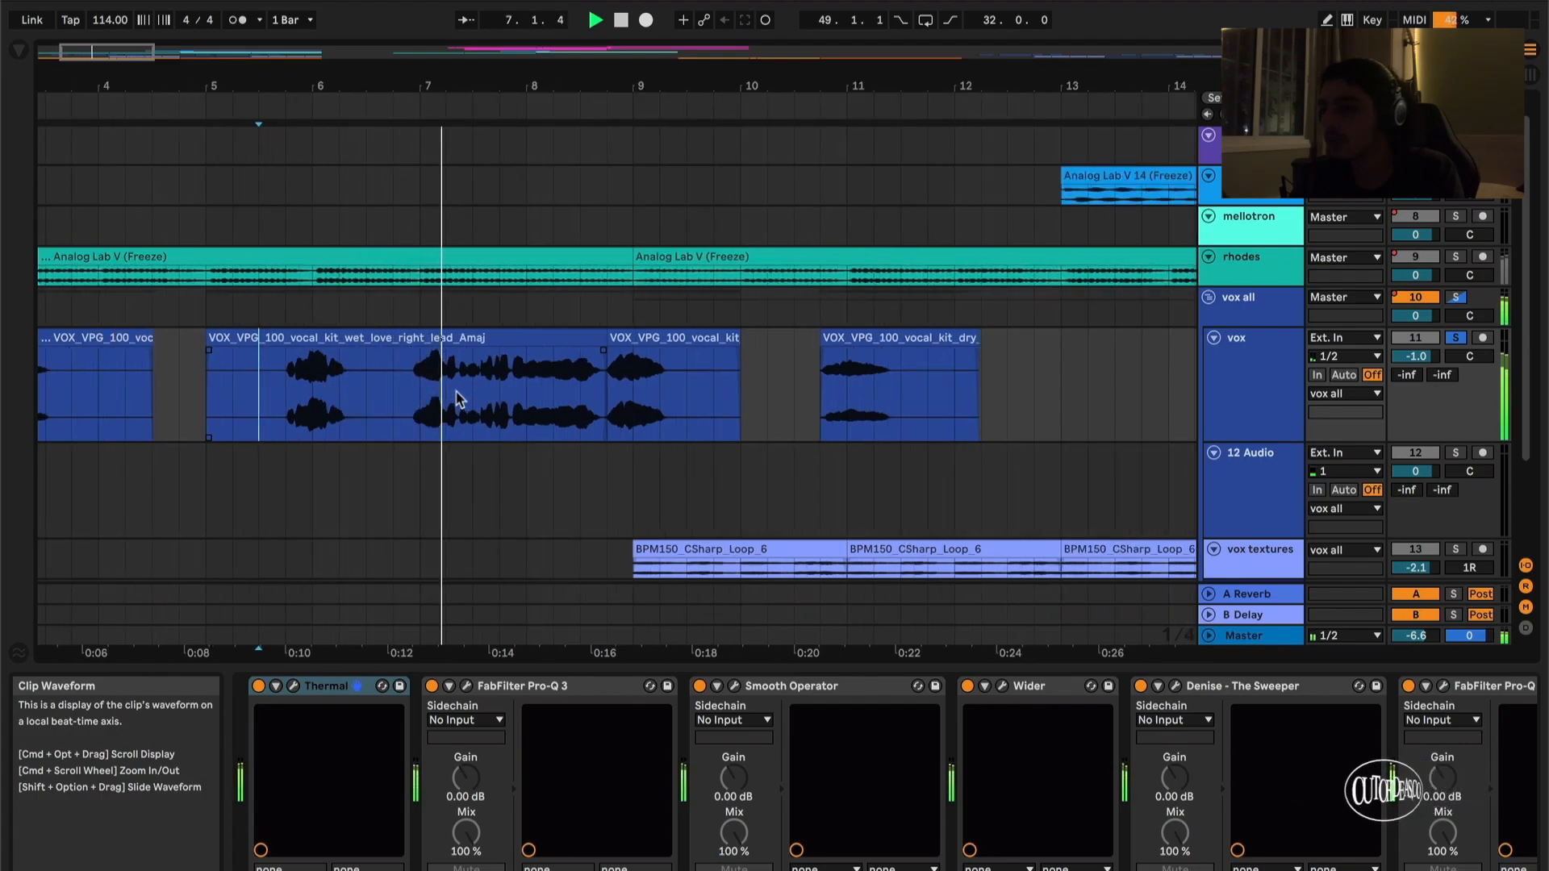
{"action": "scroll", "coordinate": [476, 394], "scroll_direction": "down", "scroll_amount": 2}
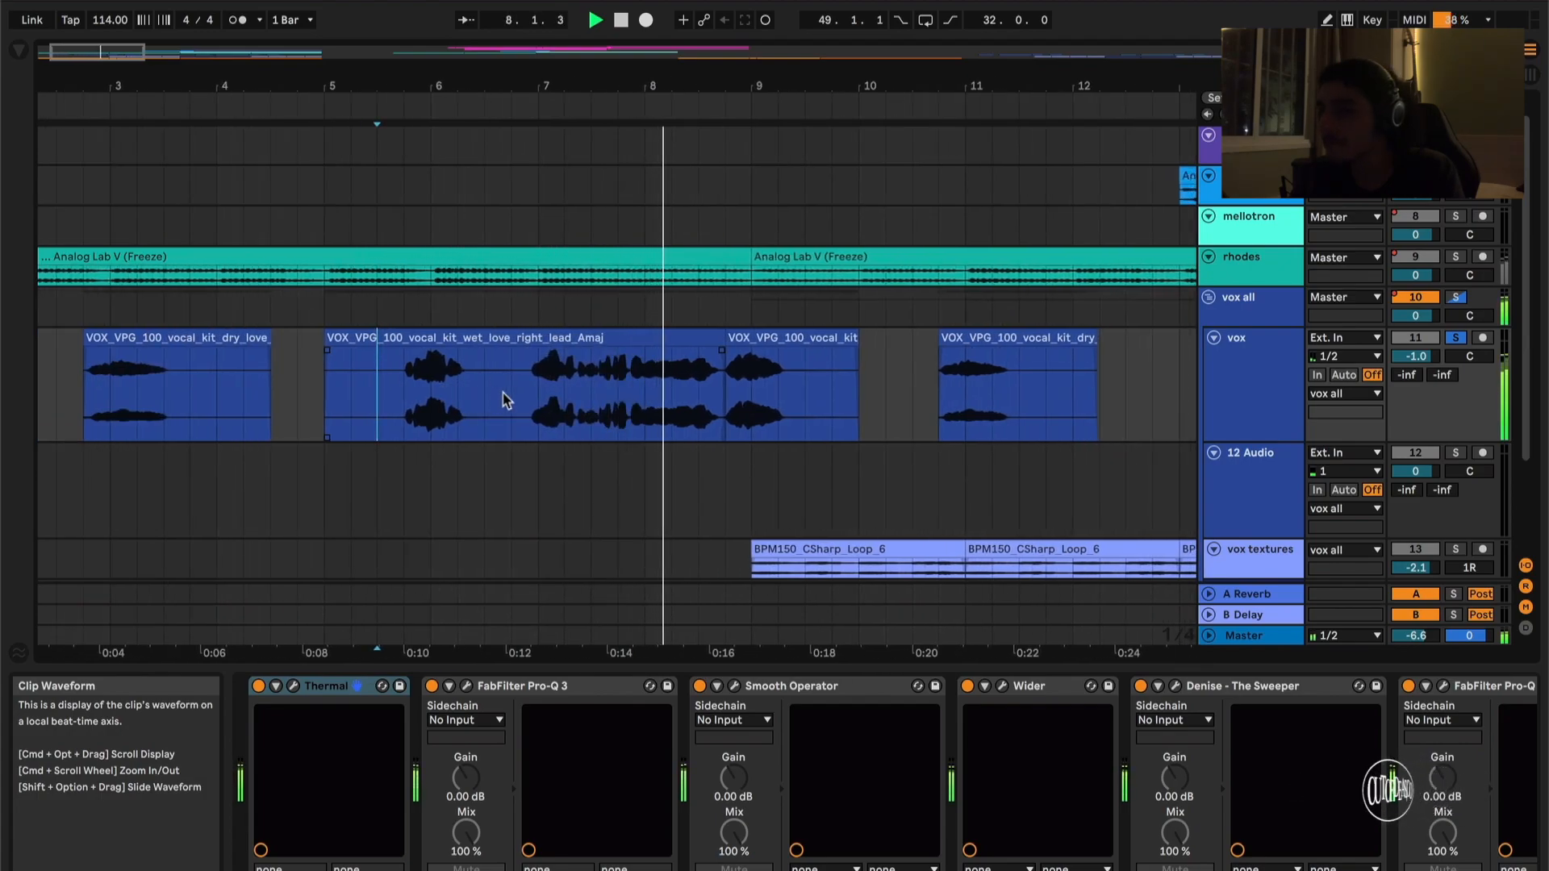
{"action": "scroll", "coordinate": [509, 401], "scroll_direction": "down", "scroll_amount": 1}
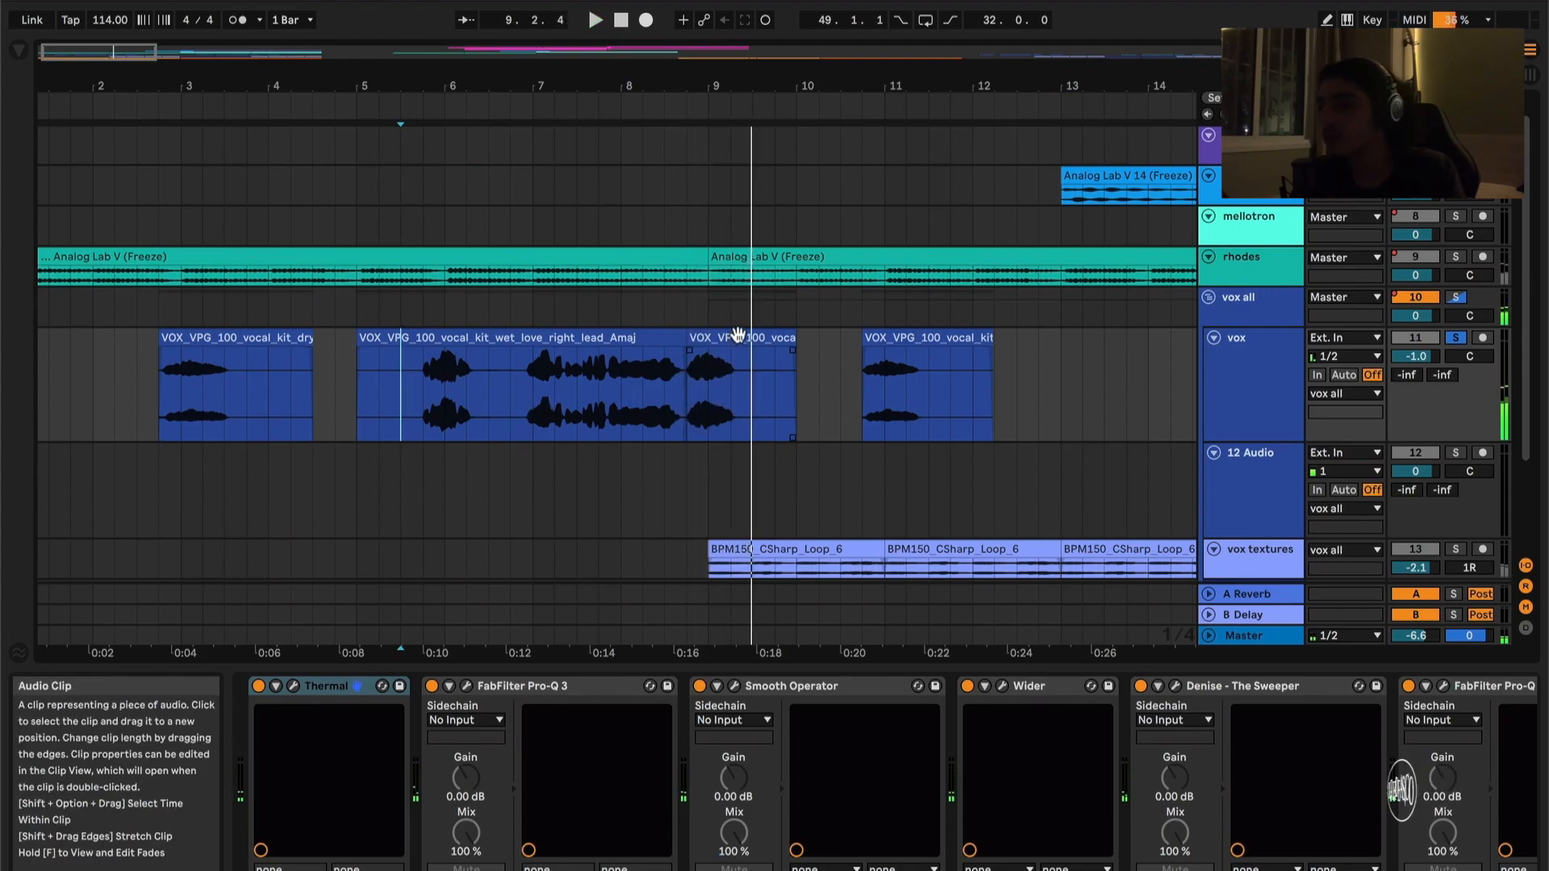
{"action": "scroll", "coordinate": [678, 357], "scroll_direction": "down", "scroll_amount": 1}
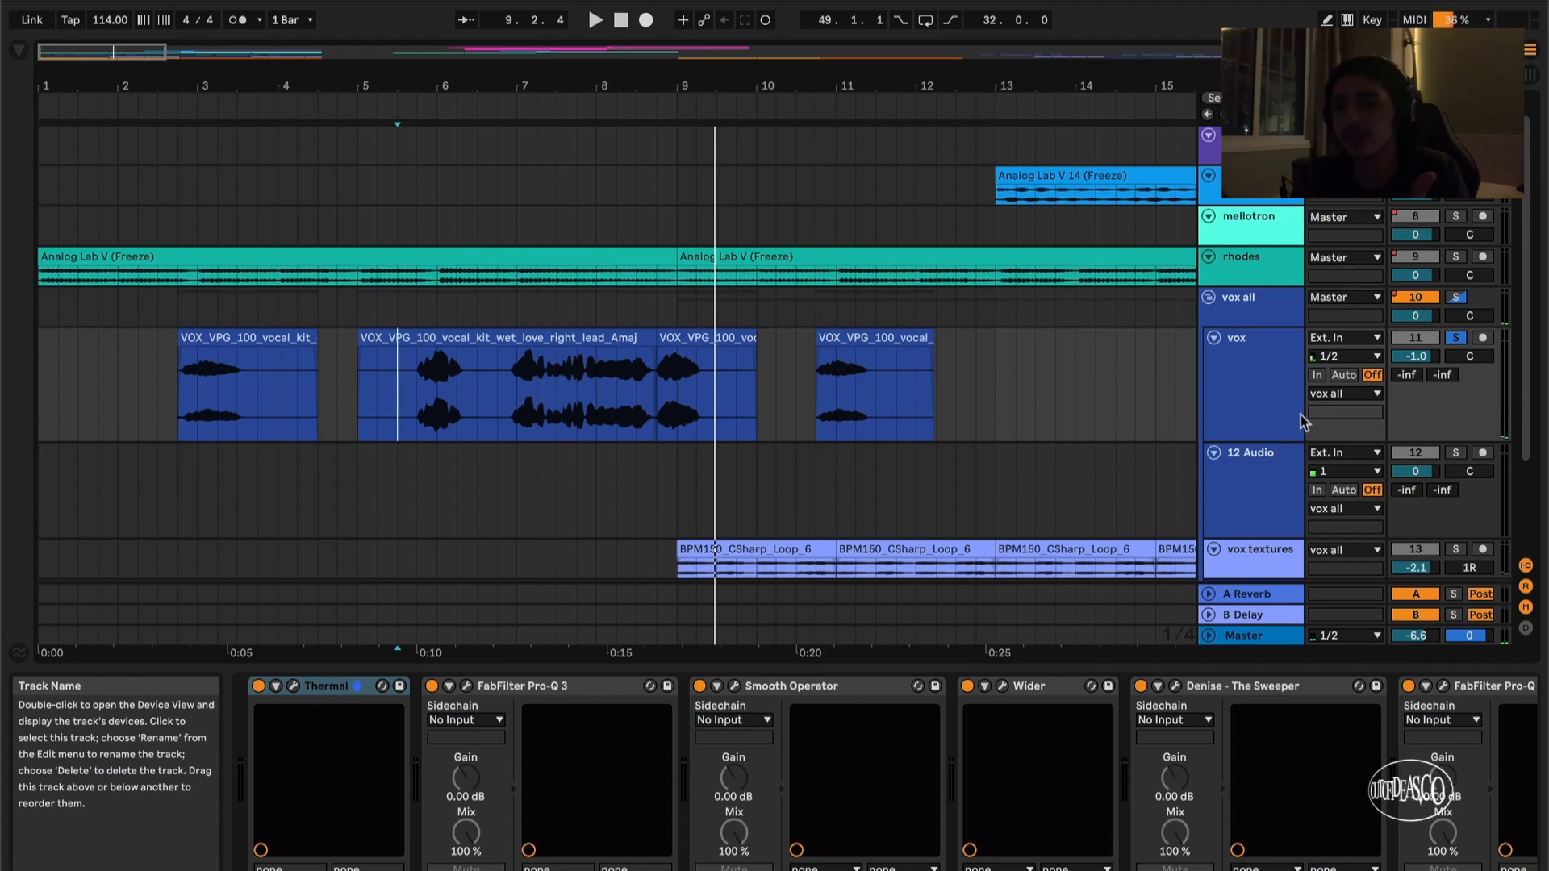
Step: Select the time range on the vox track spanning all four vocal clips, starting at bar 2.4
{"action": "scroll", "coordinate": [681, 484], "scroll_direction": "up", "scroll_amount": 1}
{"action": "left_click_drag", "start_coordinate": [1042, 415], "coordinate": [83, 376]}
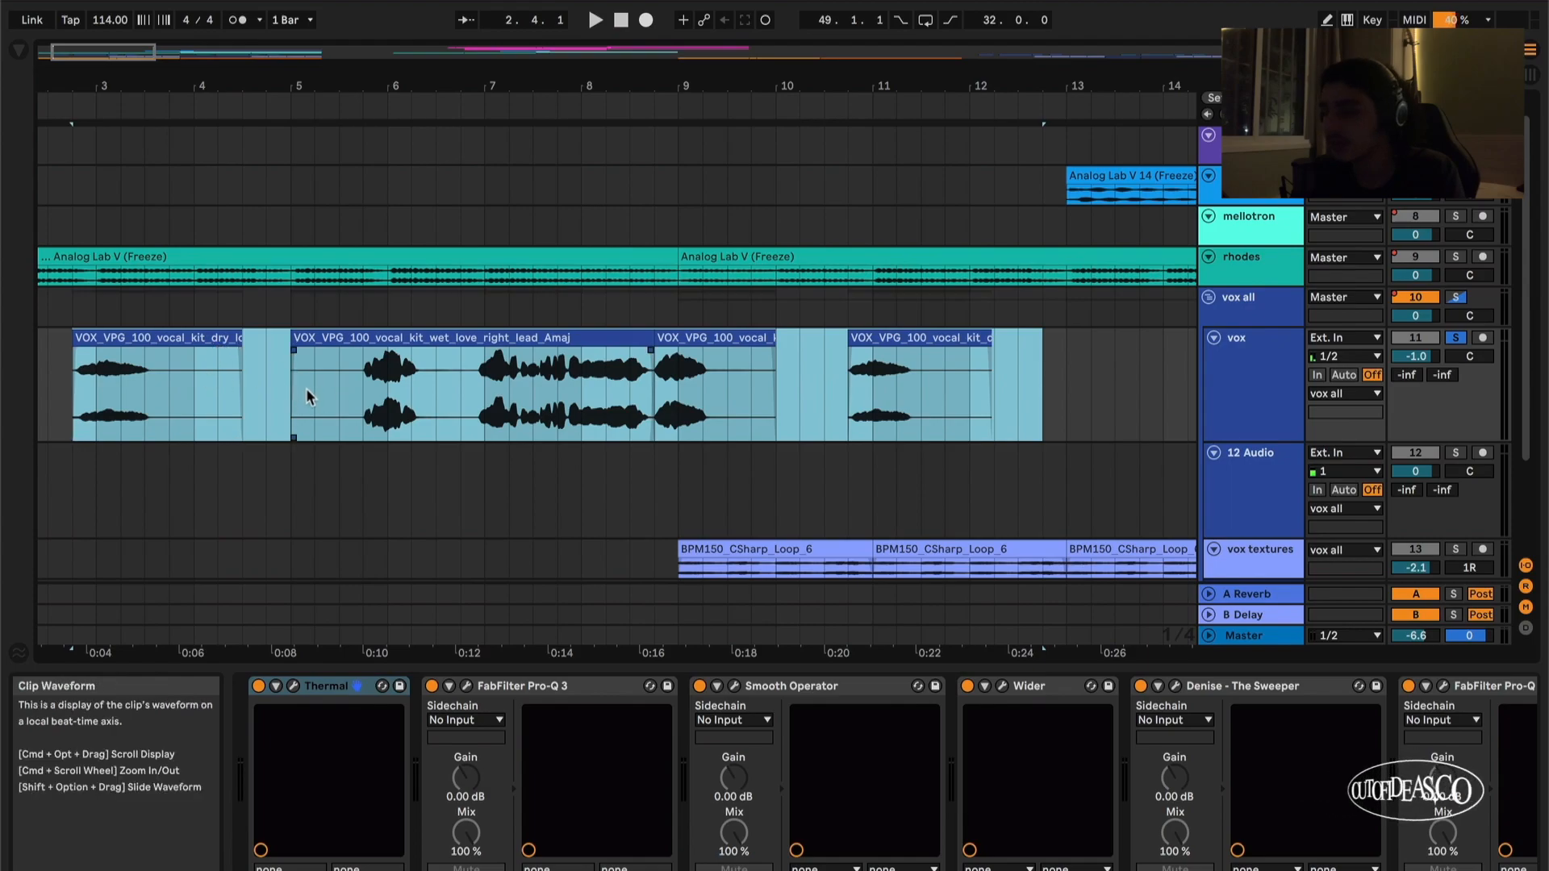
{"action": "scroll", "coordinate": [315, 394], "scroll_direction": "down", "scroll_amount": 2}
{"action": "scroll", "coordinate": [321, 390], "scroll_direction": "left", "scroll_amount": 1}
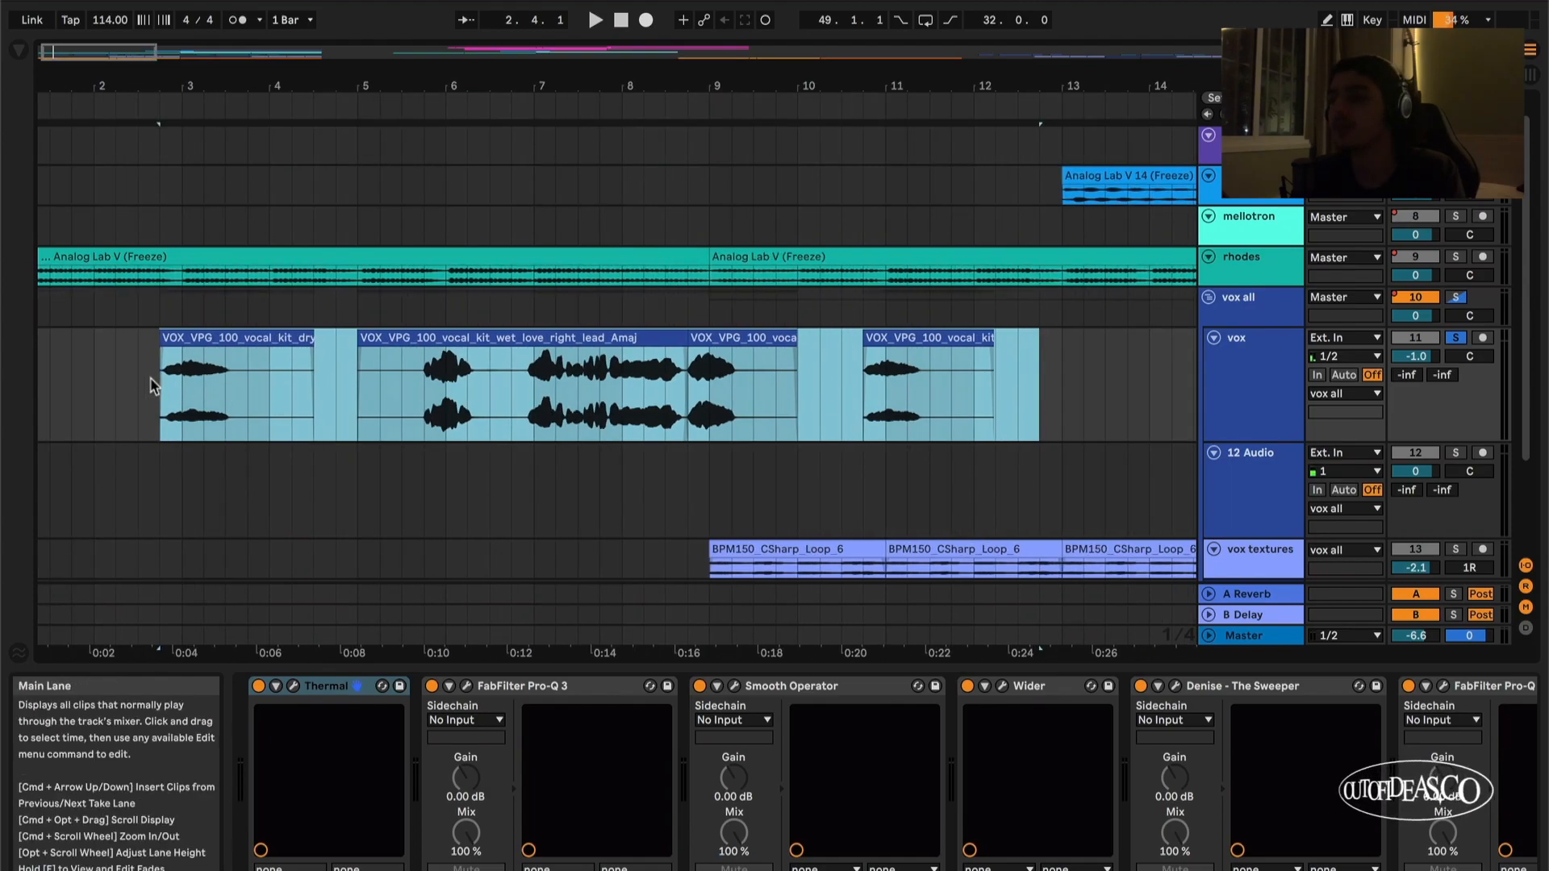
Step: Listen to the soloed vox track from its first clip at bar 2.4 and from the first phrase of its second clip
{"action": "left_click", "coordinate": [153, 381]}
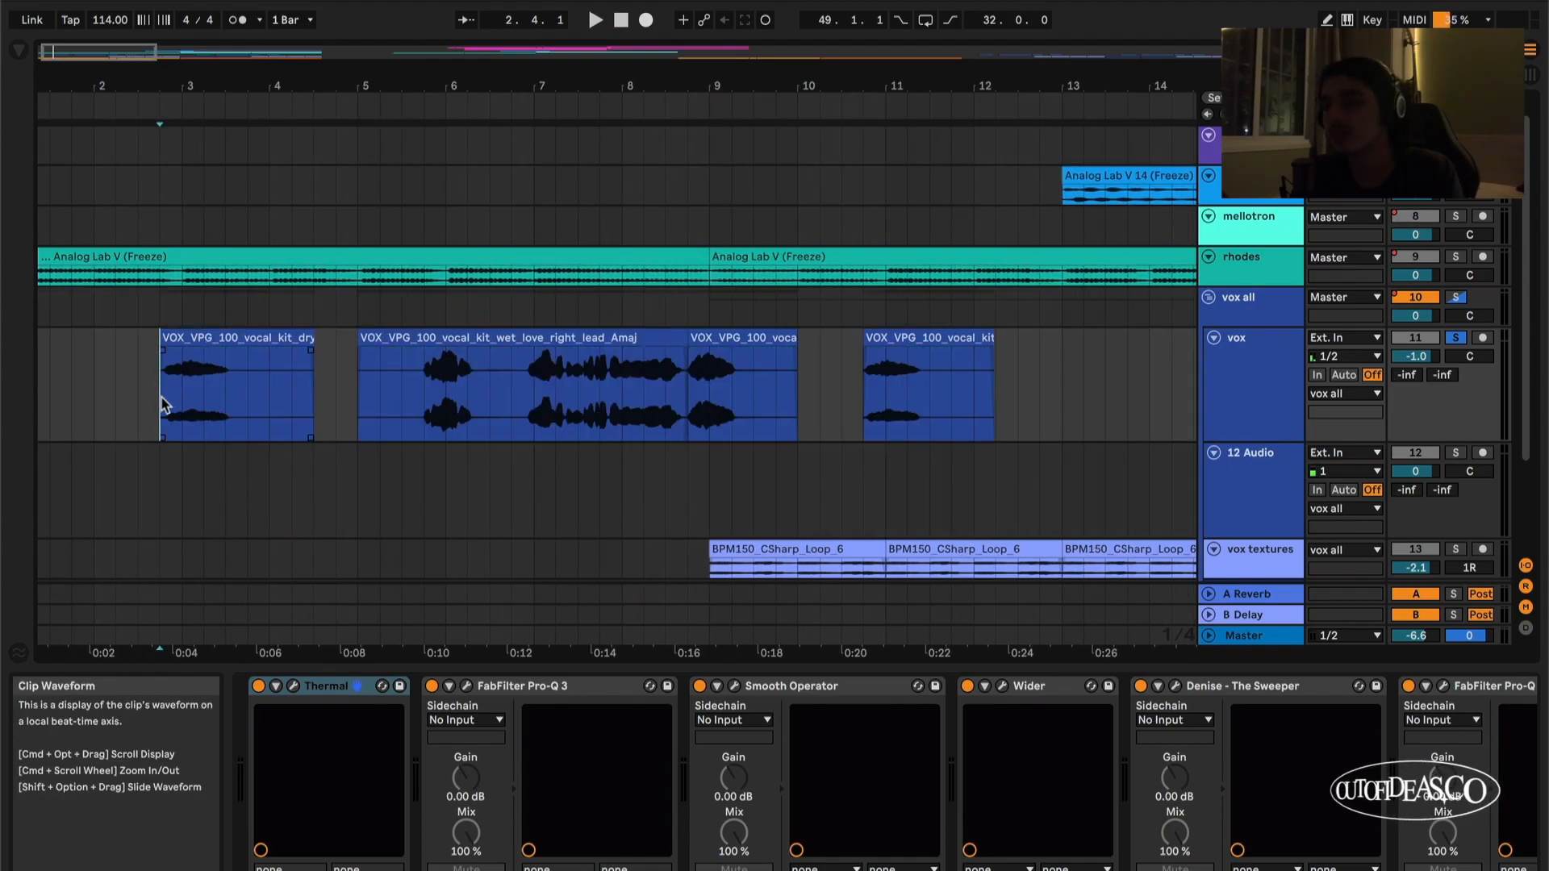
{"action": "key", "text": "space"}
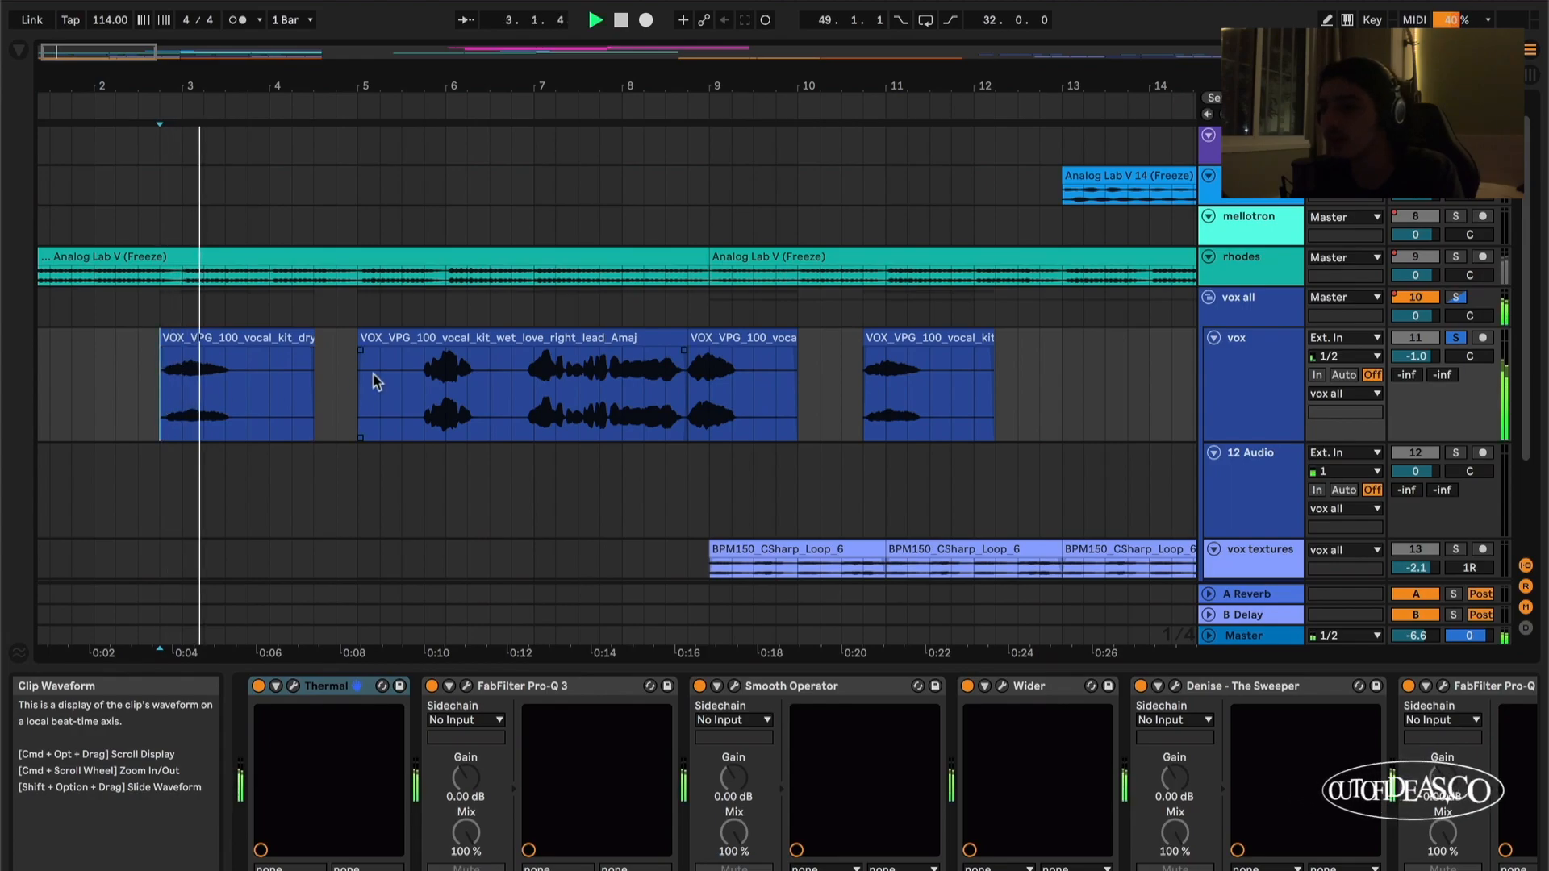
{"action": "key", "text": "space"}
{"action": "scroll", "coordinate": [574, 420], "scroll_direction": "down", "scroll_amount": 1}
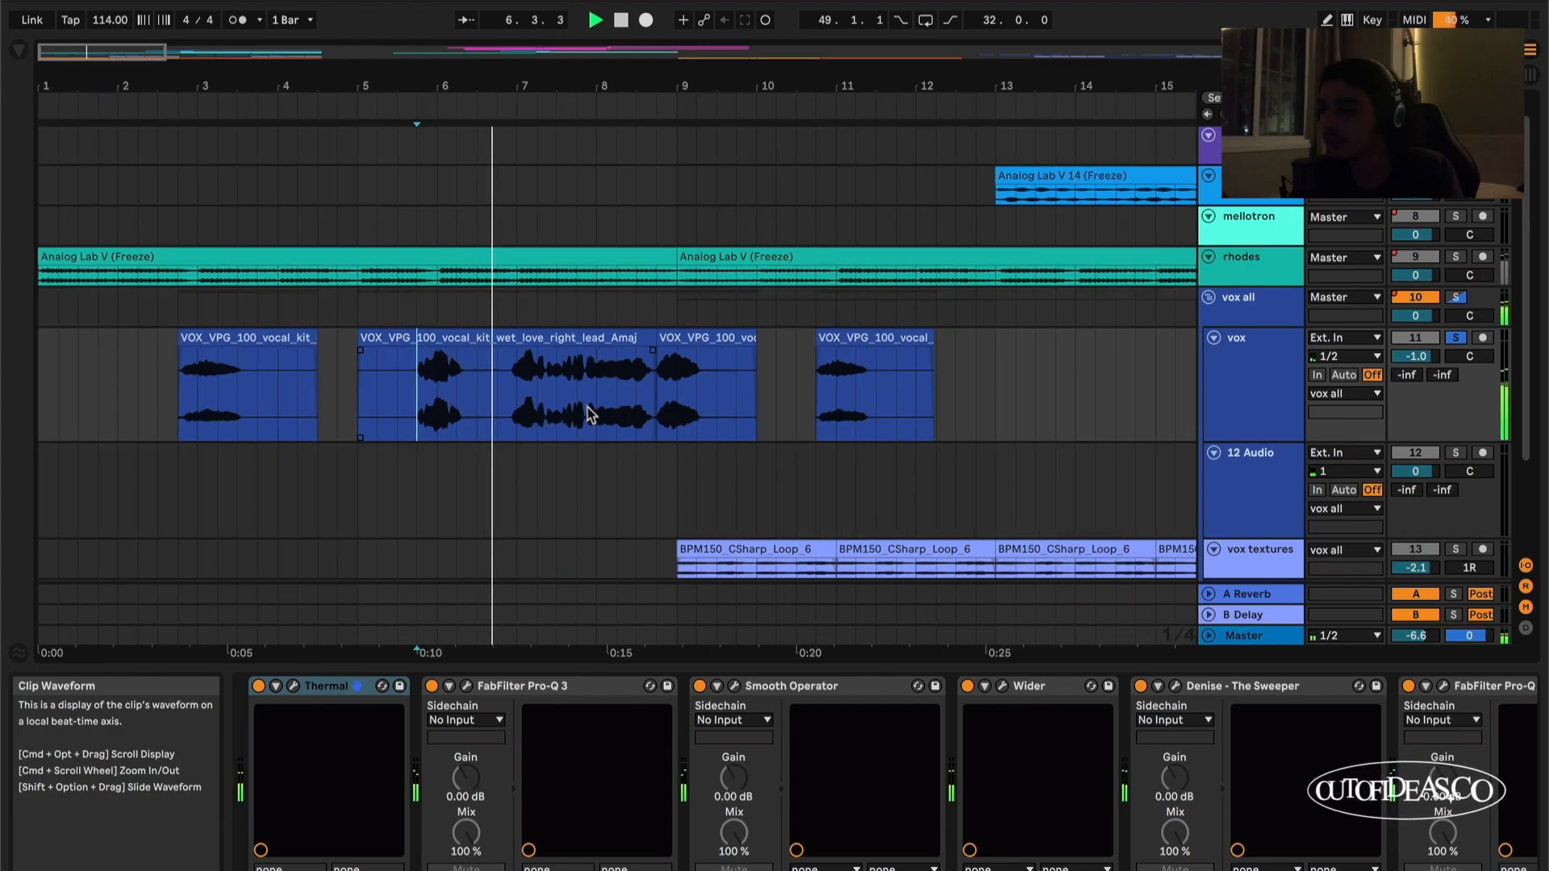
{"action": "scroll", "coordinate": [609, 419], "scroll_direction": "down", "scroll_amount": 1}
{"action": "scroll", "coordinate": [609, 419], "scroll_direction": "down", "scroll_amount": 1}
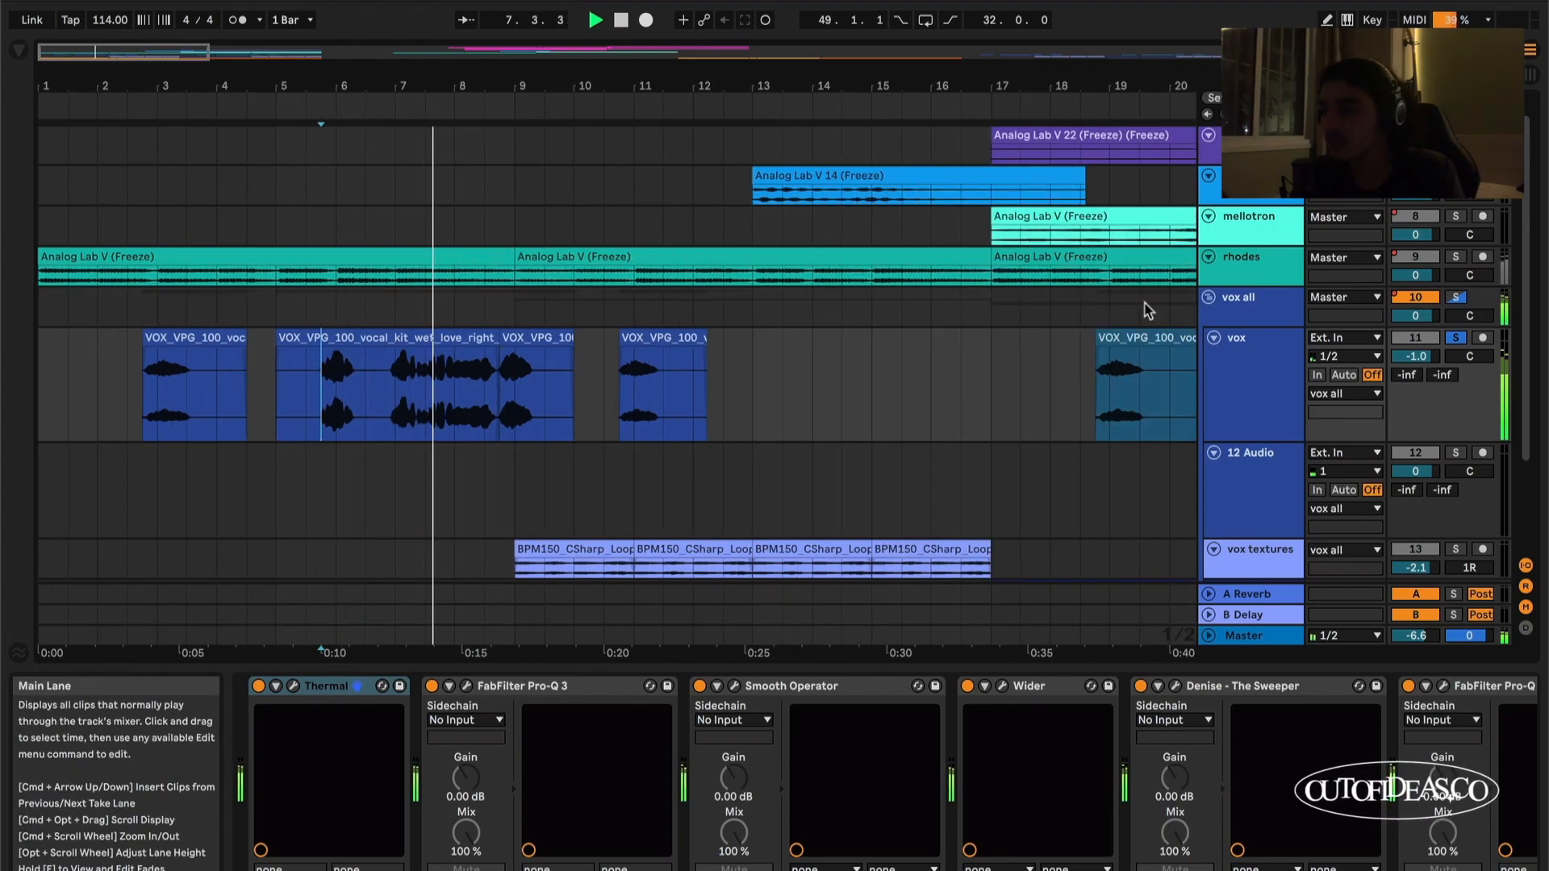
Step: Reduce the vox track's height and select its opening group of clips from bar 2.3 to bar 13
{"action": "left_click_drag", "start_coordinate": [1245, 442], "coordinate": [1246, 388]}
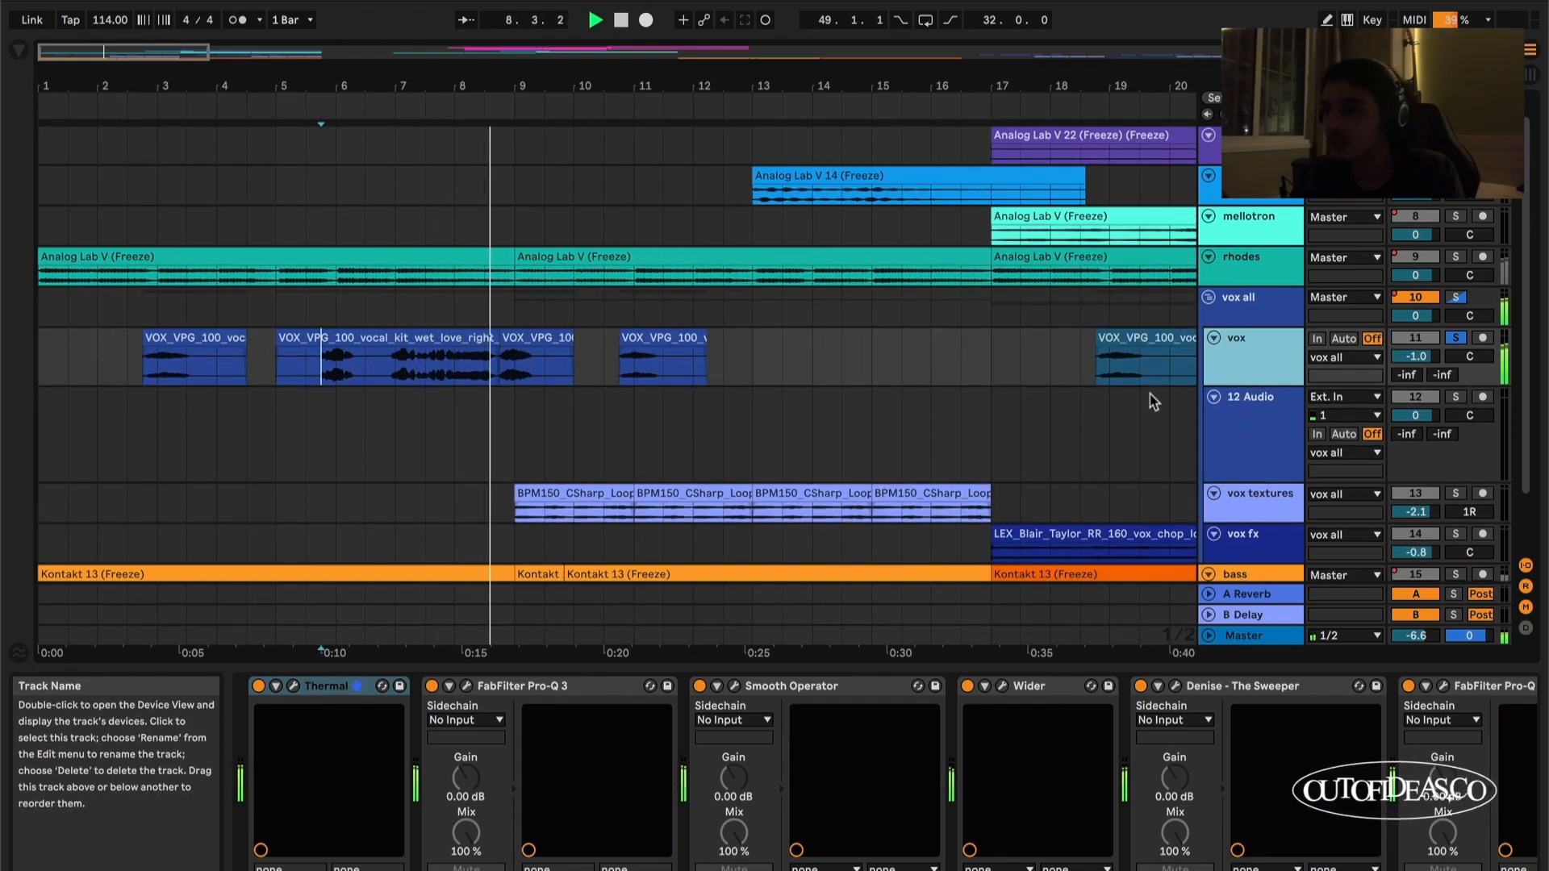
{"action": "left_click", "coordinate": [752, 360]}
{"action": "key", "text": "space"}
{"action": "left_click_drag", "start_coordinate": [527, 349], "coordinate": [44, 352]}
{"action": "mouse_move", "coordinate": [138, 365]}
{"action": "left_mouse_down"}
{"action": "mouse_move", "coordinate": [703, 375]}
{"action": "mouse_move", "coordinate": [117, 366]}
{"action": "left_mouse_up"}
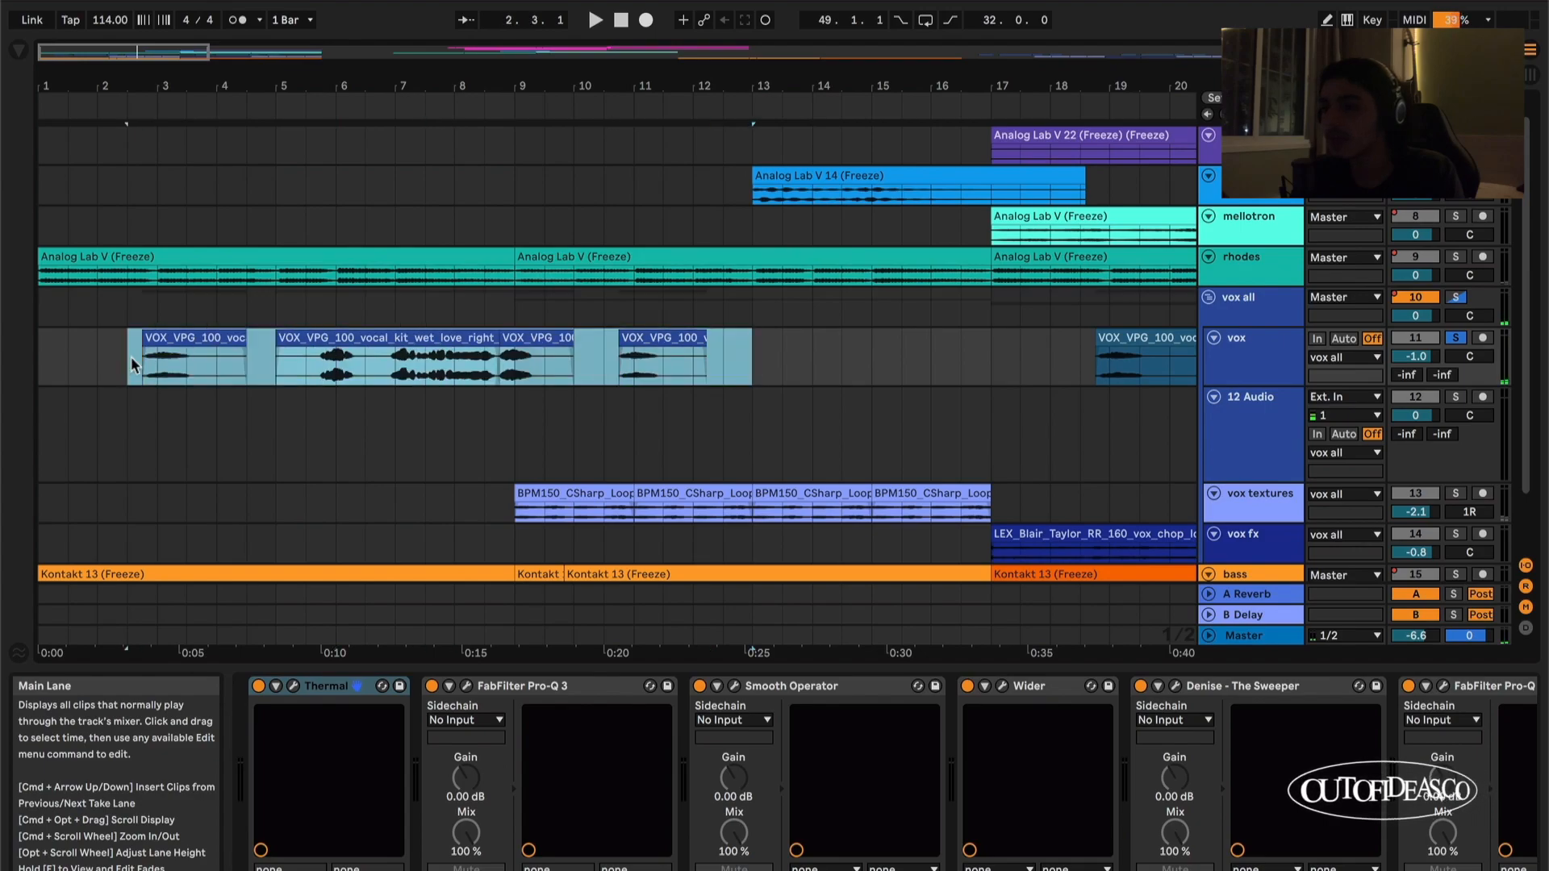
Step: Copy the second vox clip to the empty audio track at bar 5, solo that track and extend the copy to about bar 14.4
{"action": "left_click", "coordinate": [509, 416]}
{"action": "left_click", "coordinate": [429, 343]}
{"action": "key", "text": "super+c"}
{"action": "left_click", "coordinate": [279, 434]}
{"action": "key", "text": "super+v"}
{"action": "left_click", "coordinate": [280, 438]}
{"action": "key", "text": "s"}
{"action": "left_click_drag", "start_coordinate": [494, 399], "coordinate": [856, 420]}
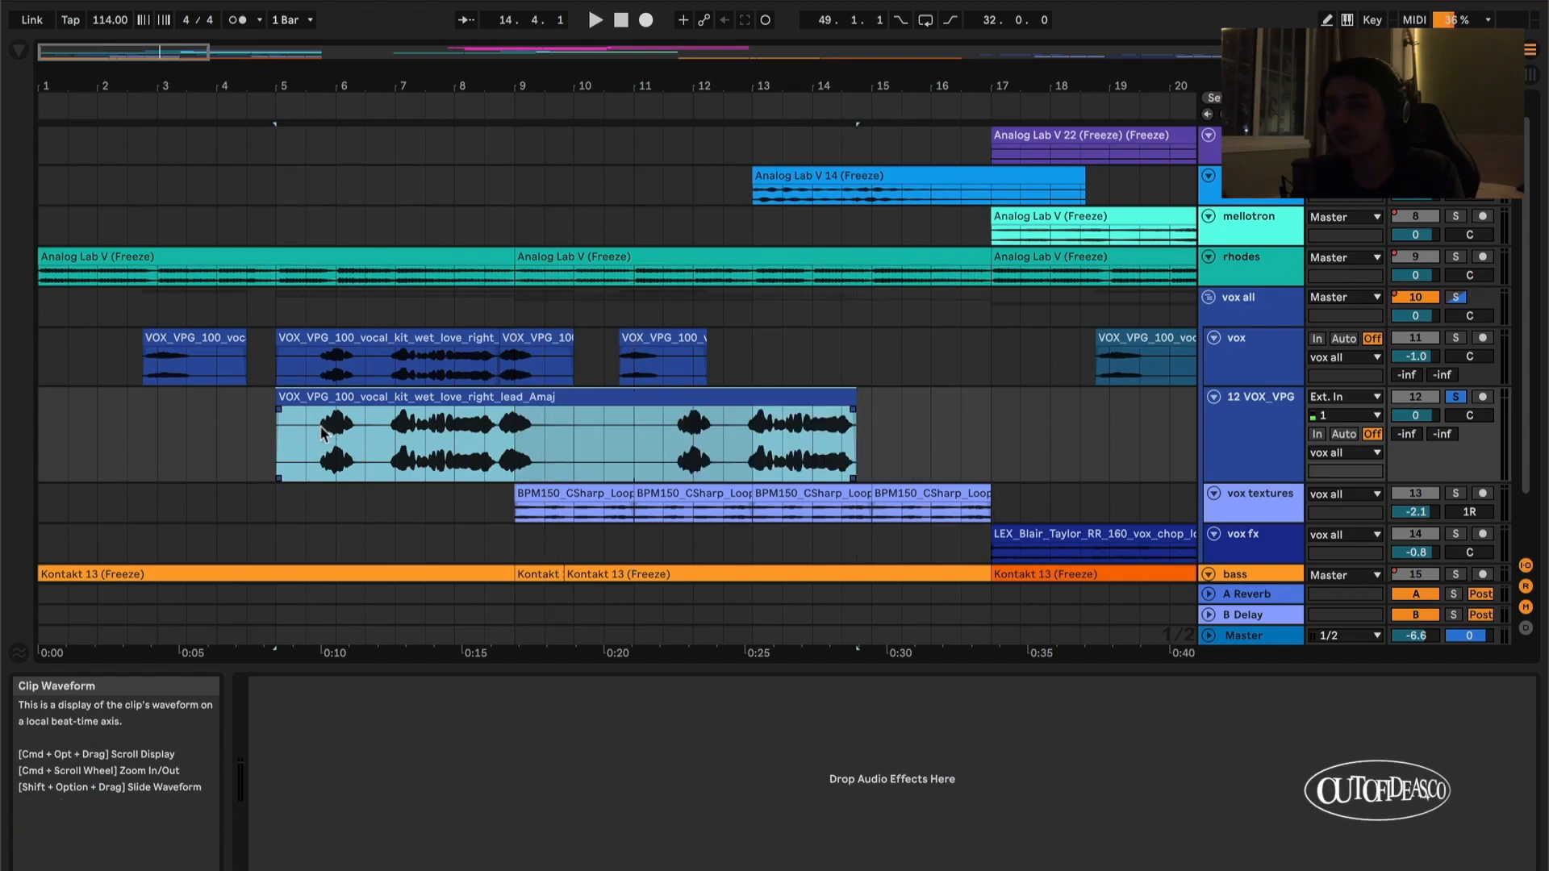
Step: Briefly audition the extended vocal copy on the soloed audio track
{"action": "left_click", "coordinate": [321, 434]}
{"action": "scroll", "coordinate": [321, 433], "scroll_direction": "up", "scroll_amount": 3}
{"action": "key", "text": "space"}
{"action": "key", "text": "space"}
Step: Turn off Warp for the copied vocal clip and reset its transpose to 0 st
{"action": "double_click", "coordinate": [325, 395]}
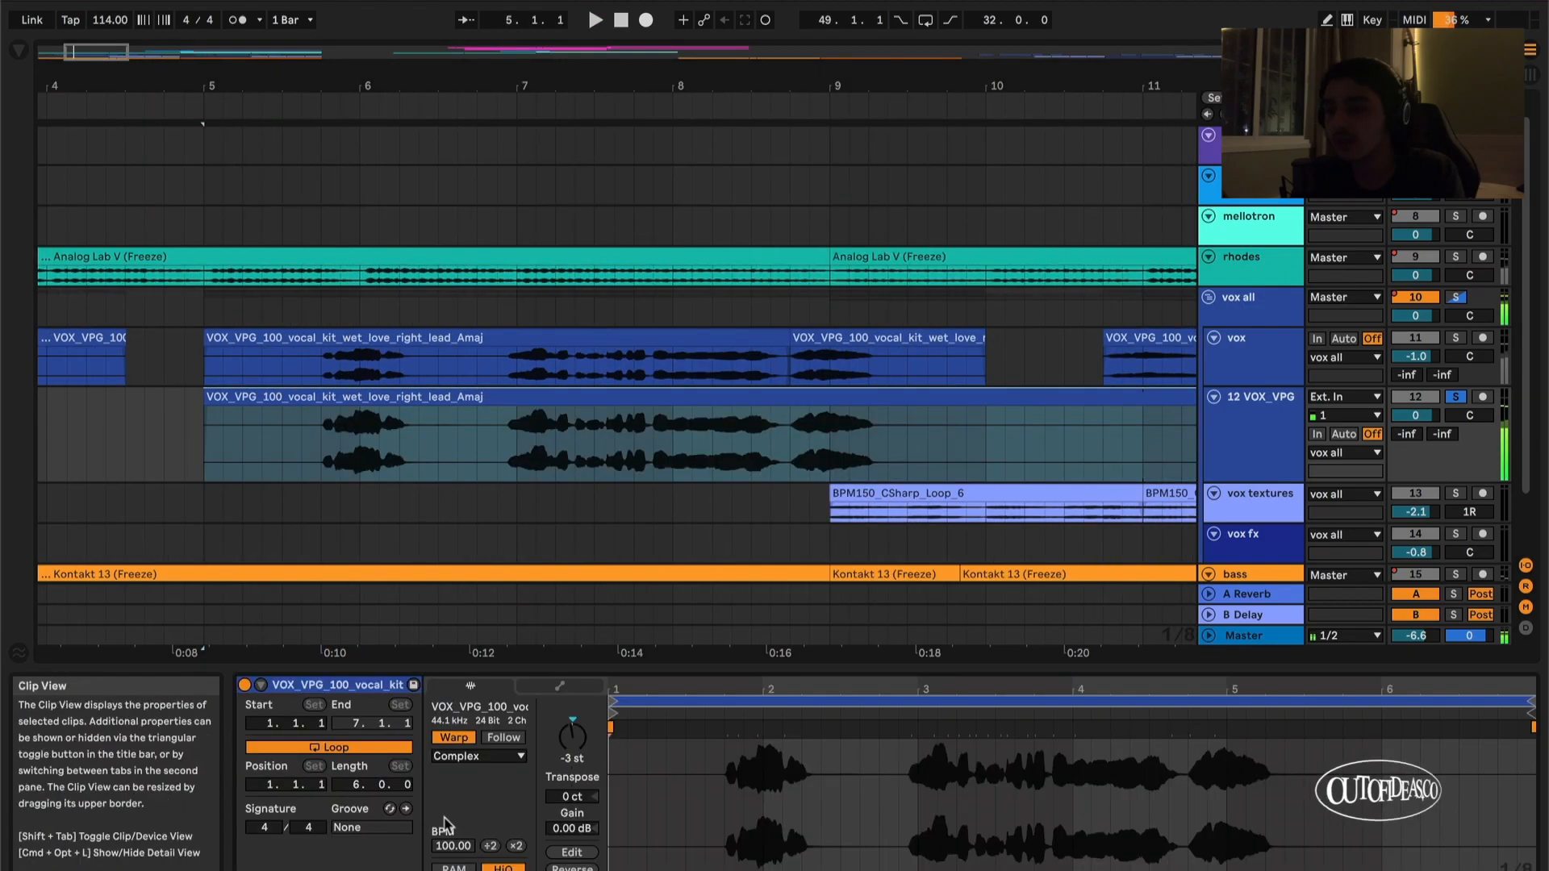
{"action": "left_click", "coordinate": [455, 738]}
{"action": "double_click", "coordinate": [574, 736]}
Step: Listen to the unwarped vocal copy from its first phrase and from its second phrase near bar 7
{"action": "key", "text": "space"}
{"action": "left_click", "coordinate": [328, 428]}
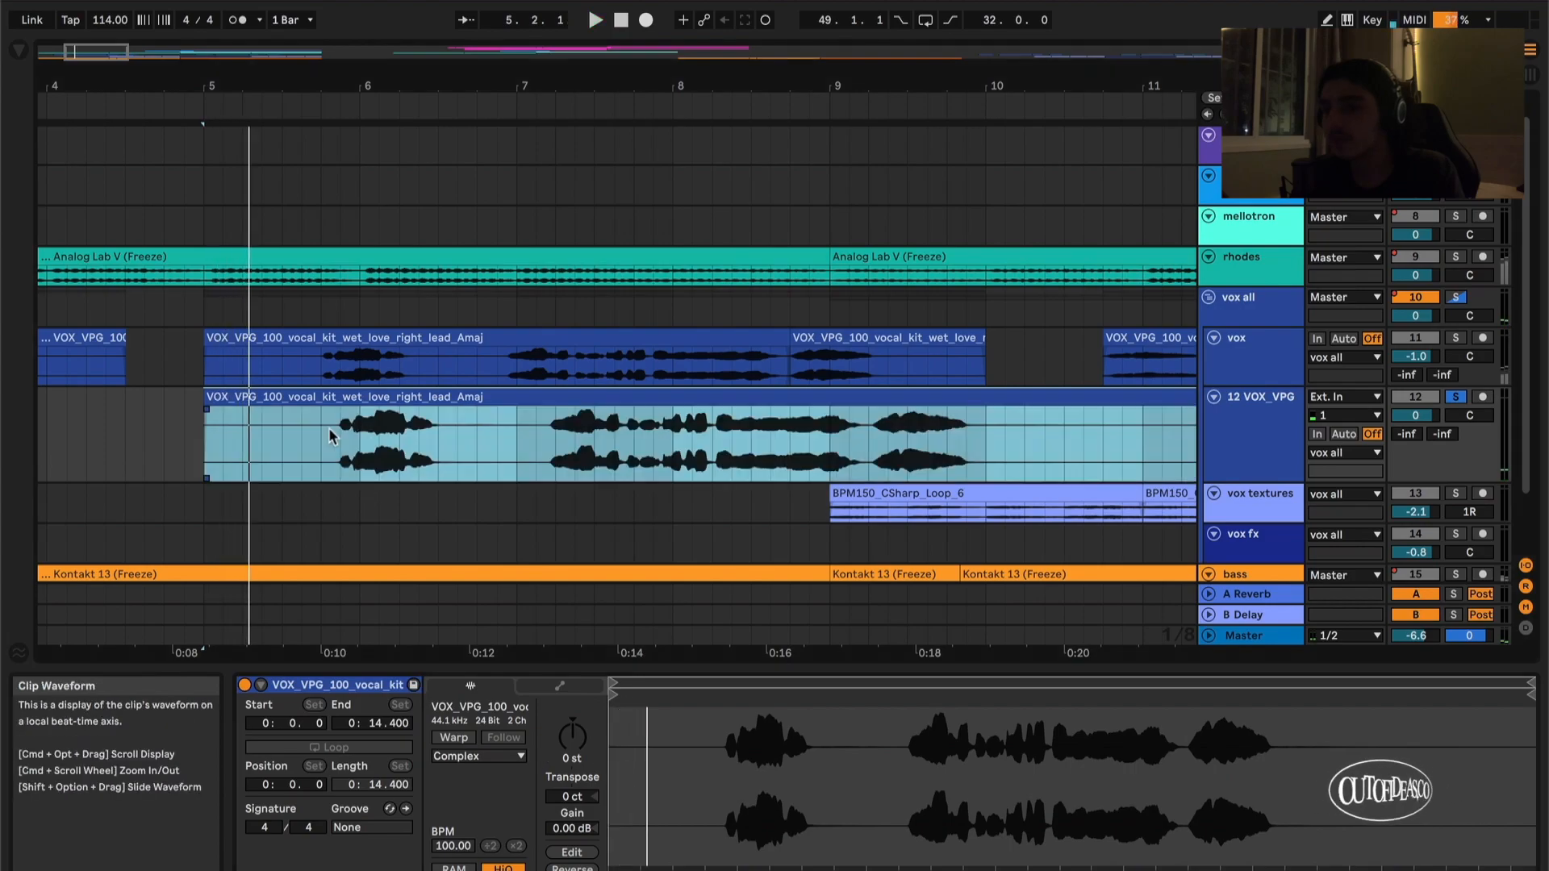
{"action": "left_click", "coordinate": [340, 448]}
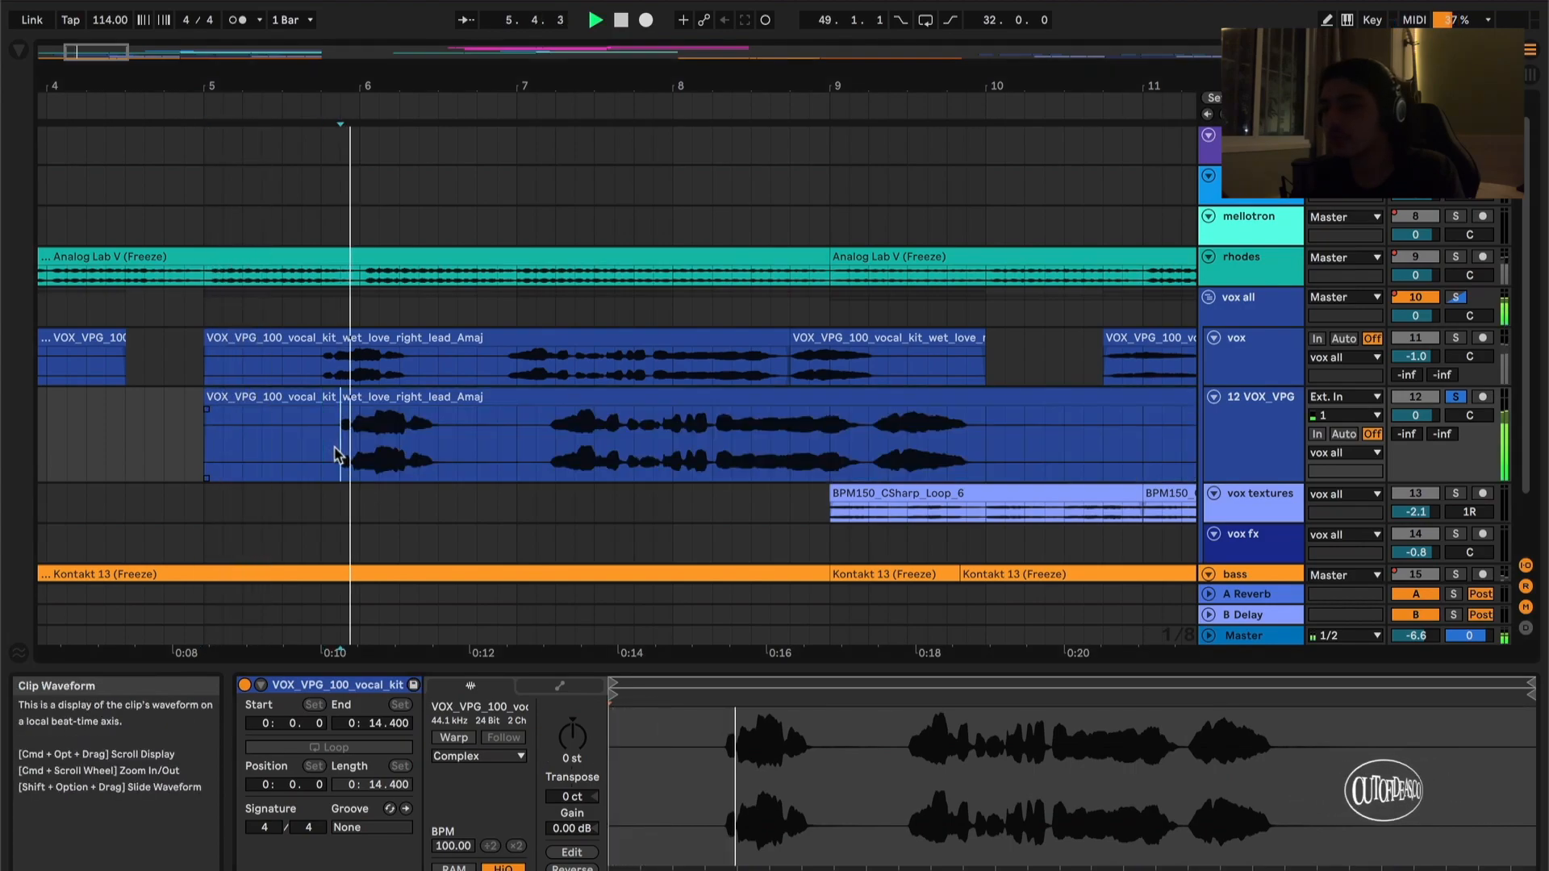
{"action": "left_click", "coordinate": [560, 447]}
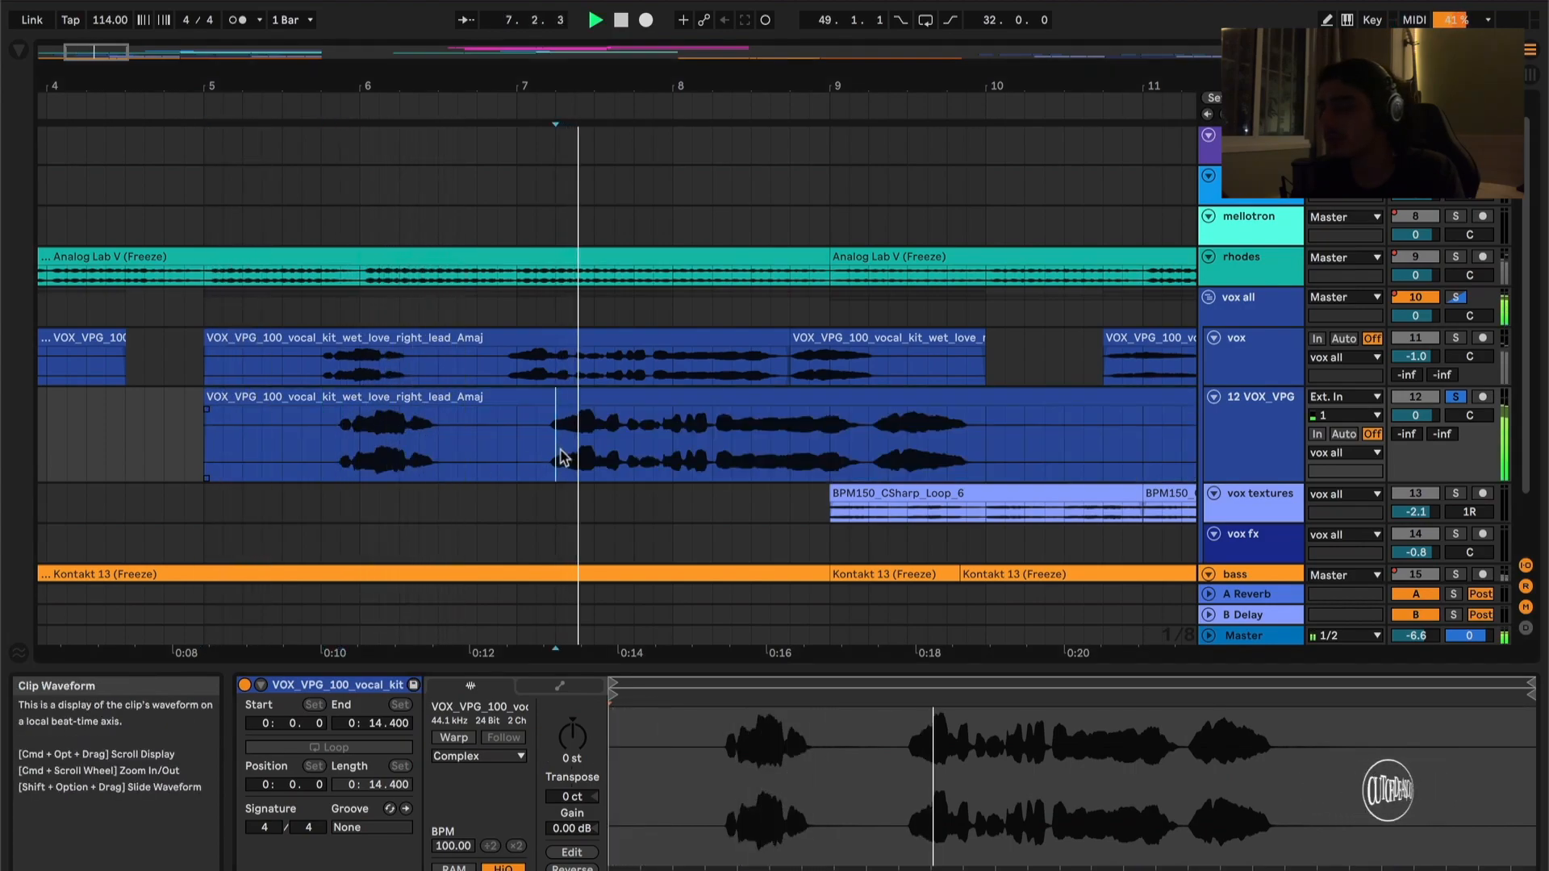
{"action": "scroll", "coordinate": [564, 452], "scroll_direction": "down", "scroll_amount": 1}
{"action": "scroll", "coordinate": [645, 465], "scroll_direction": "down", "scroll_amount": 1}
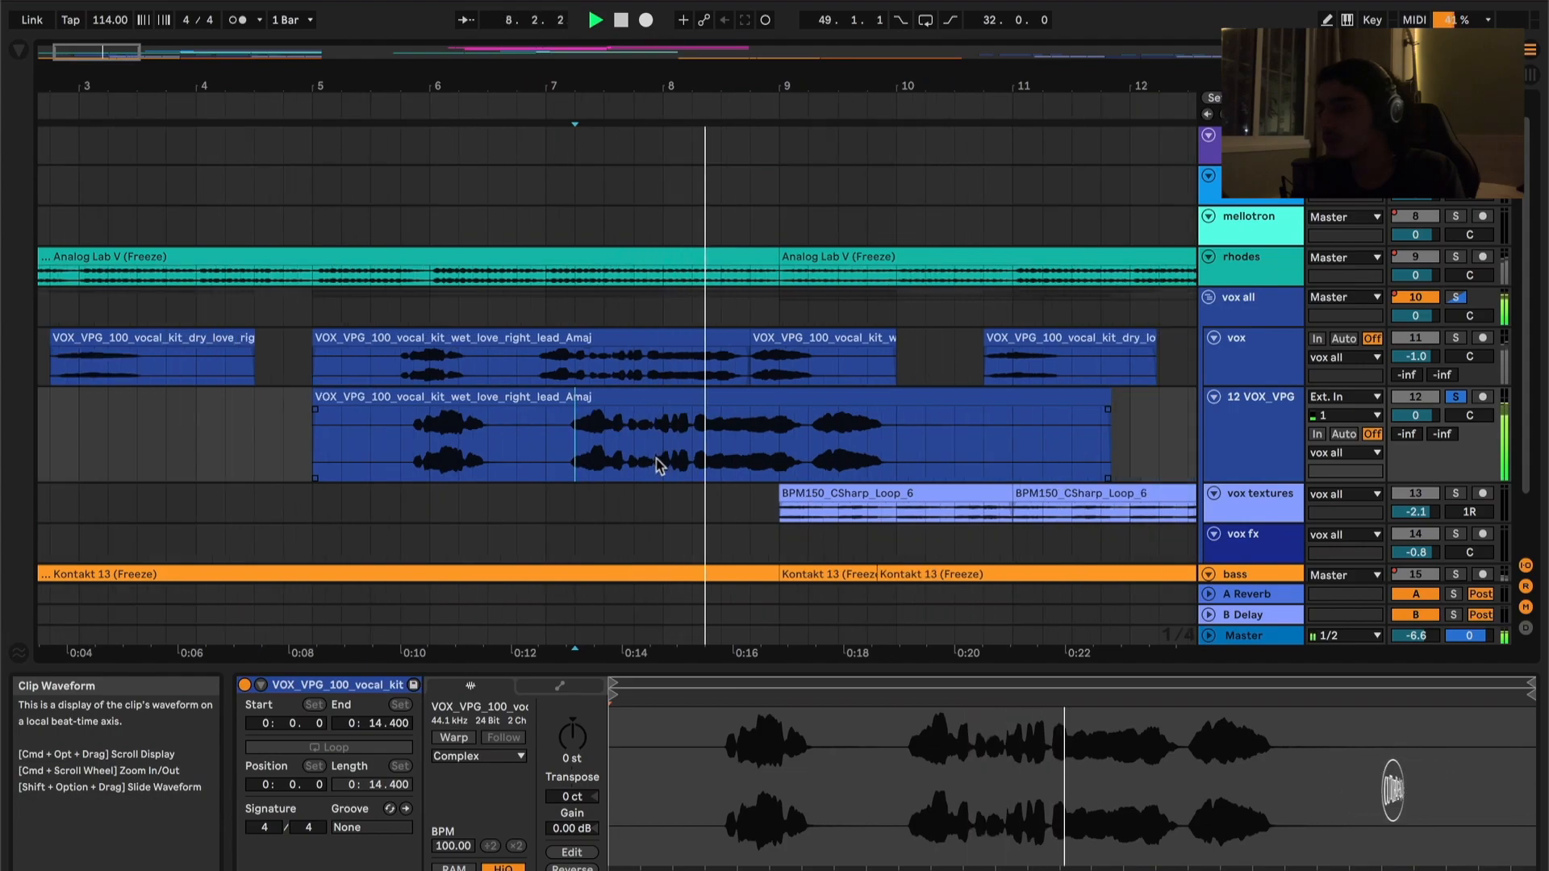
{"action": "scroll", "coordinate": [775, 450], "scroll_direction": "down", "scroll_amount": 3}
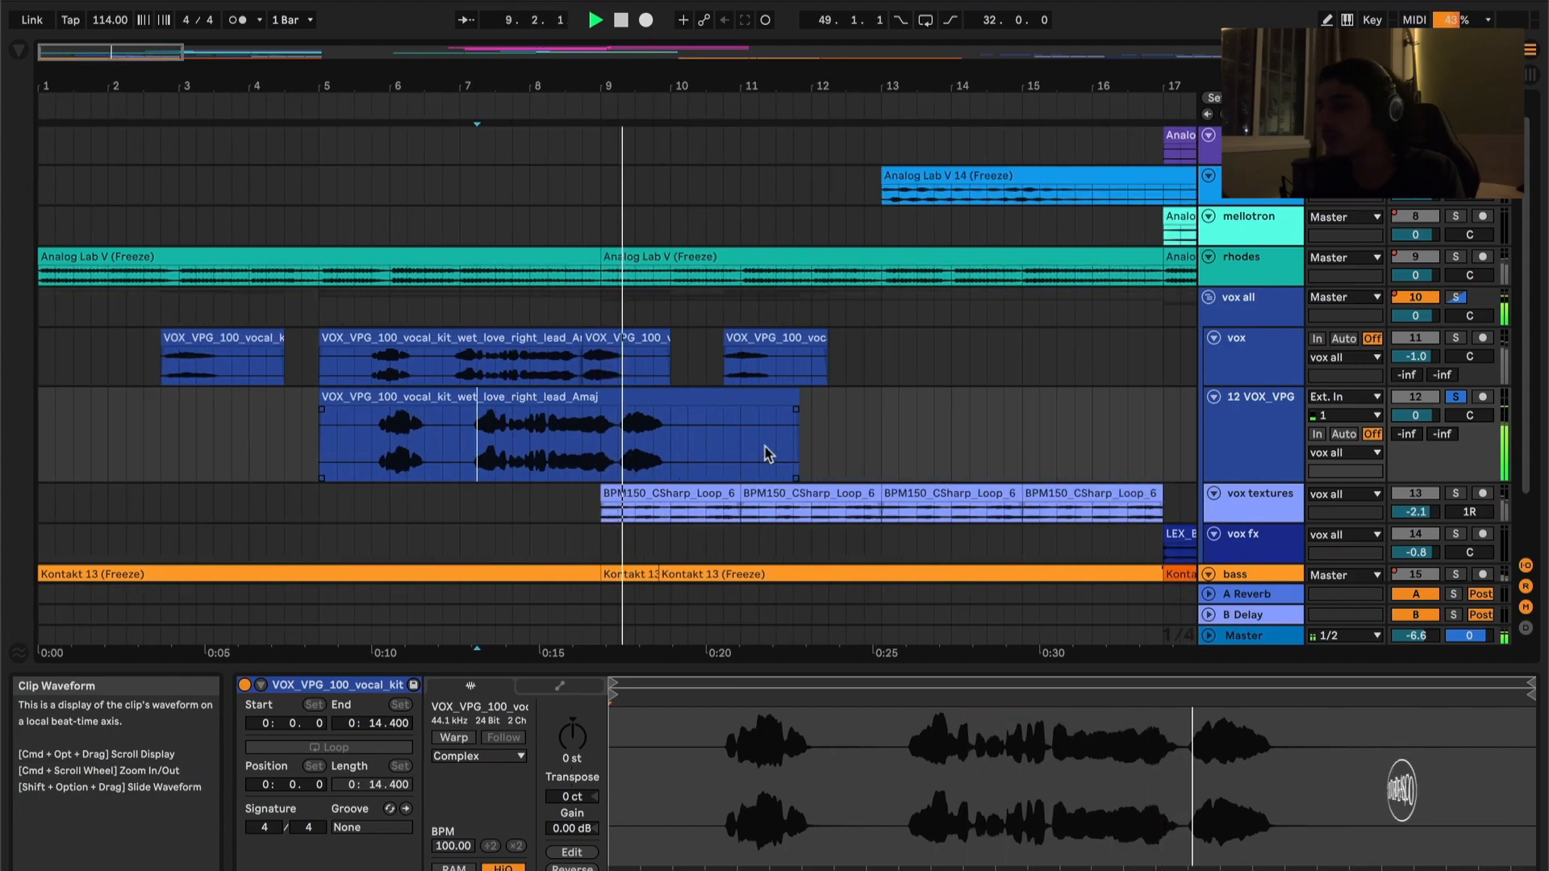
Step: Delete the temporary audio track holding the vocal copy and place the insertion marker at bar 8.3 on vox textures
{"action": "left_click", "coordinate": [1294, 456]}
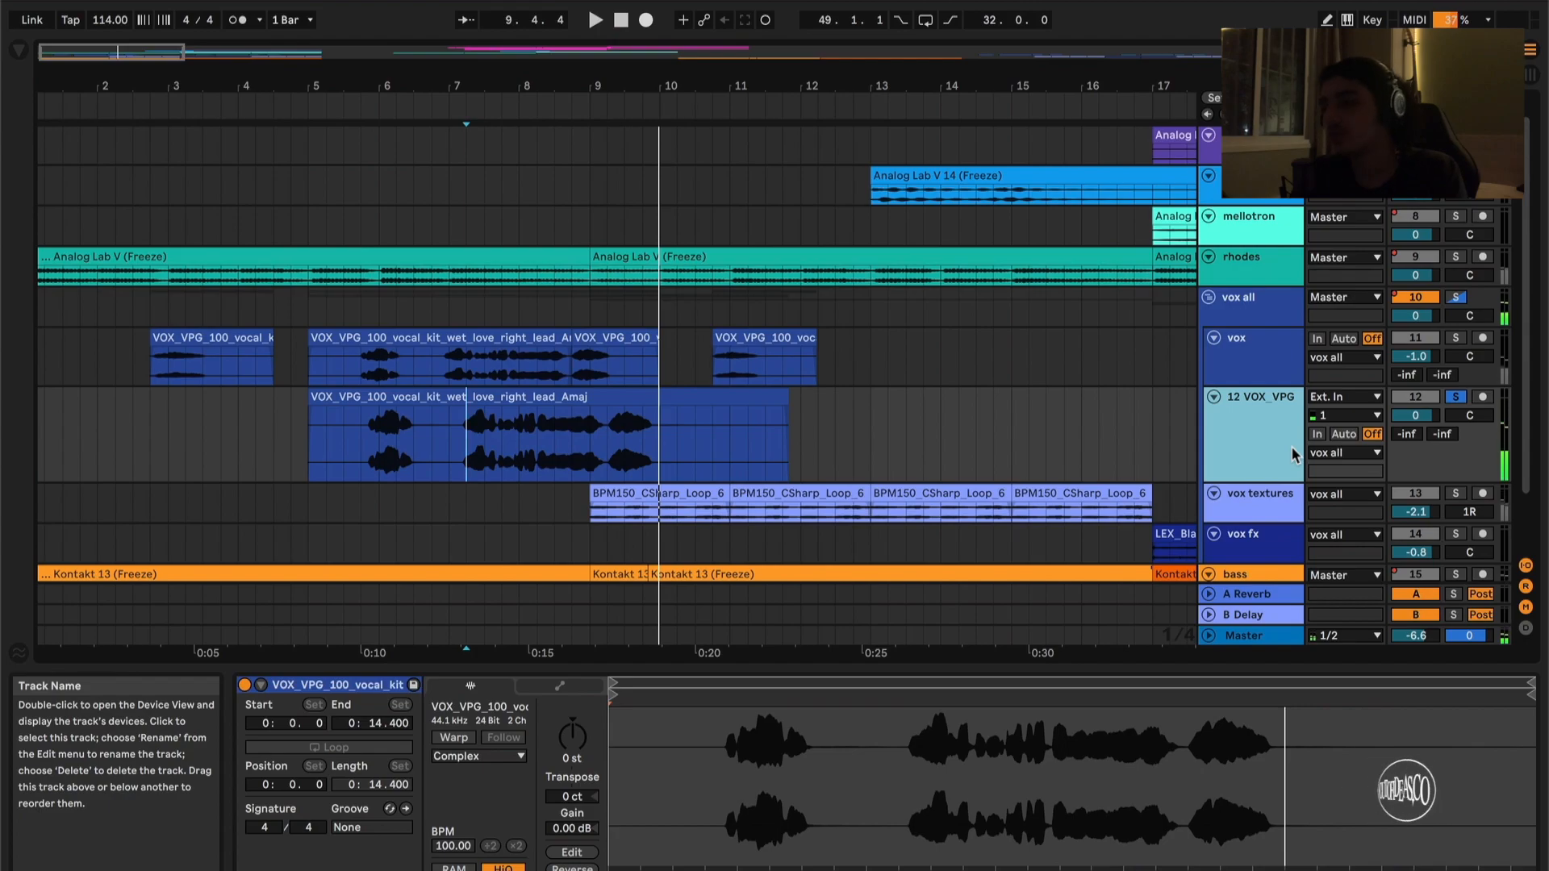
{"action": "key", "text": "Delete"}
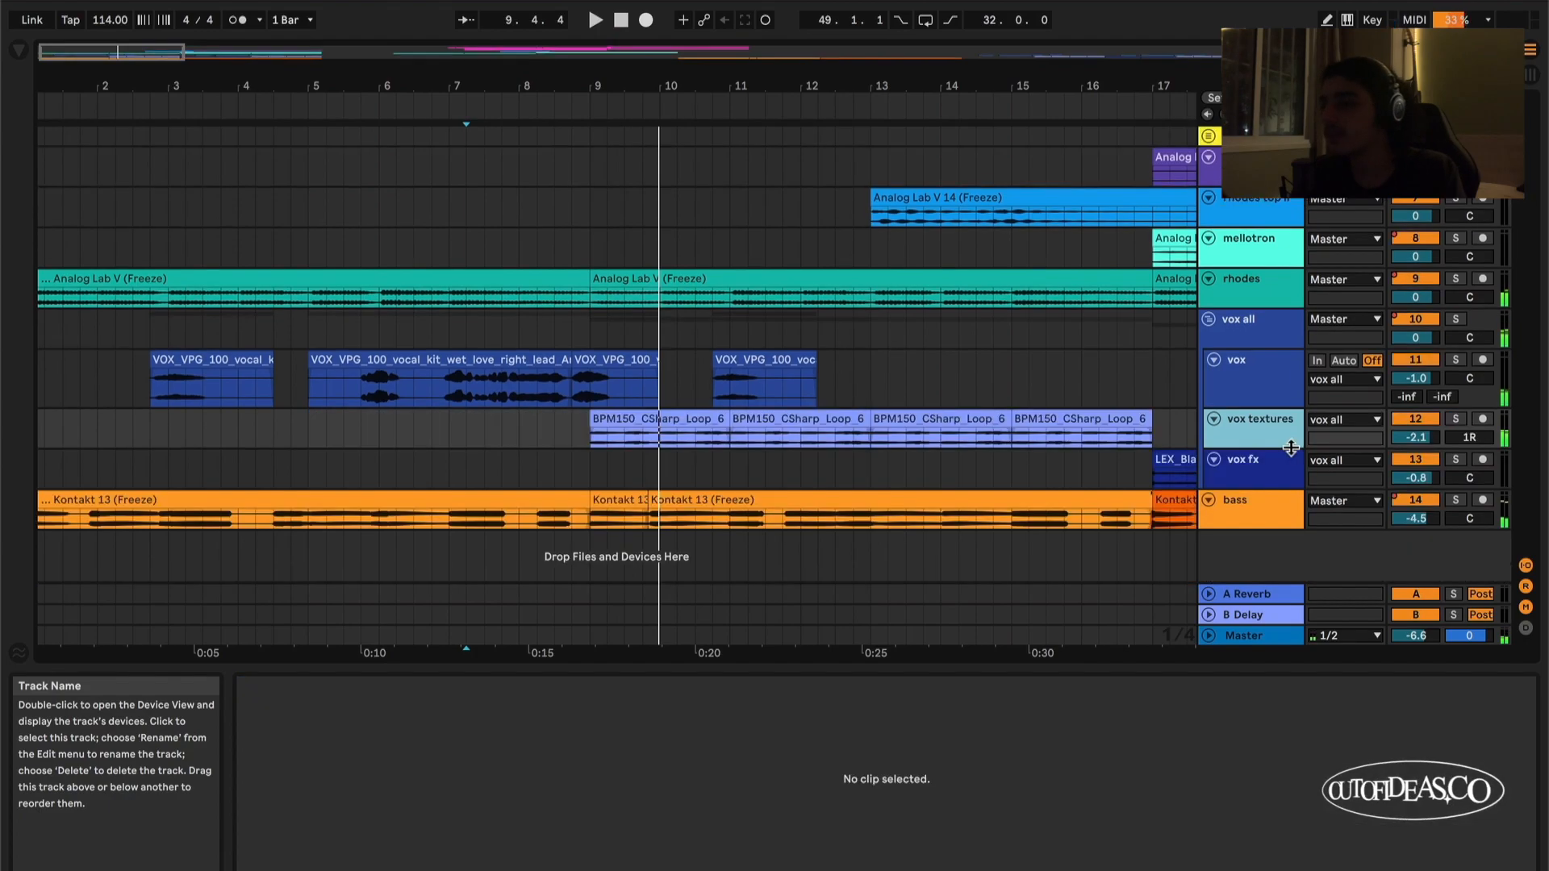
{"action": "left_click", "coordinate": [316, 396]}
{"action": "scroll", "coordinate": [320, 397], "scroll_direction": "down", "scroll_amount": 1}
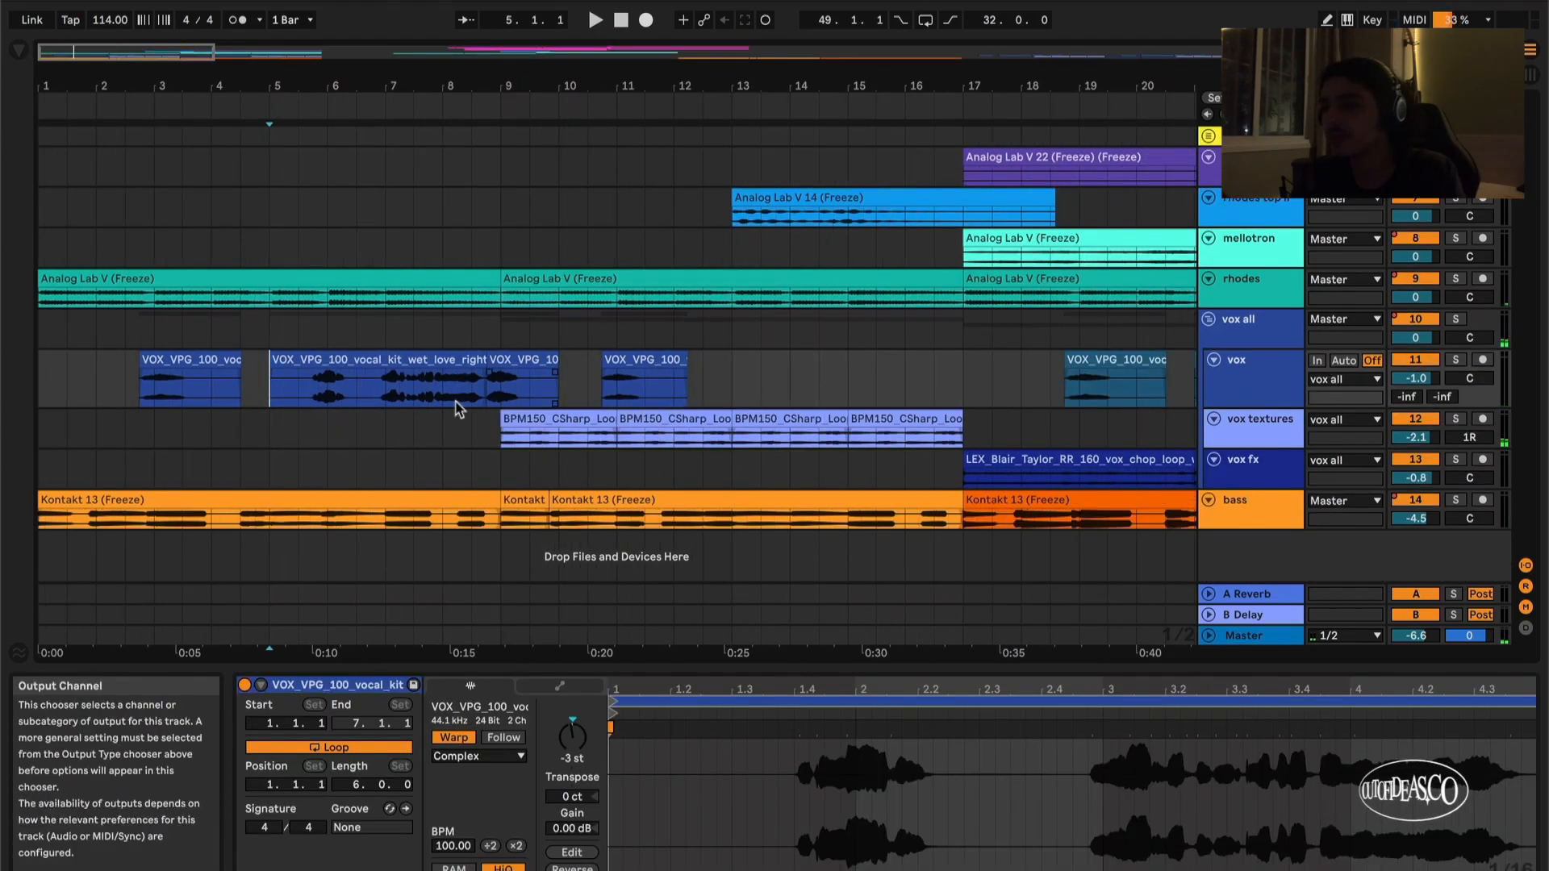
{"action": "left_click", "coordinate": [471, 427]}
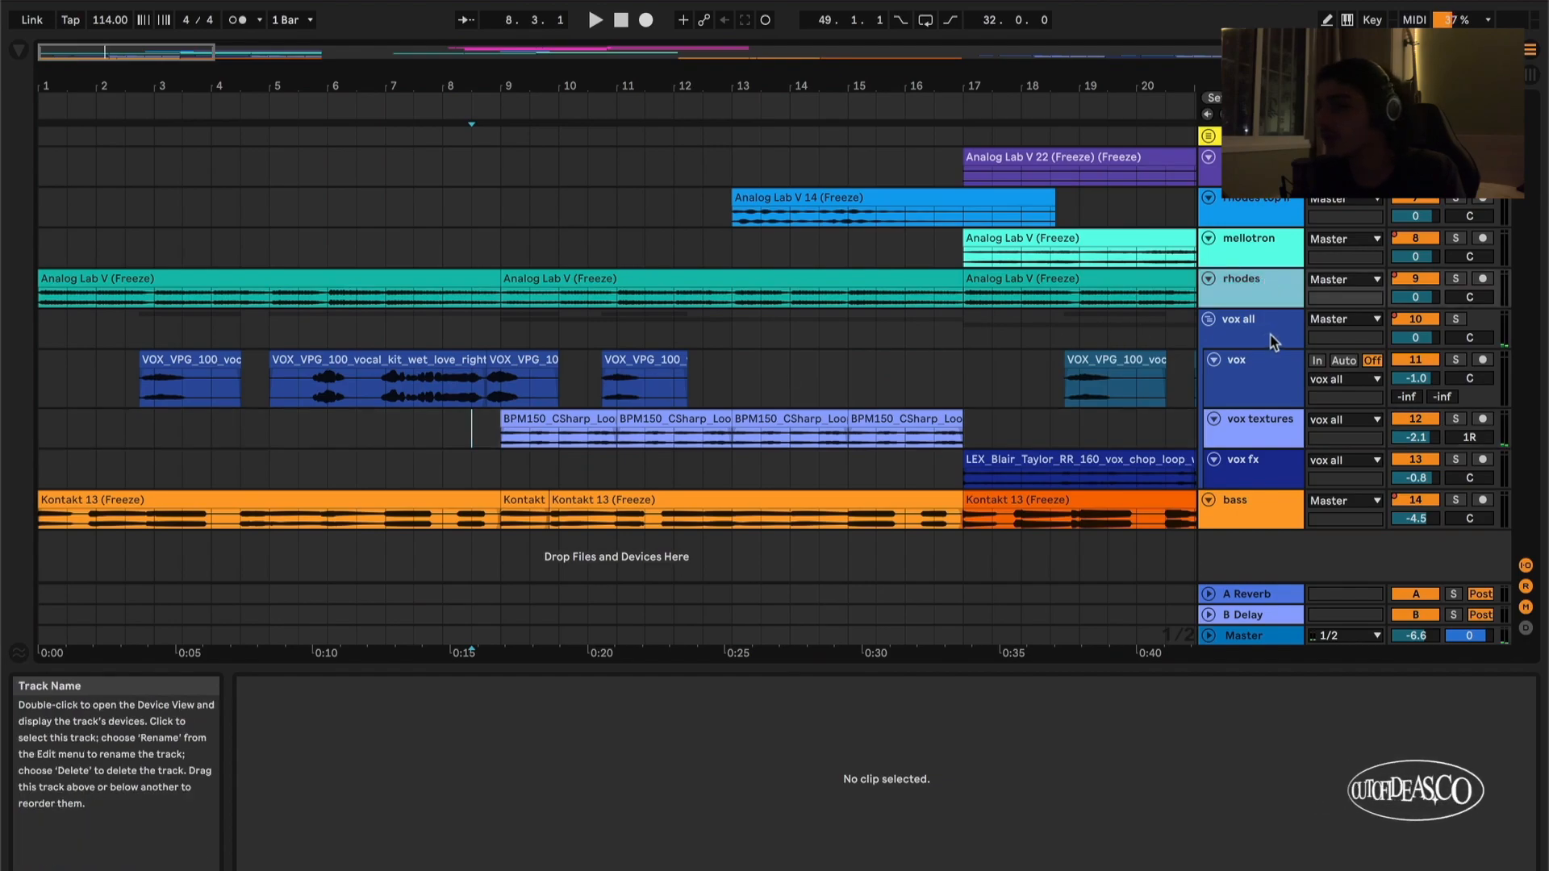
Step: Solo rhodes, vox and bass and play them together from bar 1 and from the first vox clip
{"action": "left_click", "coordinate": [1456, 500]}
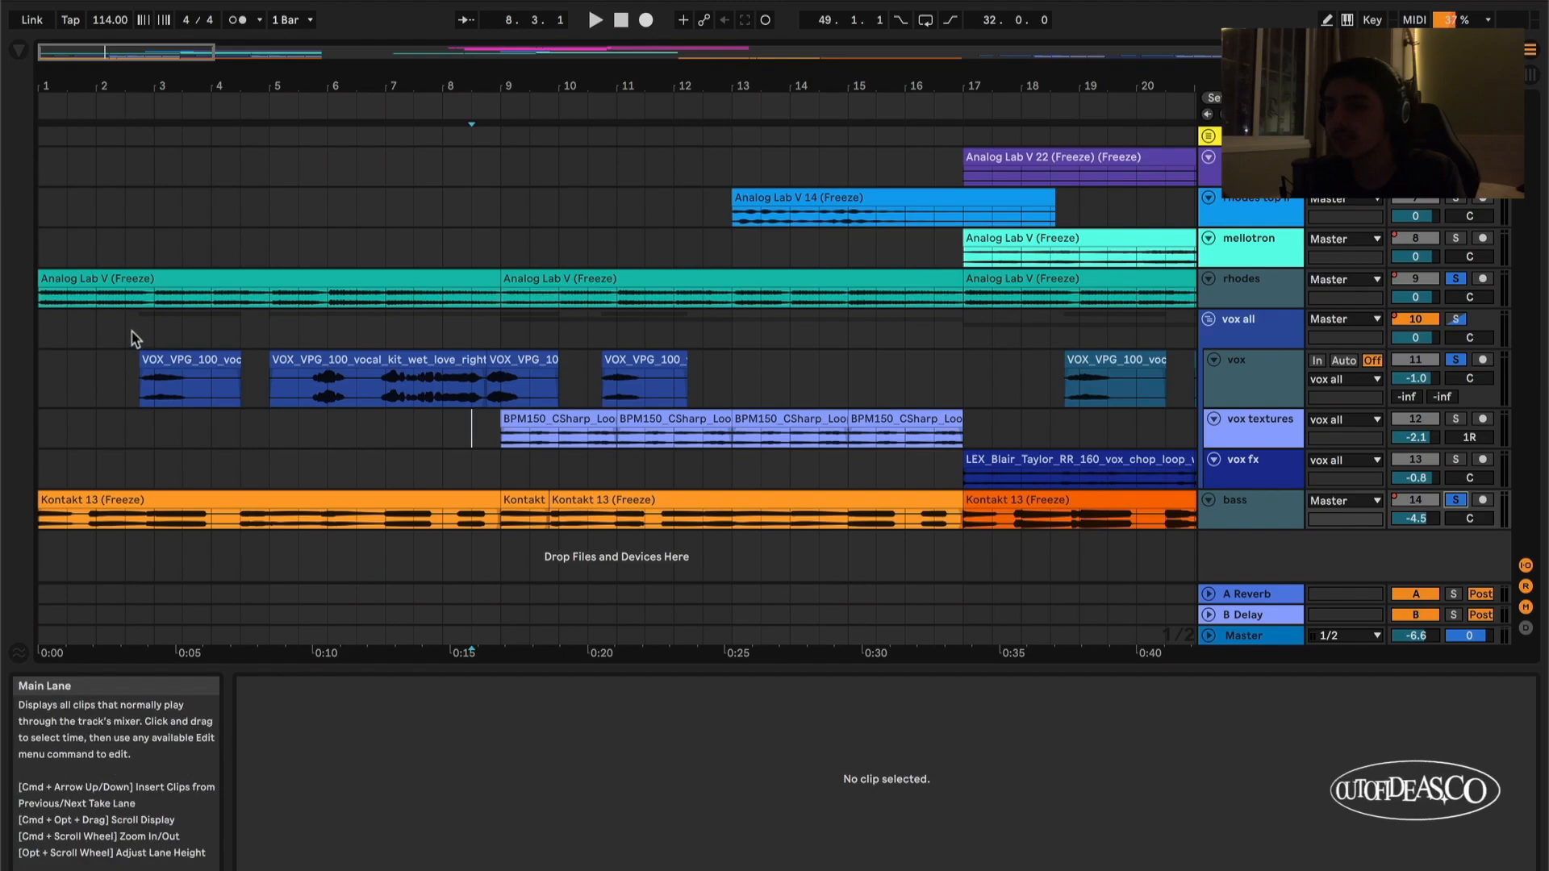
{"action": "left_click", "coordinate": [40, 330]}
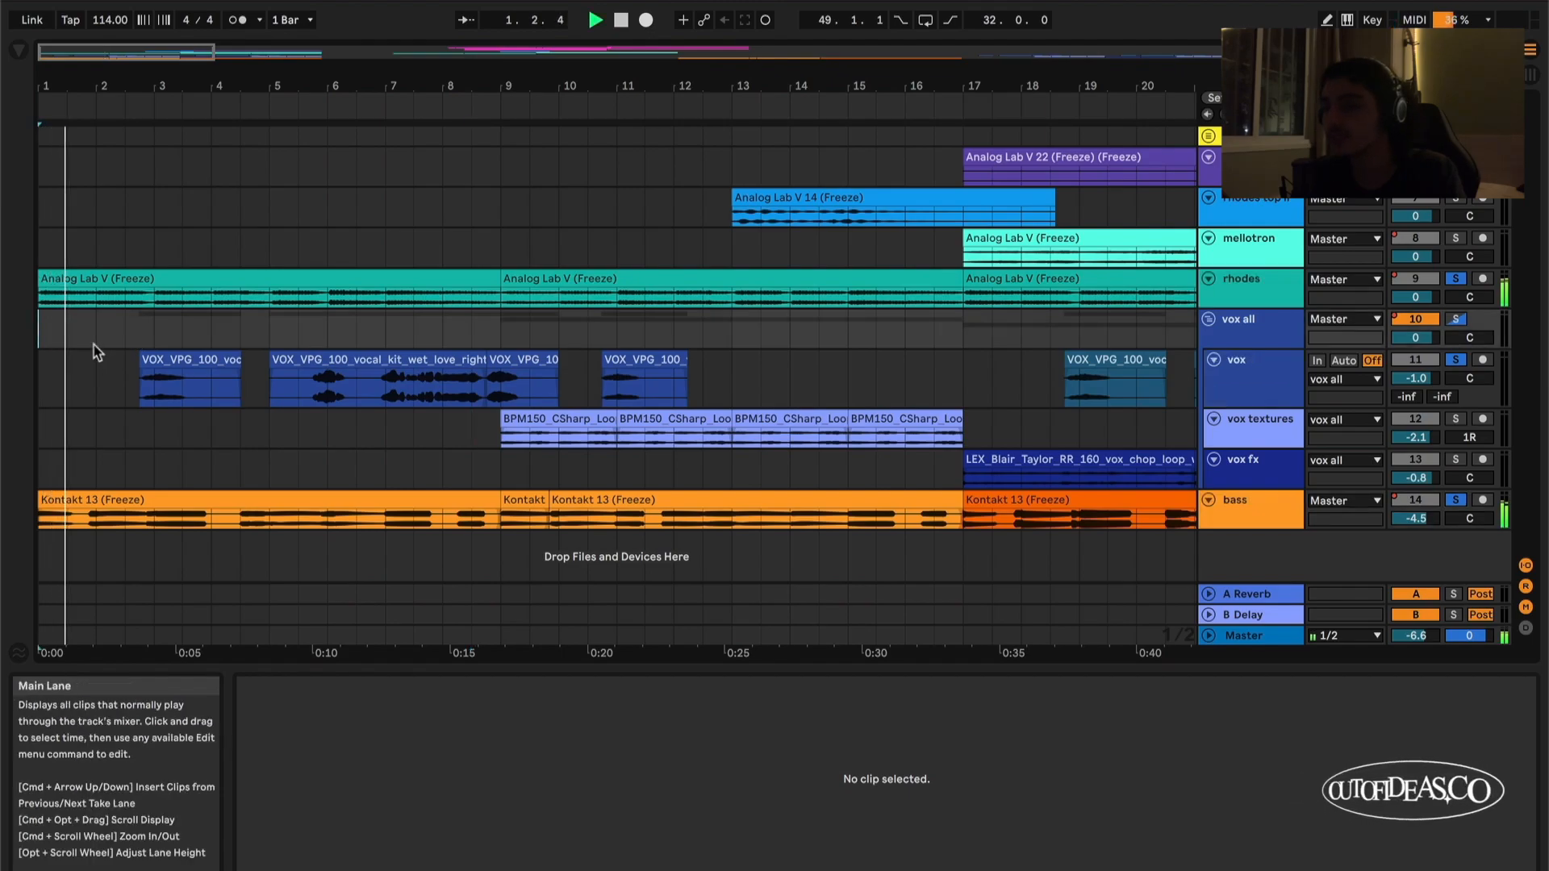
{"action": "scroll", "coordinate": [91, 347], "scroll_direction": "up", "scroll_amount": 2}
{"action": "left_click", "coordinate": [135, 343]}
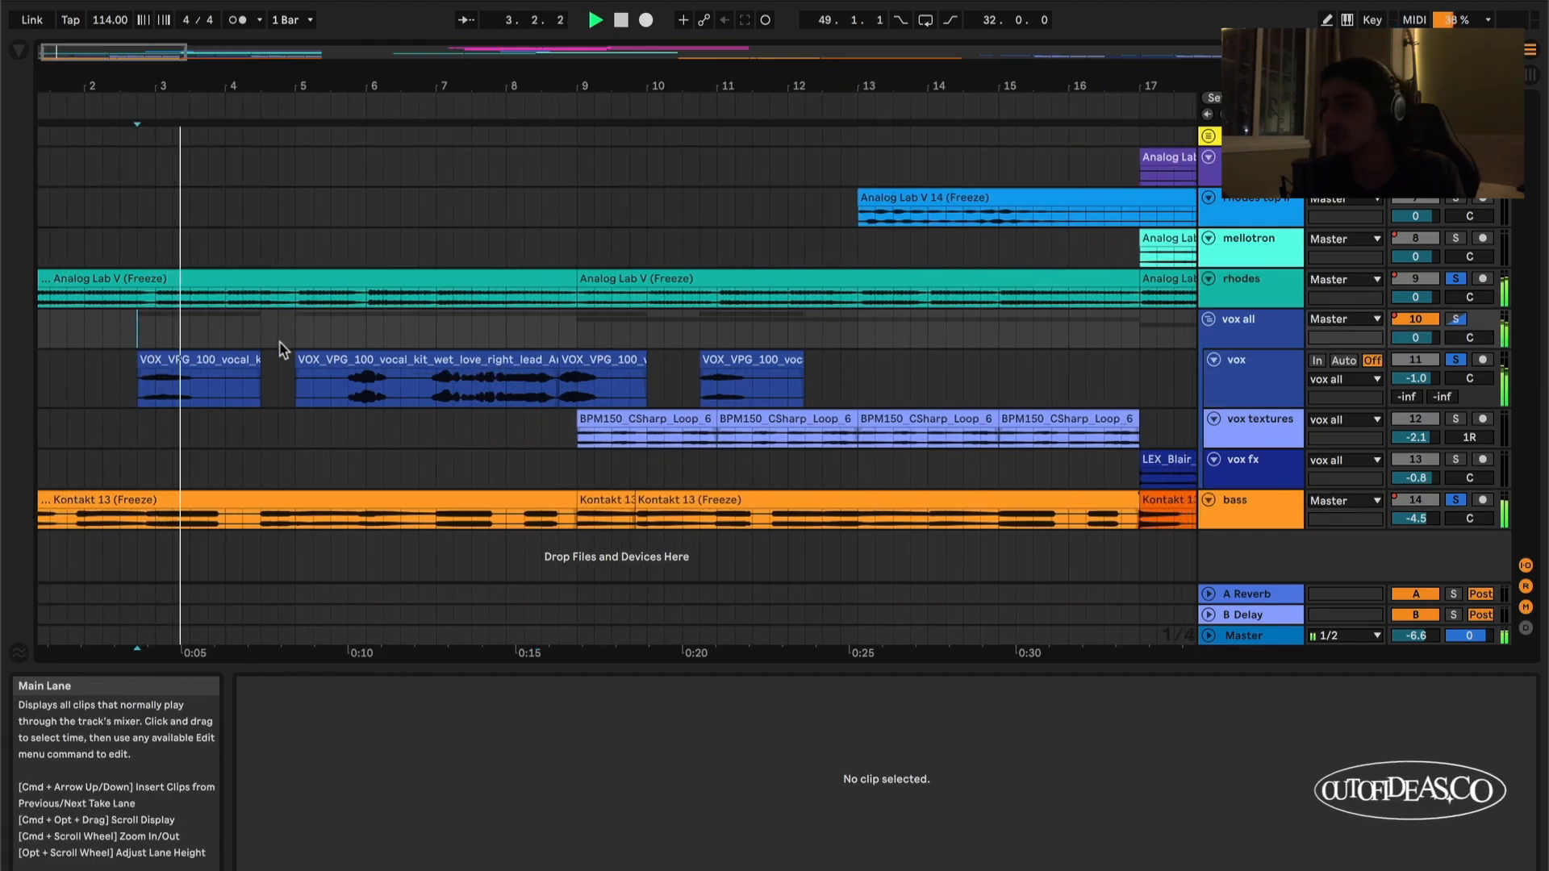
{"action": "scroll", "coordinate": [281, 341], "scroll_direction": "down", "scroll_amount": 1}
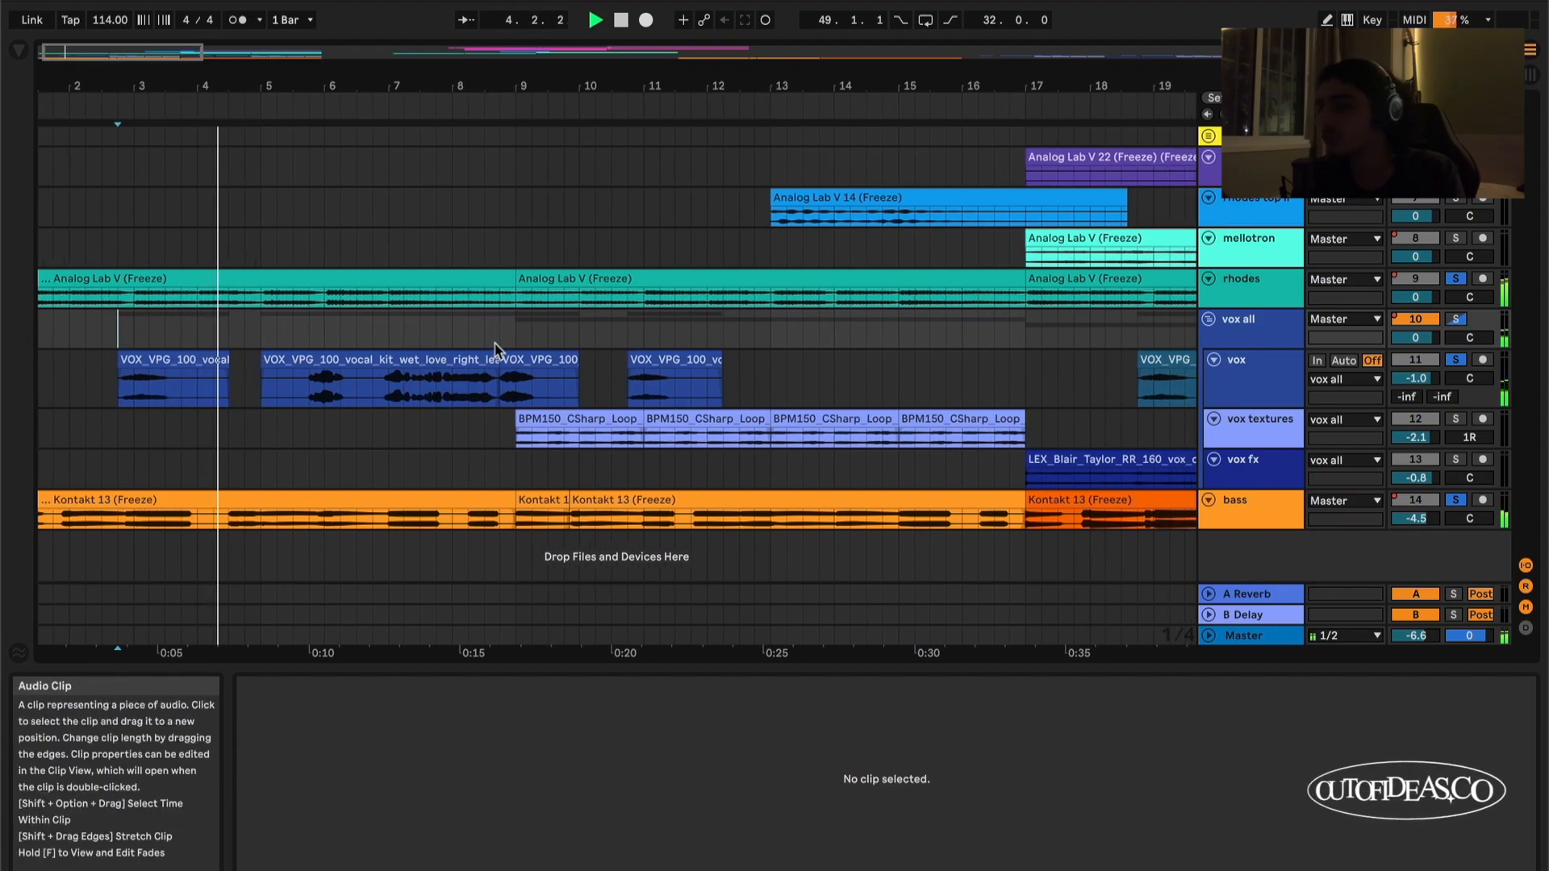
{"action": "scroll", "coordinate": [497, 337], "scroll_direction": "up", "scroll_amount": 3}
{"action": "key", "text": "space"}
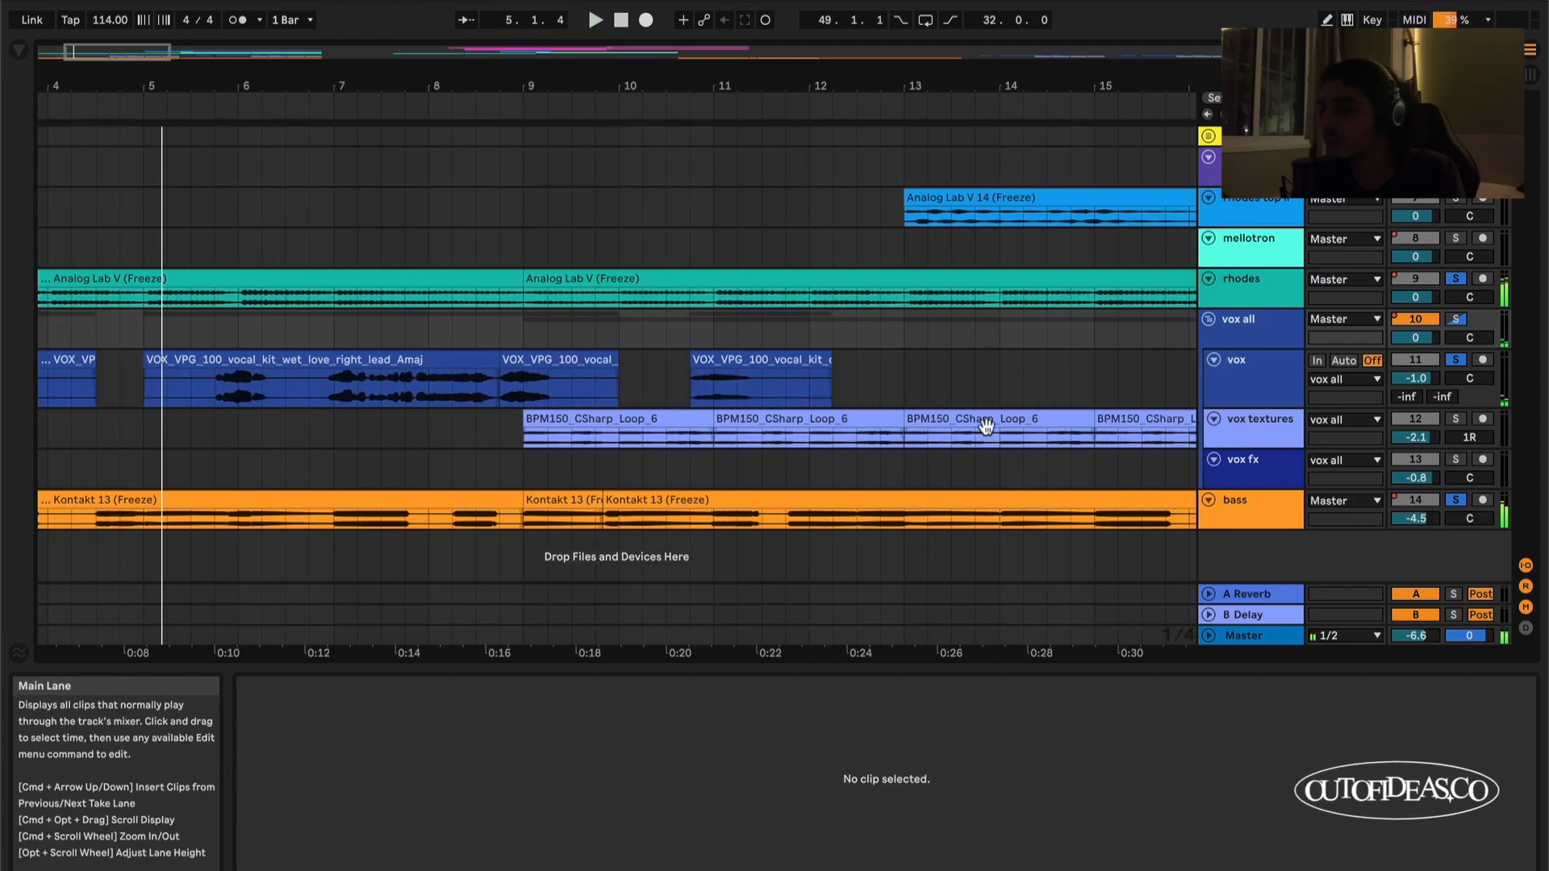
Step: Solo the vox textures track, enlarging its height, and place the insertion marker at its first clip at bar 9
{"action": "left_click", "coordinate": [1281, 442]}
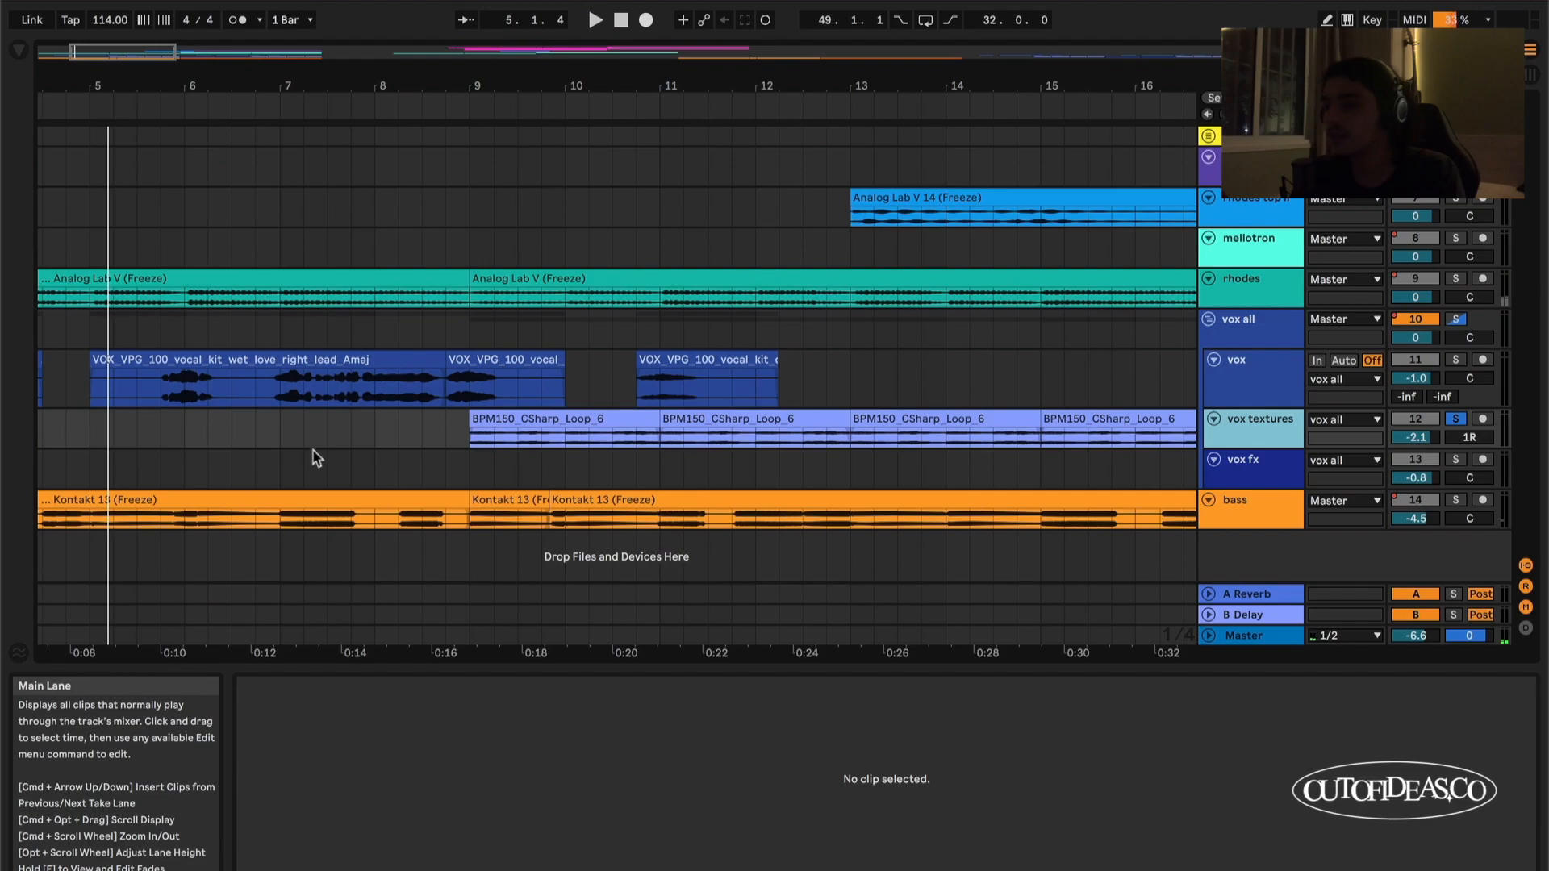
{"action": "left_click_drag", "start_coordinate": [1302, 446], "coordinate": [1302, 483]}
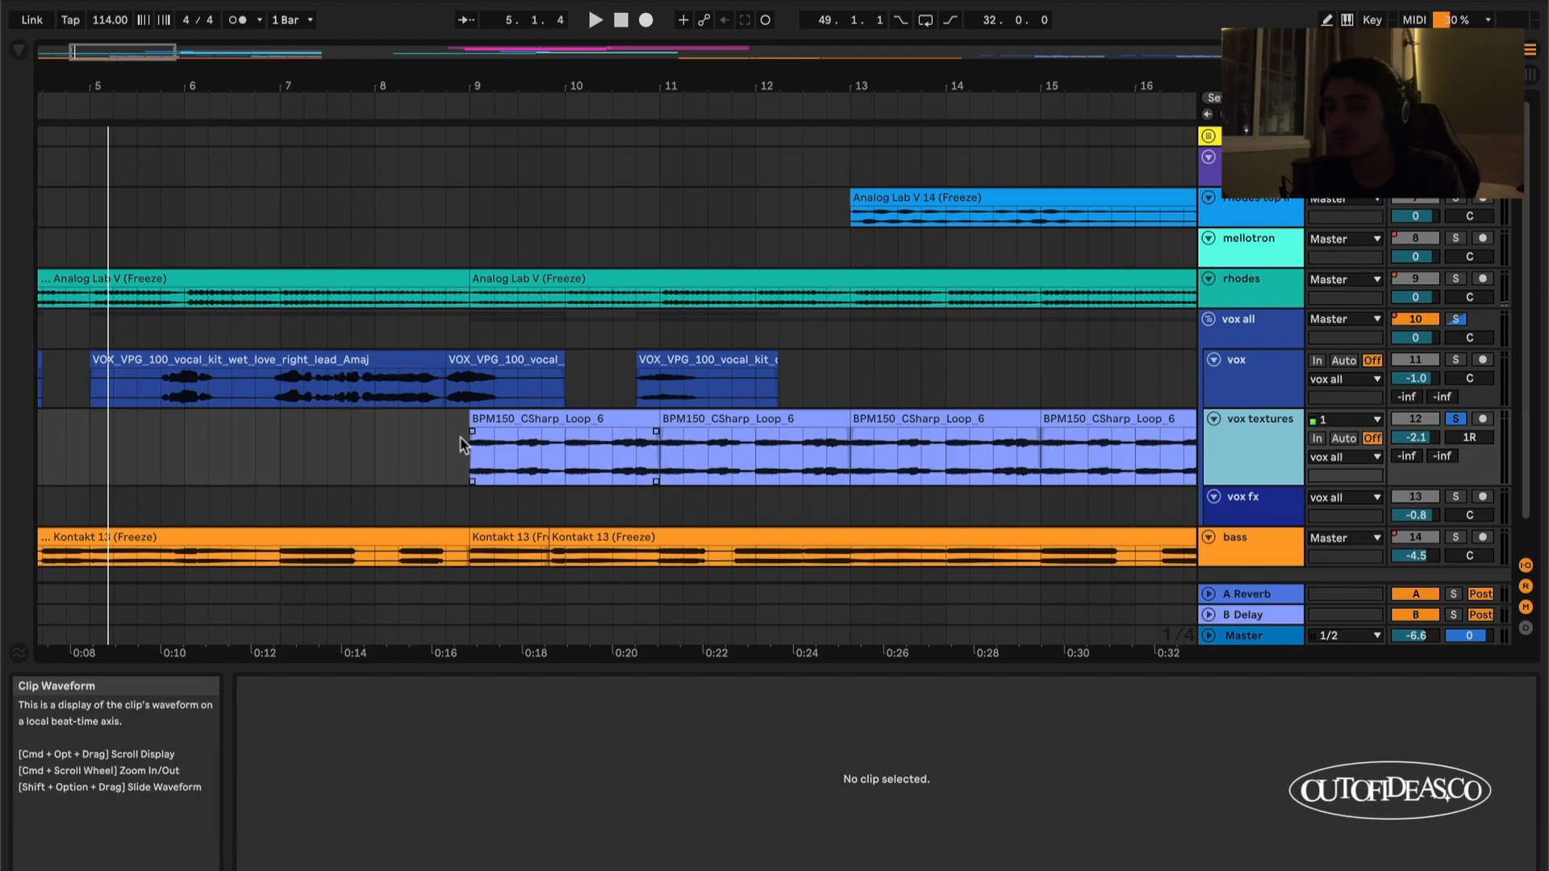
{"action": "left_click", "coordinate": [476, 456]}
{"action": "scroll", "coordinate": [547, 446], "scroll_direction": "down", "scroll_amount": 1}
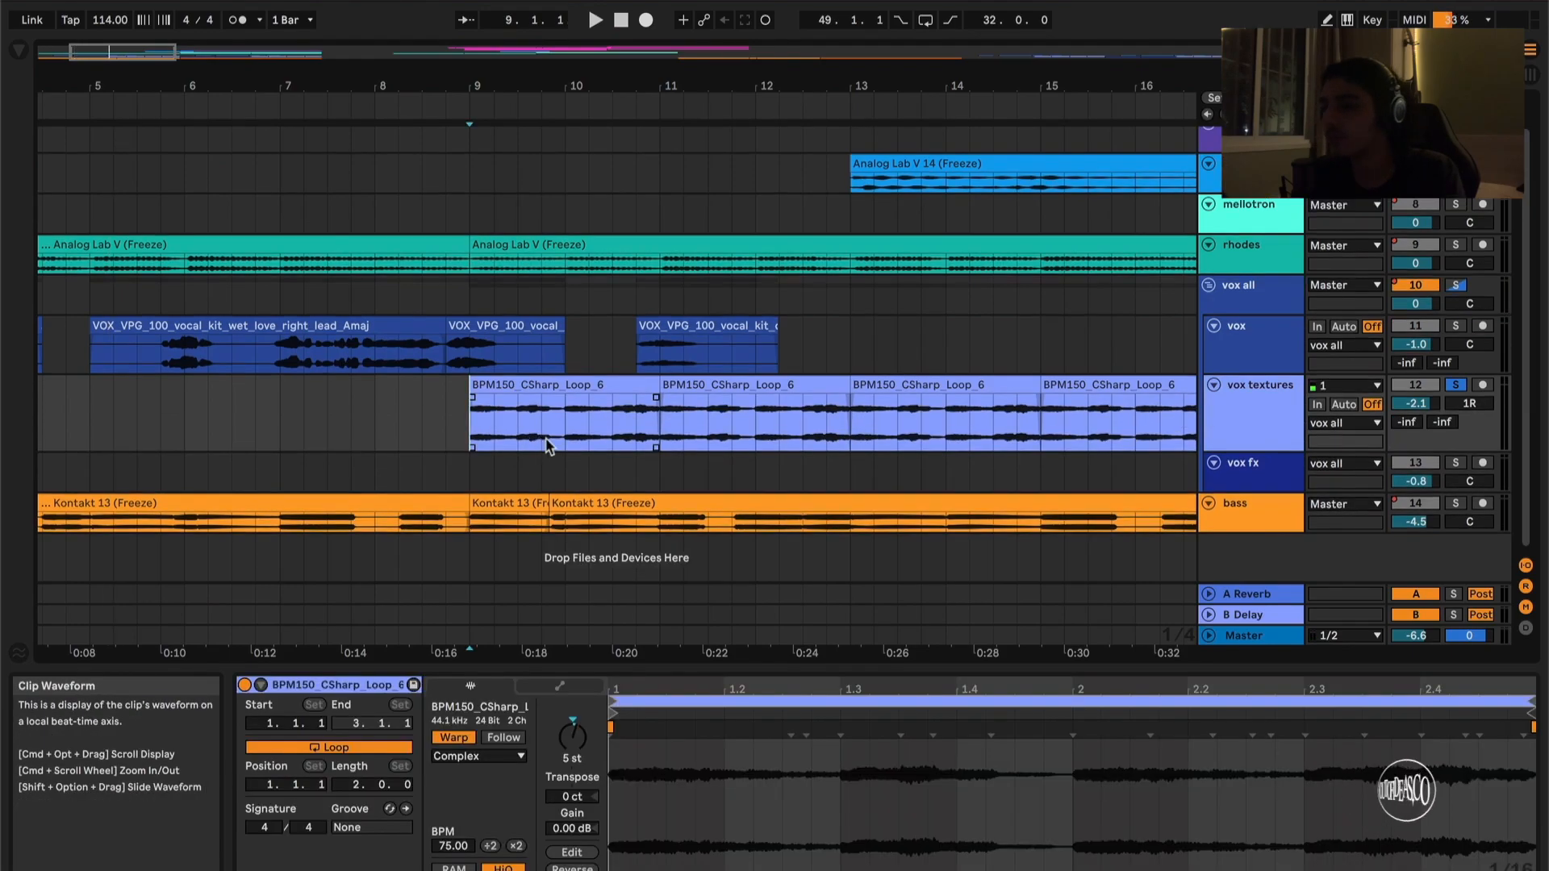
Step: Insert a temporary audio track directly below the vox textures track
{"action": "left_click", "coordinate": [1240, 422]}
{"action": "key", "text": "s"}
{"action": "key", "text": "super+t"}
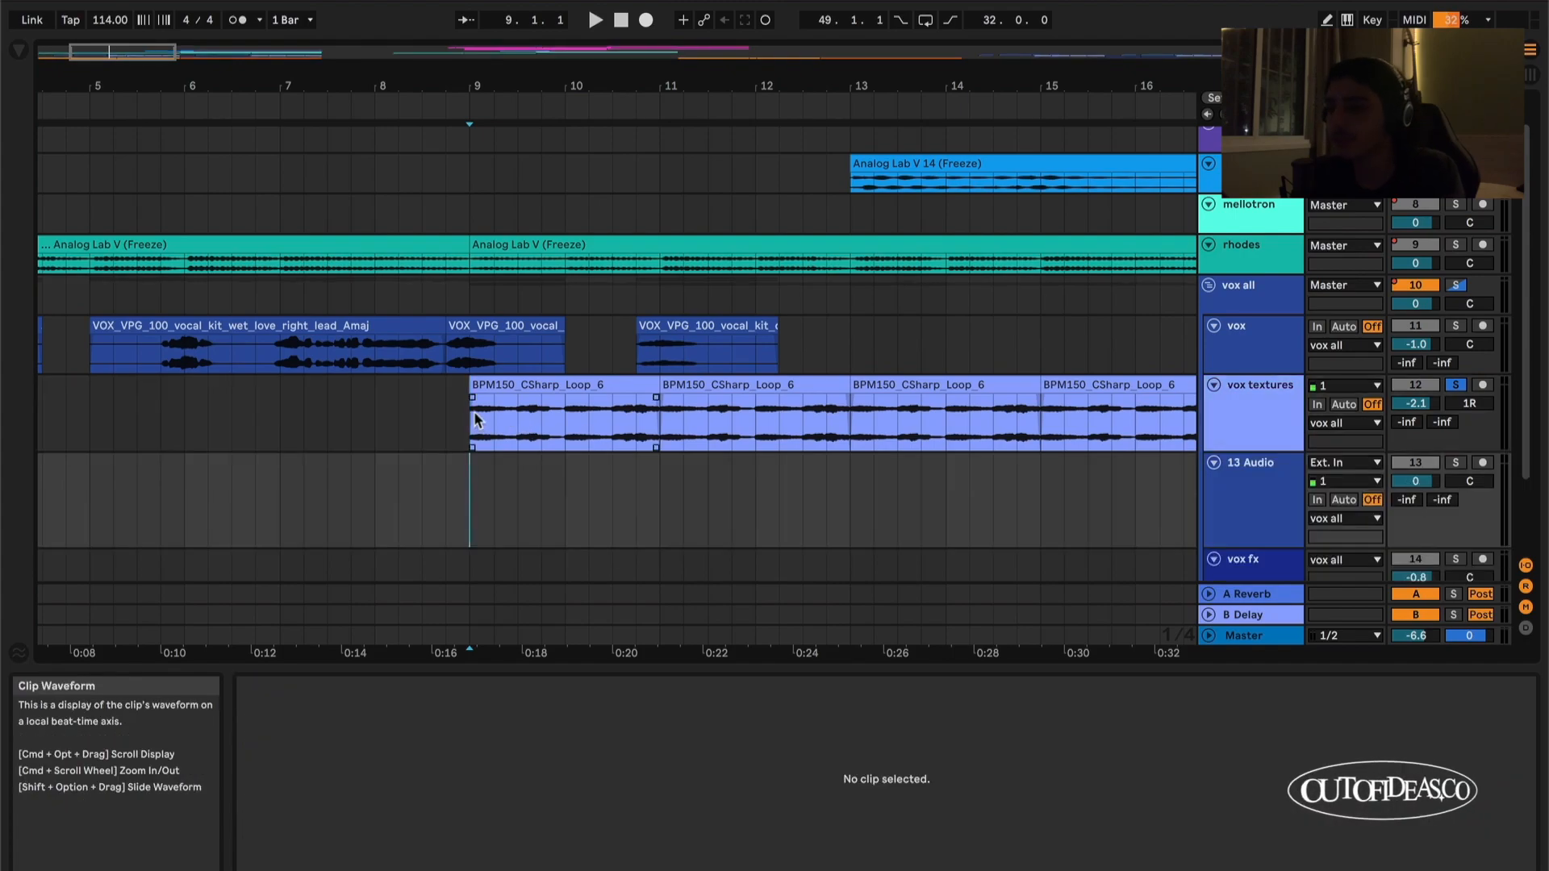
Step: Listen to the soloed vox textures loop from its first clip at bar 9
{"action": "left_click", "coordinate": [475, 421]}
{"action": "key", "text": "space"}
{"action": "scroll", "coordinate": [478, 422], "scroll_direction": "up", "scroll_amount": 2}
{"action": "key", "text": "s"}
{"action": "scroll", "coordinate": [1096, 462], "scroll_direction": "right", "scroll_amount": 1}
{"action": "scroll", "coordinate": [731, 463], "scroll_direction": "down", "scroll_amount": 2}
{"action": "scroll", "coordinate": [1057, 455], "scroll_direction": "right", "scroll_amount": 1}
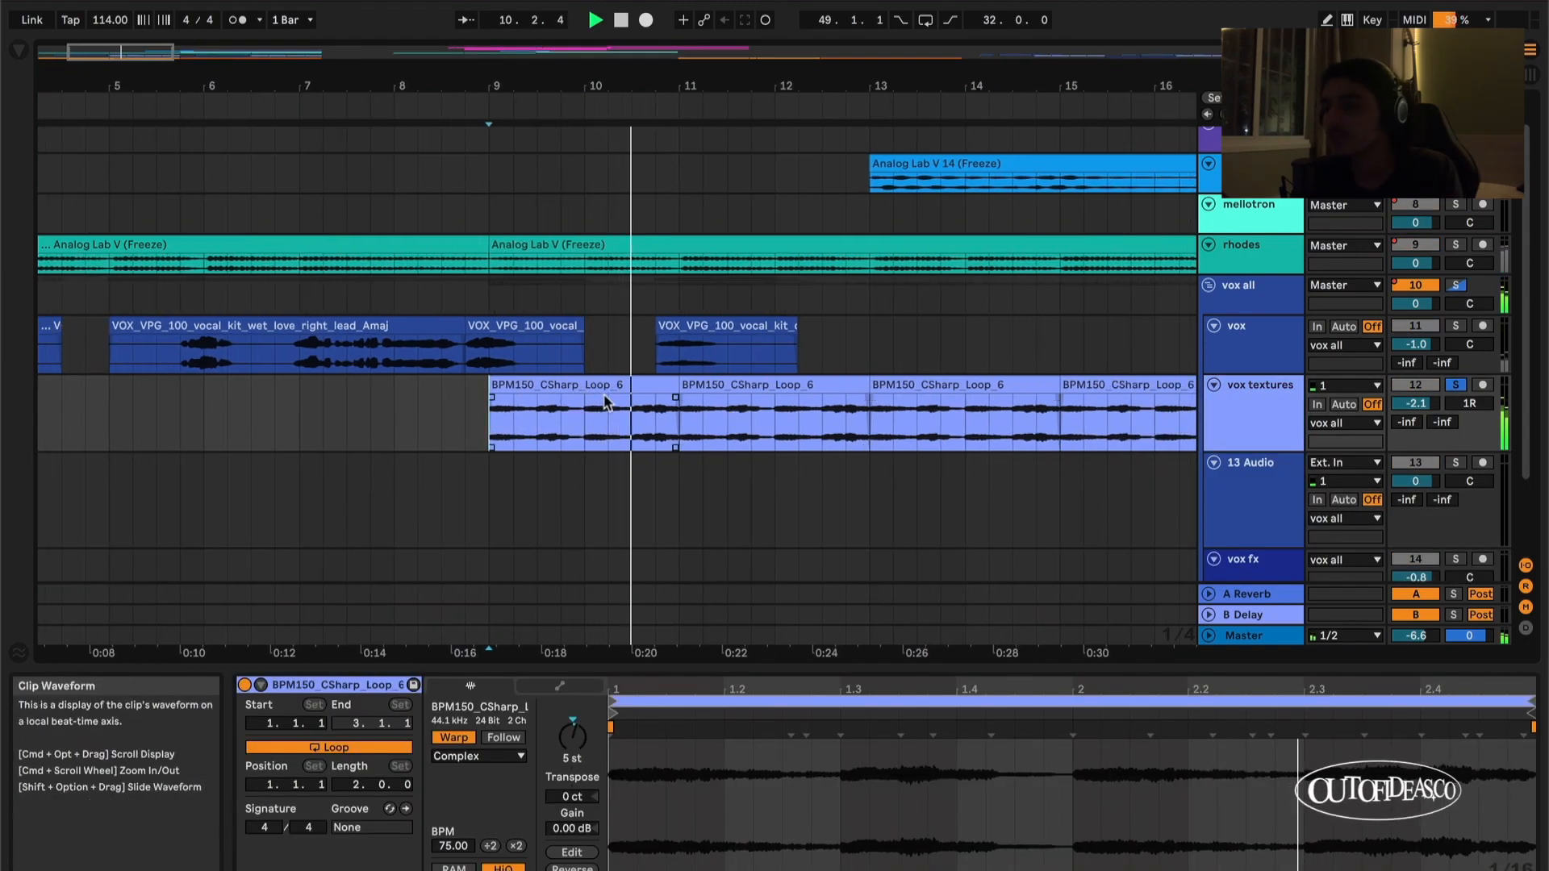
Step: Copy the first vox textures clip onto the temporary audio track and solo that track for playback
{"action": "left_click_drag", "start_coordinate": [613, 419], "coordinate": [613, 525]}
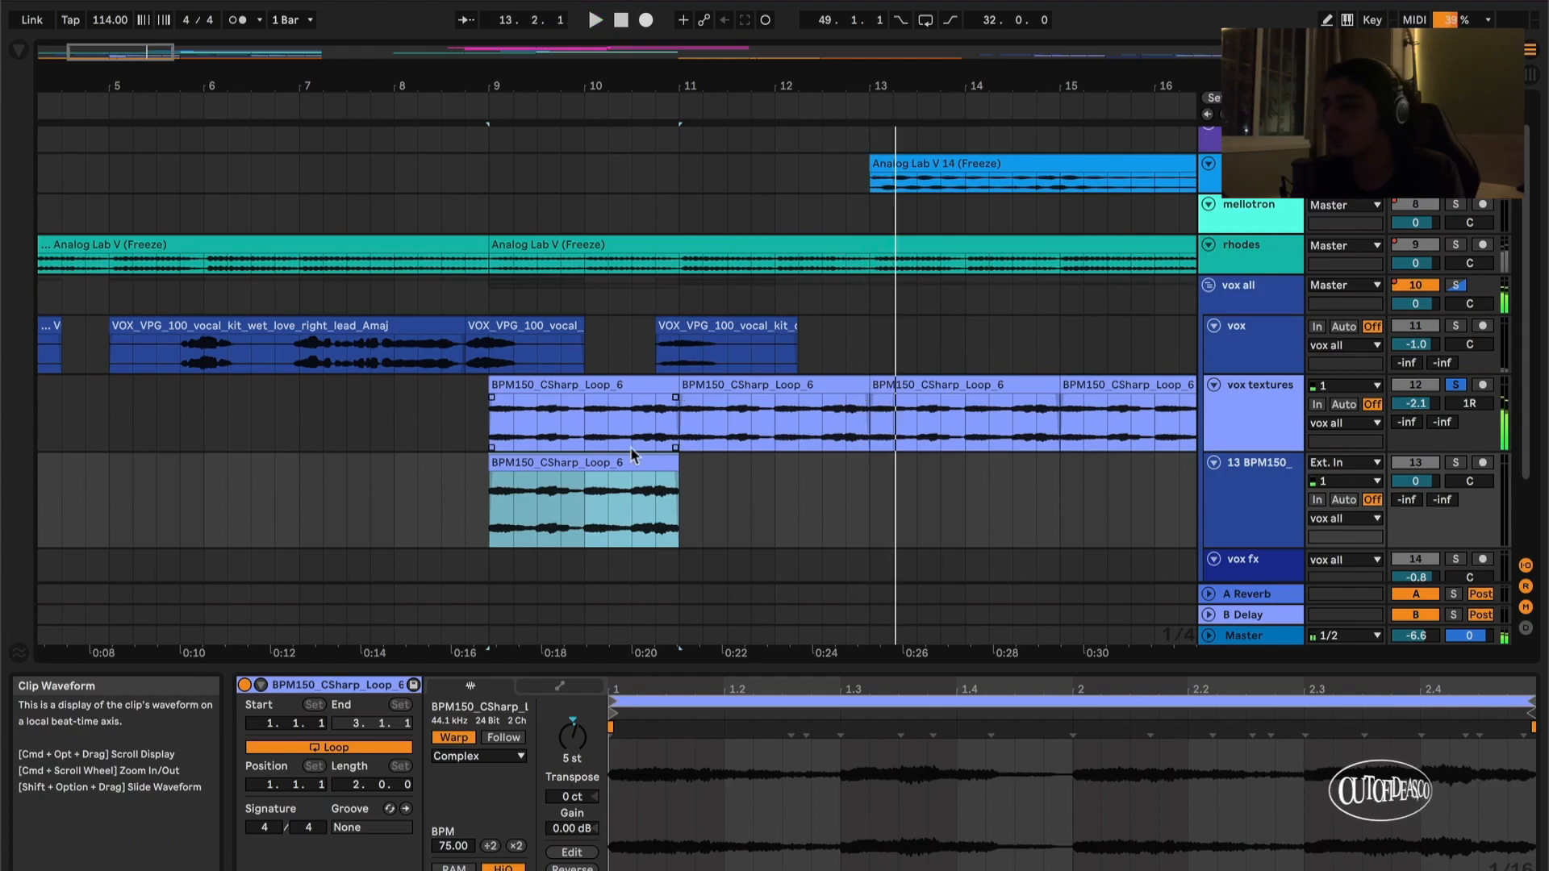
{"action": "key", "text": "s"}
{"action": "key", "text": "space"}
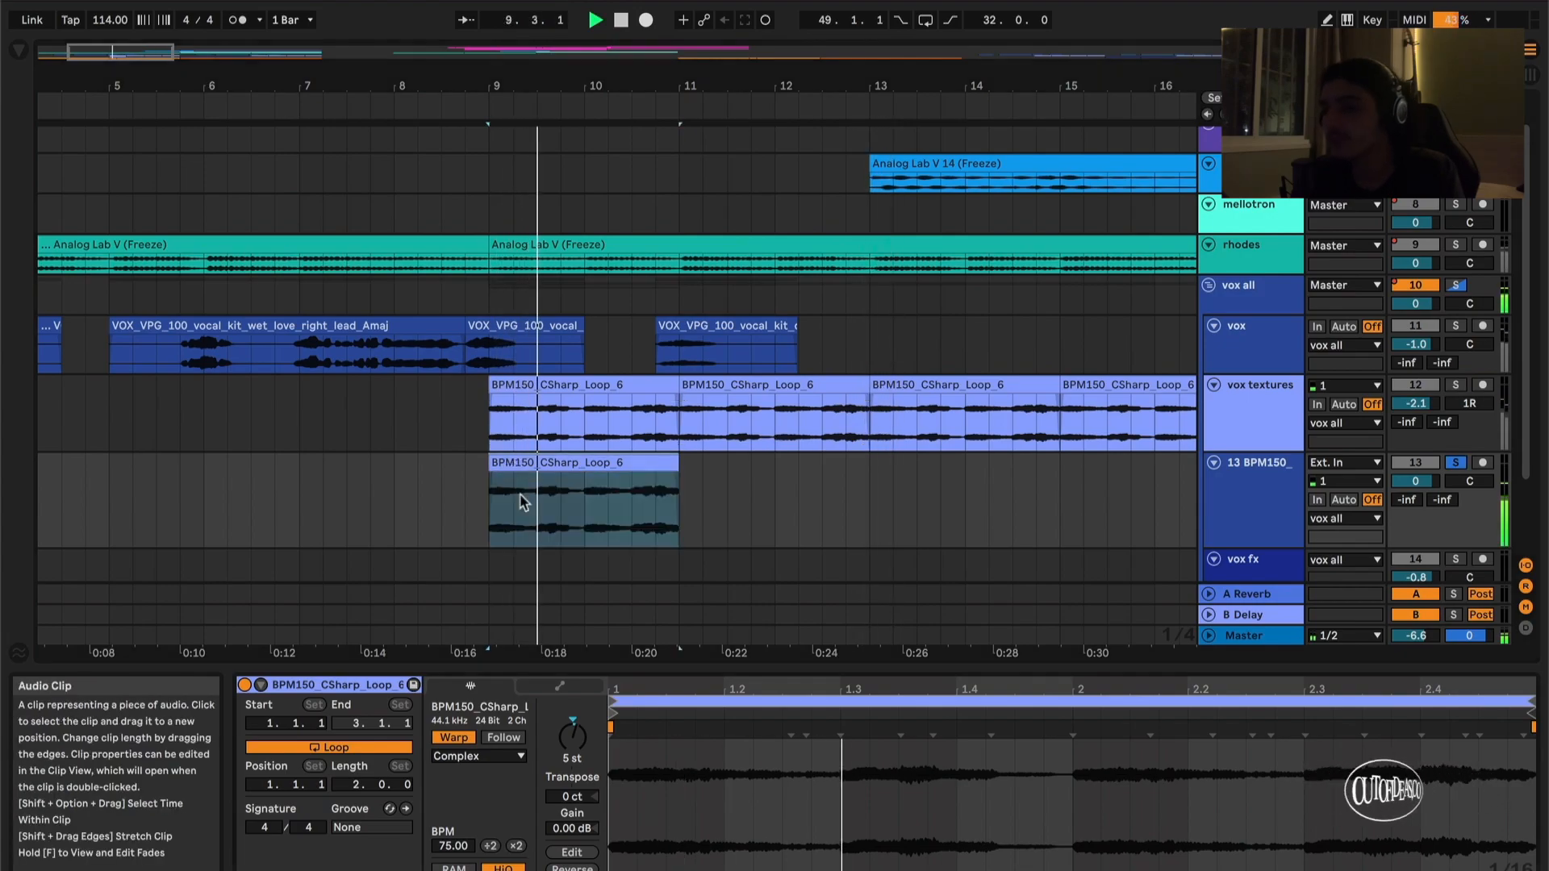
Step: Turn off warping on the copied texture clip and reset its transposition to 0 st
{"action": "left_click", "coordinate": [453, 738]}
{"action": "left_click", "coordinate": [572, 736]}
{"action": "key", "text": "Delete"}
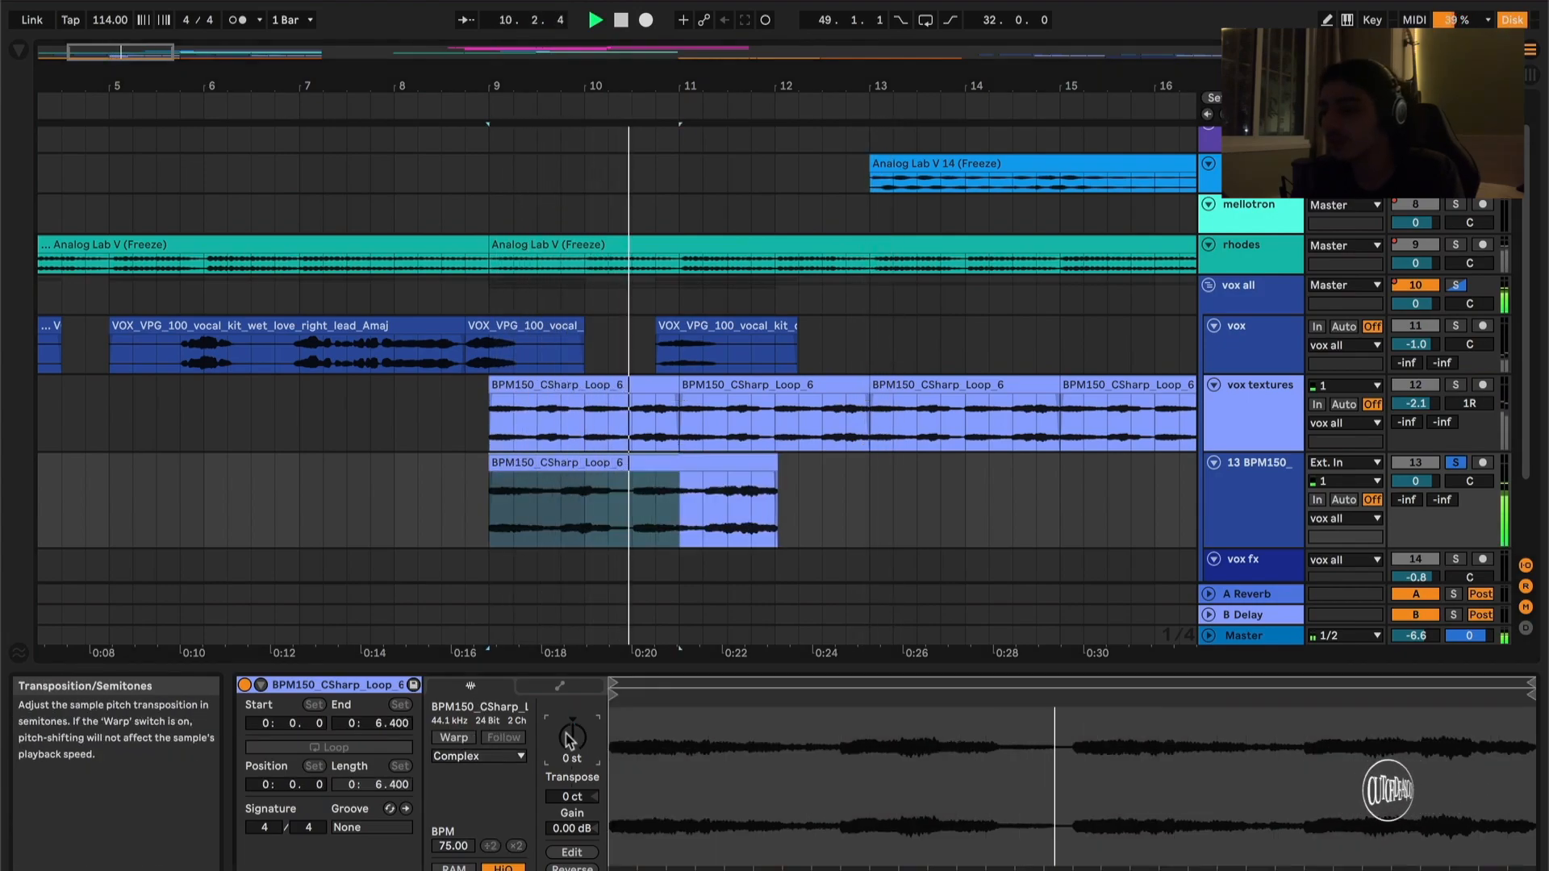
Step: Listen to the unwarped texture copy from bar 9 at its original pitch and speed
{"action": "scroll", "coordinate": [607, 593], "scroll_direction": "up", "scroll_amount": 2}
{"action": "left_click", "coordinate": [452, 521]}
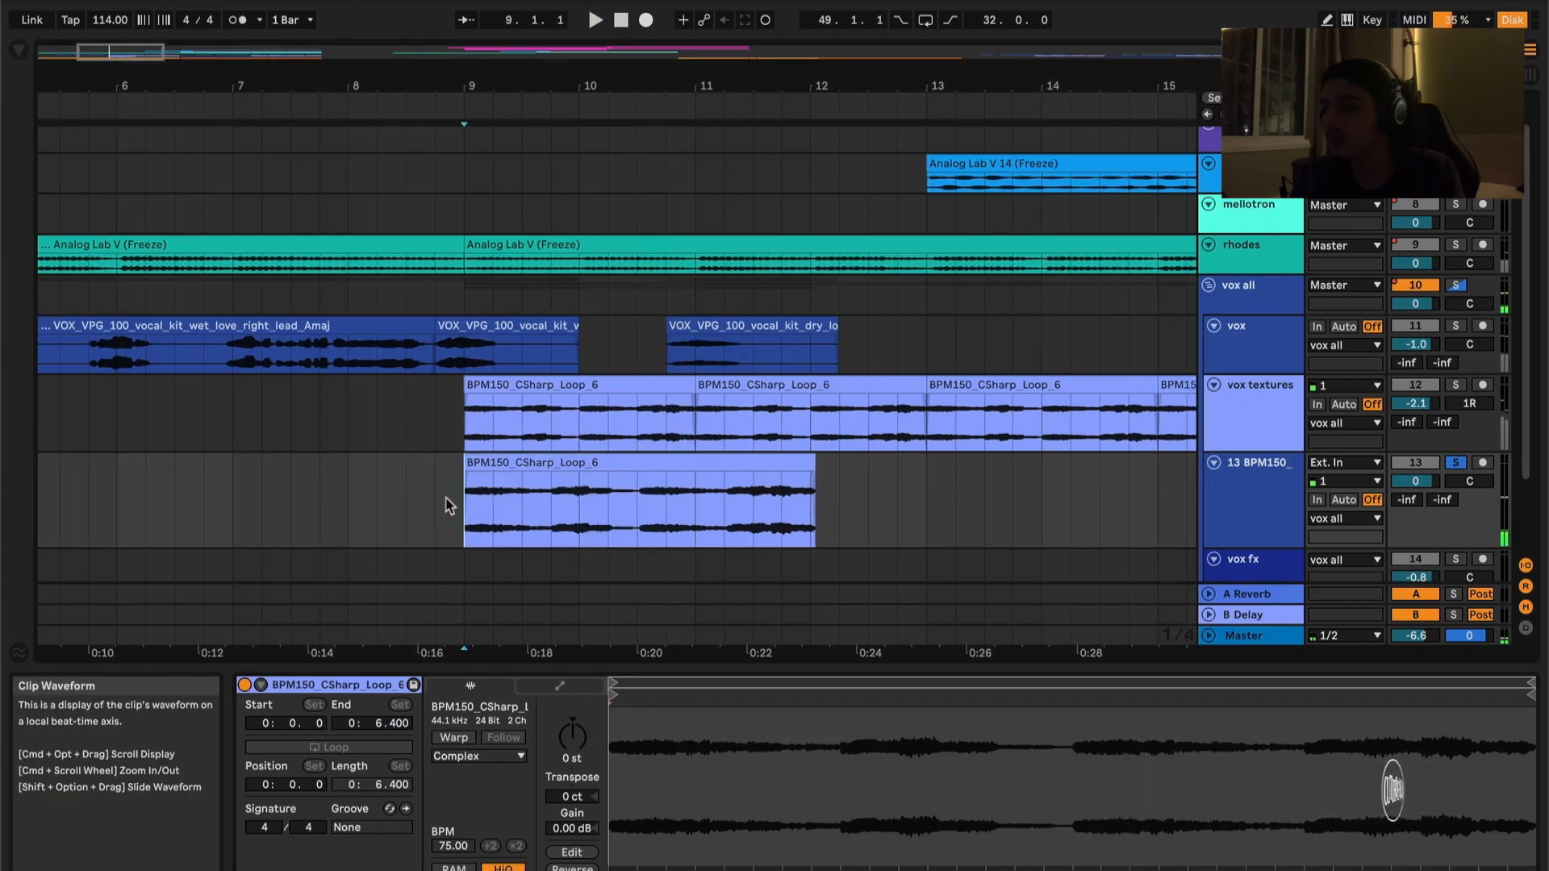
{"action": "key", "text": "plus"}
{"action": "key", "text": "minus"}
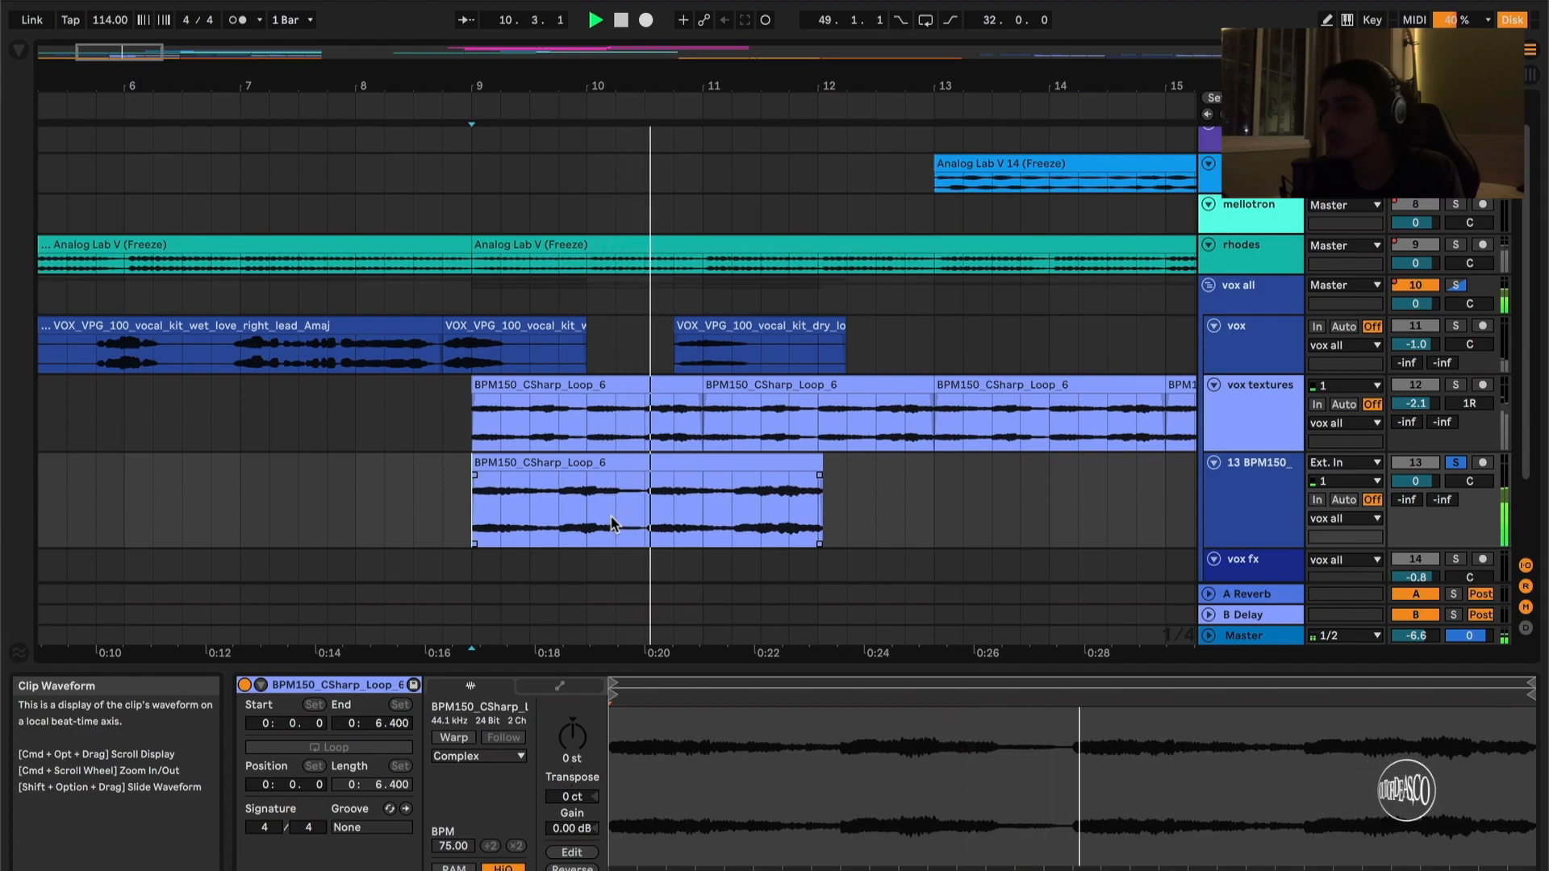
{"action": "key", "text": "minus"}
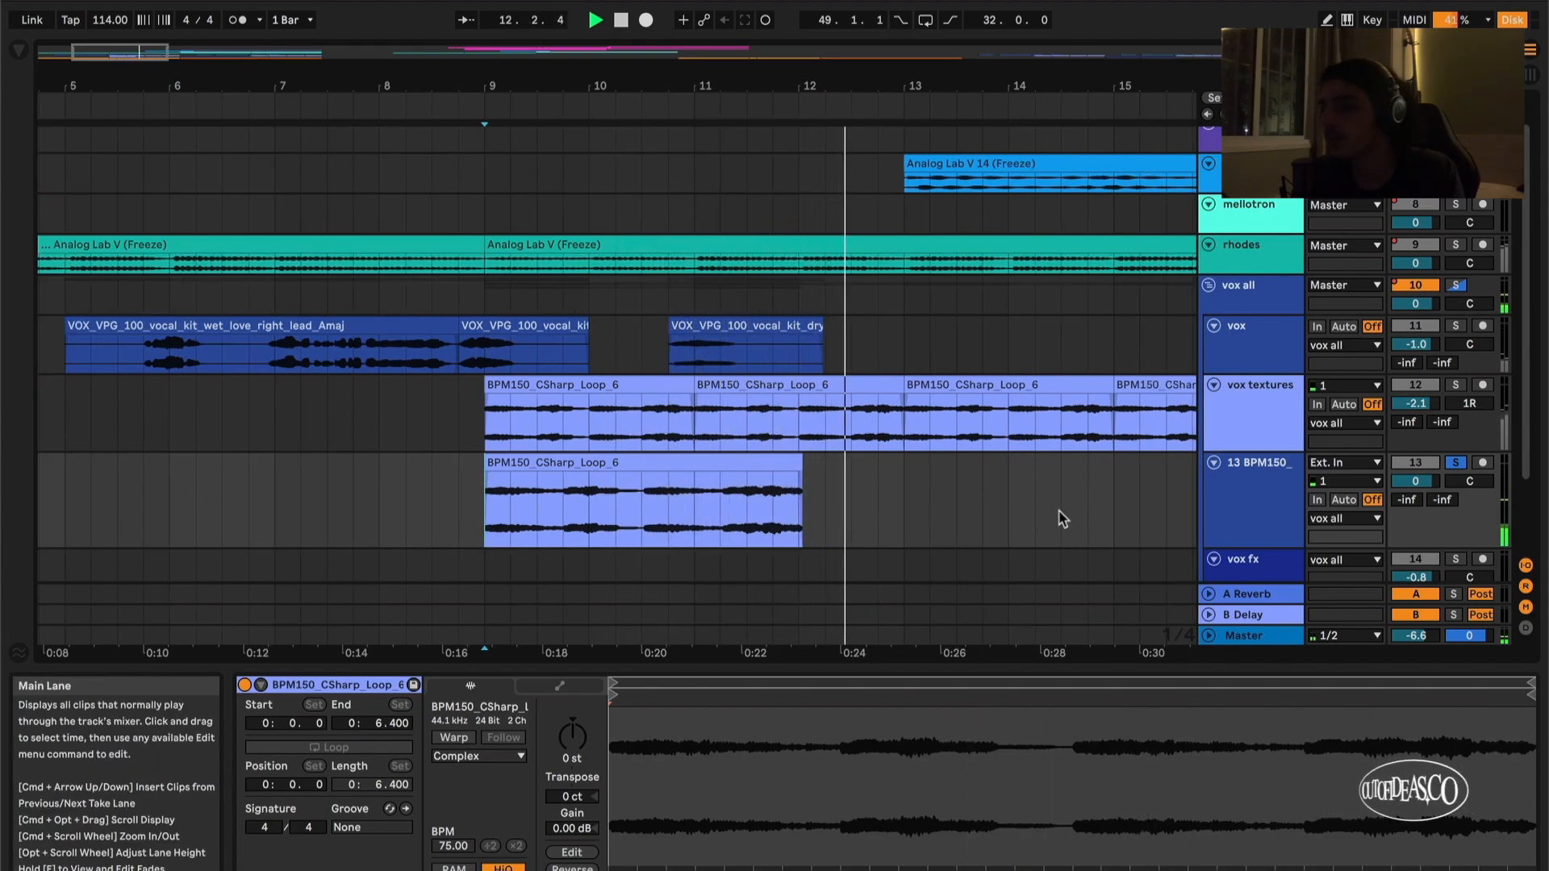
Step: Delete the temporary audio track holding the texture copy and place the insertion marker at bar 11 on vox textures
{"action": "key", "text": "space"}
{"action": "left_click", "coordinate": [1266, 500]}
{"action": "key", "text": "Delete"}
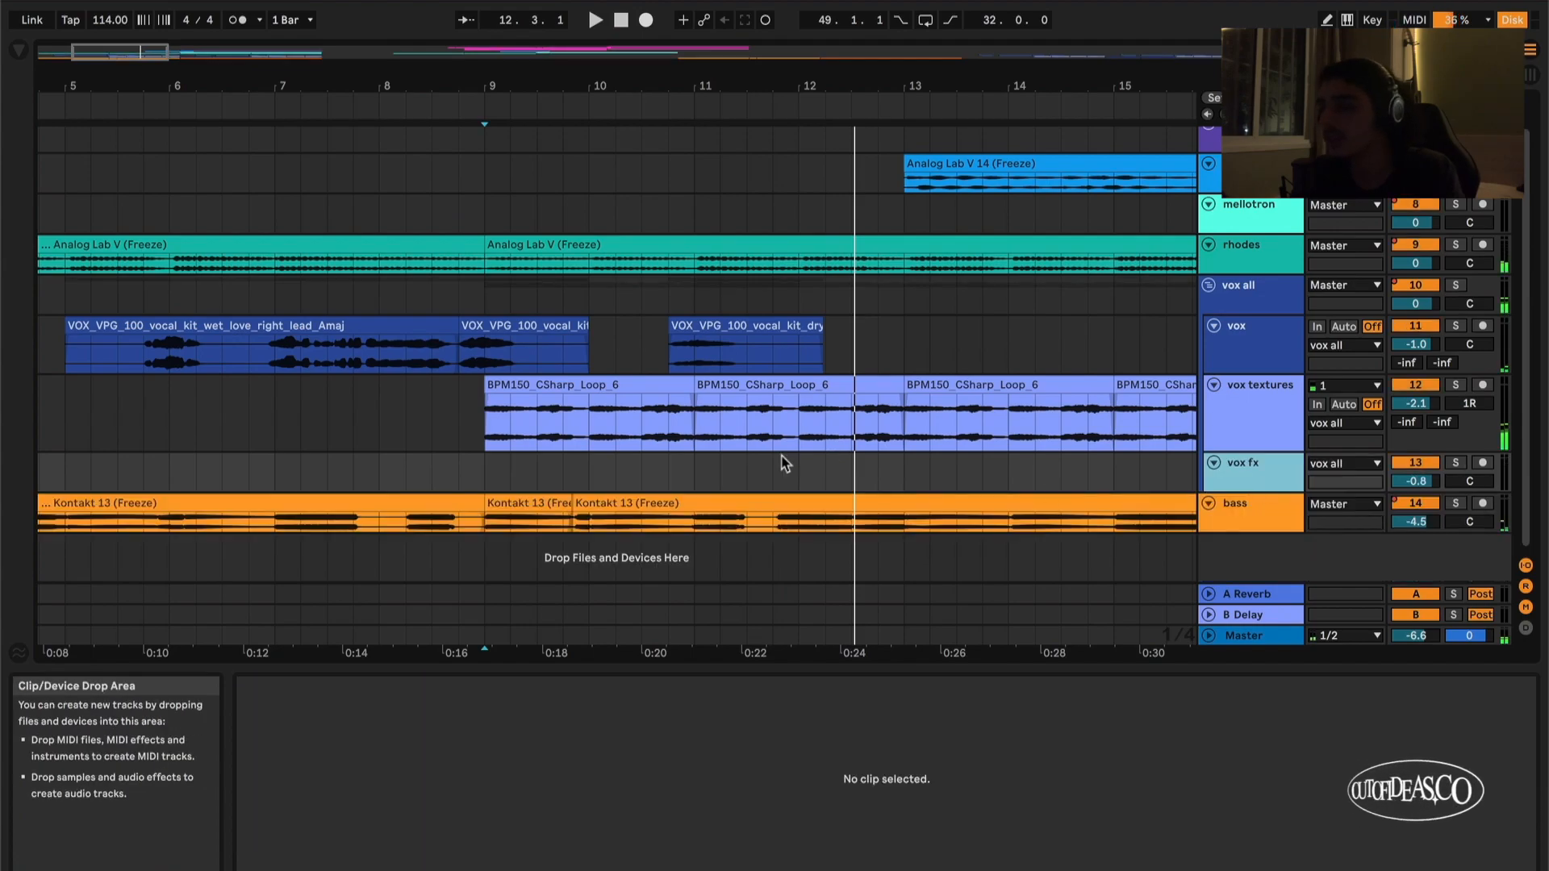
{"action": "left_click", "coordinate": [690, 420]}
Step: Collapse the vox textures track and play the soloed first vox fx clip at bar 17 with its waveform enlarged
{"action": "scroll", "coordinate": [737, 445], "scroll_direction": "down", "scroll_amount": 2}
{"action": "scroll", "coordinate": [807, 452], "scroll_direction": "right", "scroll_amount": 1}
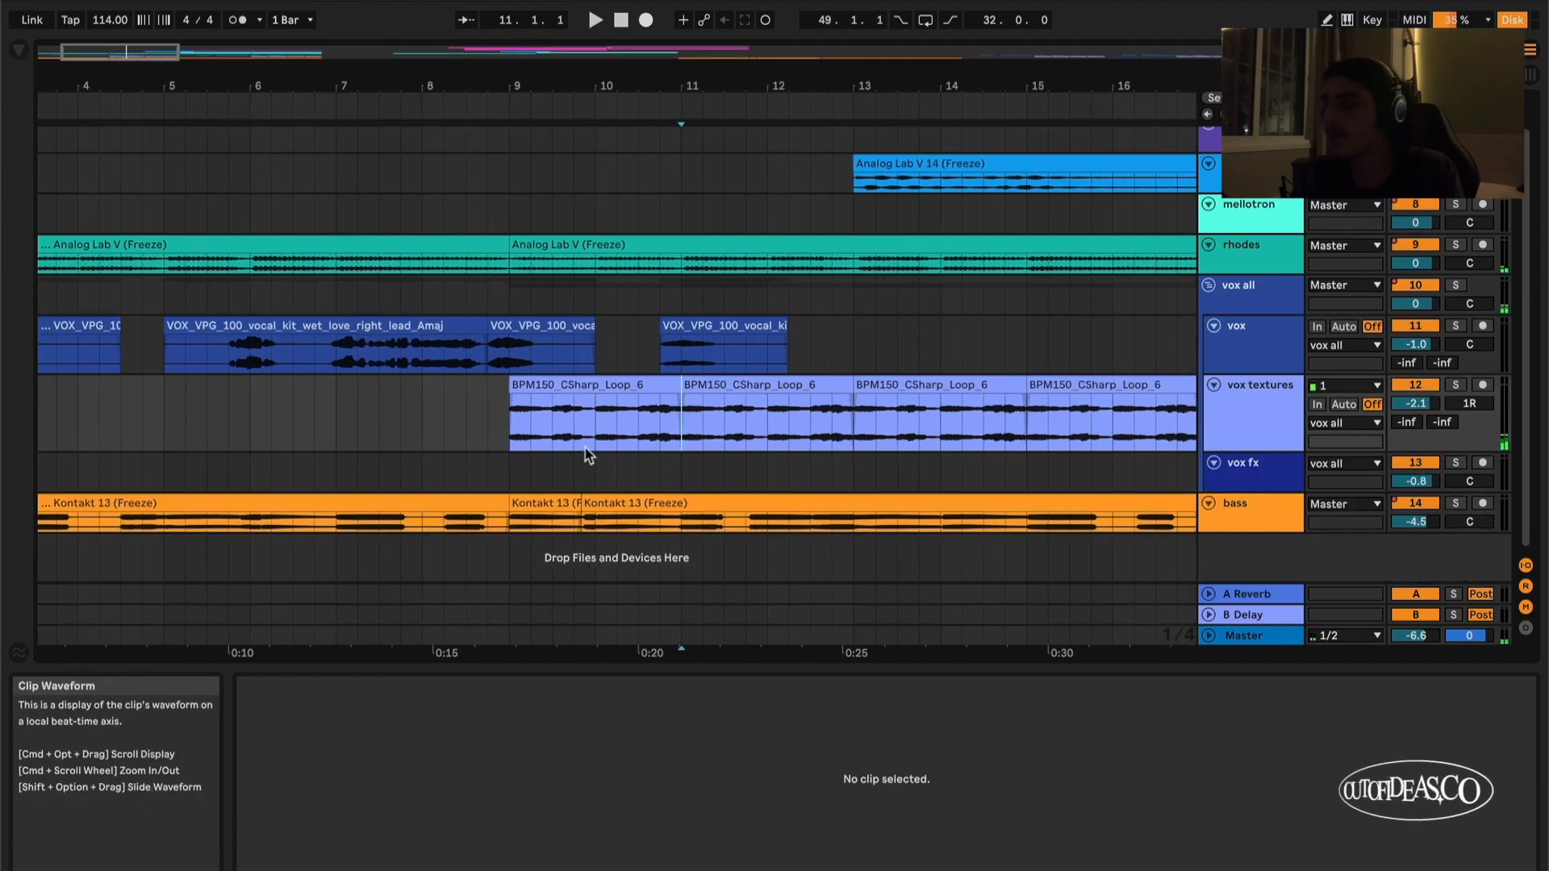
{"action": "scroll", "coordinate": [614, 459], "scroll_direction": "right", "scroll_amount": 2}
{"action": "scroll", "coordinate": [694, 457], "scroll_direction": "down", "scroll_amount": 2}
{"action": "scroll", "coordinate": [726, 436], "scroll_direction": "up", "scroll_amount": 1}
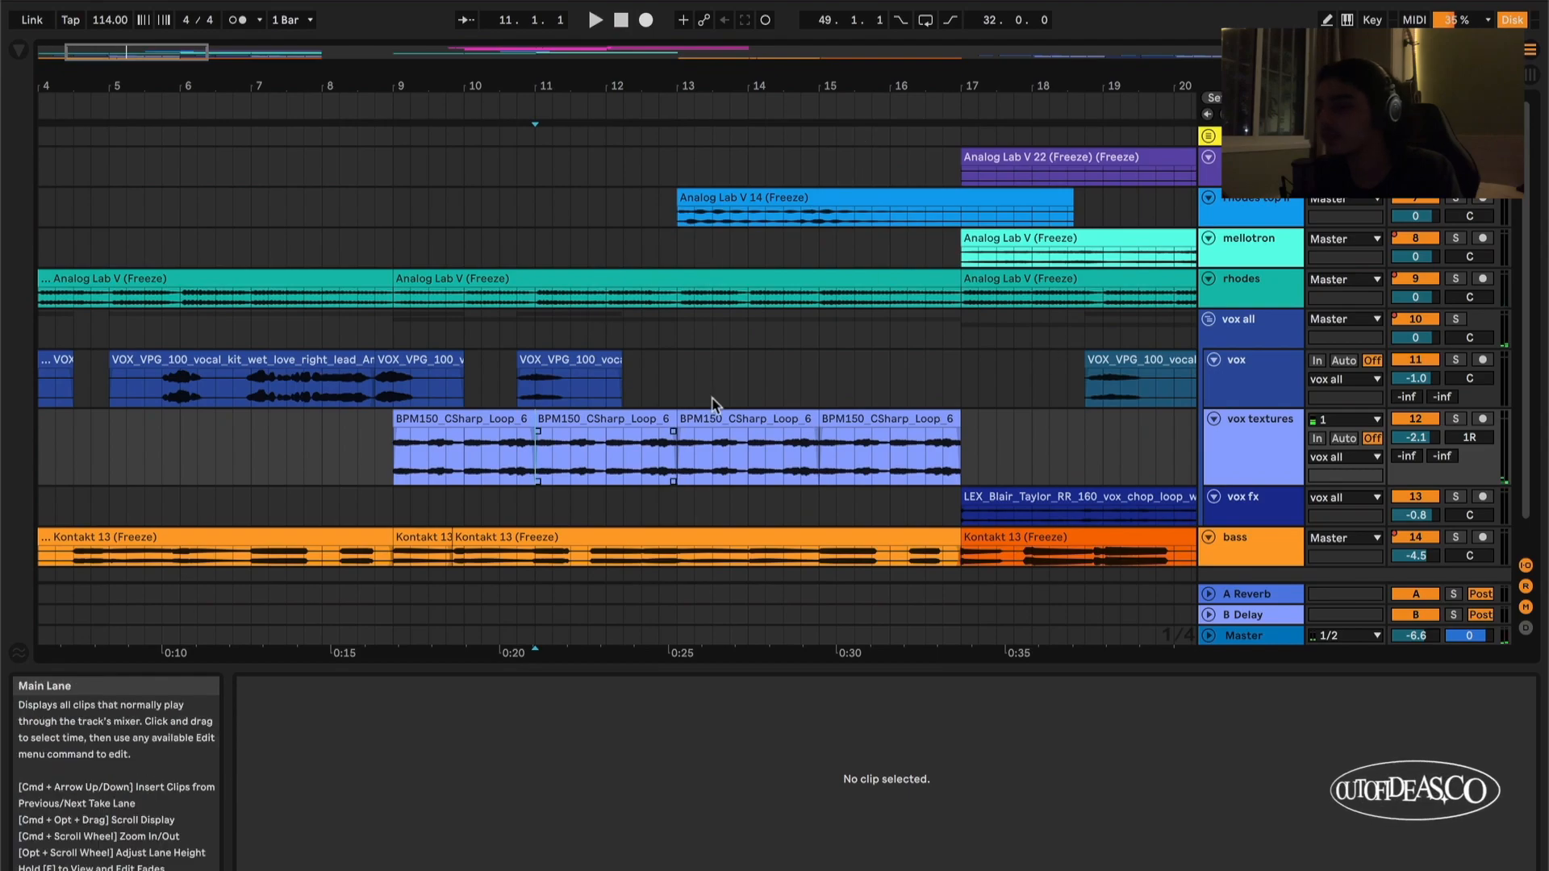
{"action": "scroll", "coordinate": [807, 468], "scroll_direction": "right", "scroll_amount": 1}
{"action": "scroll", "coordinate": [852, 495], "scroll_direction": "up", "scroll_amount": 2}
{"action": "left_click_drag", "start_coordinate": [1253, 487], "coordinate": [1249, 428]}
{"action": "left_click", "coordinate": [966, 445]}
{"action": "key", "text": "z"}
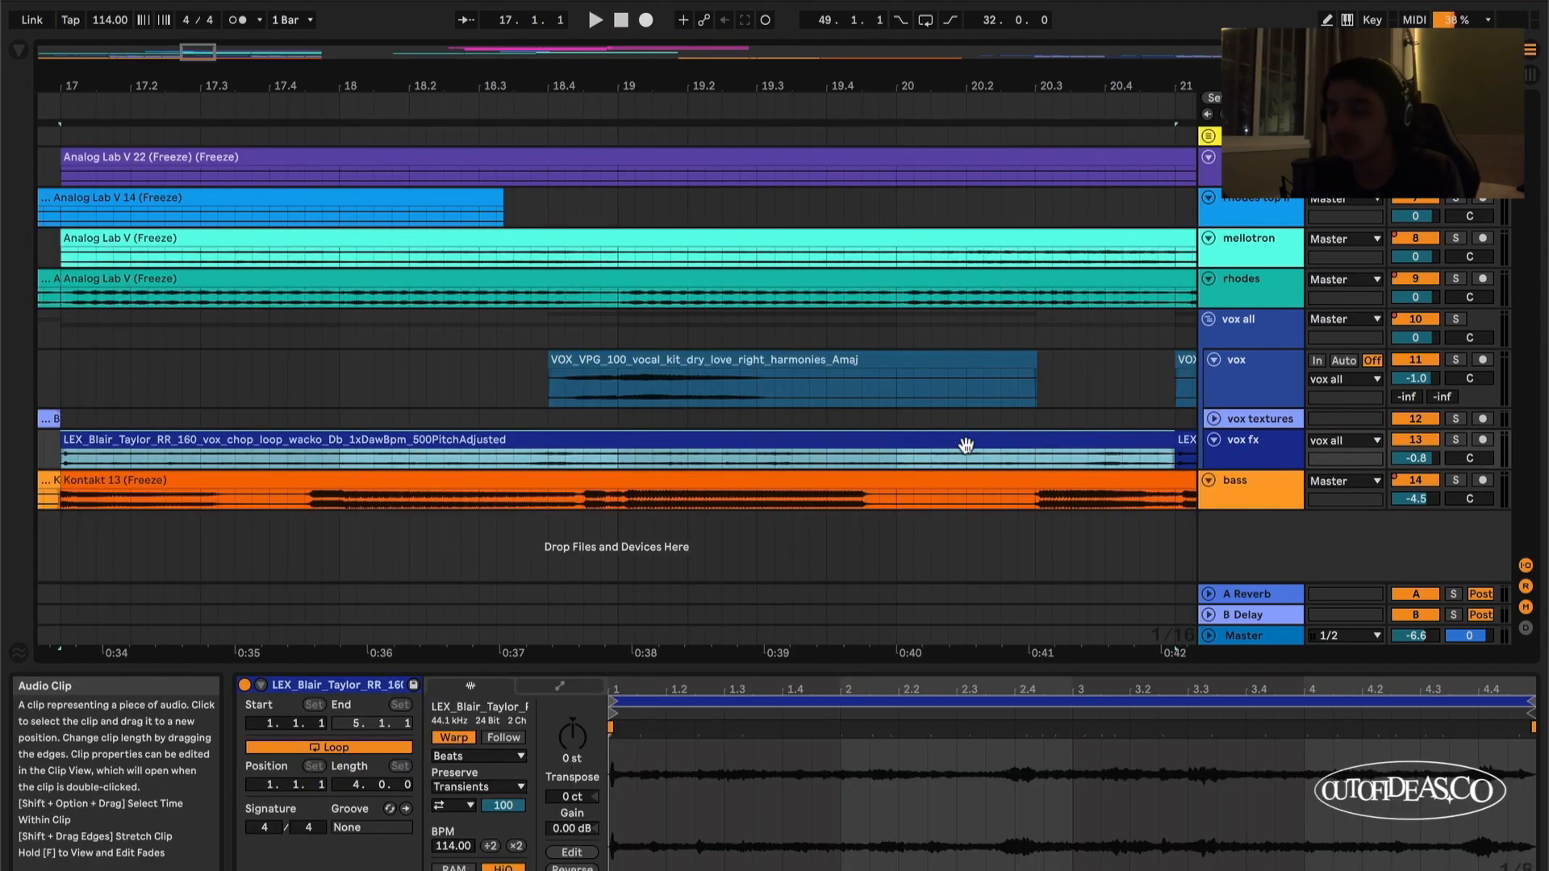
{"action": "key", "text": "z"}
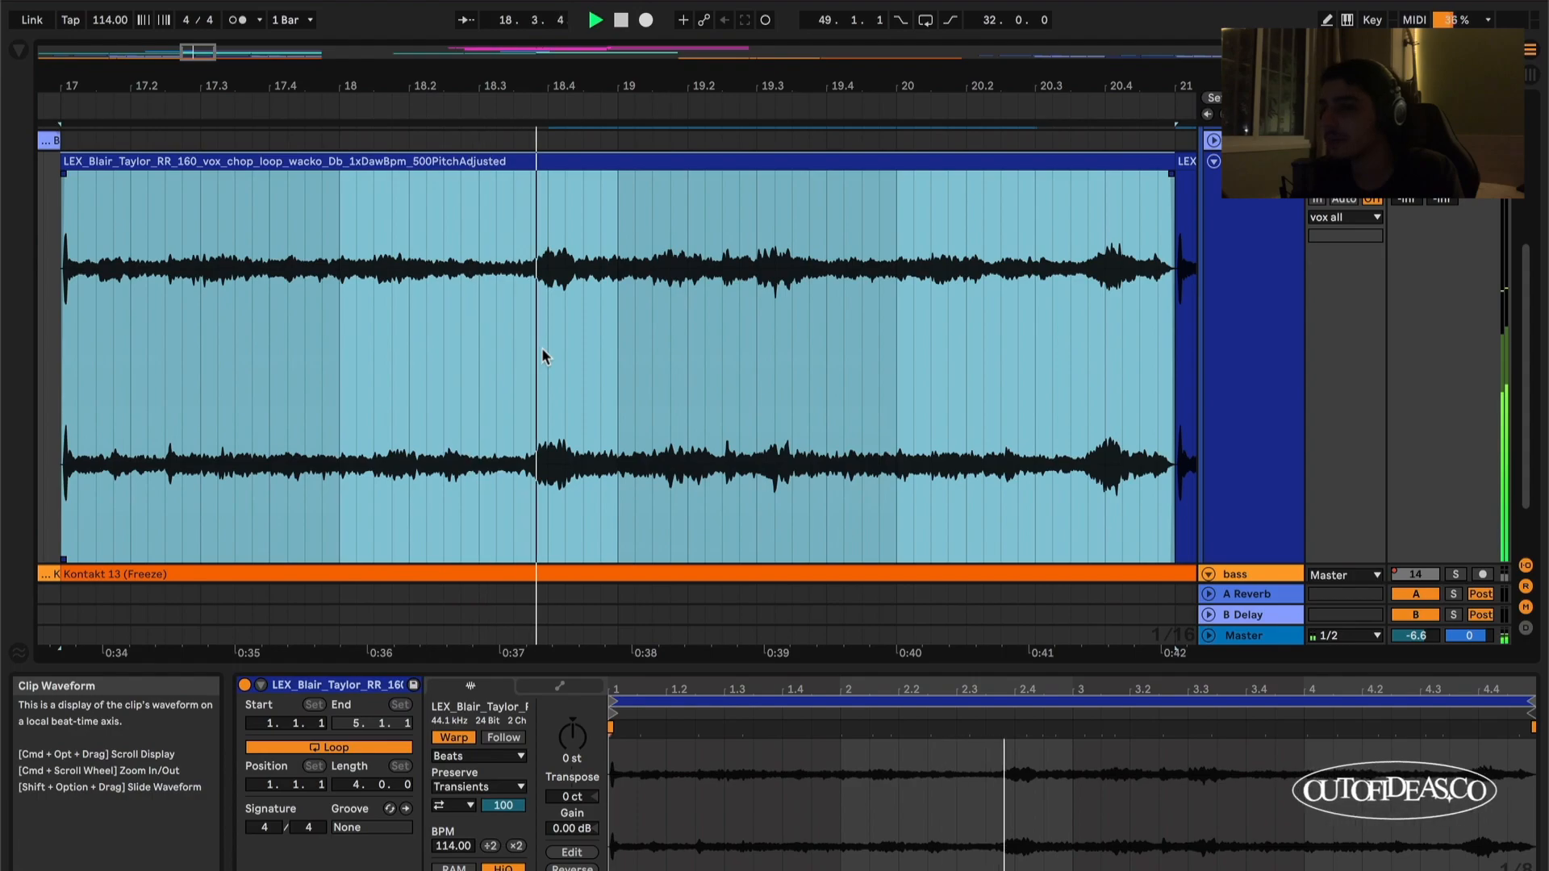
Step: Keep listening to vox fx into its second clip, select both of its clips and stop playback
{"action": "key", "text": "x"}
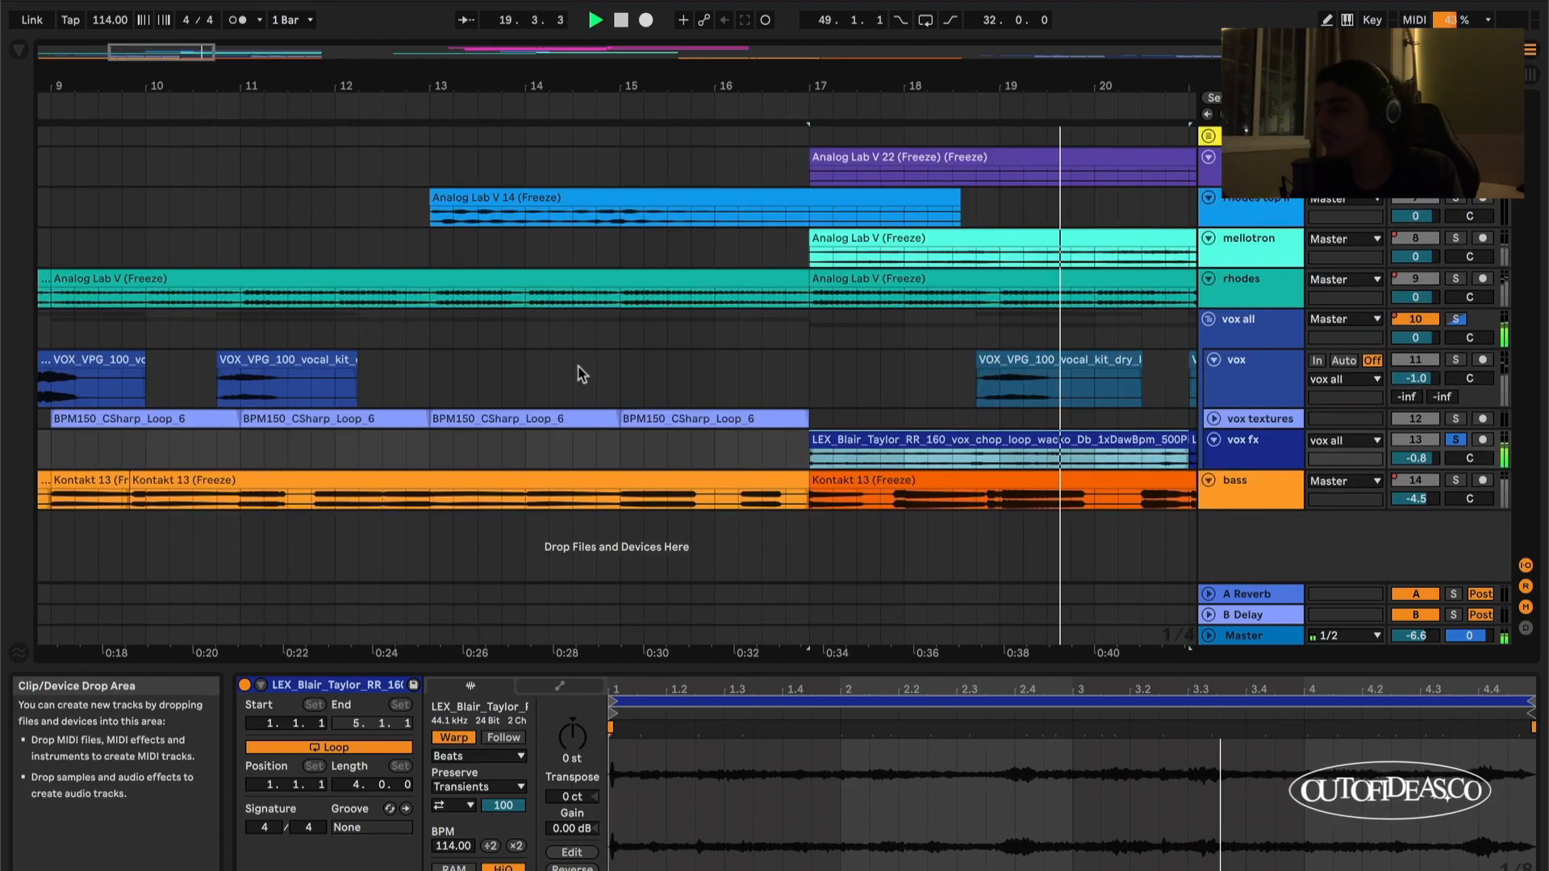
{"action": "scroll", "coordinate": [944, 475], "scroll_direction": "up", "scroll_amount": 2}
{"action": "scroll", "coordinate": [888, 473], "scroll_direction": "right", "scroll_amount": 3}
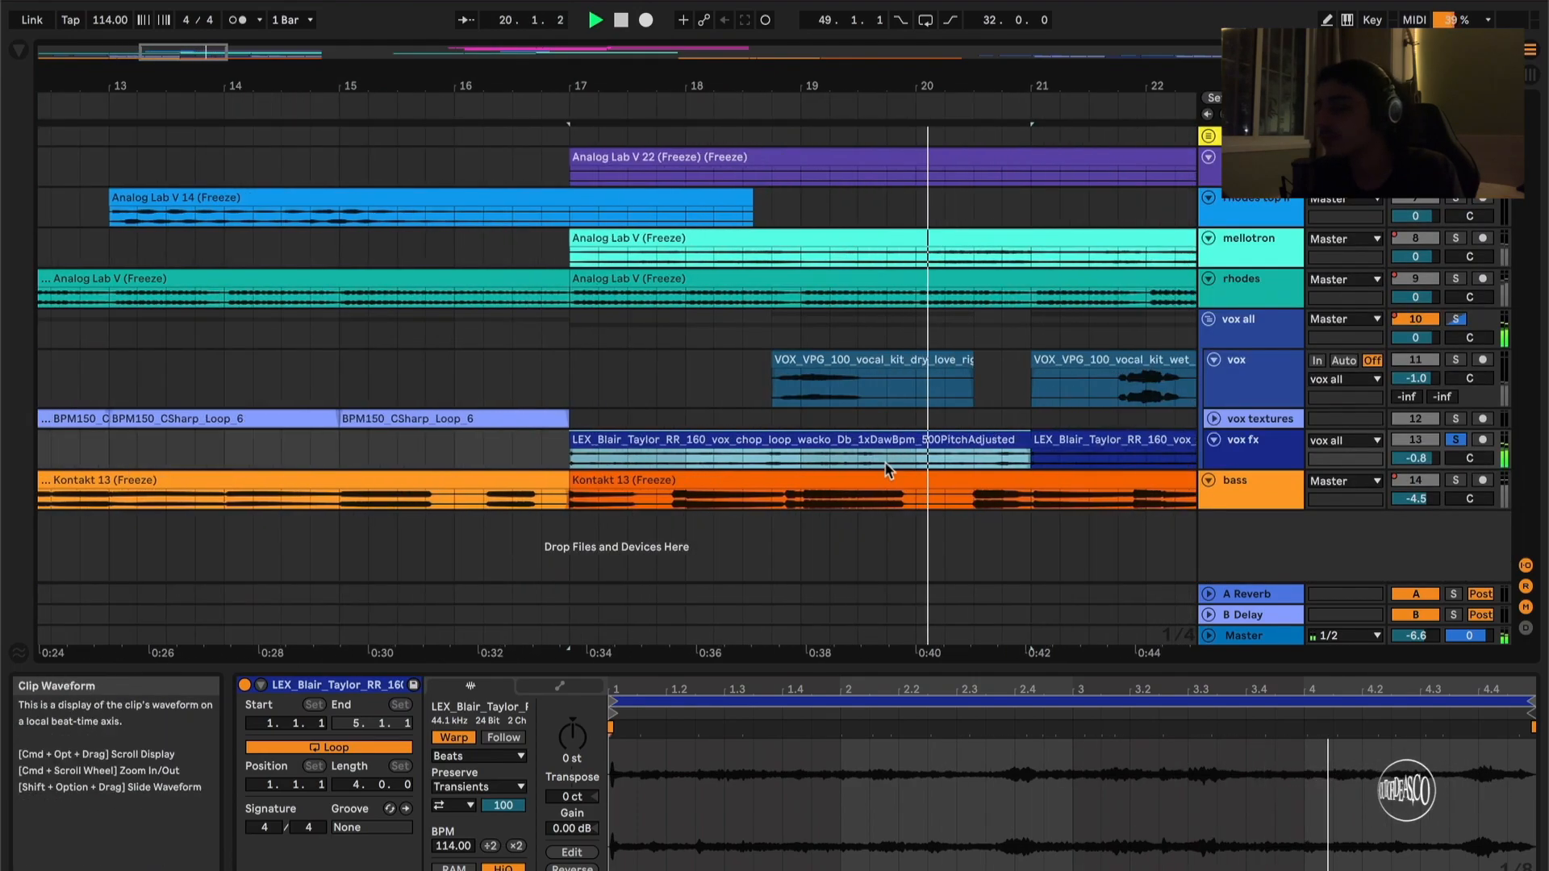
{"action": "left_click", "coordinate": [1049, 444], "text": "shift"}
{"action": "key", "text": "z"}
{"action": "key", "text": "space"}
{"action": "scroll", "coordinate": [799, 476], "scroll_direction": "down", "scroll_amount": 3}
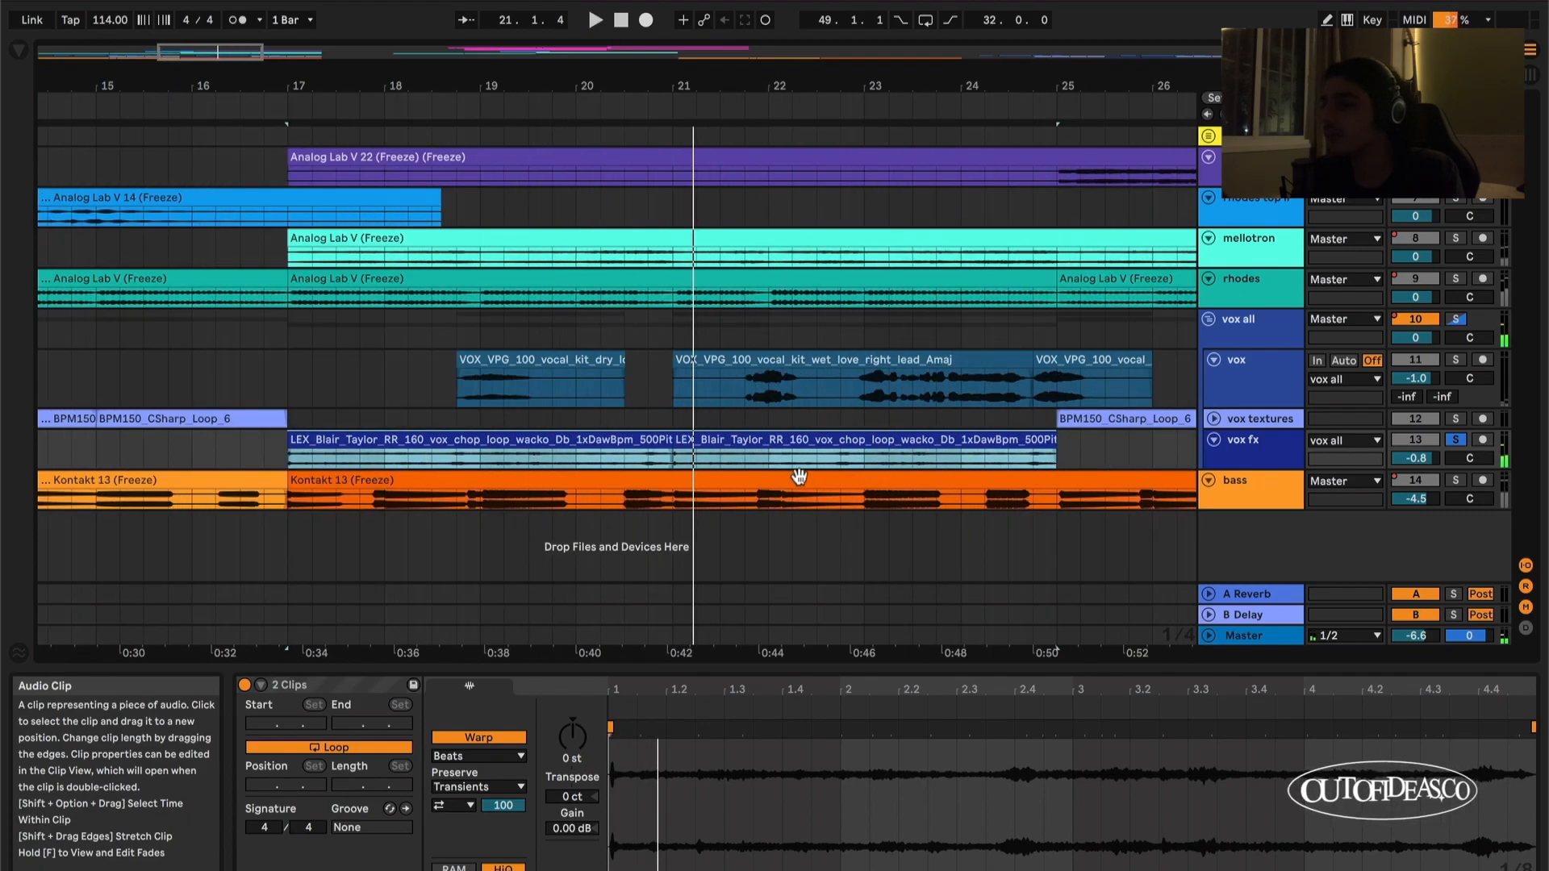
Step: Expand the vox textures track and reduce the vox and vox textures tracks to compact heights
{"action": "left_click_drag", "start_coordinate": [1251, 427], "coordinate": [1255, 464]}
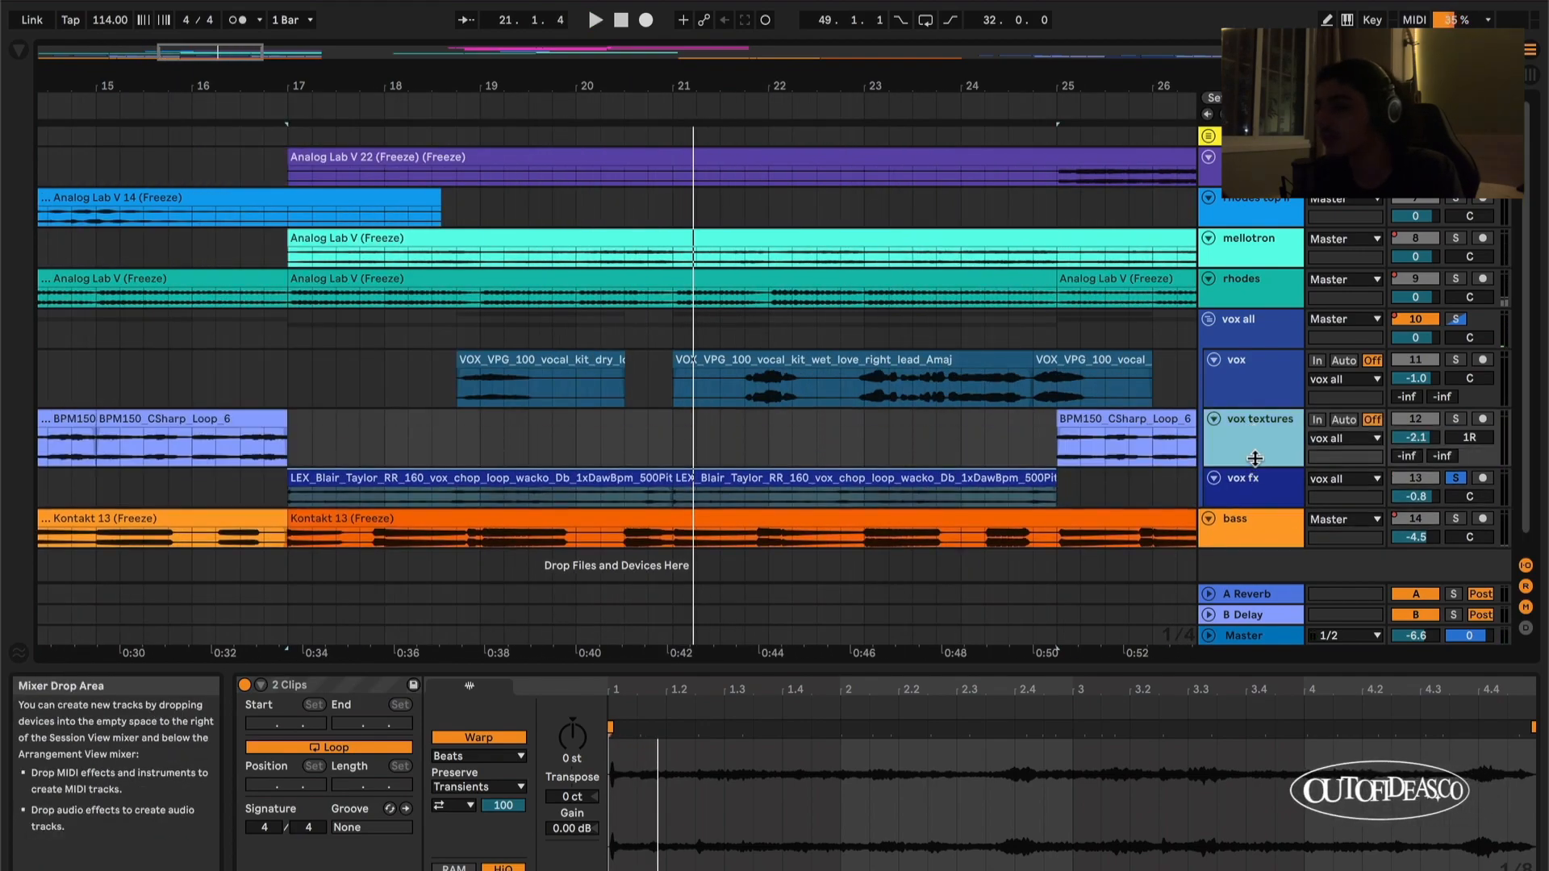
{"action": "left_click_drag", "start_coordinate": [1266, 408], "coordinate": [1267, 389]}
{"action": "left_click_drag", "start_coordinate": [1252, 448], "coordinate": [1254, 431]}
Step: Play the soloed vox fx part from bar 17 with its track enlarged, and restore the compact track height
{"action": "scroll", "coordinate": [698, 464], "scroll_direction": "down", "scroll_amount": 2}
{"action": "left_click", "coordinate": [364, 466]}
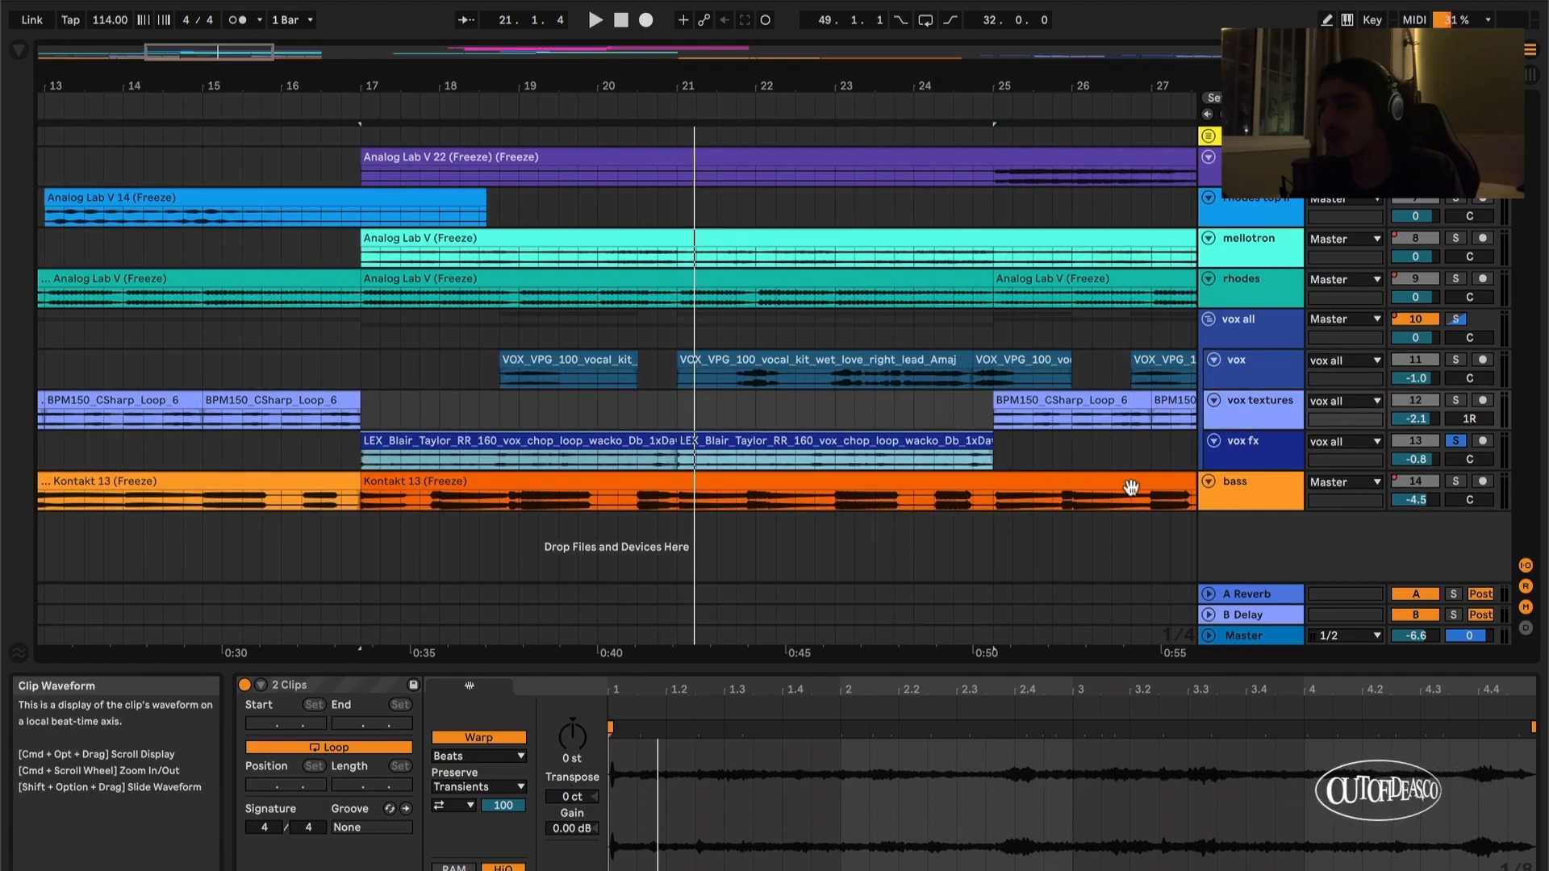
{"action": "left_click_drag", "start_coordinate": [1268, 467], "coordinate": [1267, 539]}
{"action": "key", "text": "space"}
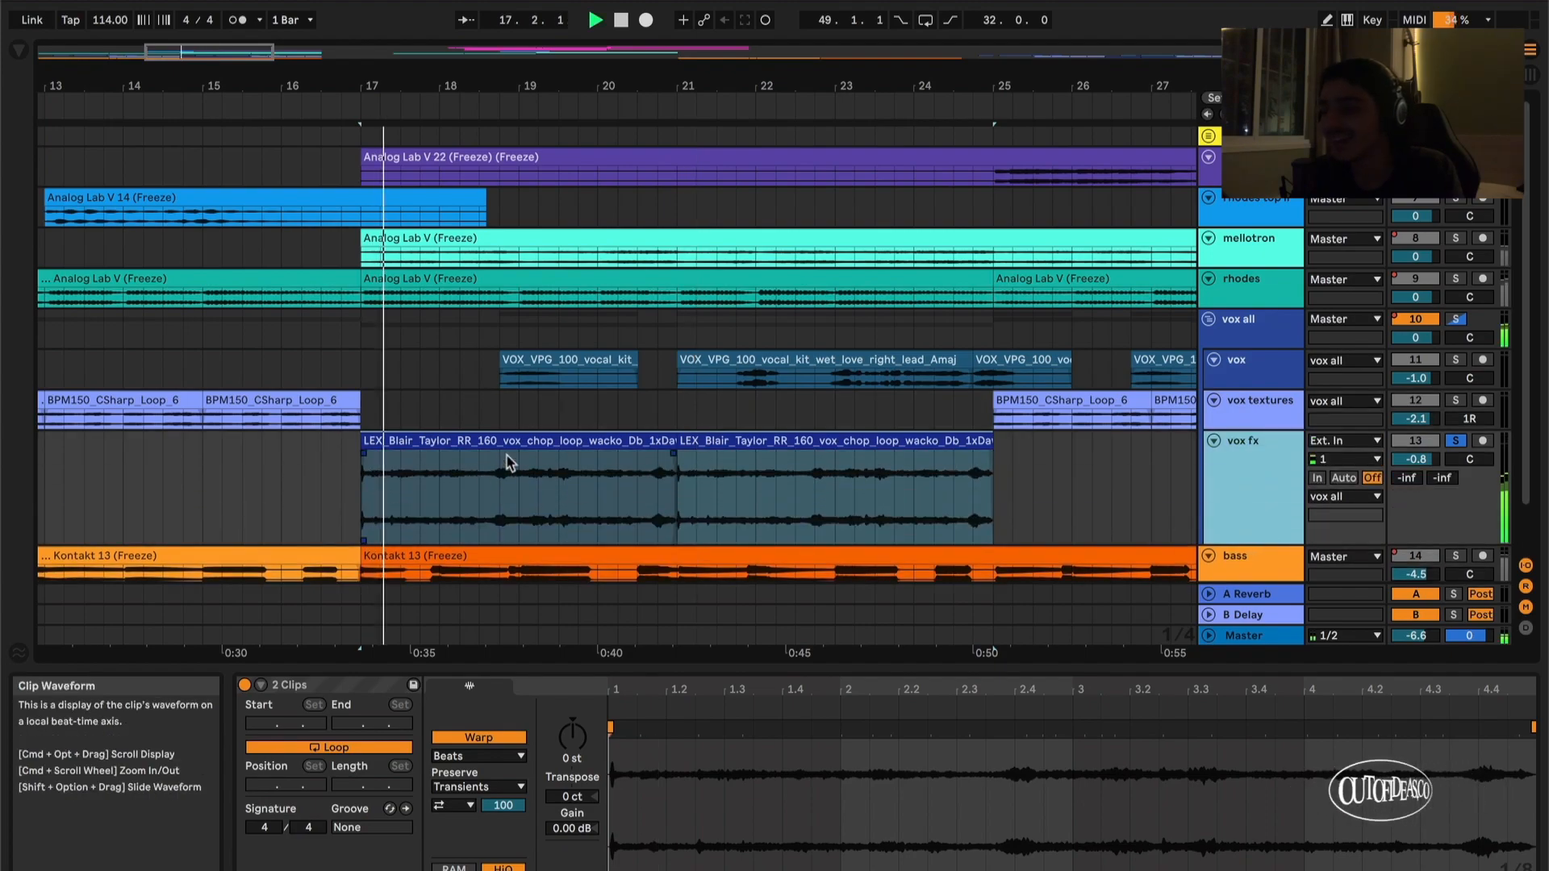
{"action": "scroll", "coordinate": [945, 479], "scroll_direction": "down", "scroll_amount": 1}
{"action": "scroll", "coordinate": [643, 449], "scroll_direction": "down", "scroll_amount": 1}
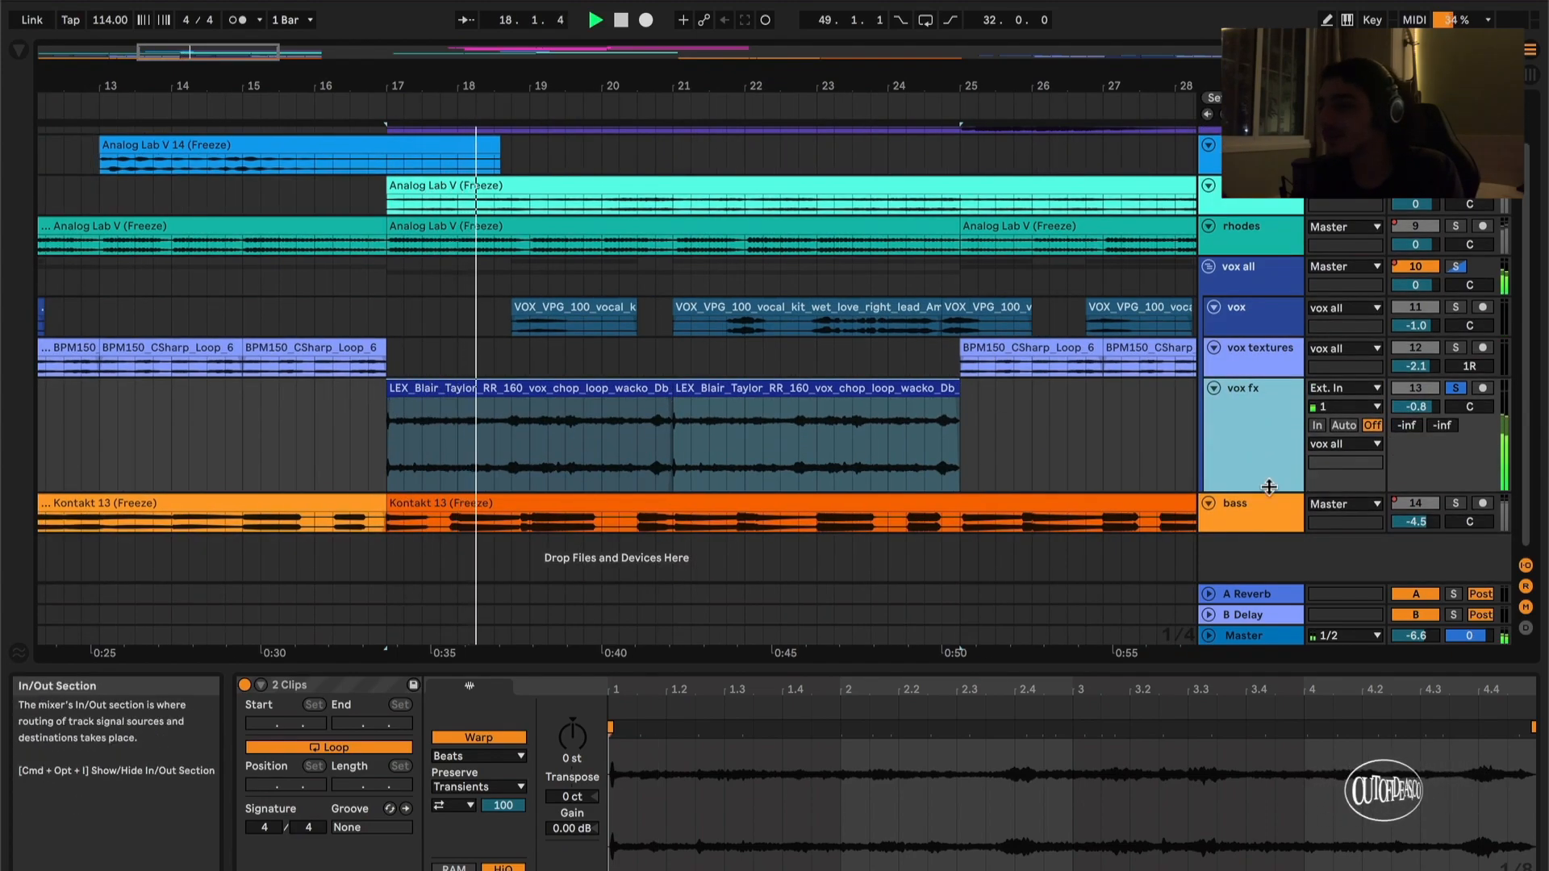
{"action": "left_click_drag", "start_coordinate": [1269, 492], "coordinate": [1269, 423]}
{"action": "key", "text": "space"}
Step: Solo the vox track, place the insertion marker at its clip at 18.4.1 and show the track's effect chain
{"action": "scroll", "coordinate": [748, 457], "scroll_direction": "down", "scroll_amount": 3}
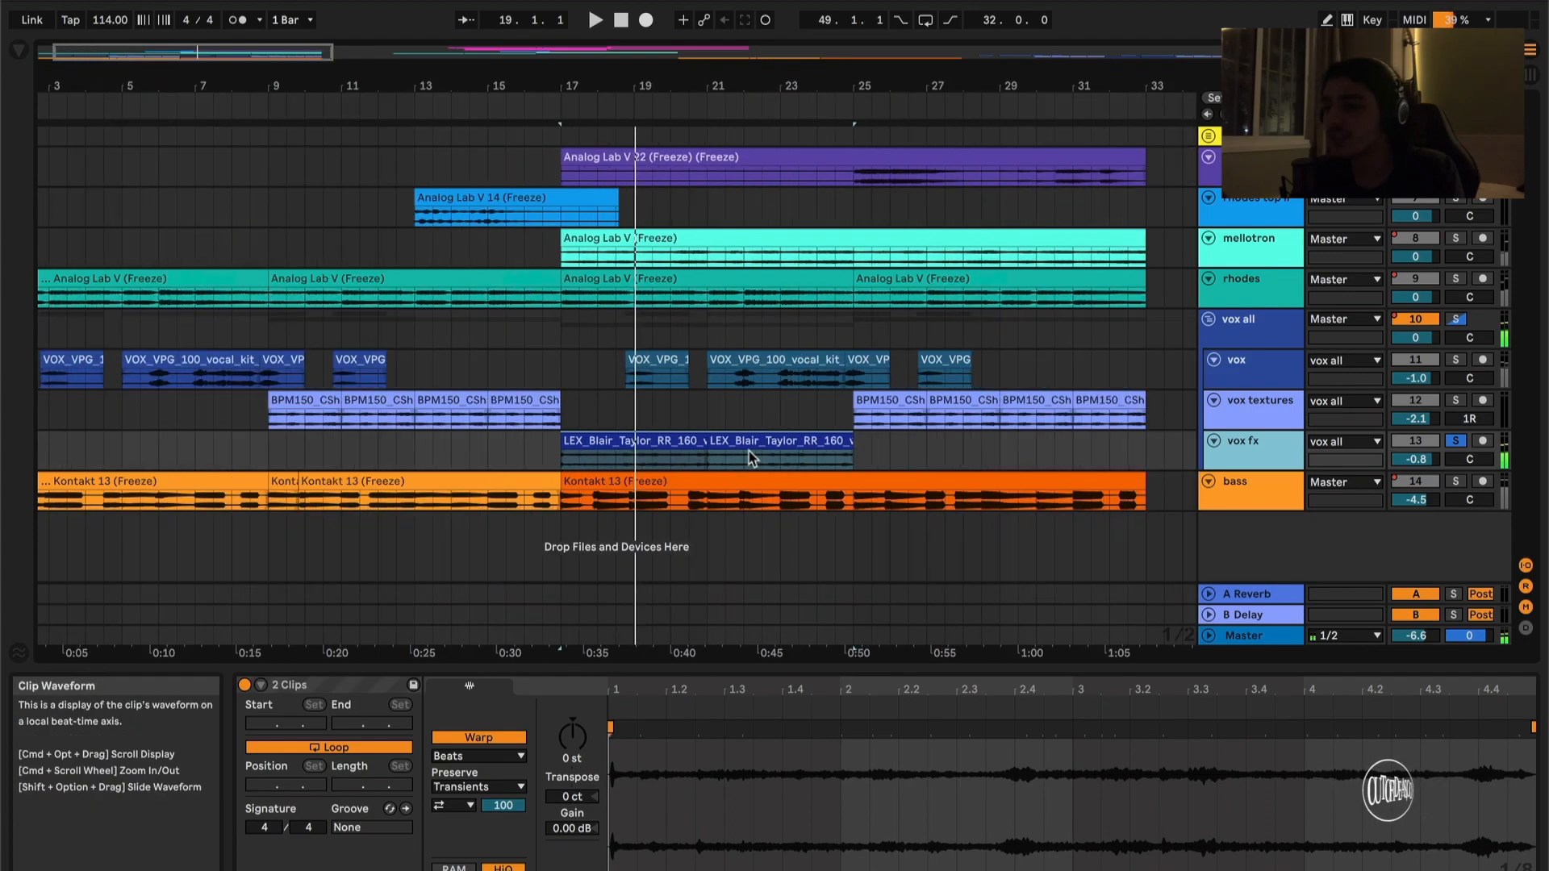
{"action": "scroll", "coordinate": [831, 472], "scroll_direction": "down", "scroll_amount": 1}
{"action": "scroll", "coordinate": [561, 389], "scroll_direction": "up", "scroll_amount": 2}
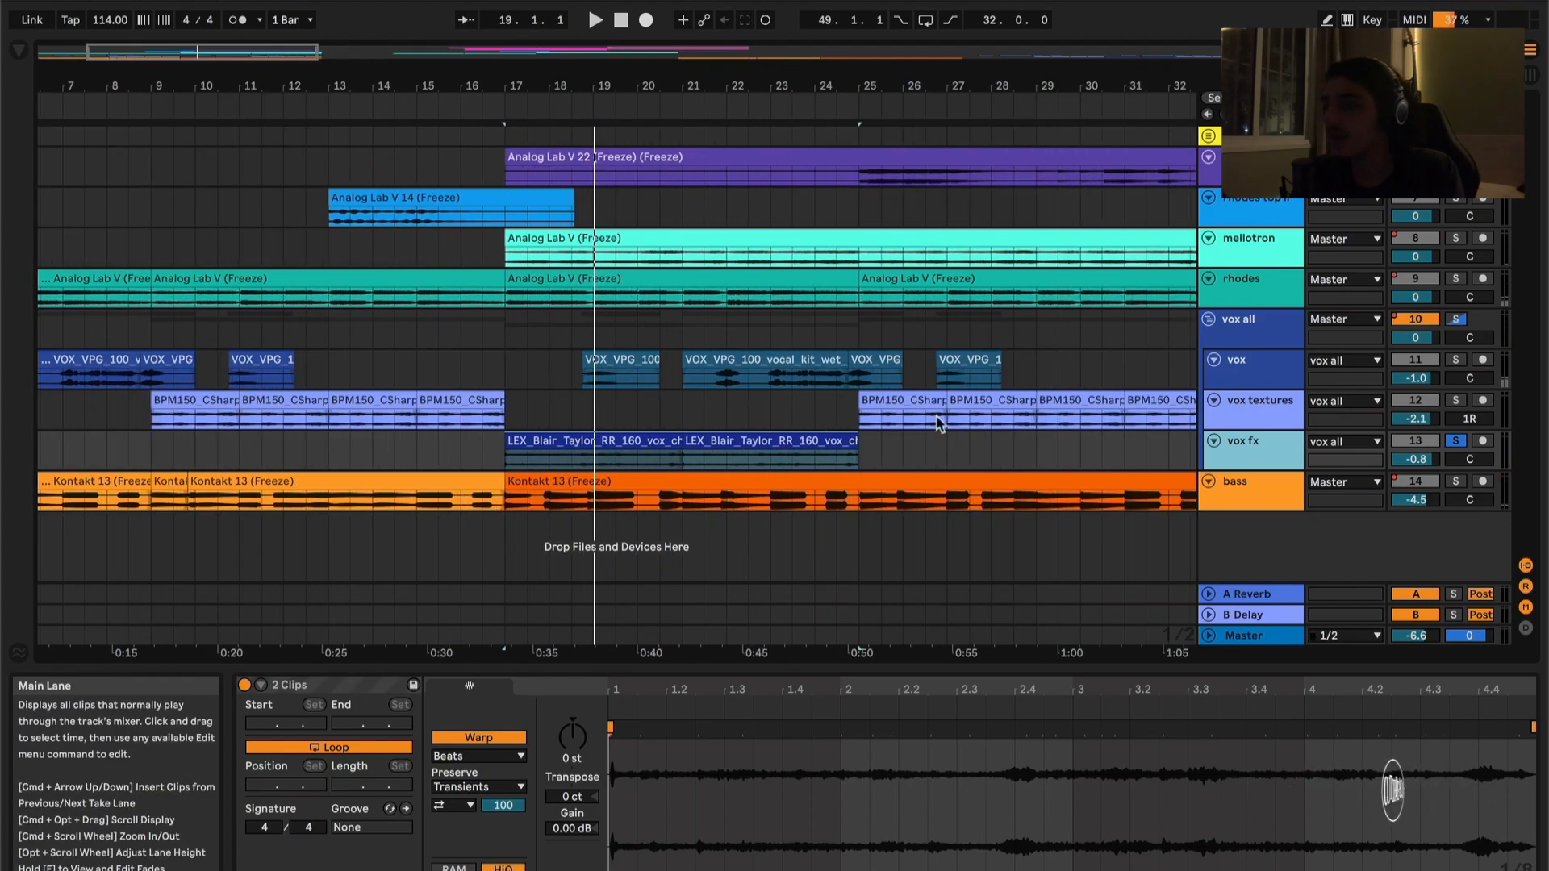
{"action": "scroll", "coordinate": [572, 387], "scroll_direction": "up", "scroll_amount": 1}
{"action": "scroll", "coordinate": [571, 387], "scroll_direction": "left", "scroll_amount": 3}
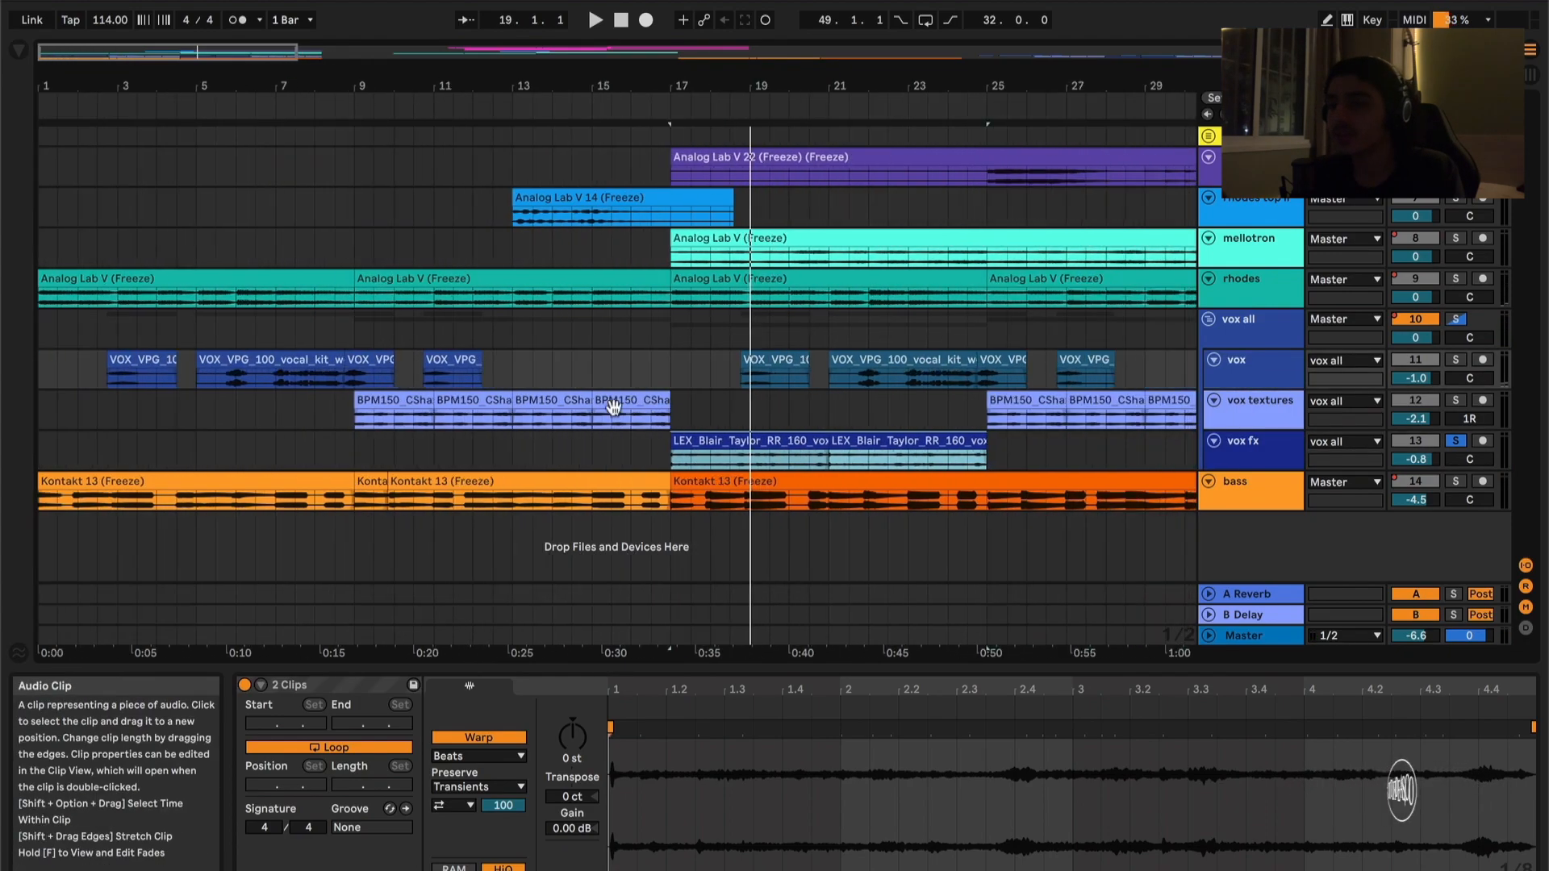
{"action": "left_click", "coordinate": [832, 379]}
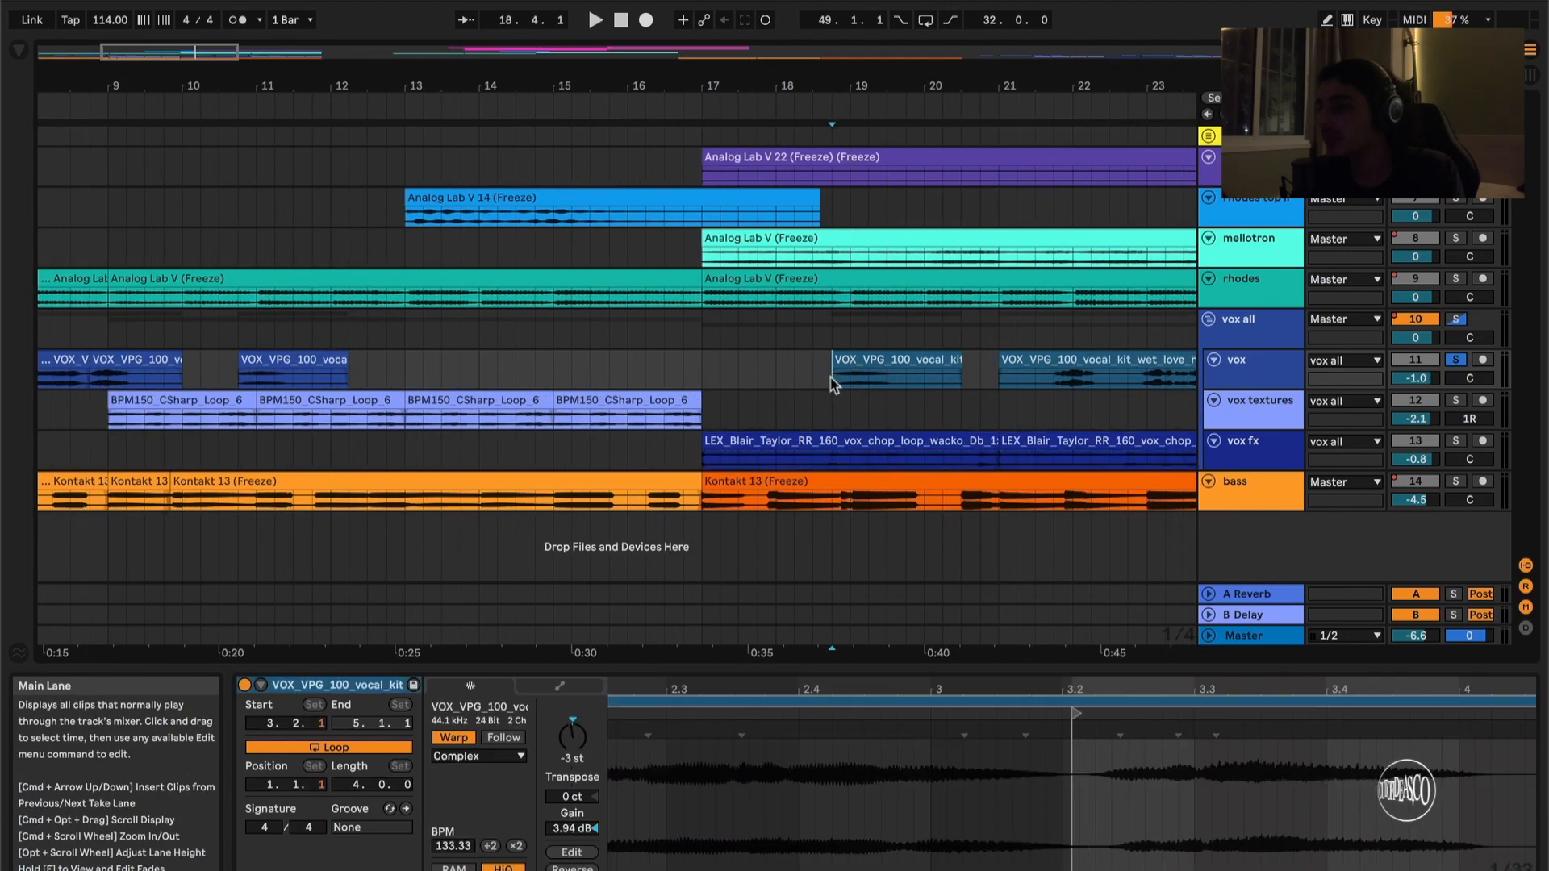
{"action": "left_click", "coordinate": [1224, 373]}
{"action": "scroll", "coordinate": [791, 723], "scroll_direction": "right", "scroll_amount": 6}
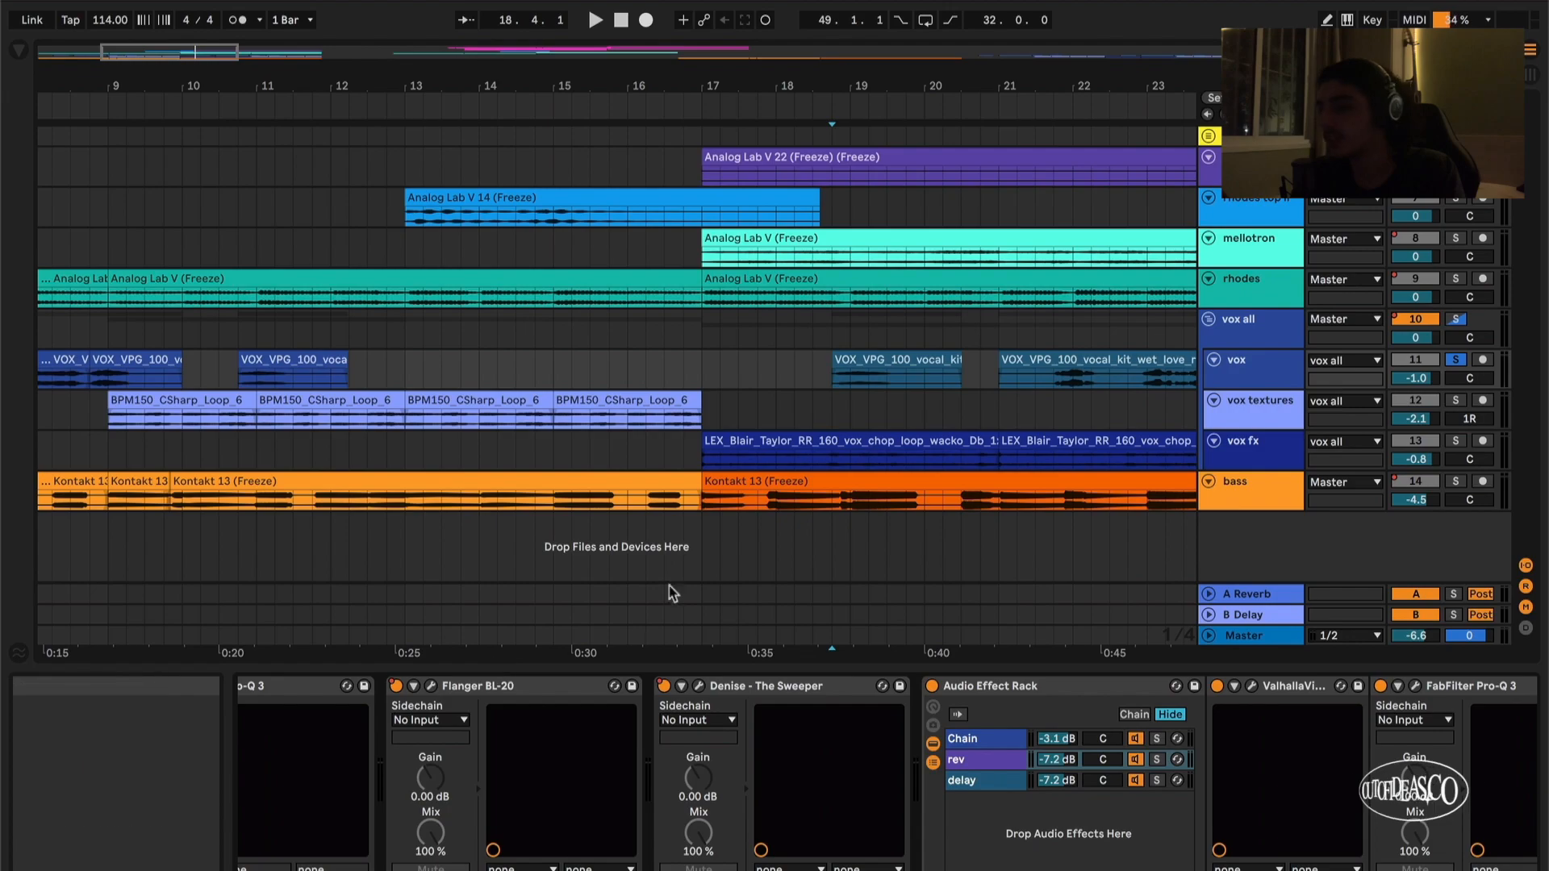
Step: Listen to the soloed vox clip from 18.4.1 and clear the vox solo
{"action": "key", "text": "space"}
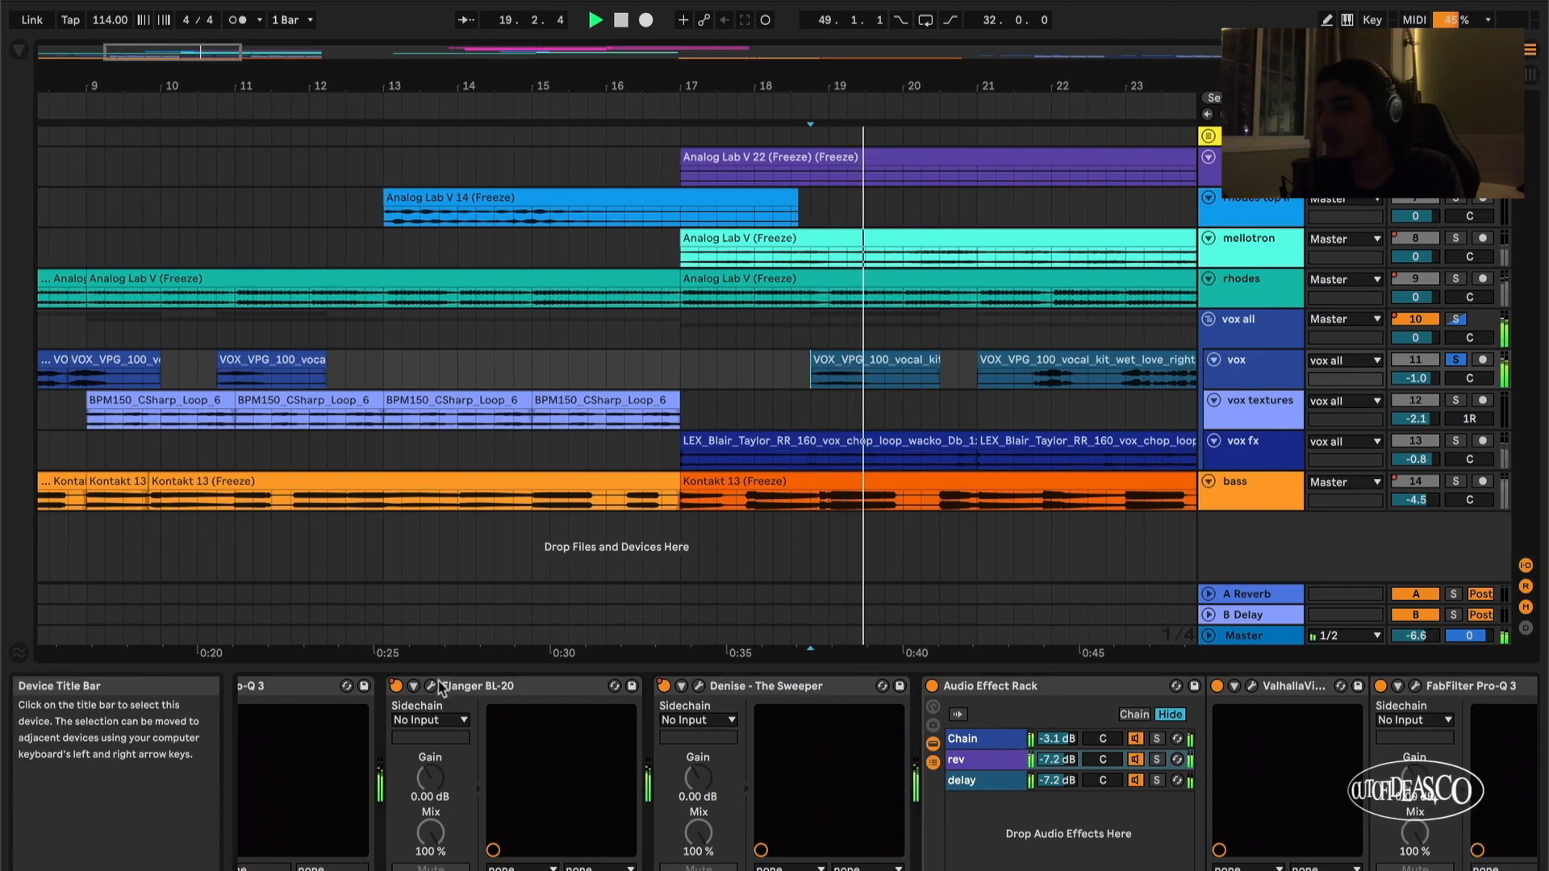
{"action": "scroll", "coordinate": [704, 480], "scroll_direction": "down", "scroll_amount": 2}
{"action": "scroll", "coordinate": [776, 429], "scroll_direction": "down", "scroll_amount": 1}
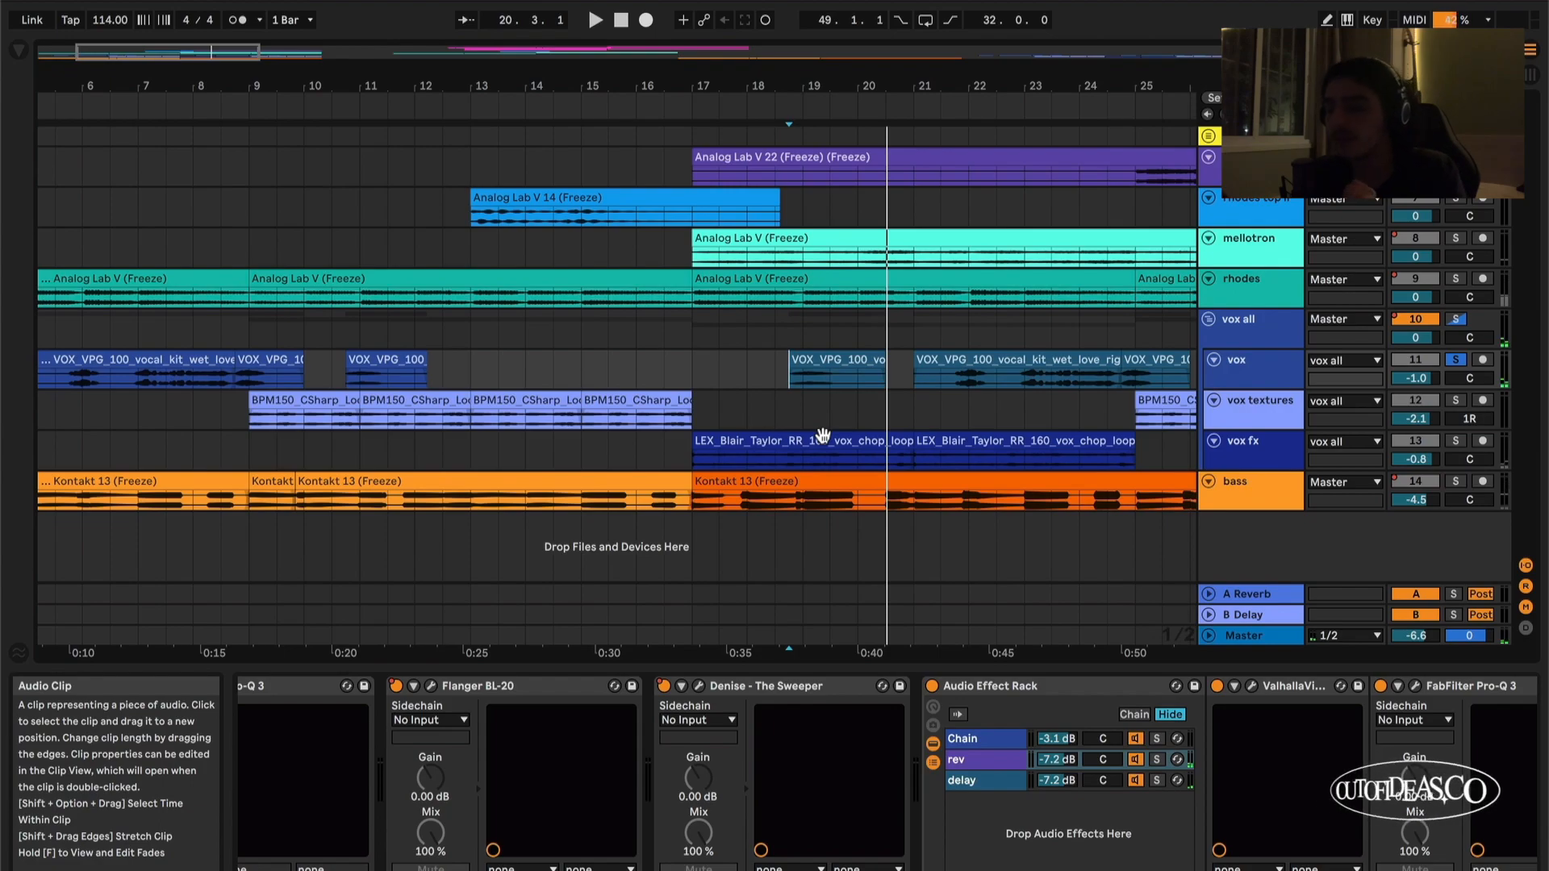
{"action": "scroll", "coordinate": [839, 433], "scroll_direction": "down", "scroll_amount": 3}
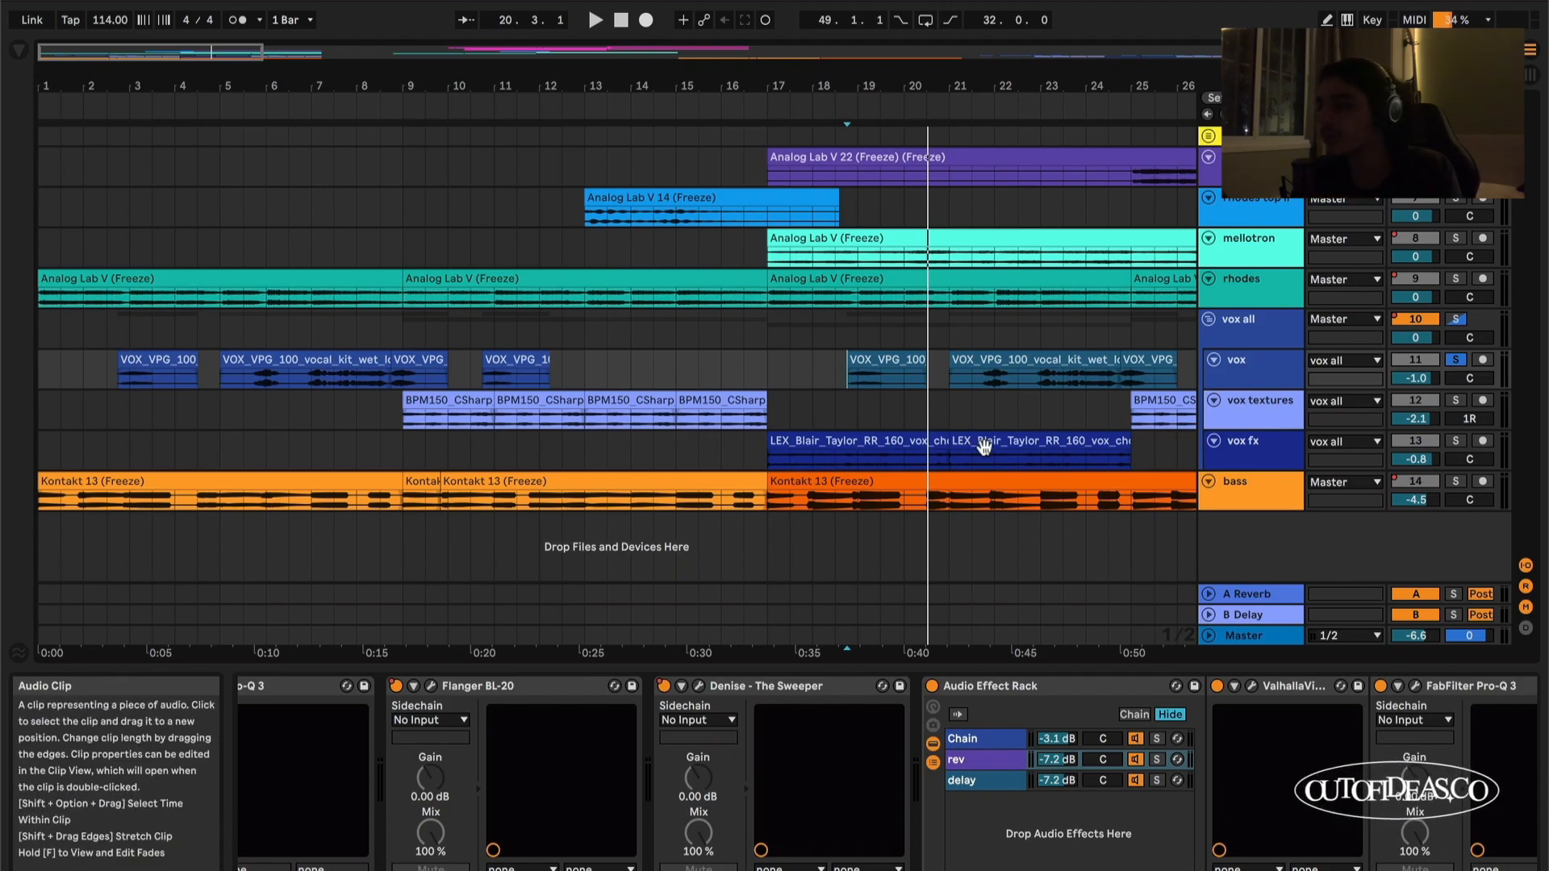
{"action": "scroll", "coordinate": [984, 448], "scroll_direction": "down", "scroll_amount": 3}
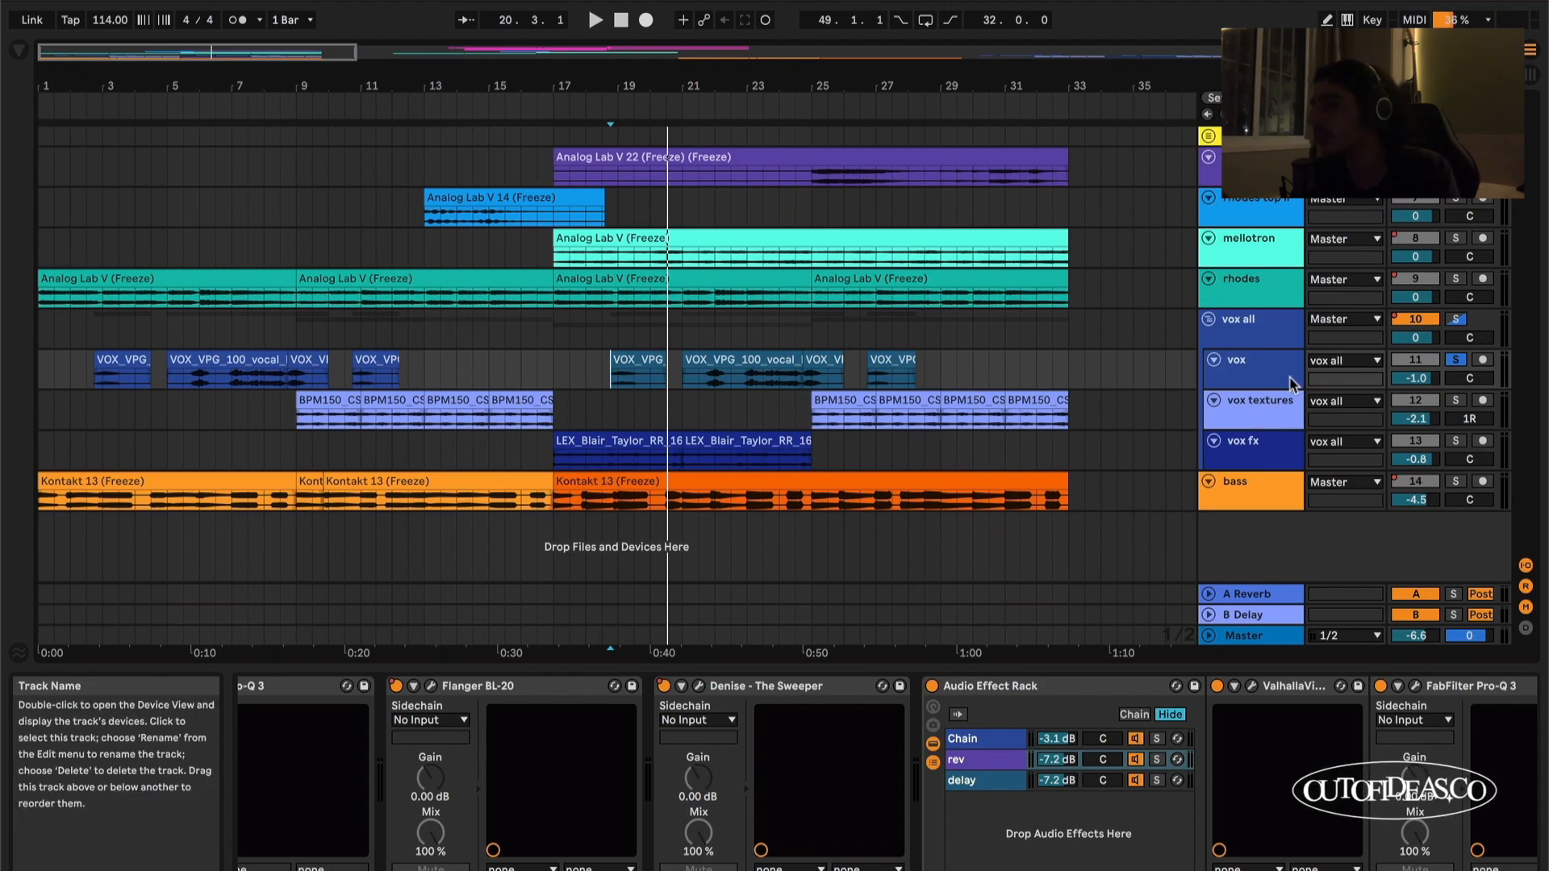
{"action": "scroll", "coordinate": [1037, 399], "scroll_direction": "up", "scroll_amount": 4}
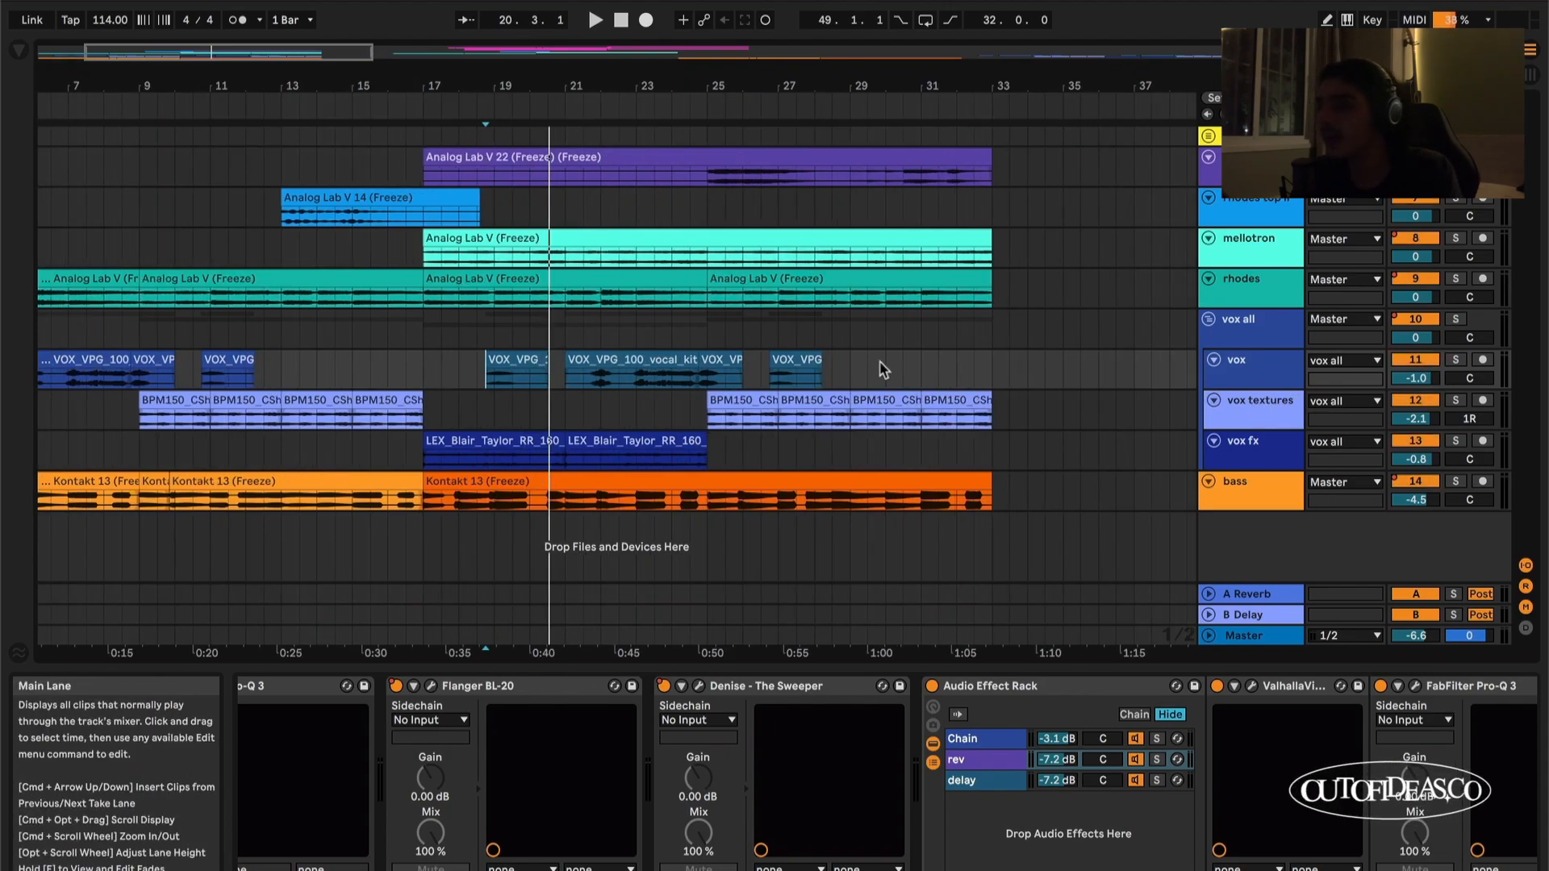
Step: Play the soloed Analog Lab V 22 part from bar 25 with its waveform enlarged, and select its clip
{"action": "left_click", "coordinate": [669, 171]}
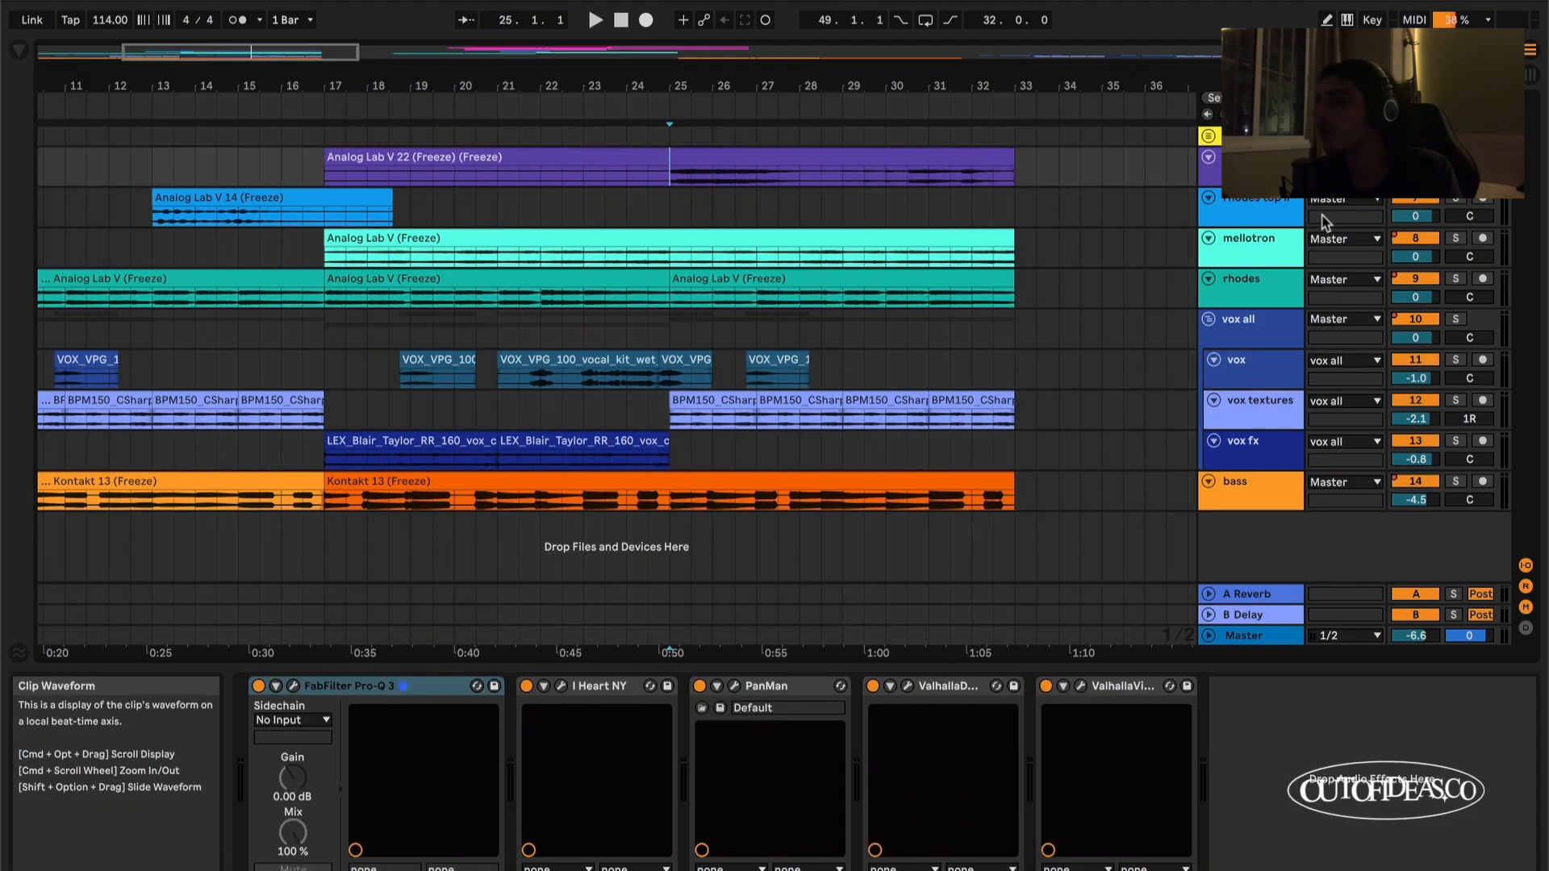
{"action": "left_click", "coordinate": [682, 153]}
{"action": "key", "text": "z"}
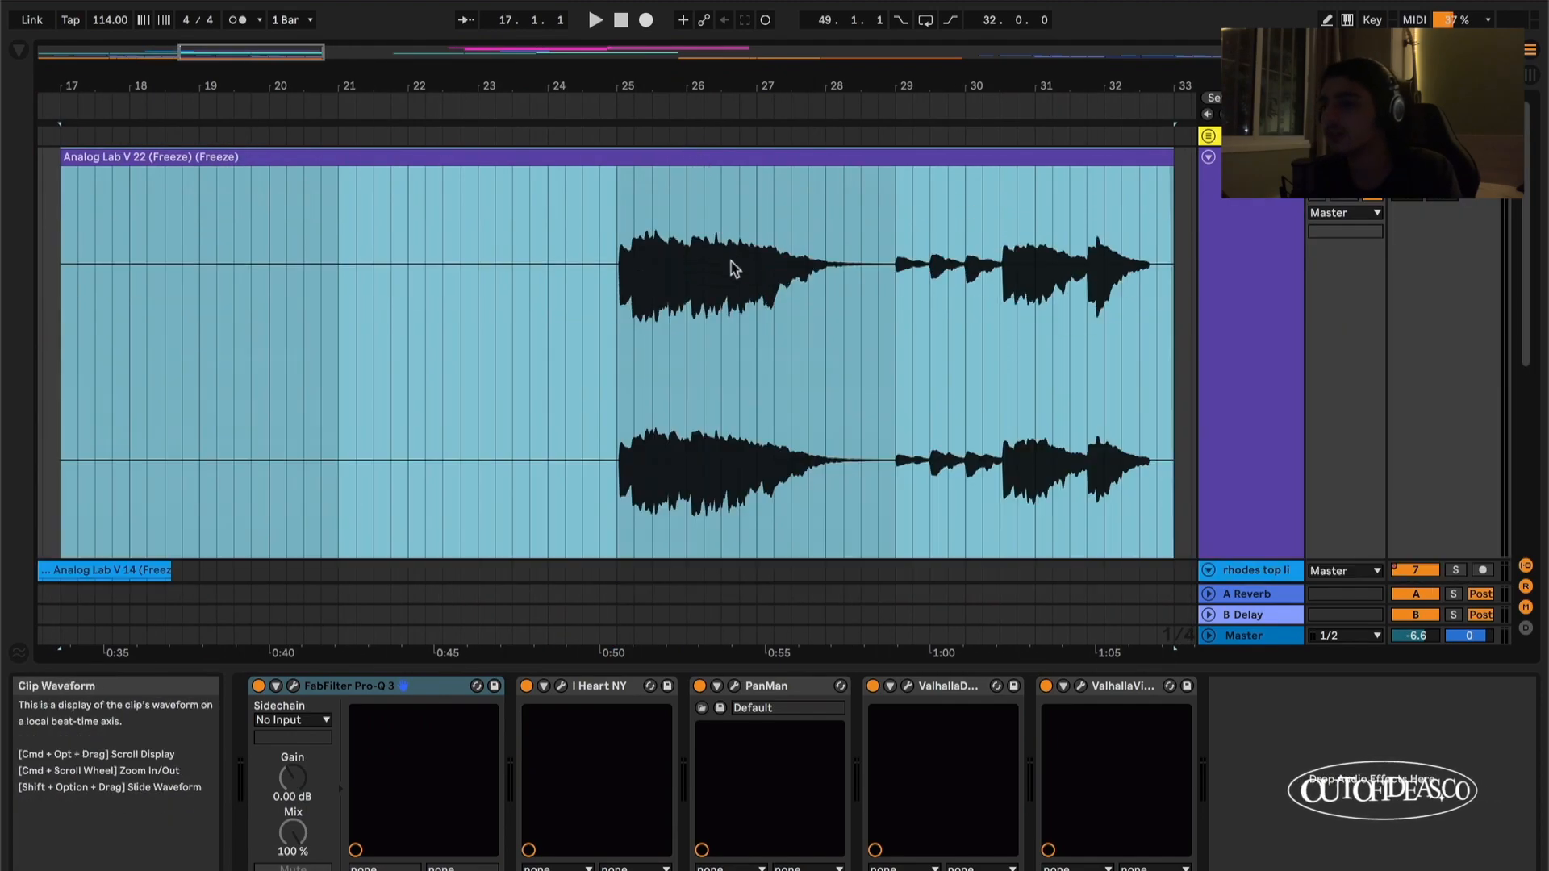
{"action": "left_click", "coordinate": [626, 317]}
{"action": "key", "text": "space"}
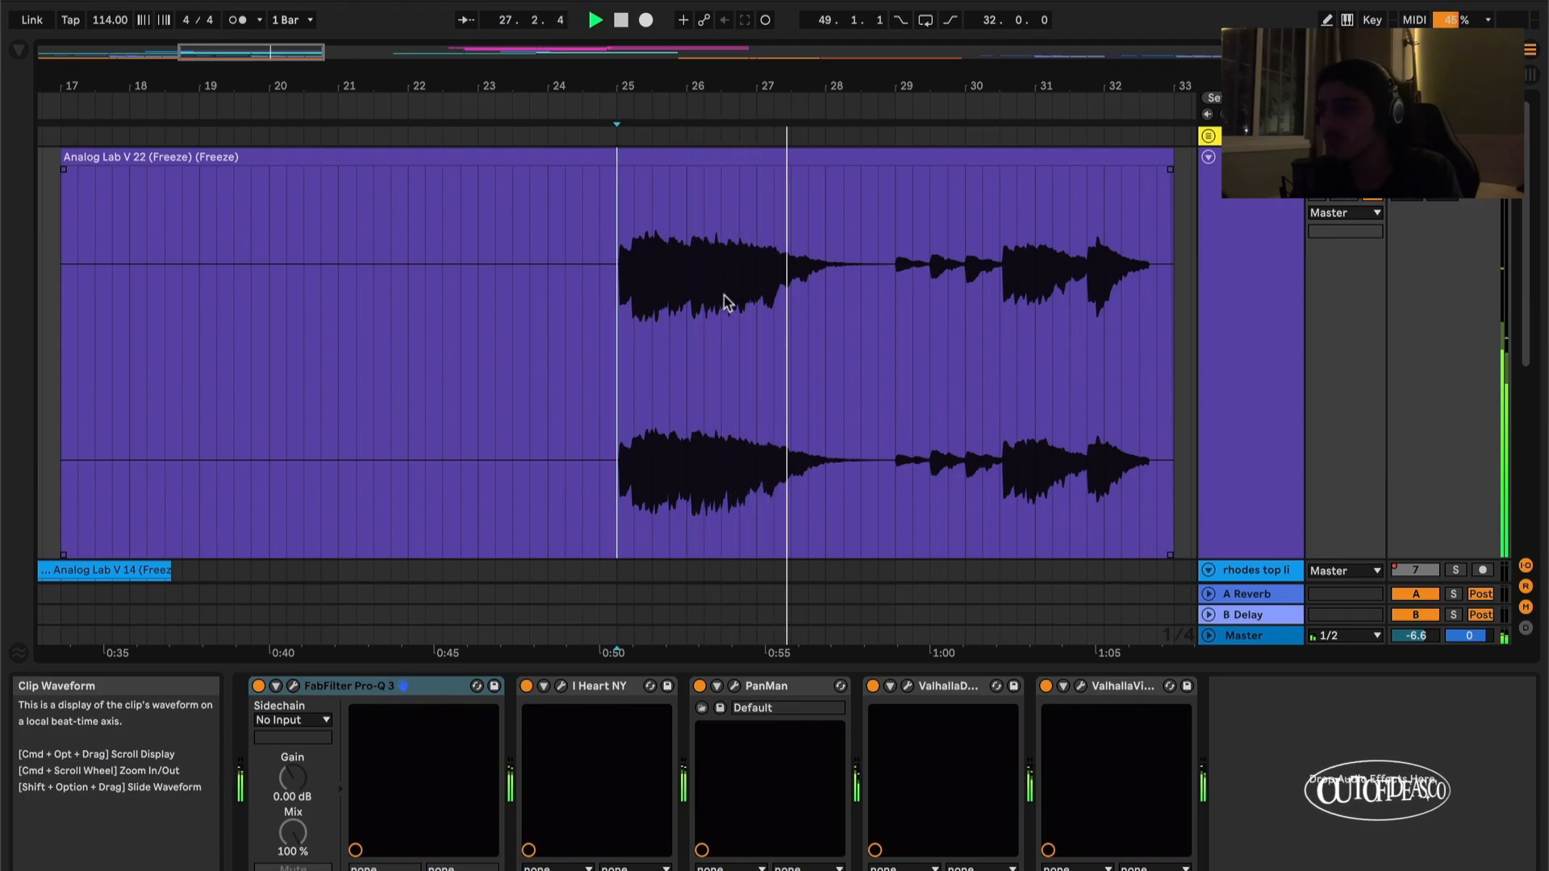
{"action": "key", "text": "z"}
{"action": "key", "text": "space"}
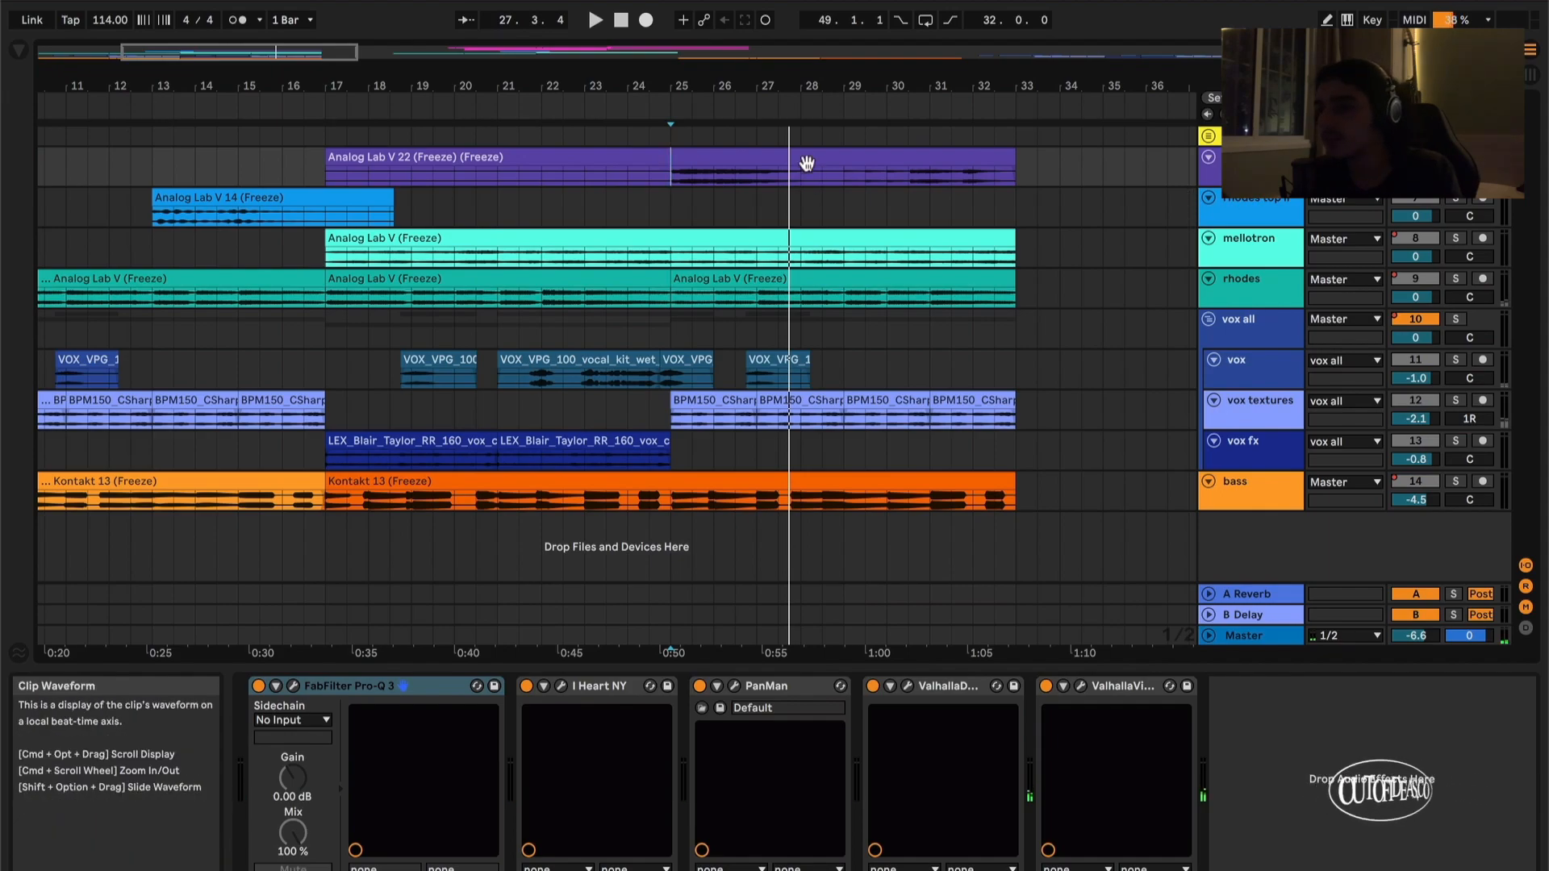
{"action": "left_click", "coordinate": [739, 157]}
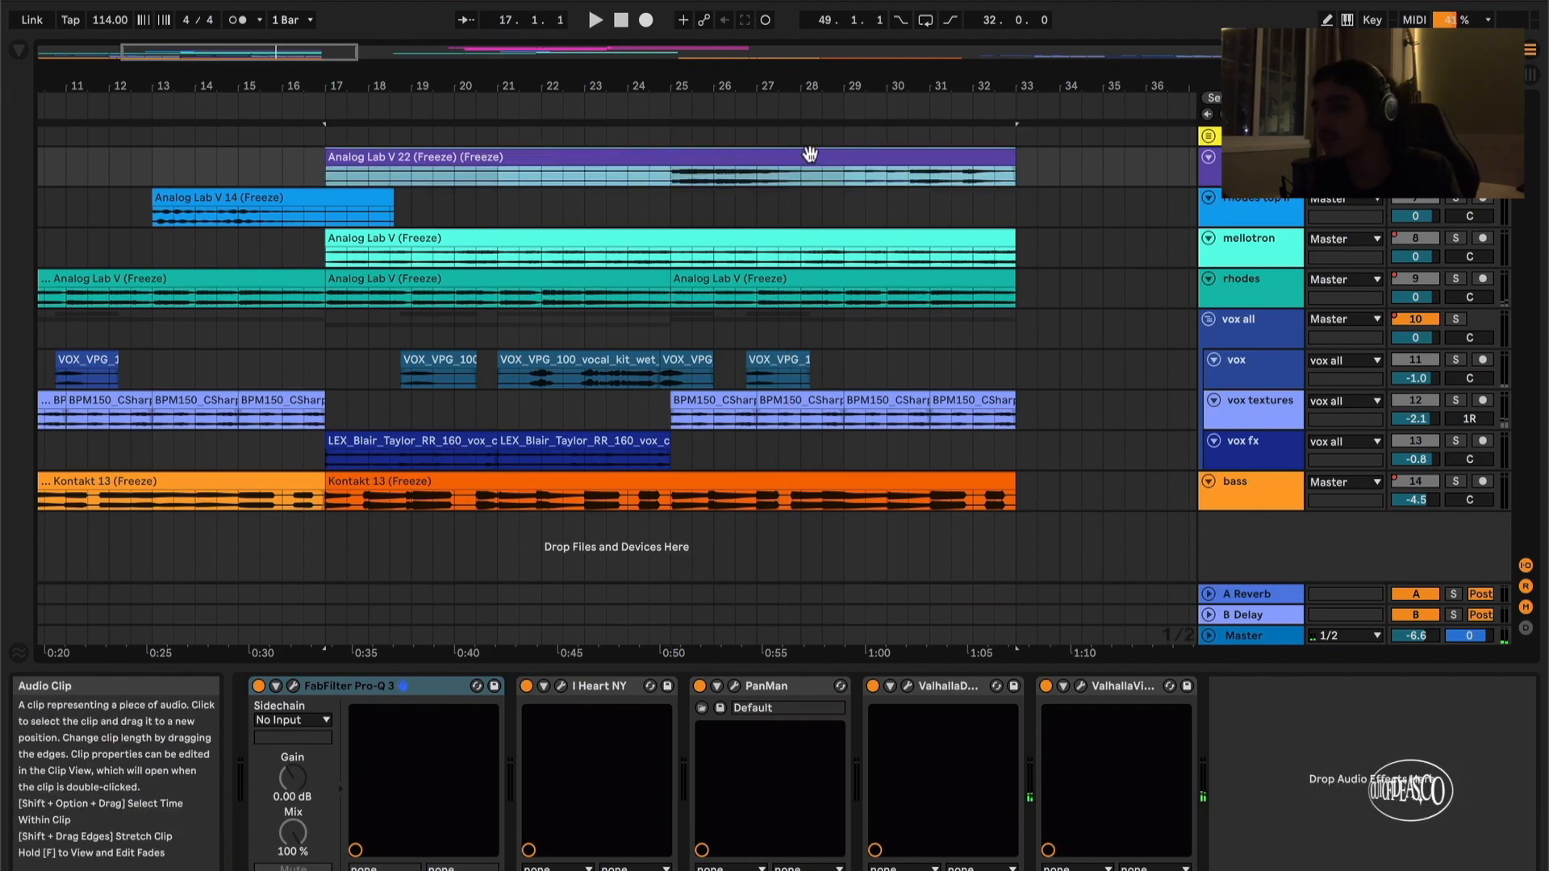
Step: Play the full arrangement from bar 29 to the end of the section, then clear the multi-track selection with the insertion marker at bar 39
{"action": "left_click", "coordinate": [854, 184]}
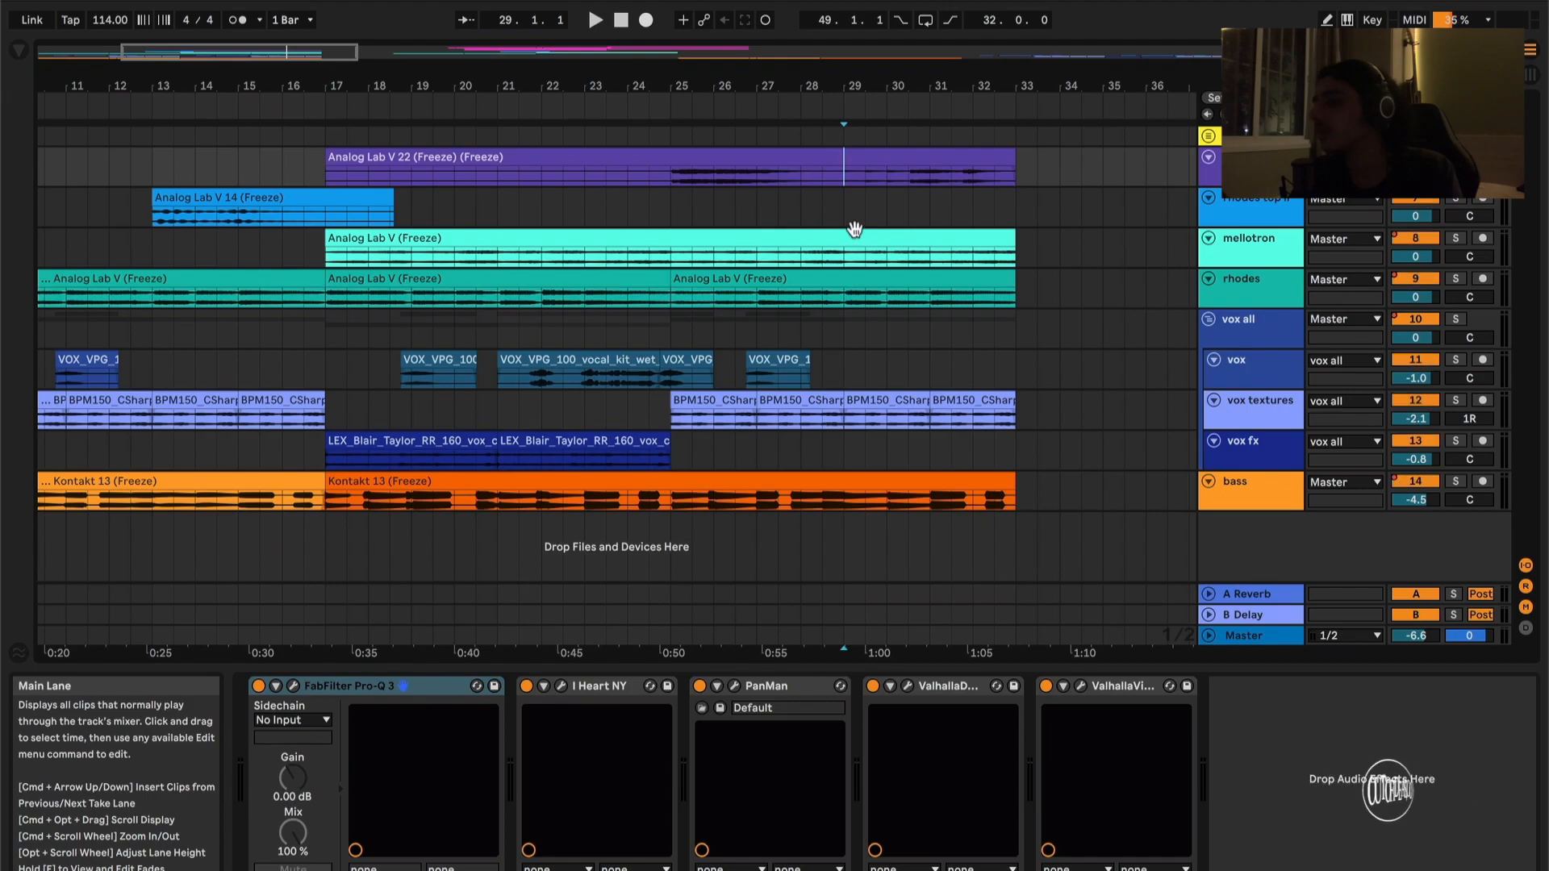
{"action": "scroll", "coordinate": [855, 226], "scroll_direction": "down", "scroll_amount": 2}
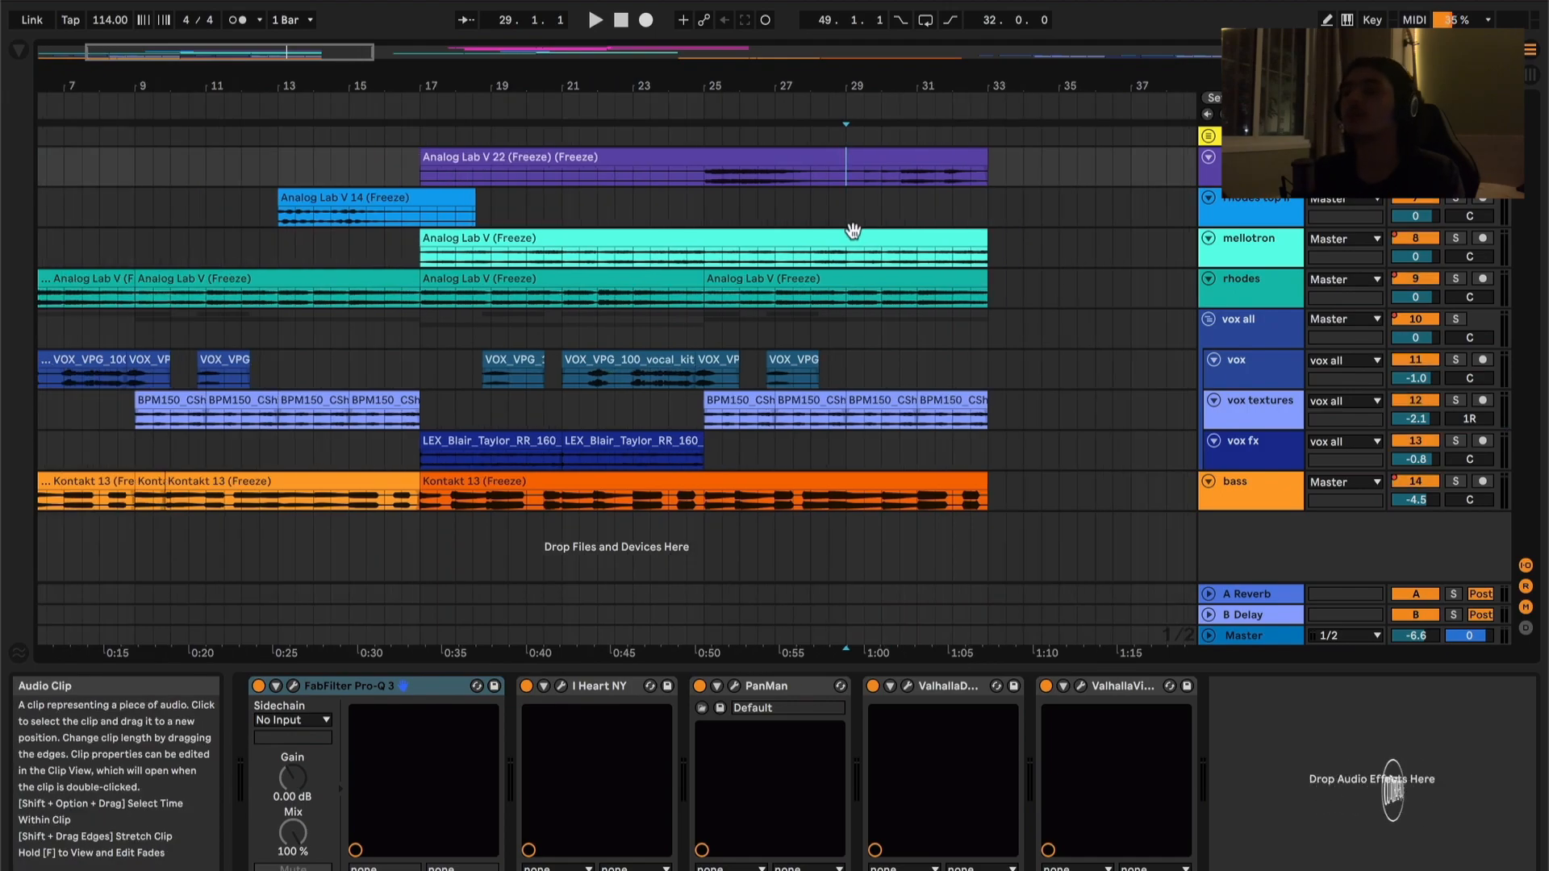
{"action": "scroll", "coordinate": [852, 230], "scroll_direction": "down", "scroll_amount": 2}
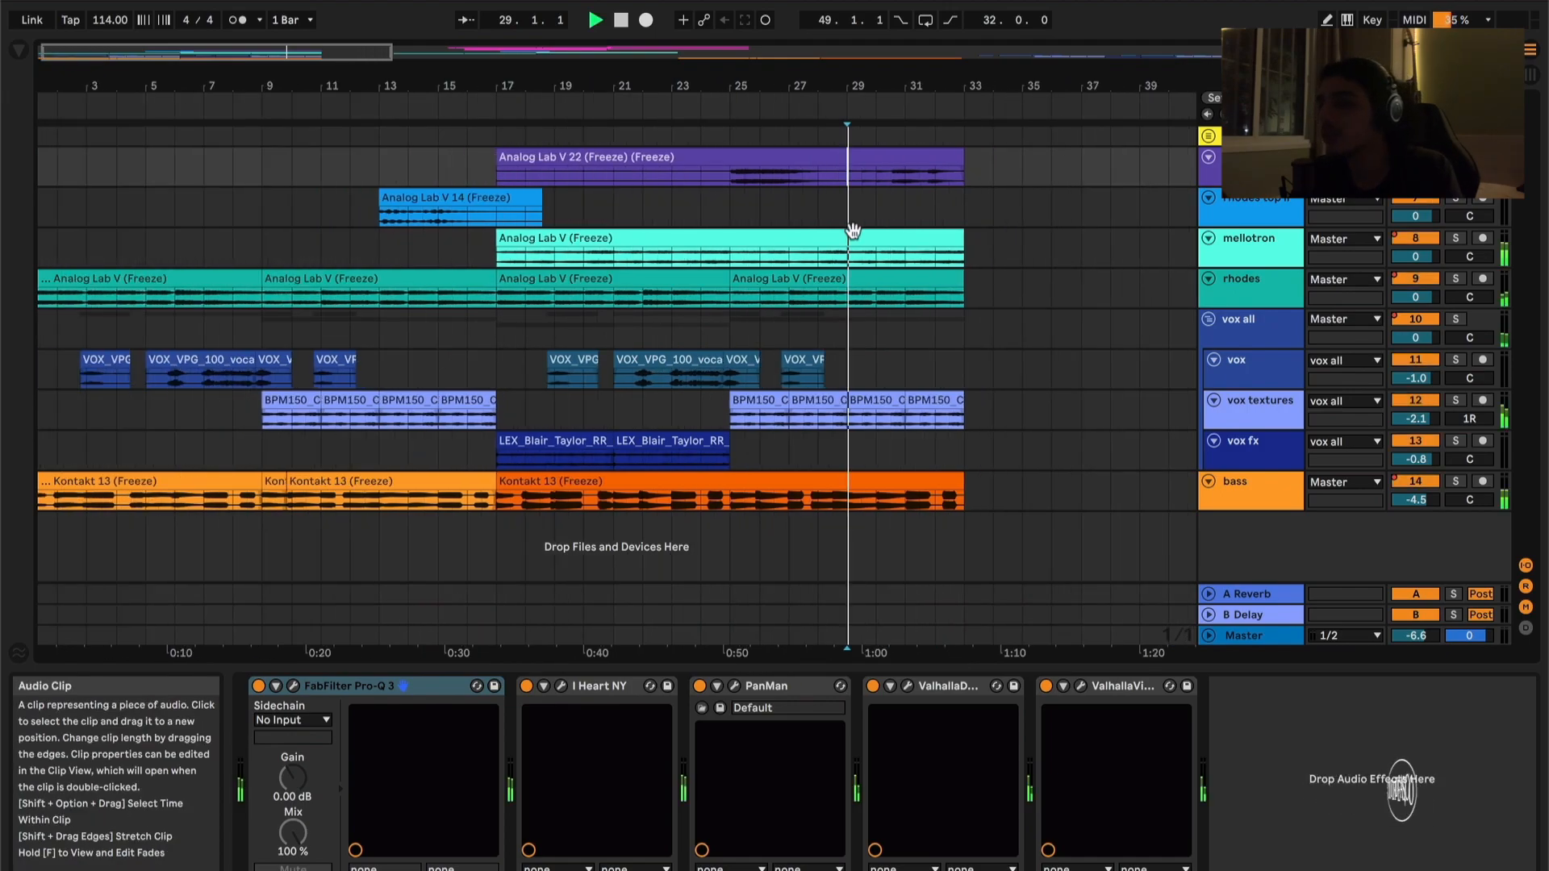
{"action": "scroll", "coordinate": [853, 232], "scroll_direction": "down", "scroll_amount": 1}
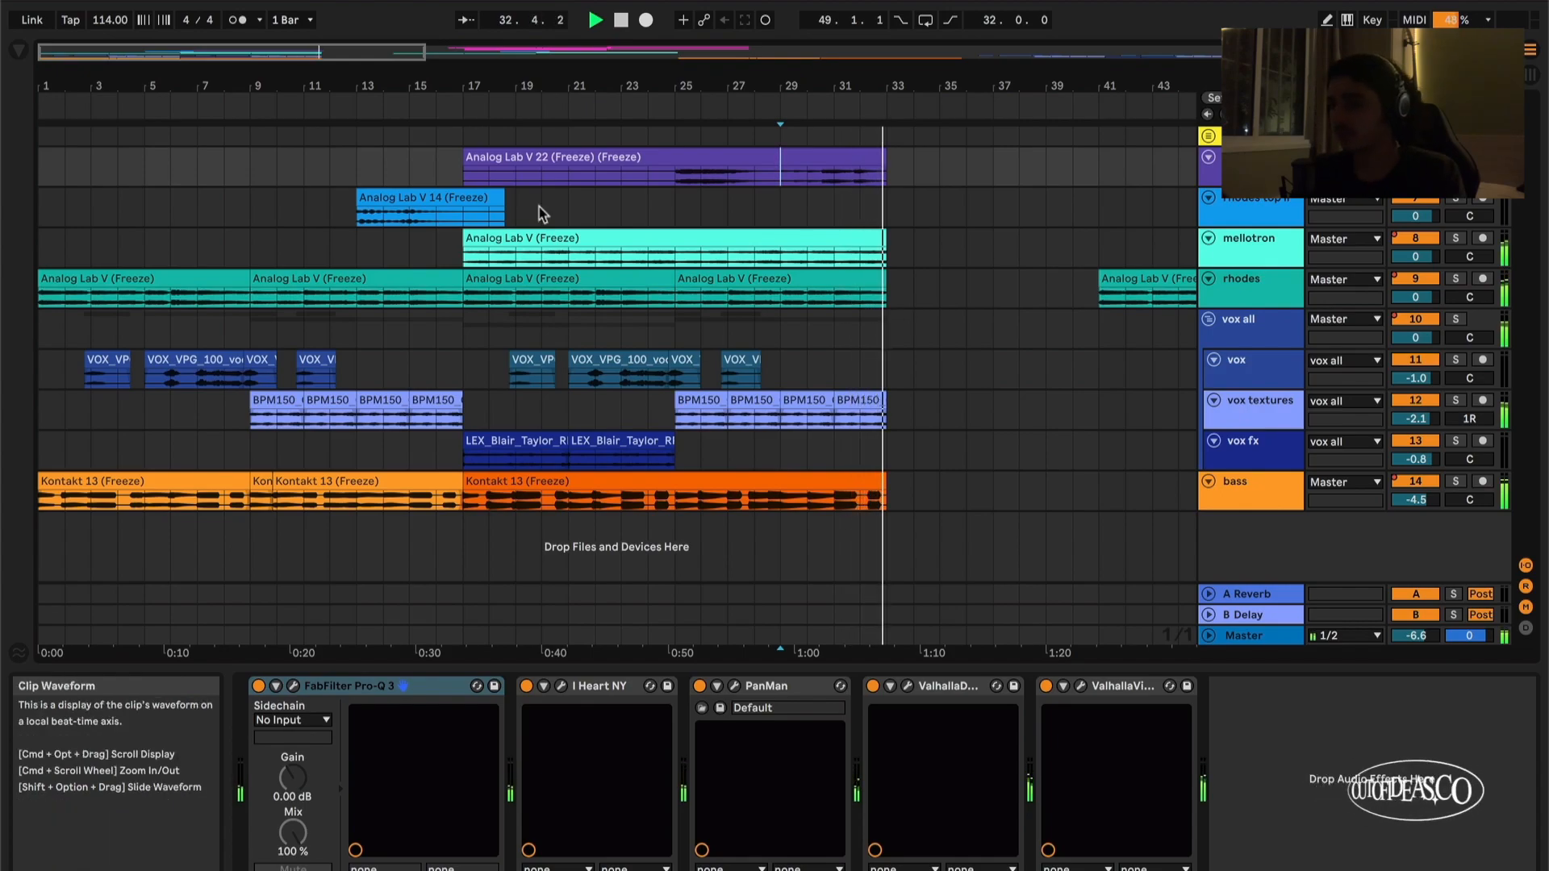
{"action": "double_click", "coordinate": [621, 20]}
{"action": "mouse_move", "coordinate": [796, 278]}
{"action": "left_mouse_down"}
{"action": "mouse_move", "coordinate": [54, 517]}
{"action": "mouse_move", "coordinate": [43, 507]}
{"action": "left_mouse_up"}
{"action": "left_click", "coordinate": [1047, 498]}
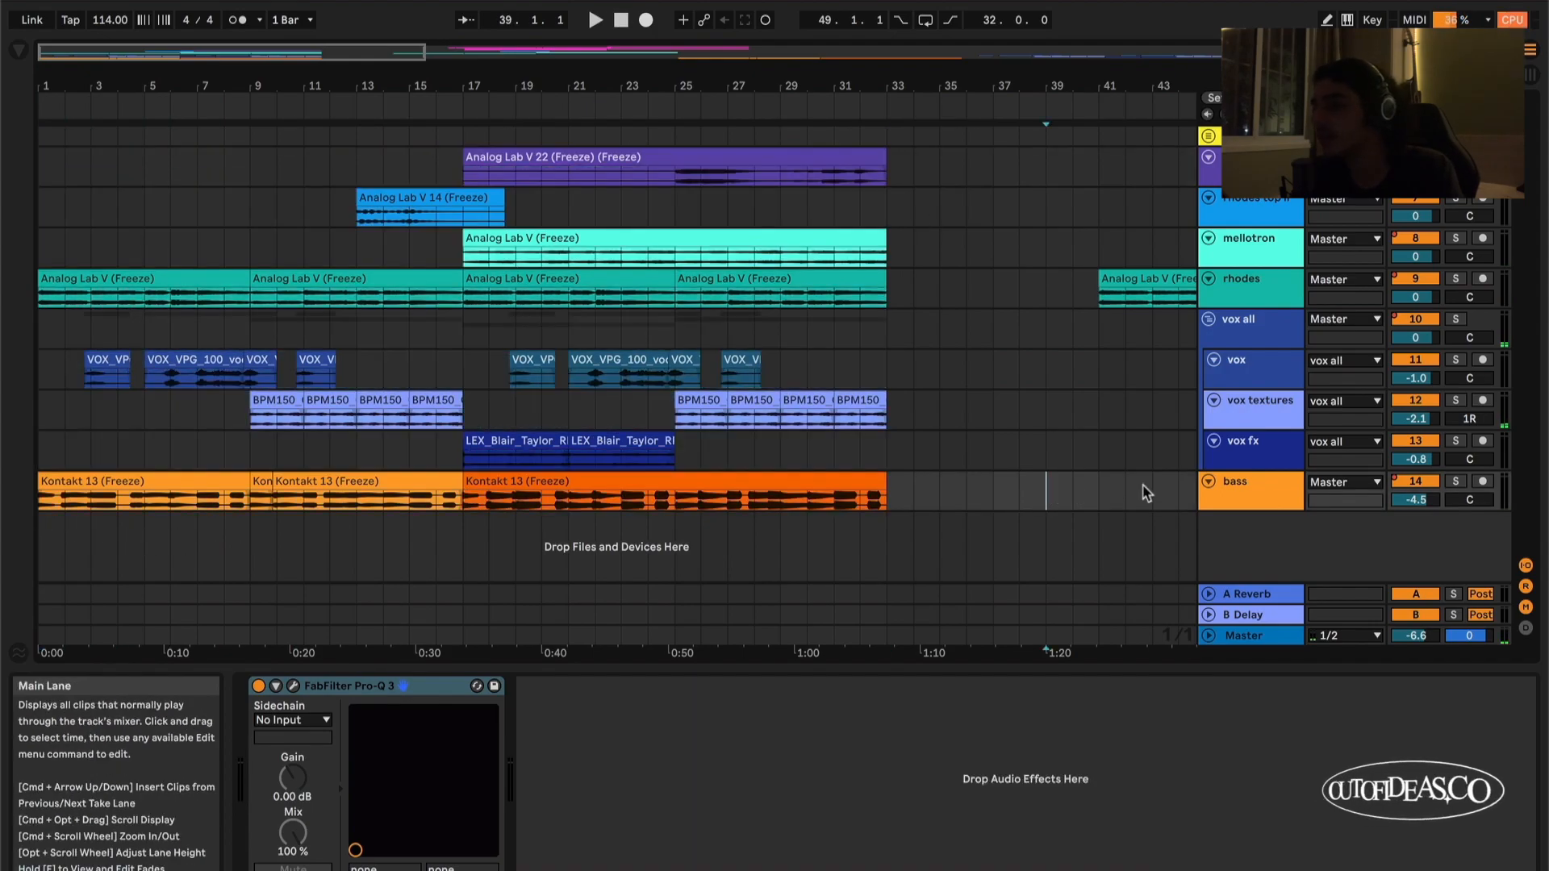
Step: Solo the rhodes track and play its part from bar 1
{"action": "left_click", "coordinate": [1251, 295]}
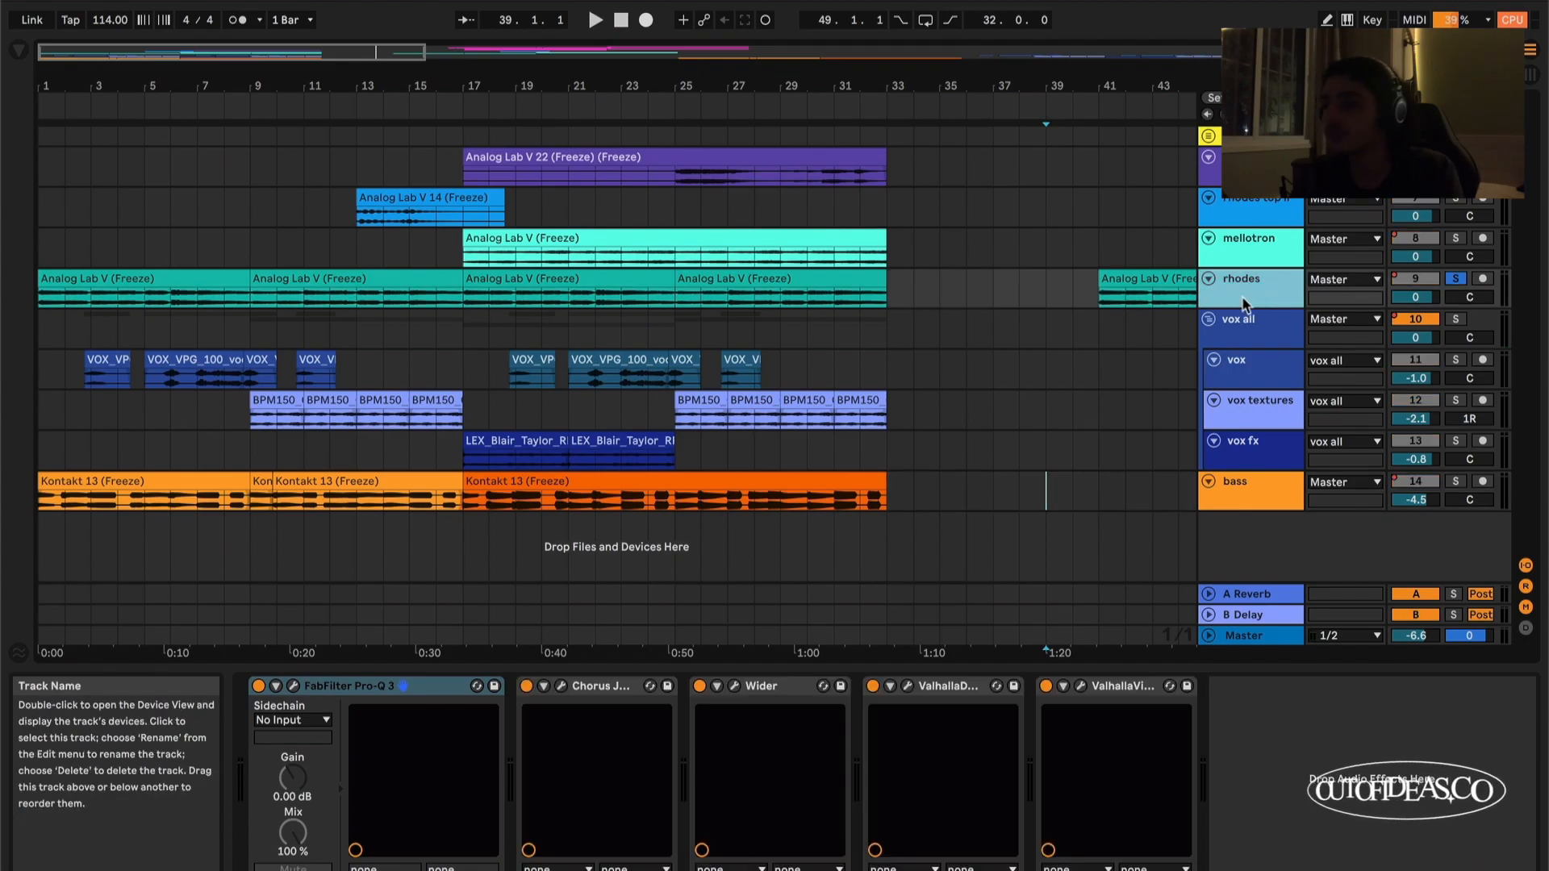
{"action": "key", "text": "space"}
{"action": "left_click", "coordinate": [42, 301]}
{"action": "key", "text": "space"}
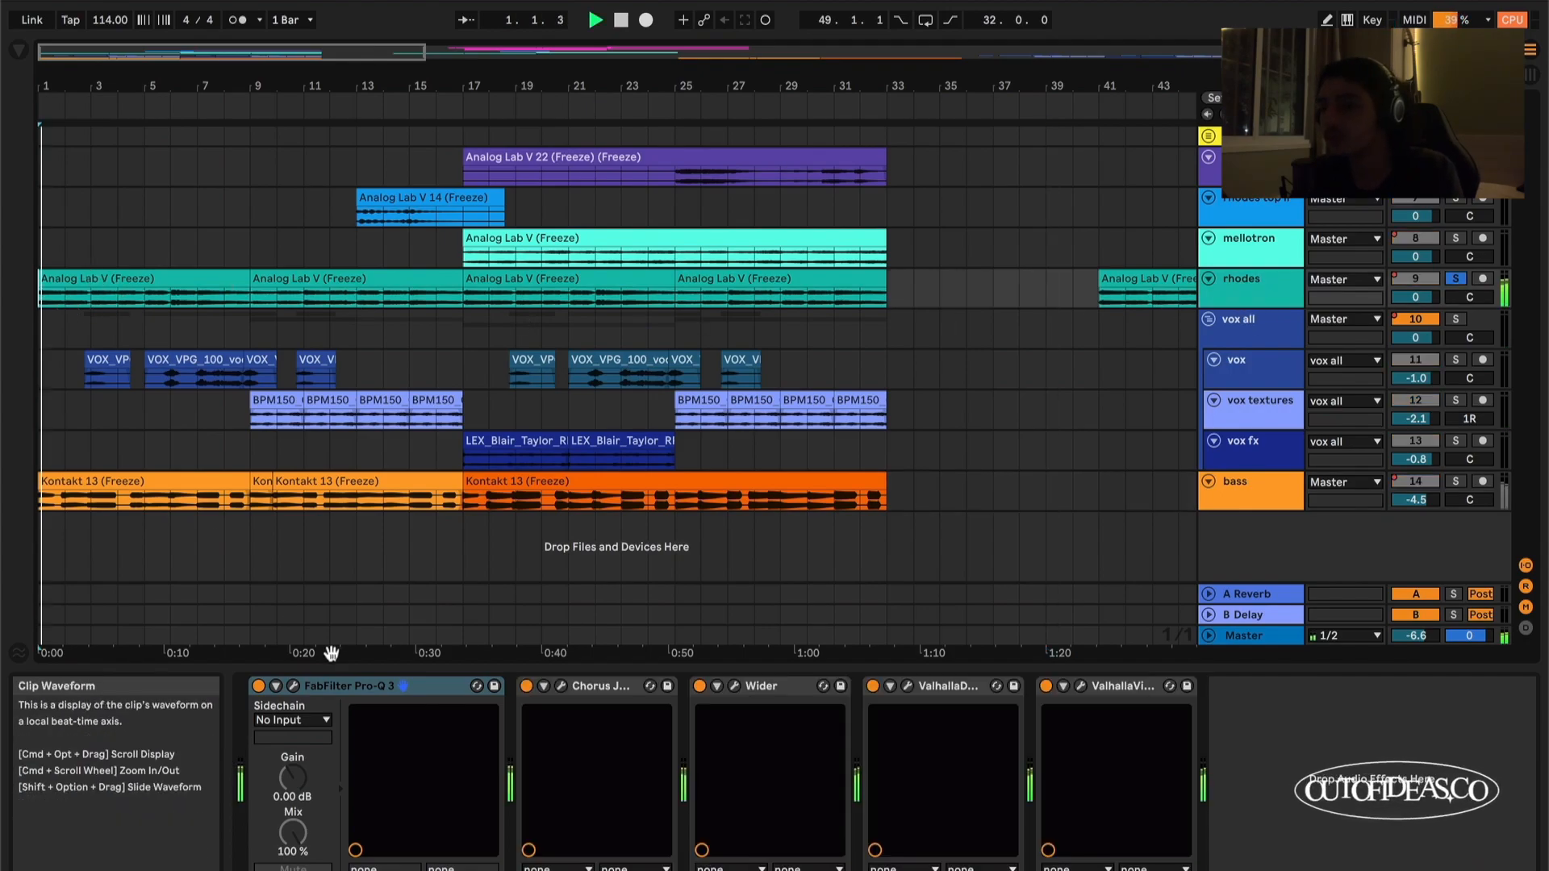
Step: Examine the rhodes effect chain, opening and closing the Chorus JUN-6 window and selecting the final Valhalla reverb
{"action": "left_click", "coordinate": [324, 690]}
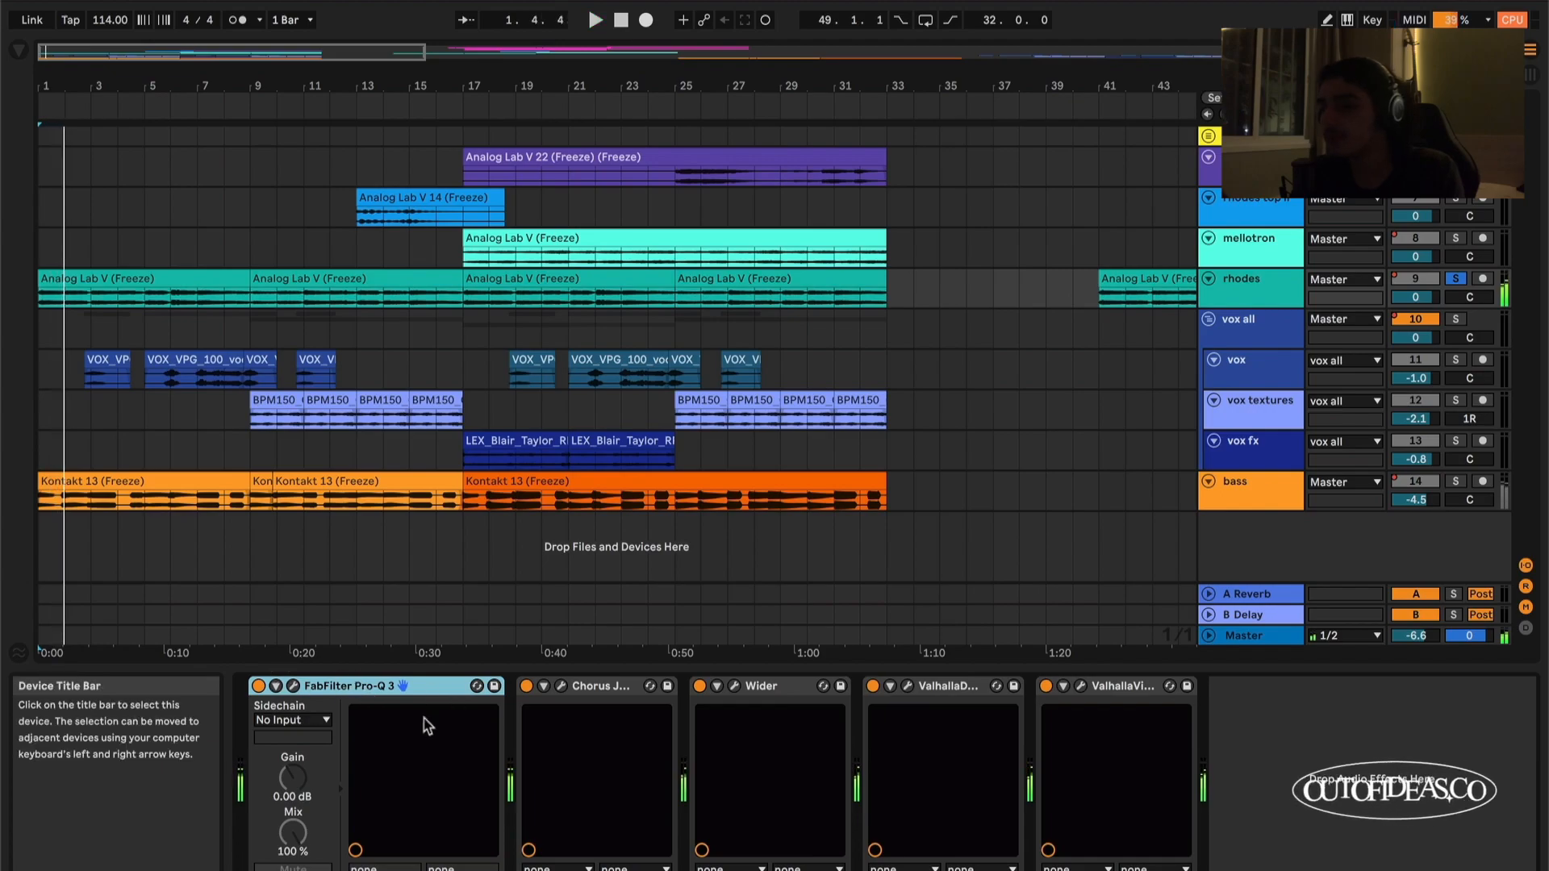
{"action": "left_click", "coordinate": [597, 686]}
{"action": "left_click", "coordinate": [561, 685]}
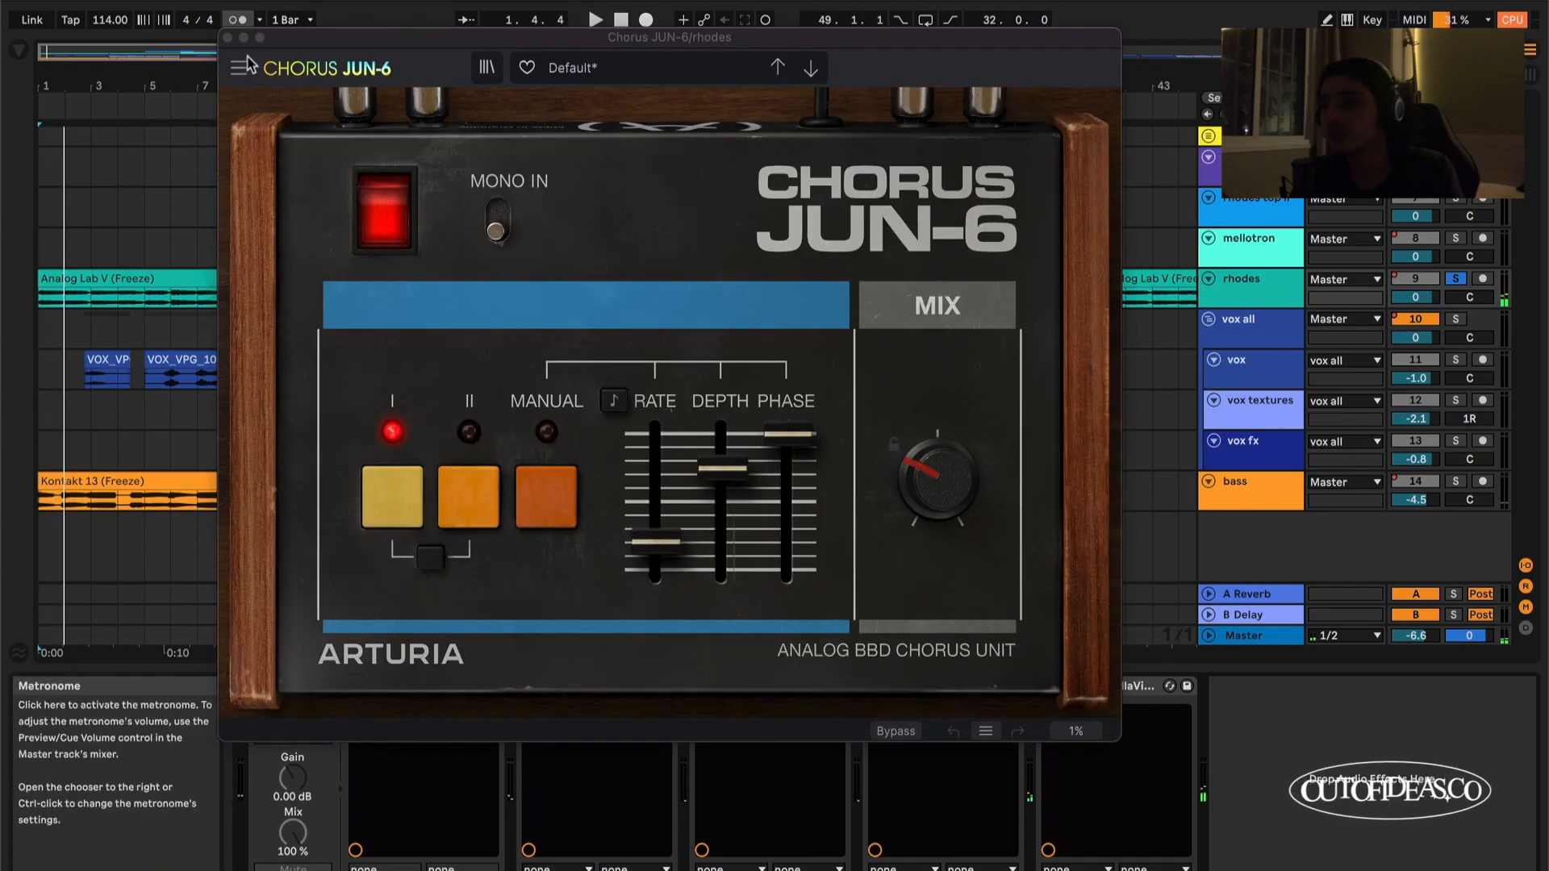
{"action": "left_click", "coordinate": [227, 37]}
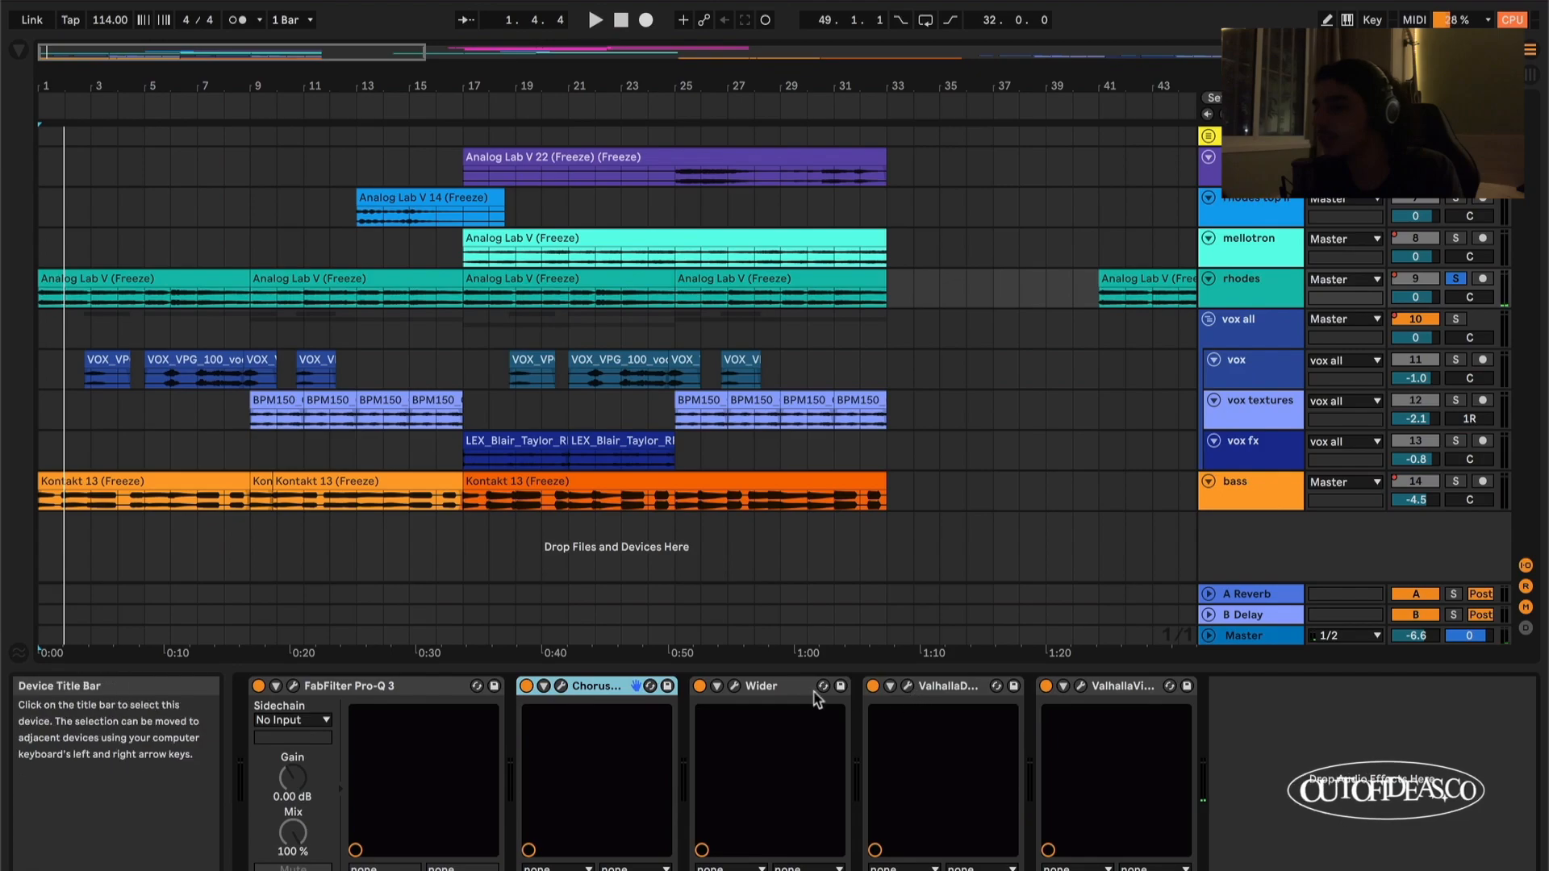
{"action": "left_click", "coordinate": [1125, 687]}
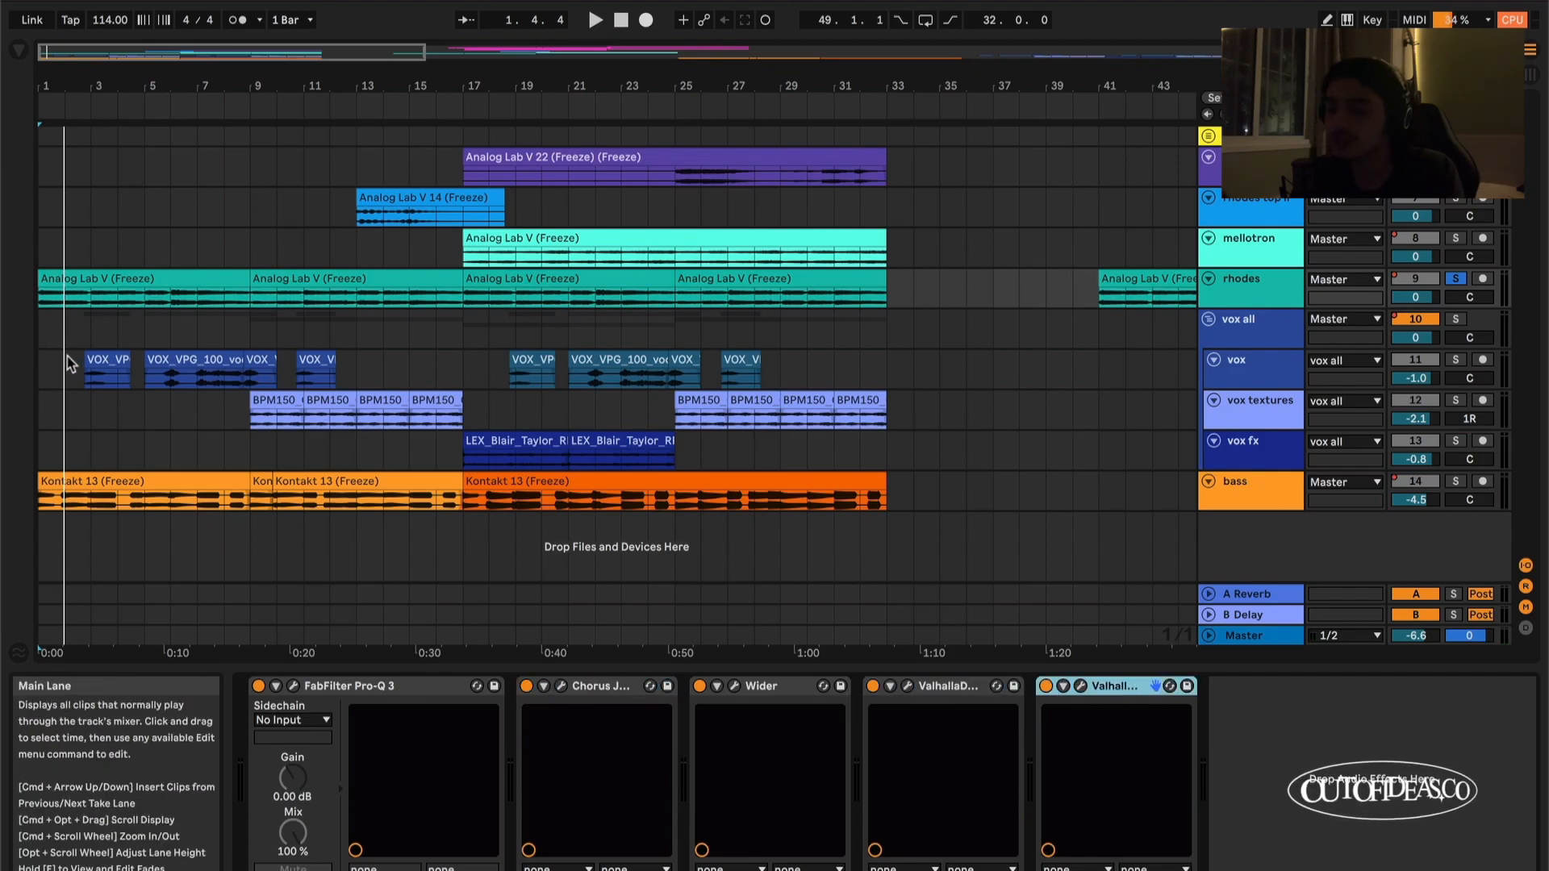
{"action": "scroll", "coordinate": [45, 313], "scroll_direction": "up", "scroll_amount": 1}
{"action": "scroll", "coordinate": [44, 313], "scroll_direction": "up", "scroll_amount": 1}
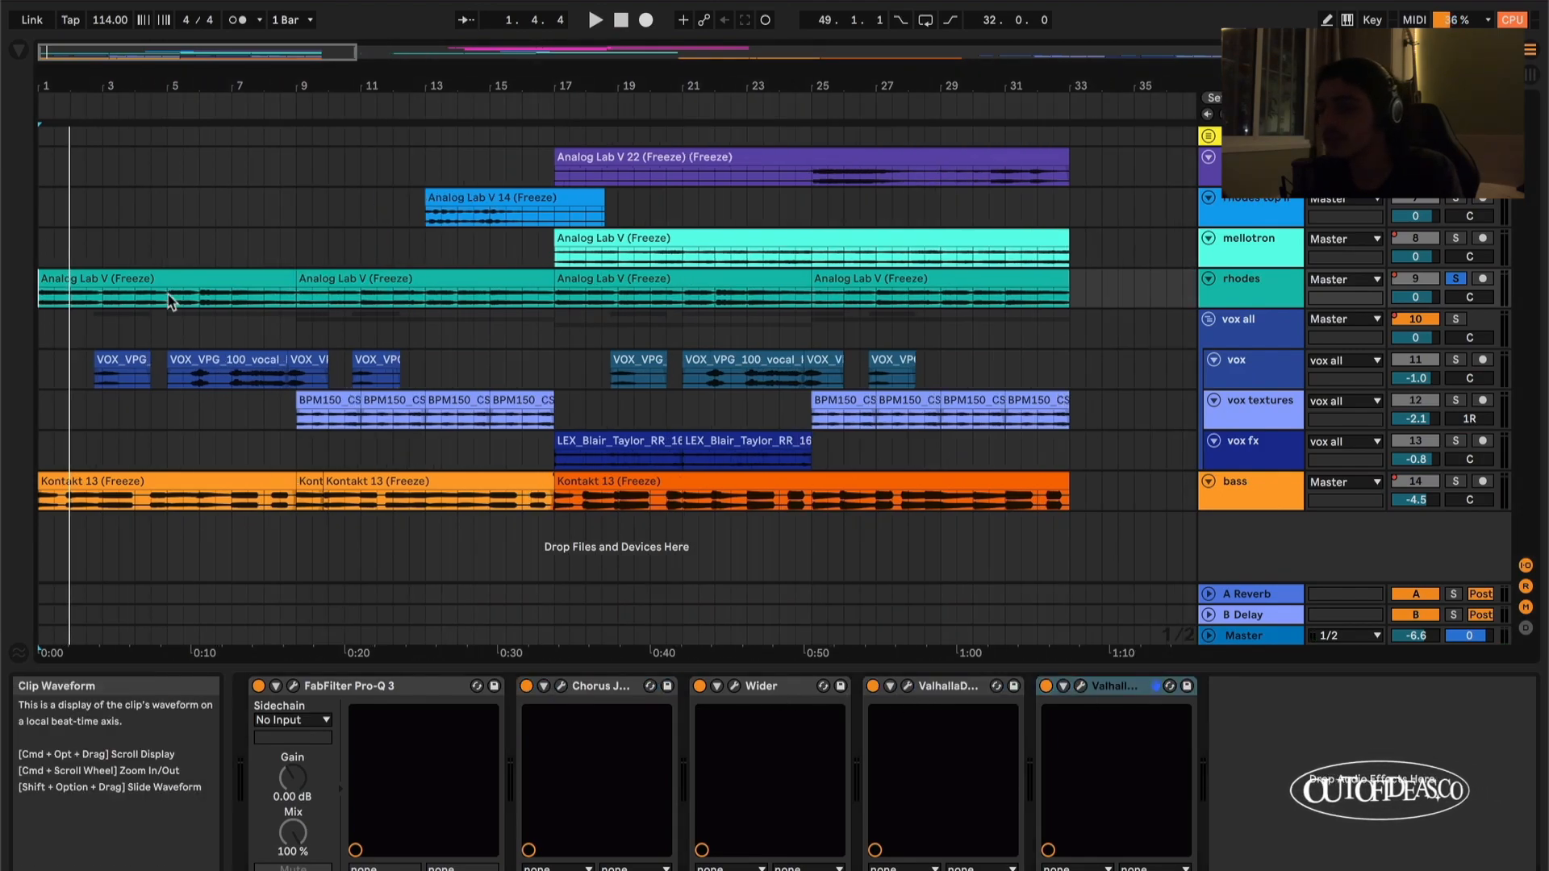
{"action": "scroll", "coordinate": [793, 403], "scroll_direction": "down", "scroll_amount": 1}
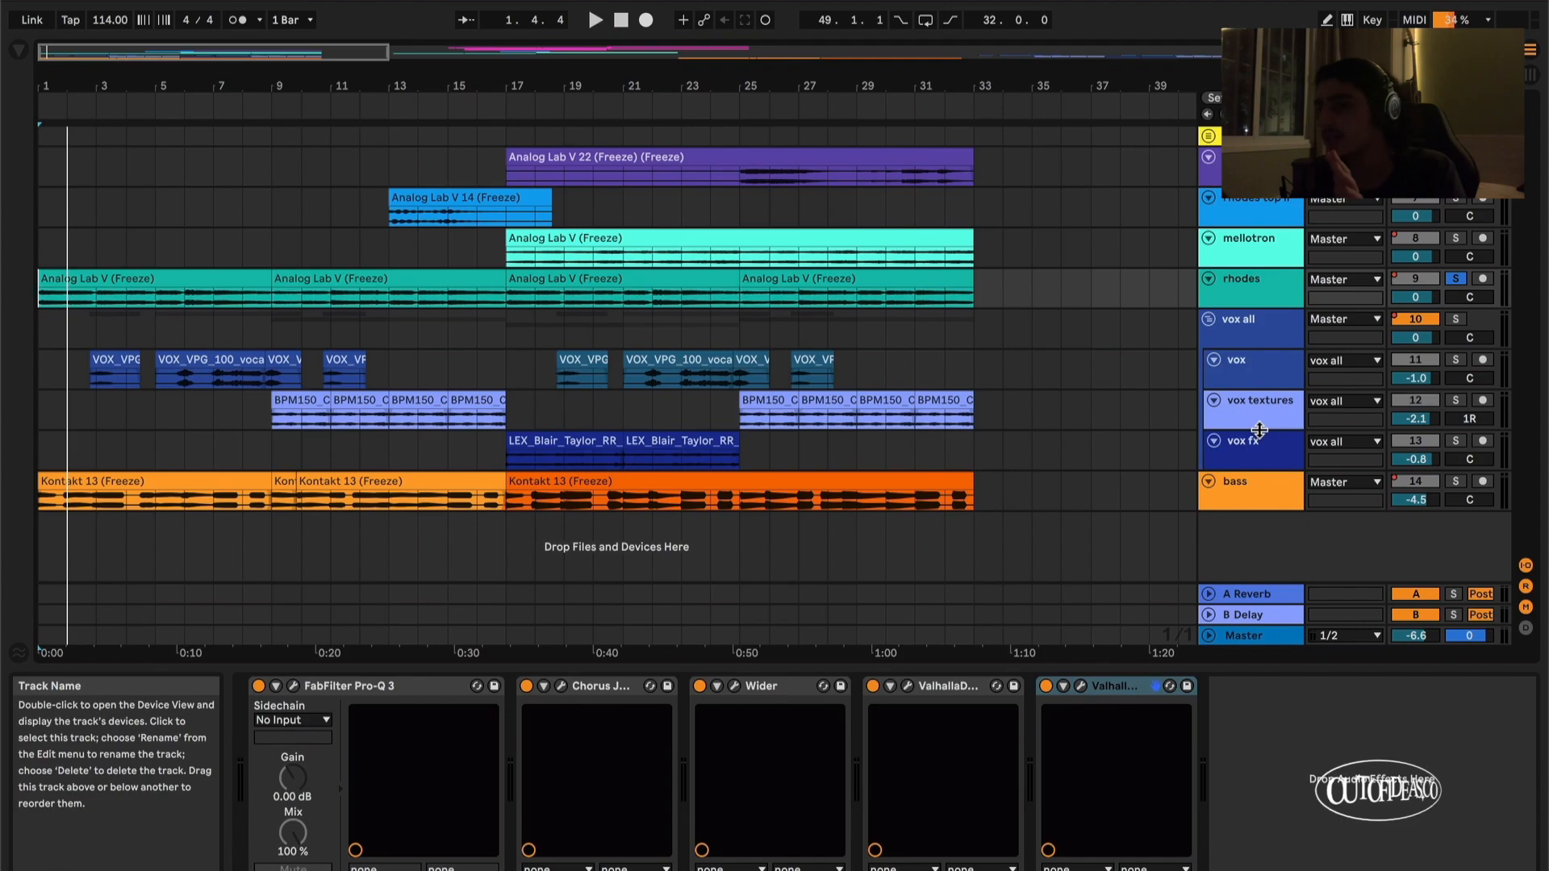
Step: Show the chain presets in the User Library's mix presets folder by highlighting them all, then collapse the folder and hide the browser
{"action": "left_click", "coordinate": [18, 51]}
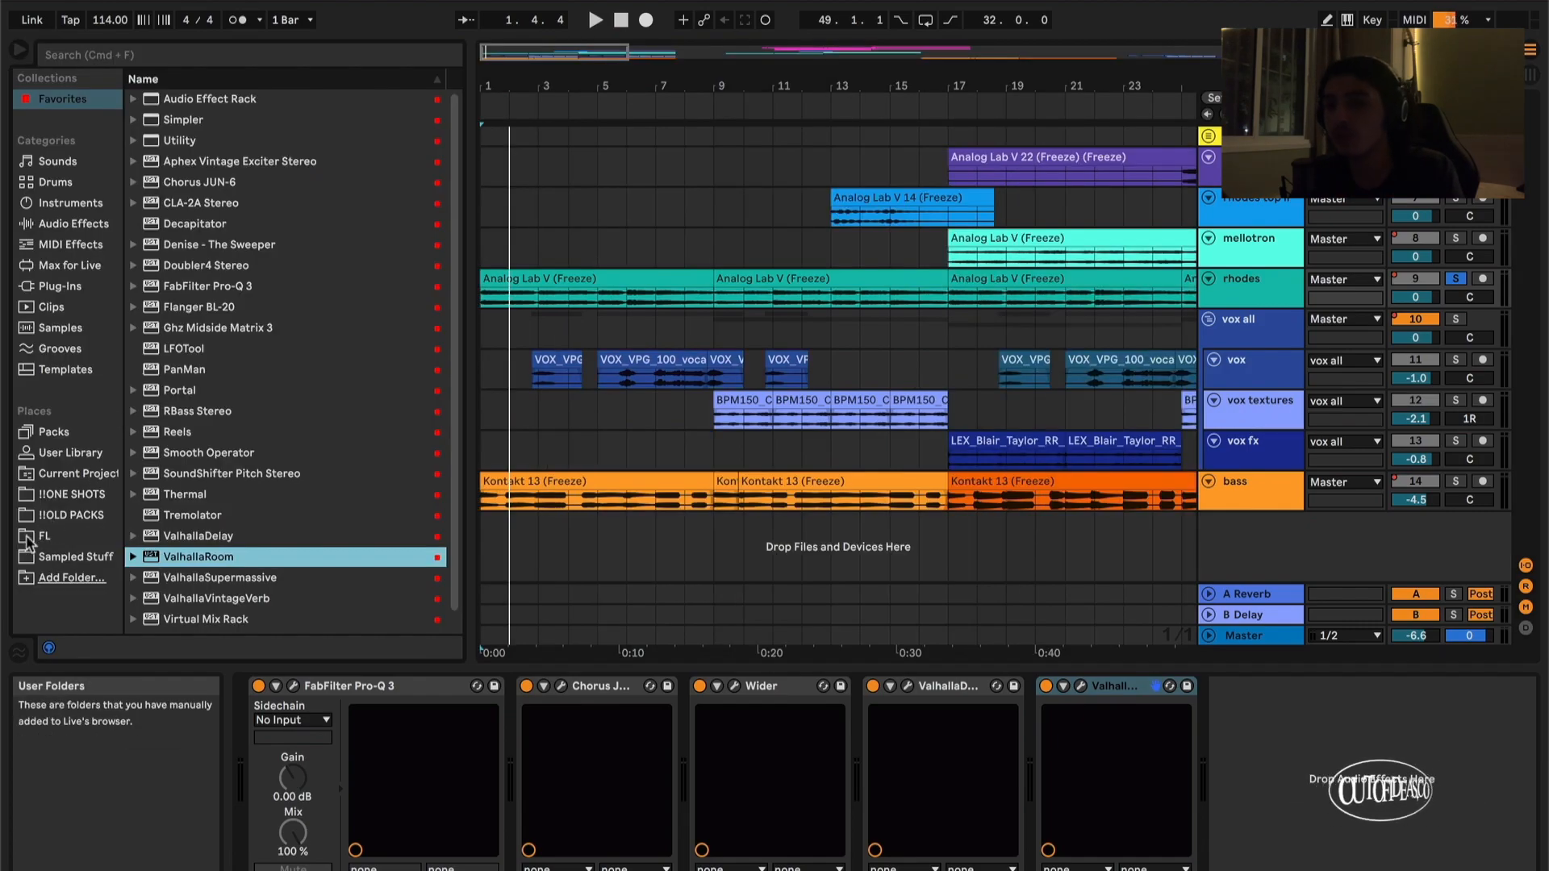
{"action": "left_click", "coordinate": [69, 473]}
{"action": "left_click", "coordinate": [68, 453]}
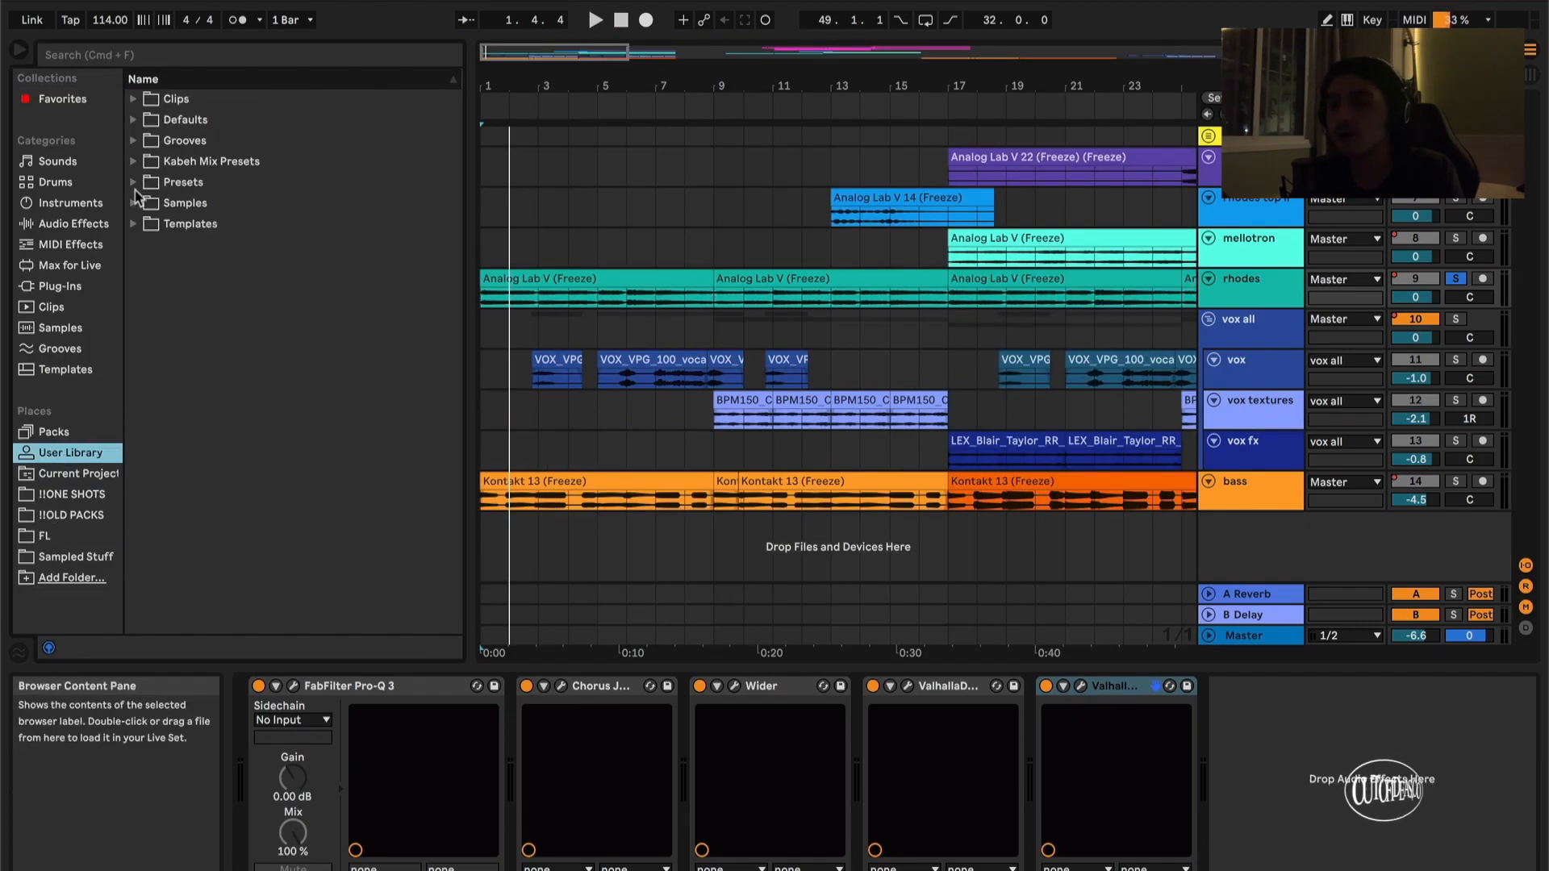
{"action": "left_click", "coordinate": [152, 165]}
{"action": "left_click", "coordinate": [228, 430]}
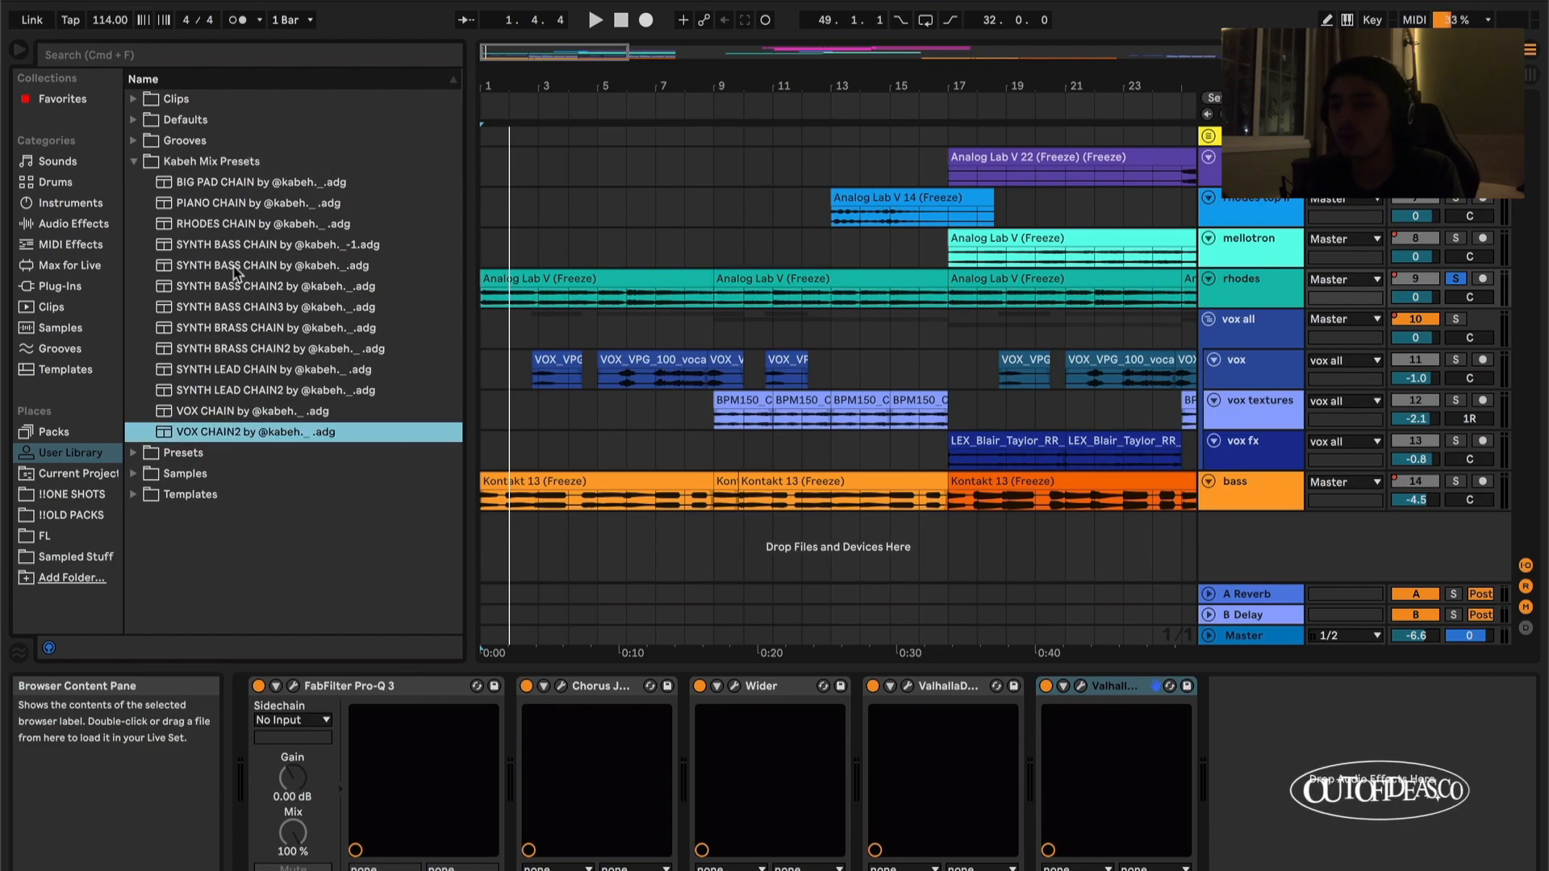
{"action": "left_click", "coordinate": [259, 184], "text": "shift"}
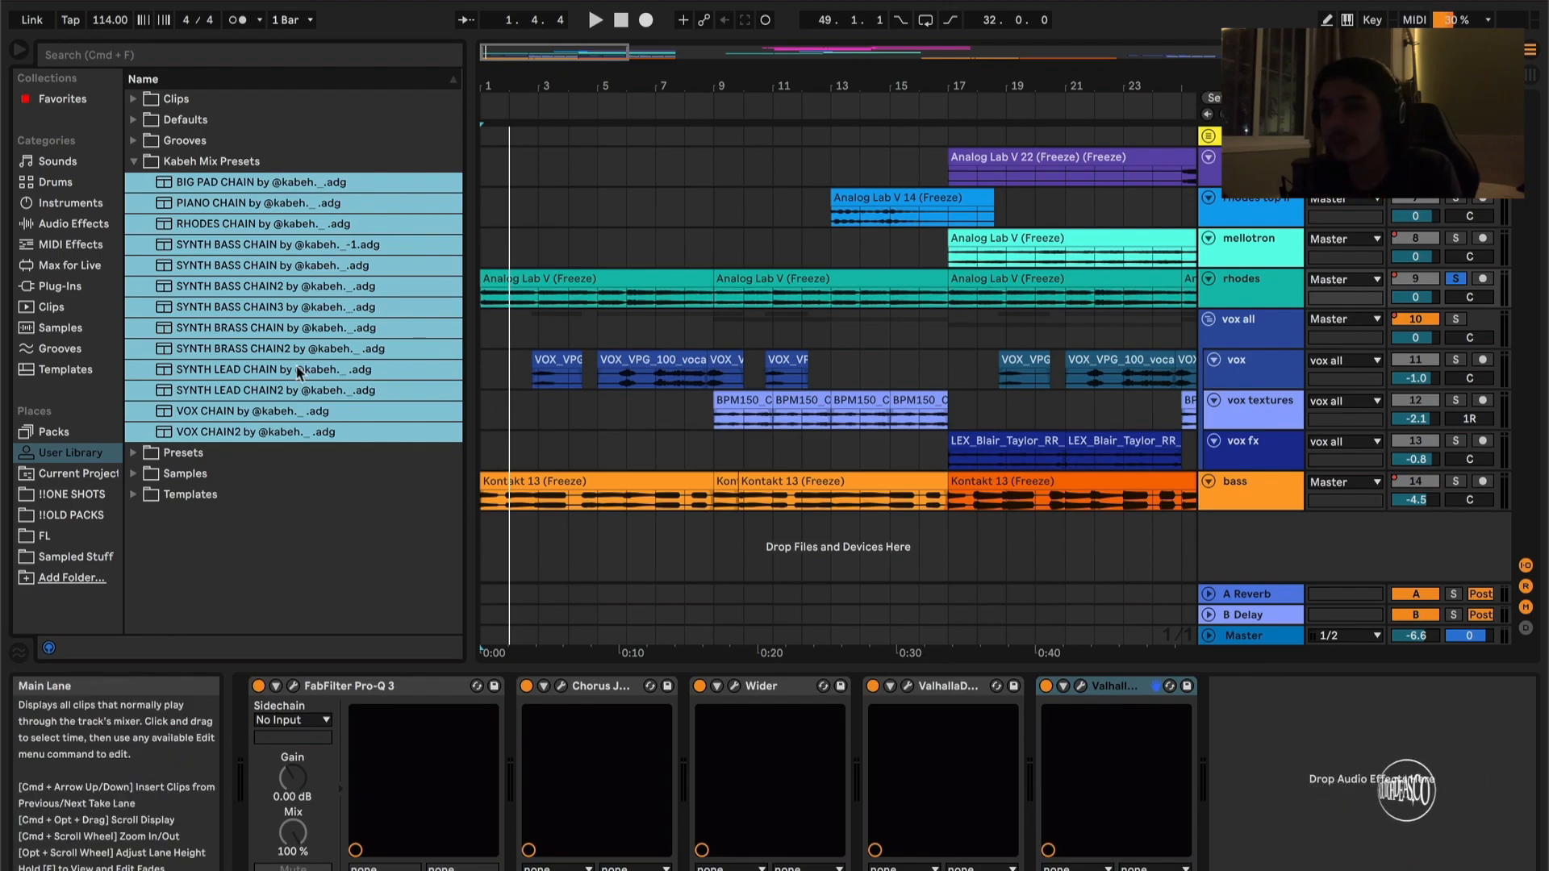
{"action": "left_click", "coordinate": [132, 163]}
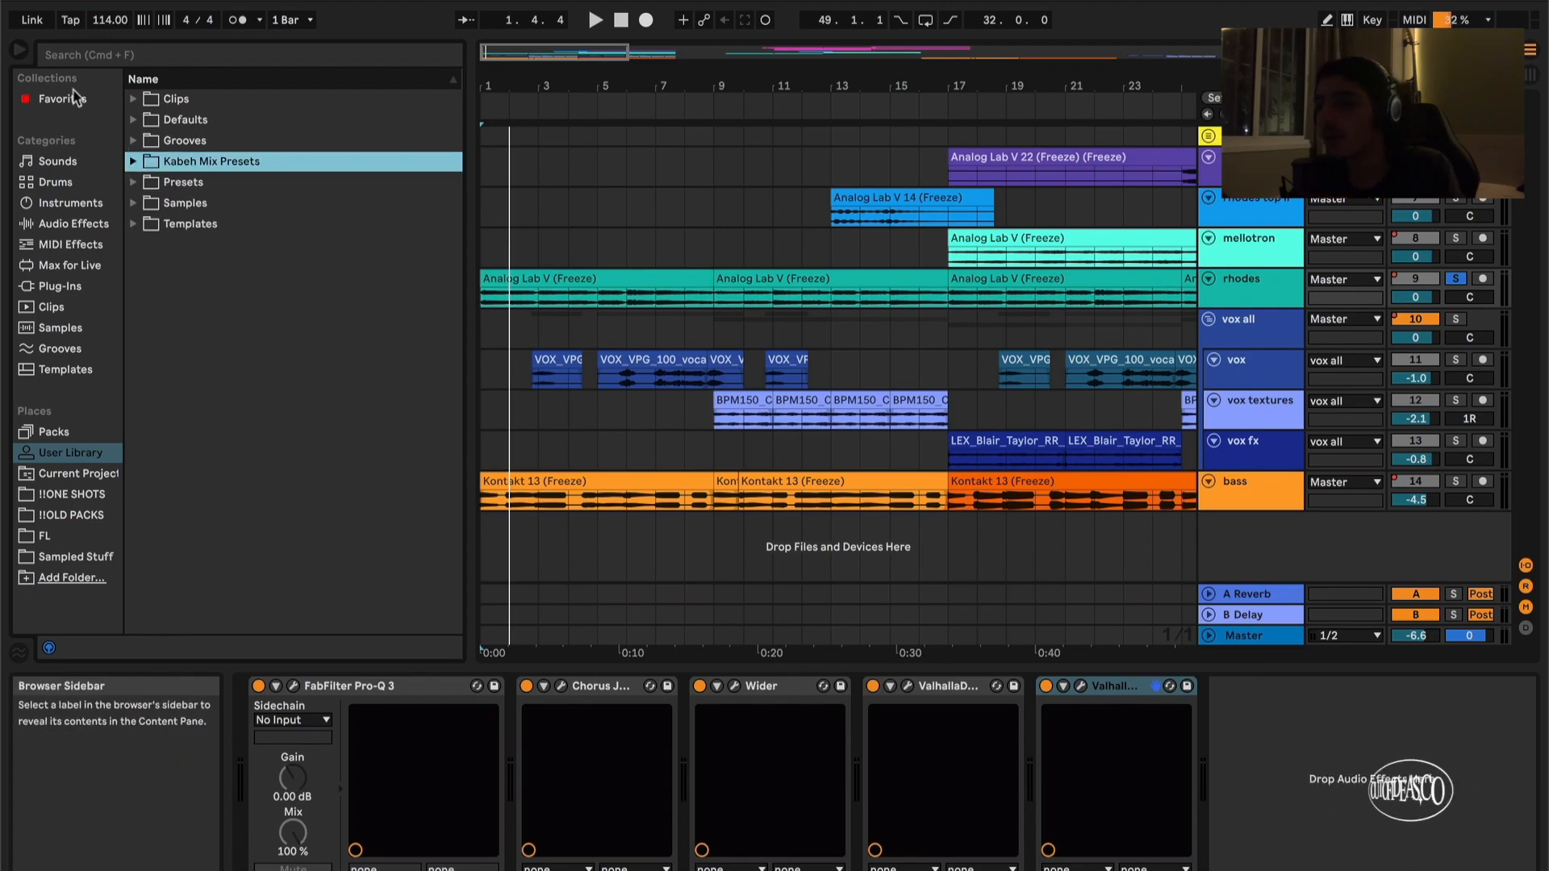
{"action": "left_click", "coordinate": [19, 50]}
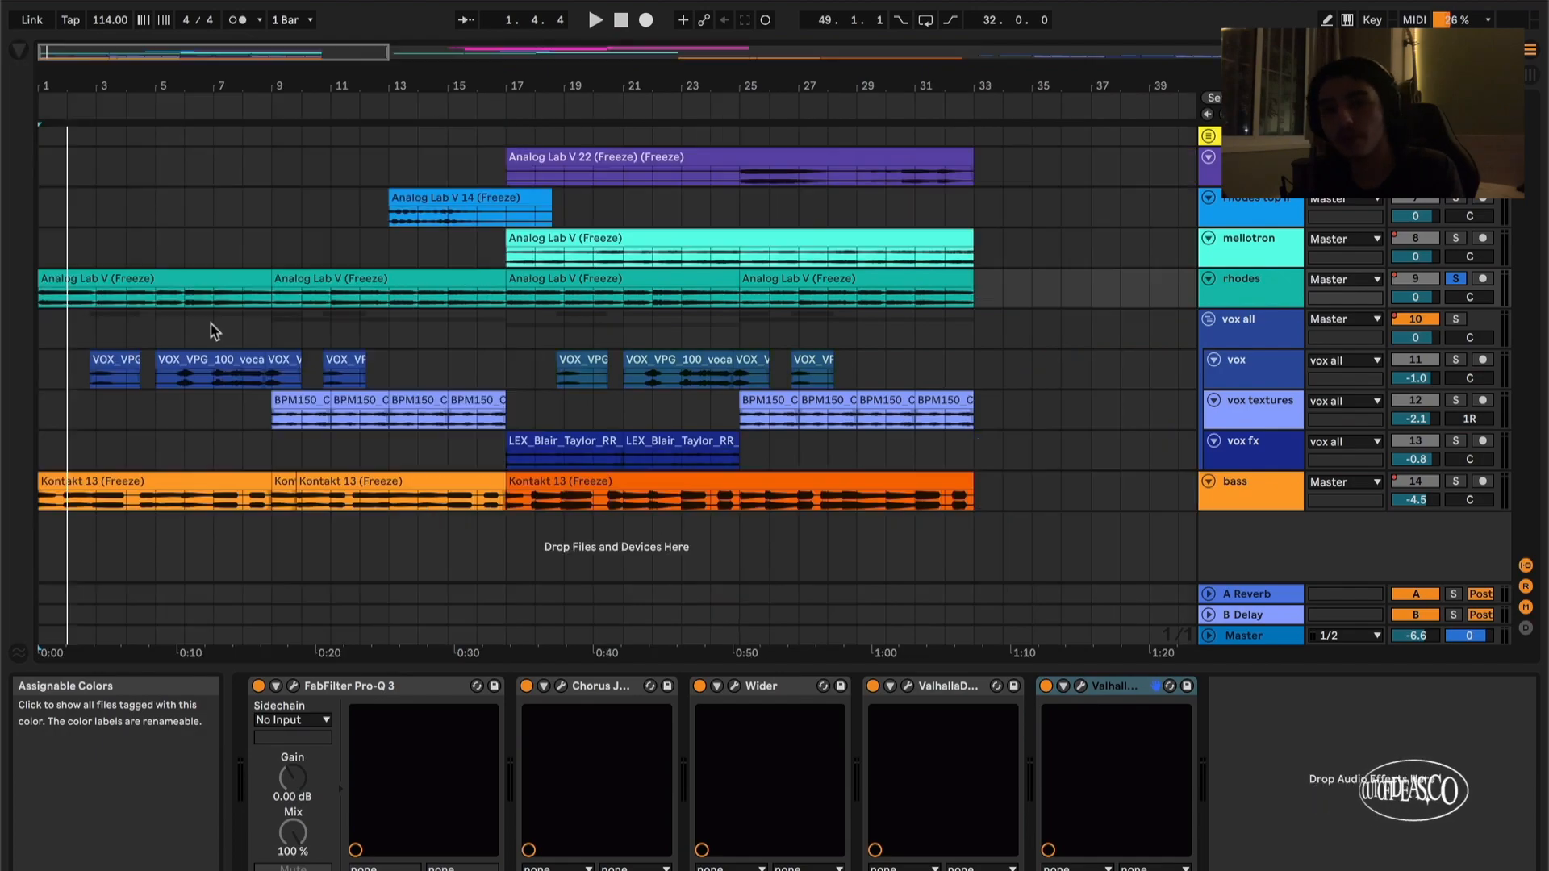
Step: Solo the bass track and play its part from bar 1
{"action": "left_click", "coordinate": [390, 247]}
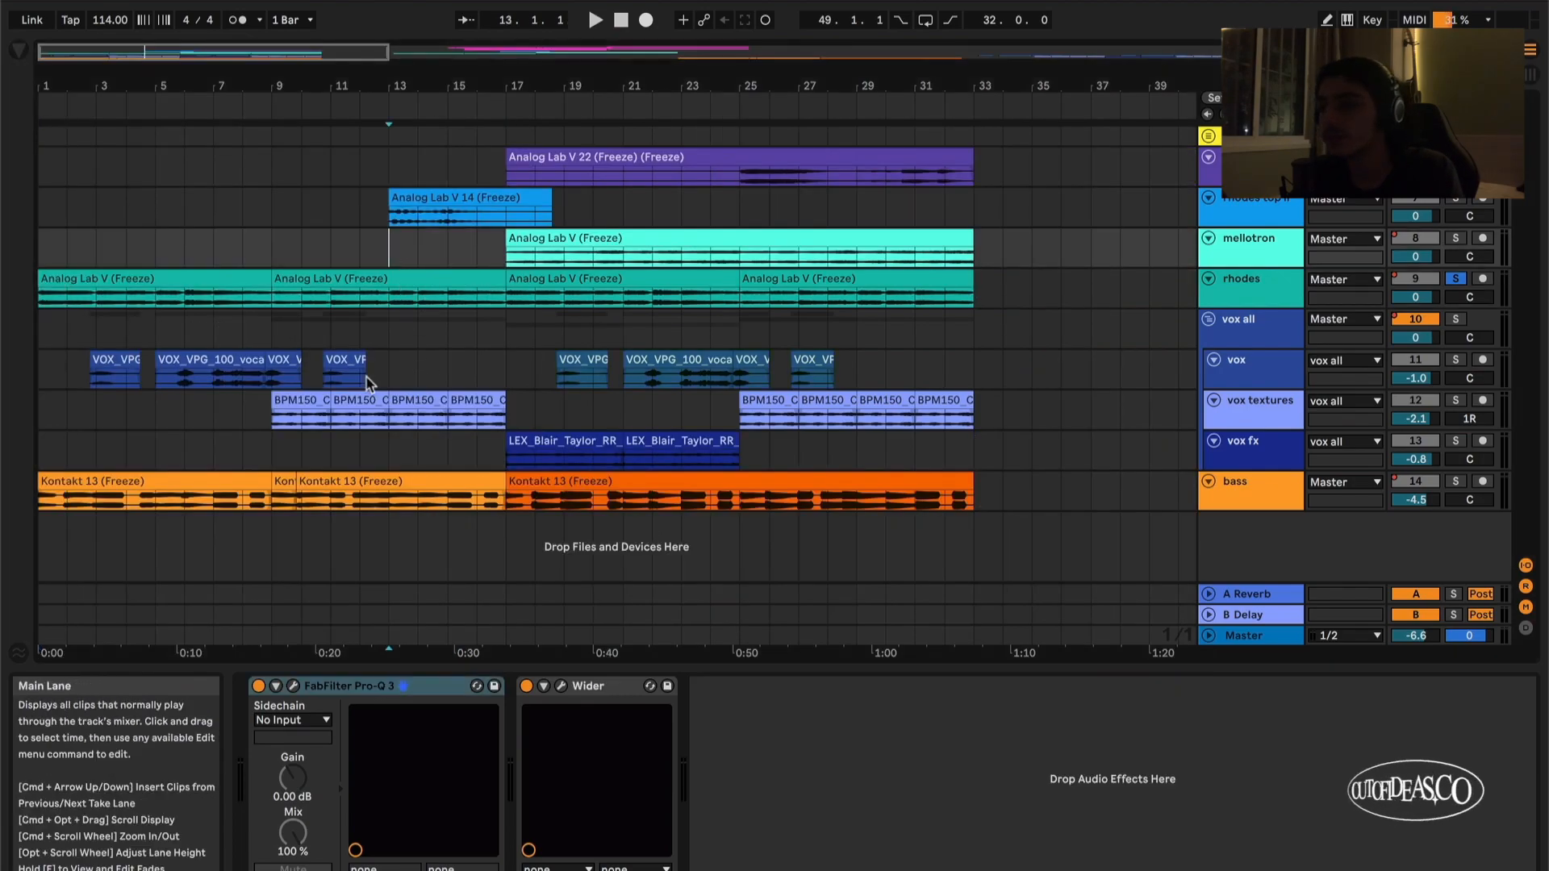
{"action": "key", "text": "plus"}
{"action": "key", "text": "plus"}
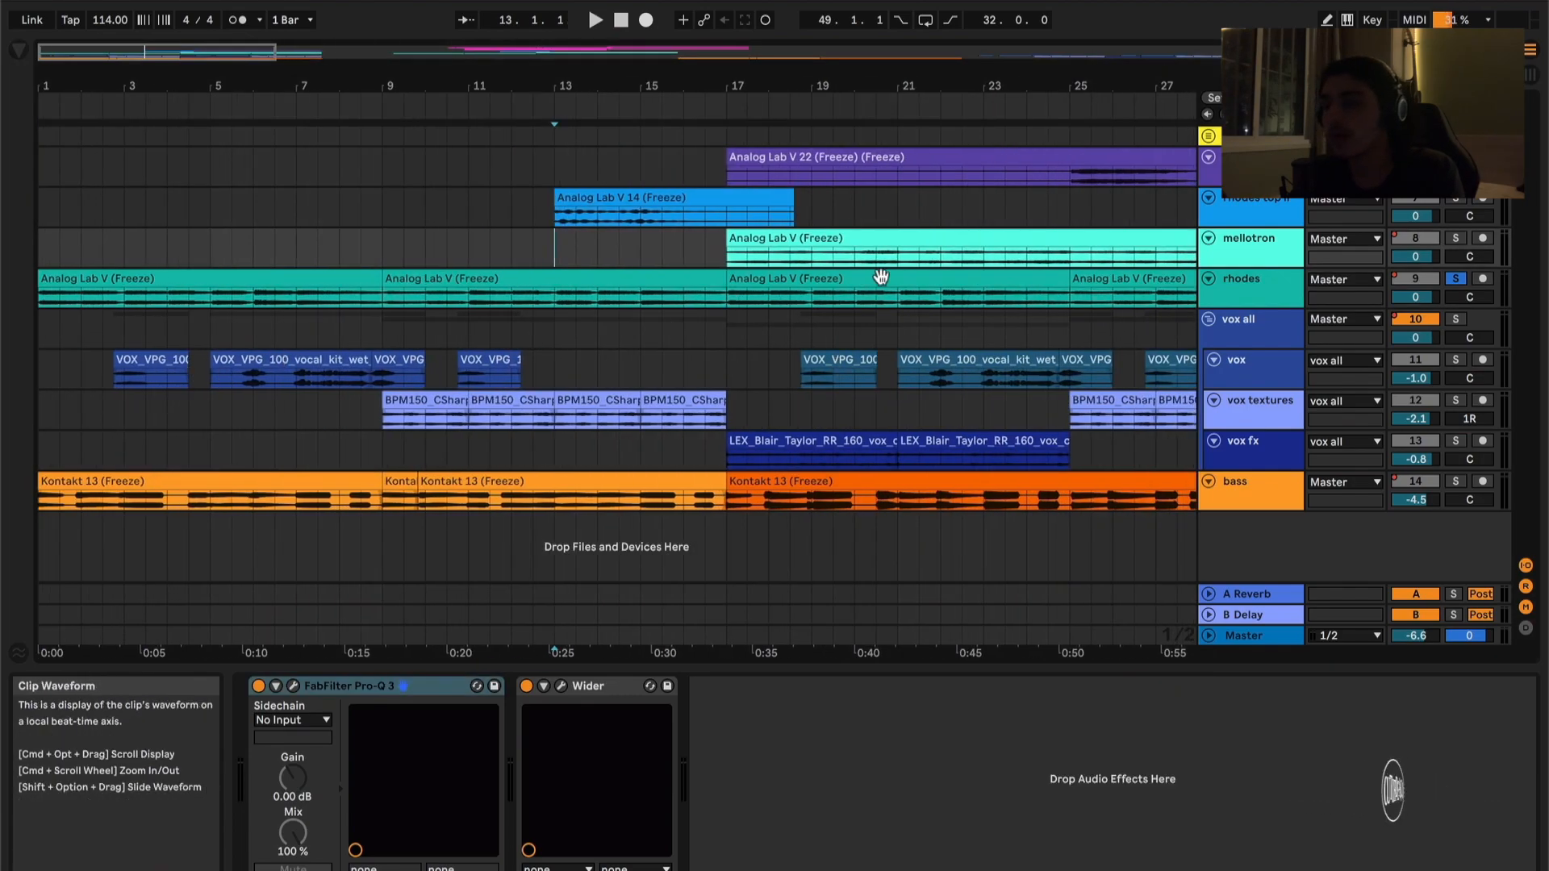
{"action": "left_click", "coordinate": [1246, 323]}
{"action": "left_click", "coordinate": [1232, 503]}
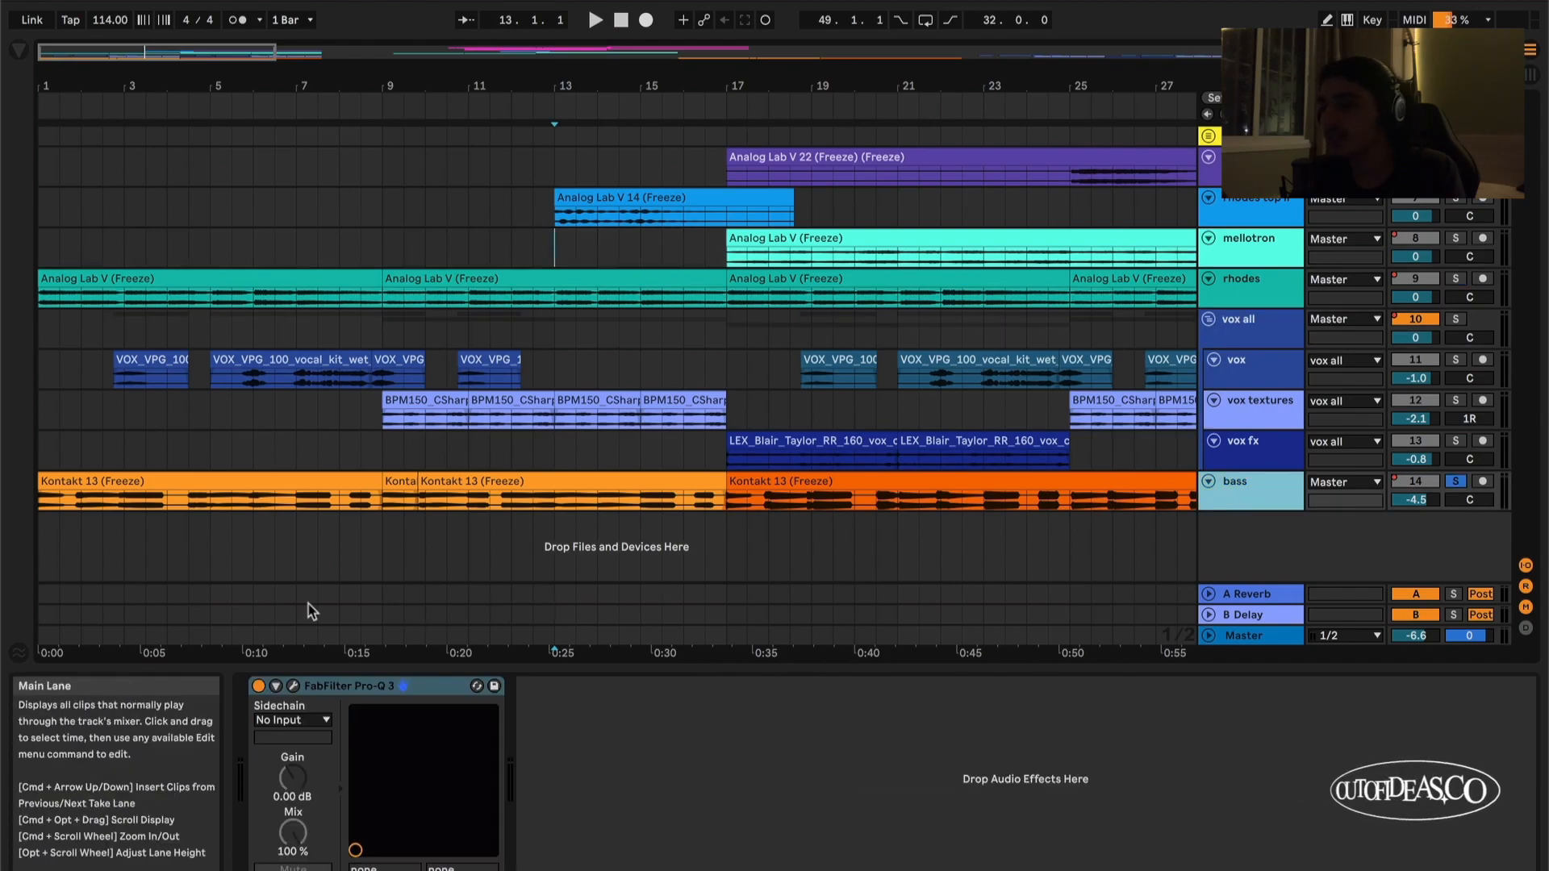
{"action": "left_click", "coordinate": [56, 509]}
{"action": "key", "text": "space"}
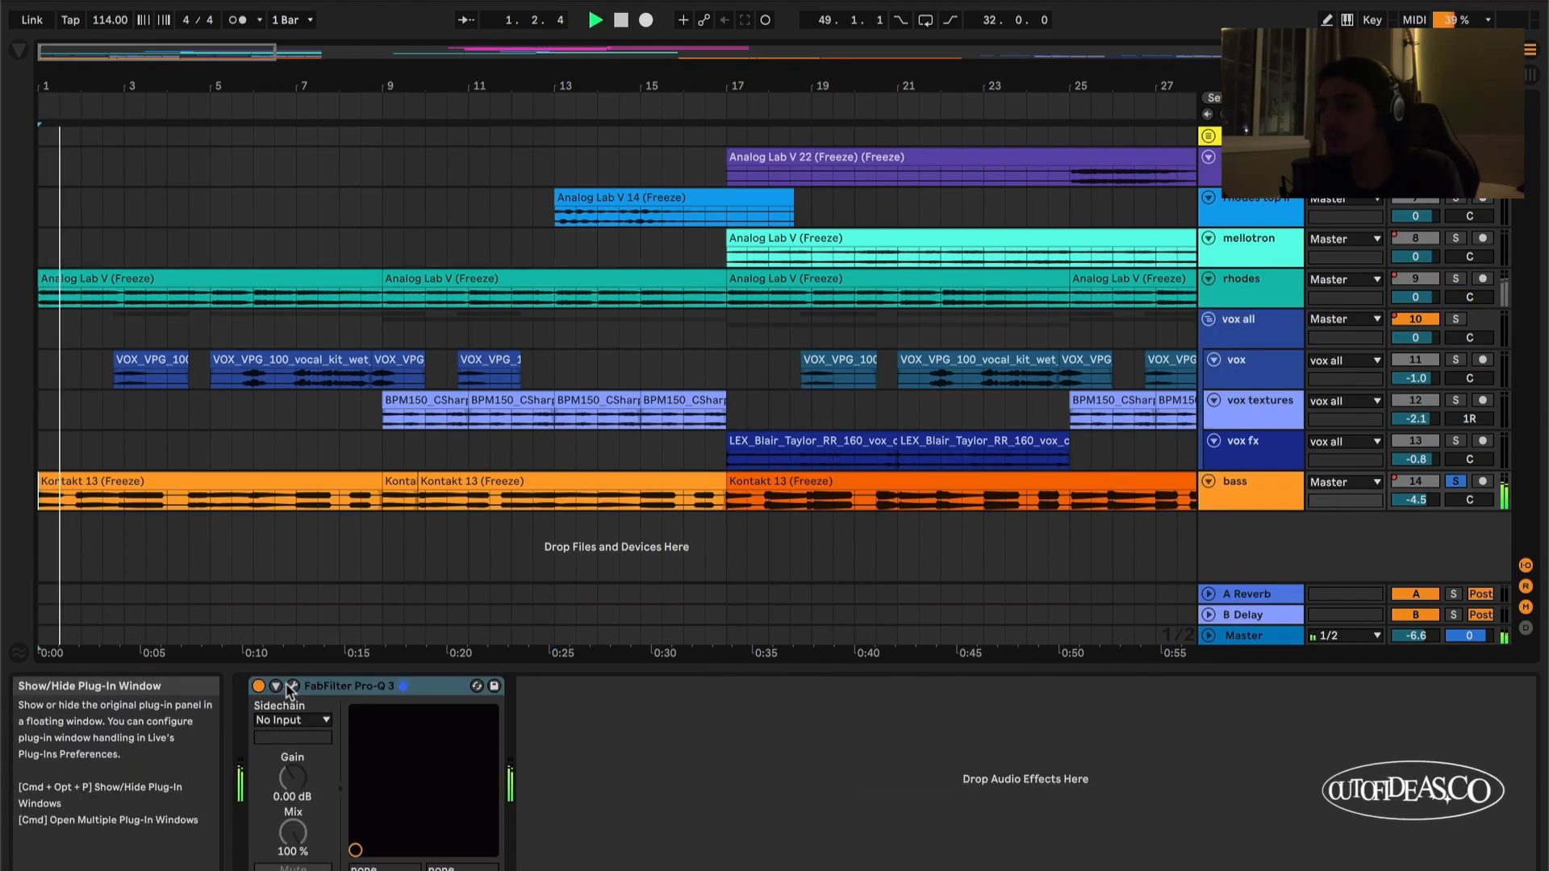
Step: Inspect the FabFilter Pro-Q 3 curve on the playing bass track, close it and stop playback
{"action": "left_click", "coordinate": [295, 687]}
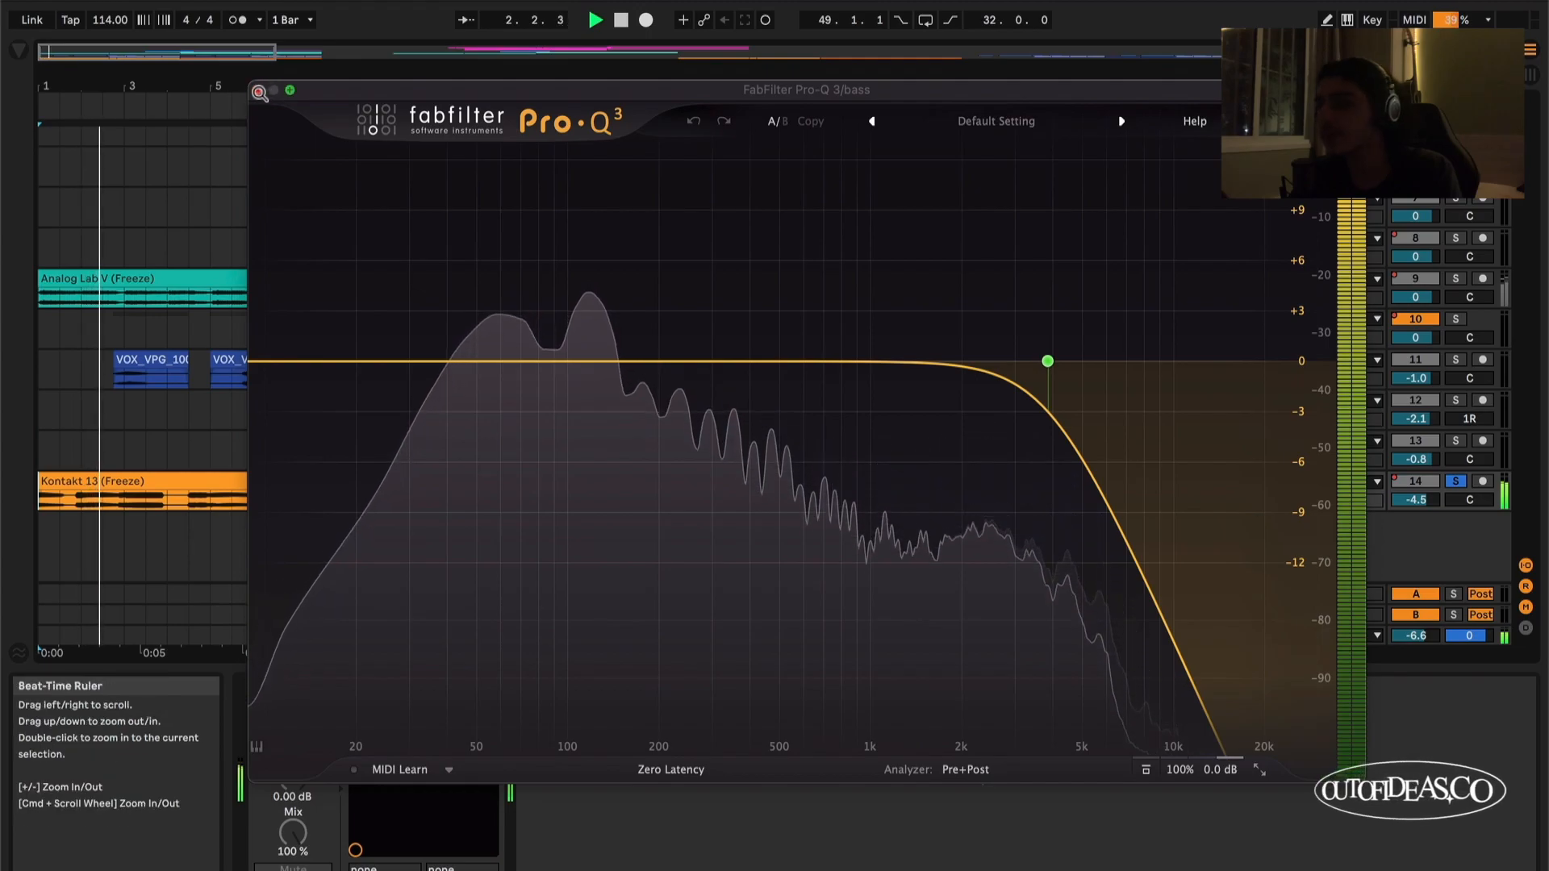
{"action": "left_click", "coordinate": [255, 91]}
{"action": "key", "text": "space"}
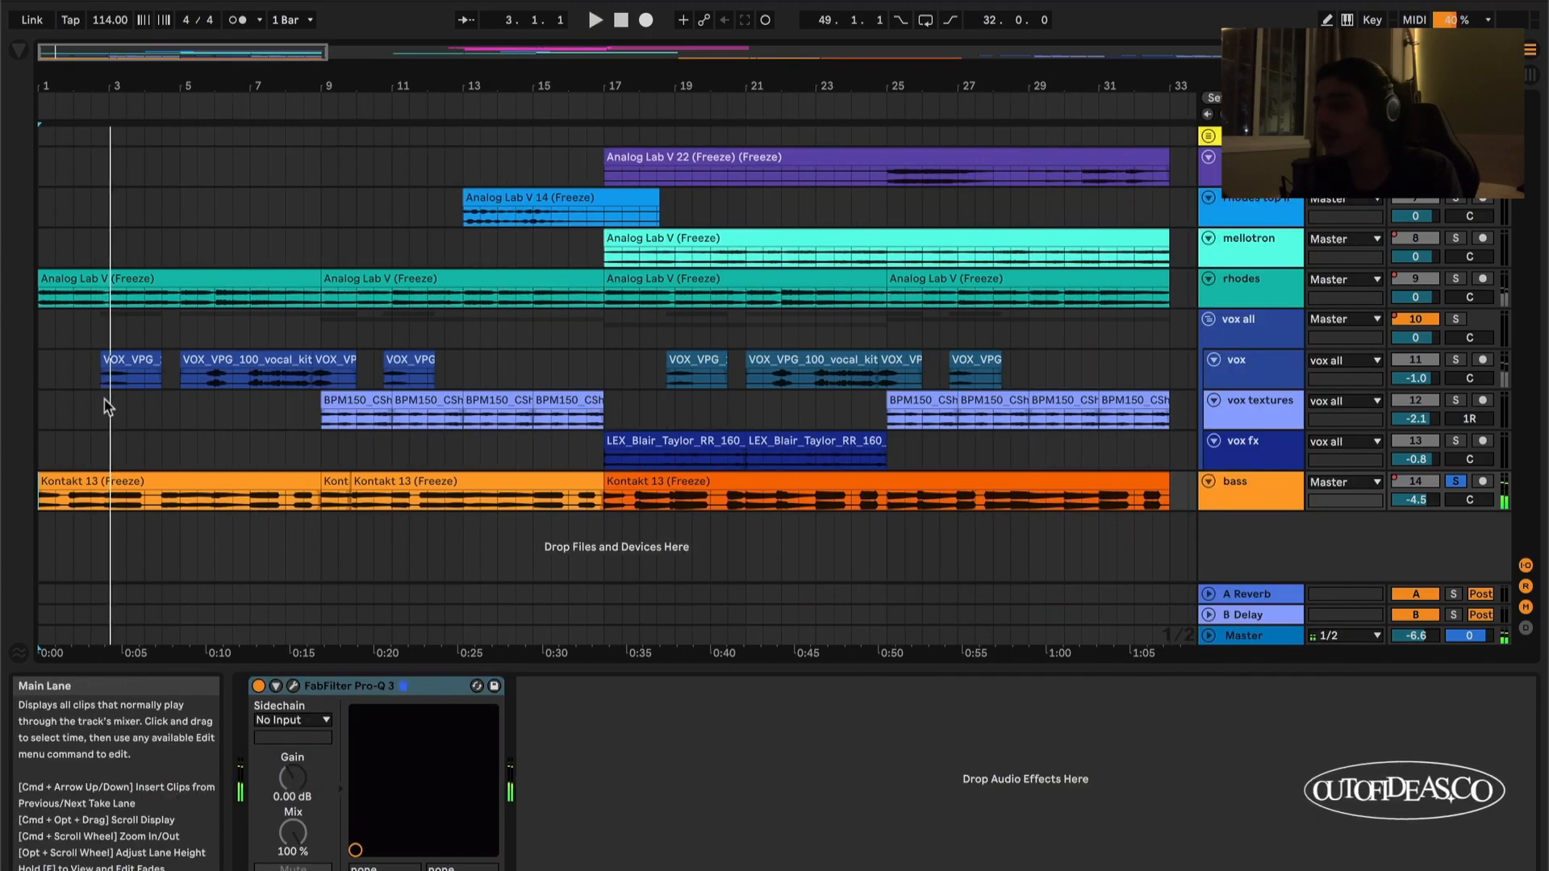
Step: Solo the vox all group and place the insertion marker at the first vox clip at 2.4.1
{"action": "left_click", "coordinate": [1241, 320]}
{"action": "key", "text": "s"}
{"action": "scroll", "coordinate": [107, 391], "scroll_direction": "up", "scroll_amount": 2}
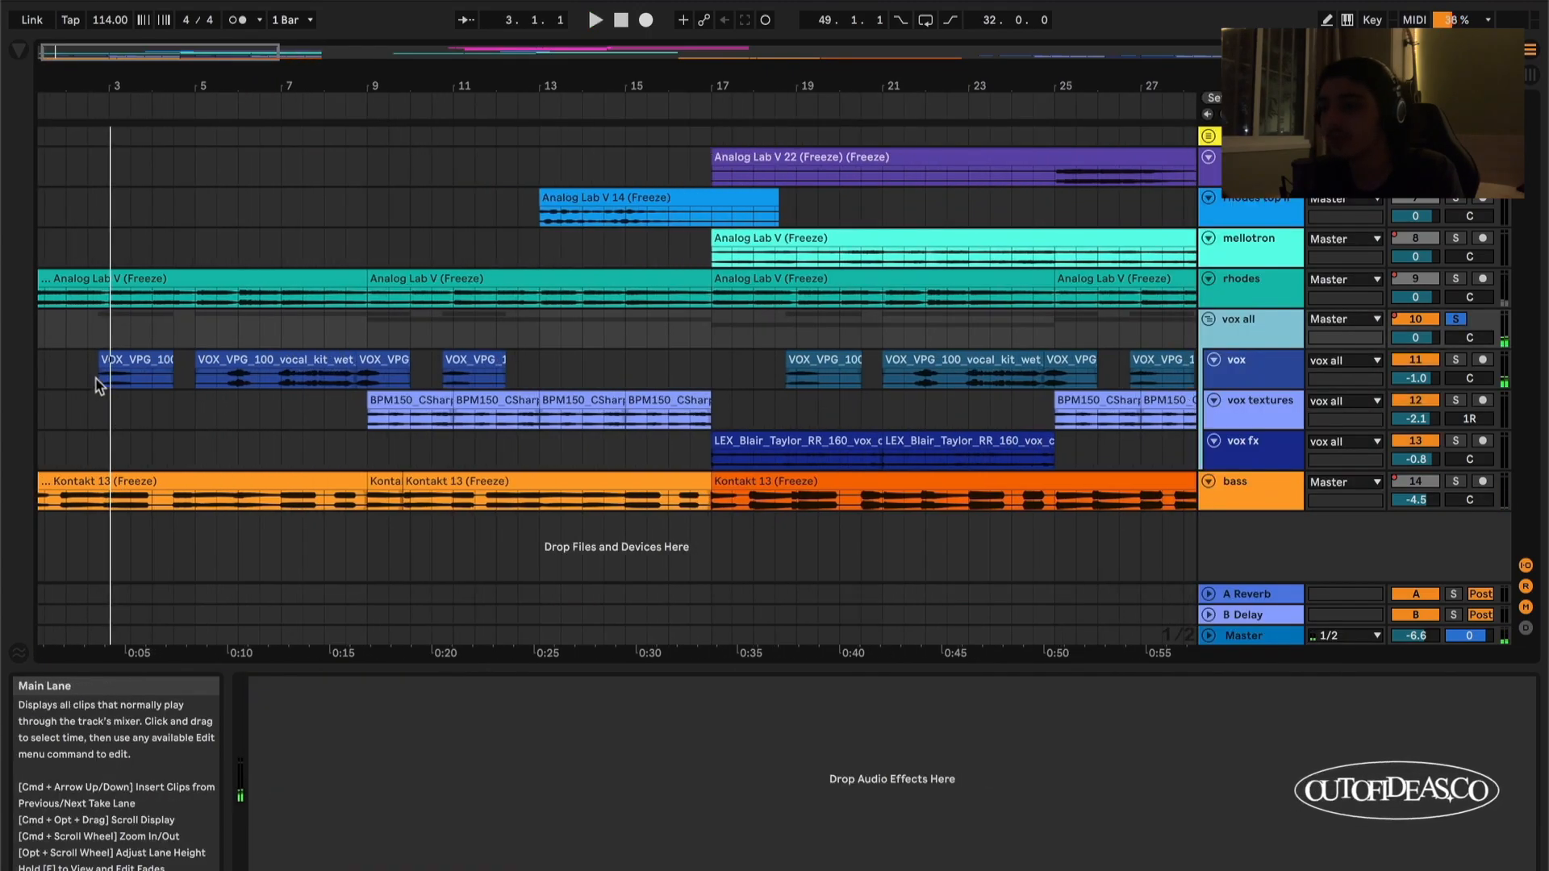
{"action": "left_click", "coordinate": [102, 377]}
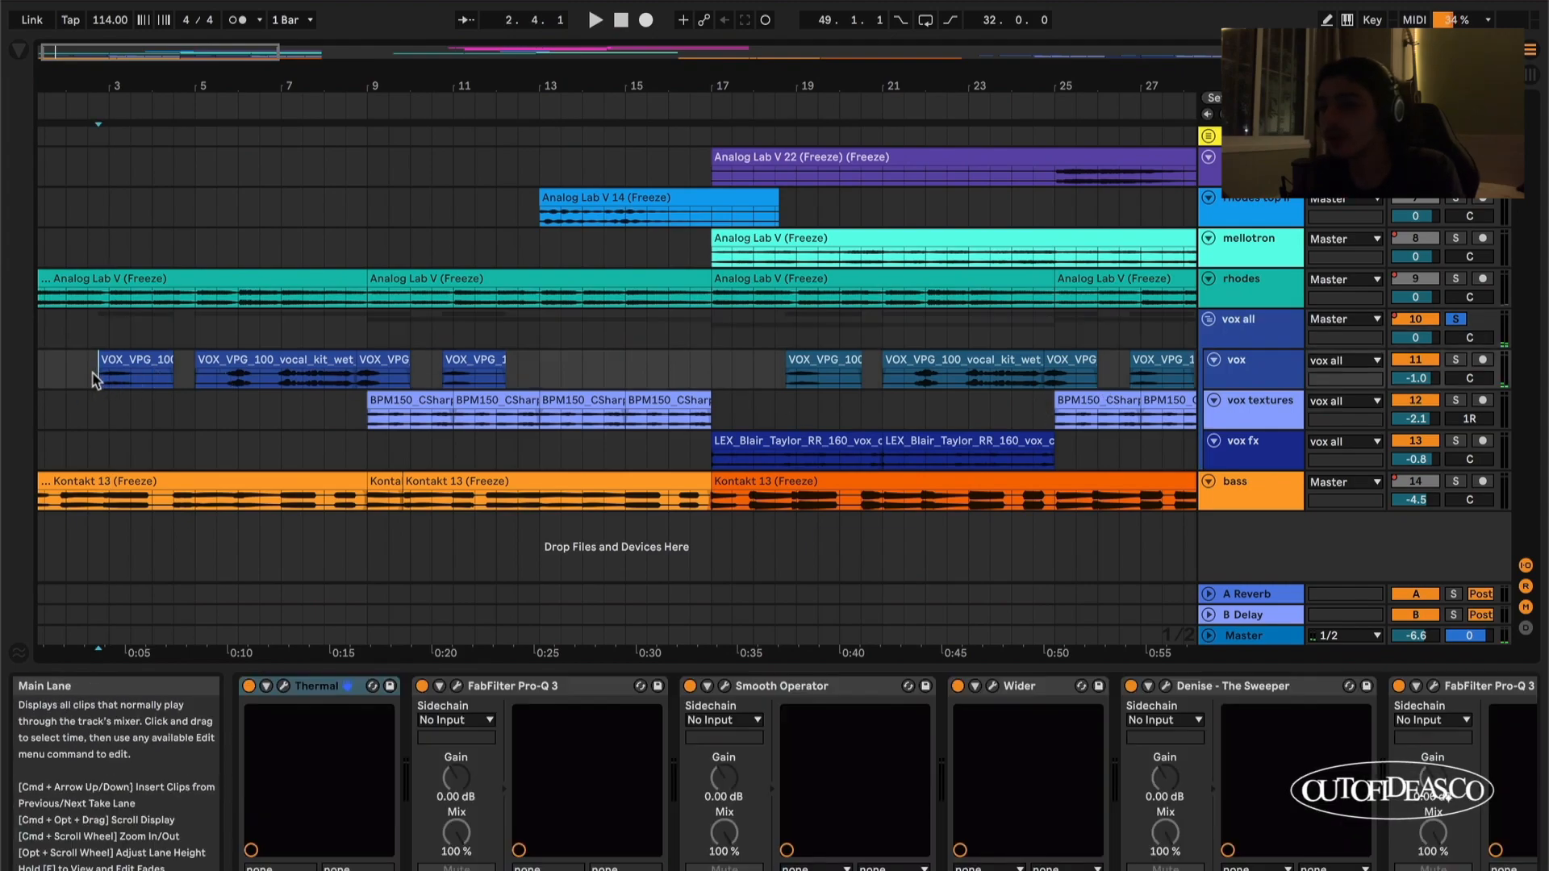
Step: Examine the vox track's effect chain from Thermal through to the Audio Effect Rack with its rev and delay chains
{"action": "double_click", "coordinate": [1259, 376]}
{"action": "scroll", "coordinate": [923, 776], "scroll_direction": "right", "scroll_amount": 15}
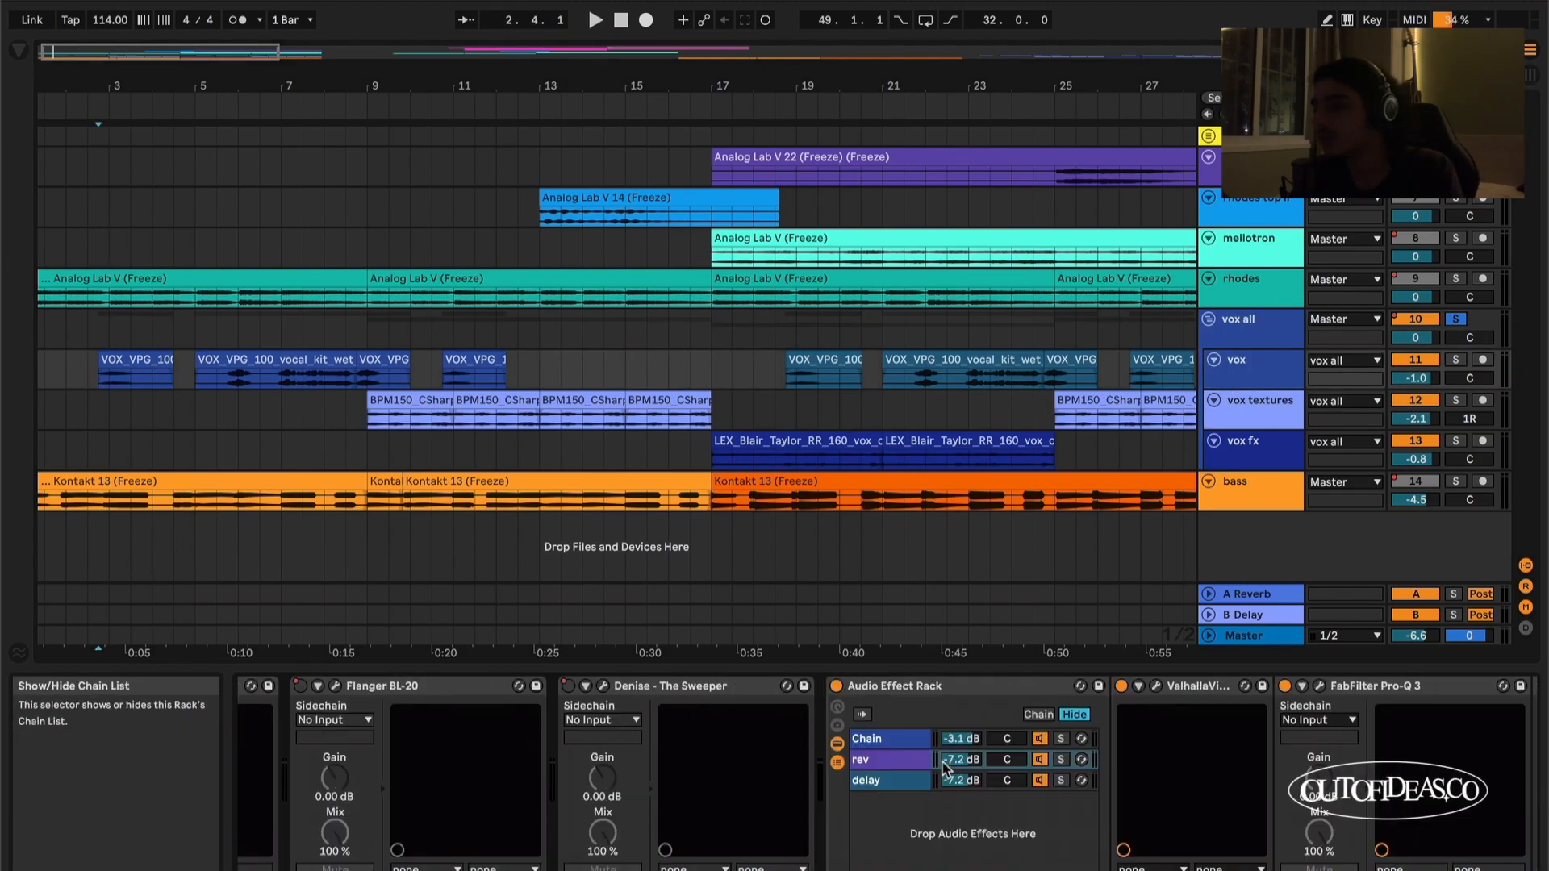
{"action": "scroll", "coordinate": [949, 763], "scroll_direction": "left", "scroll_amount": 15}
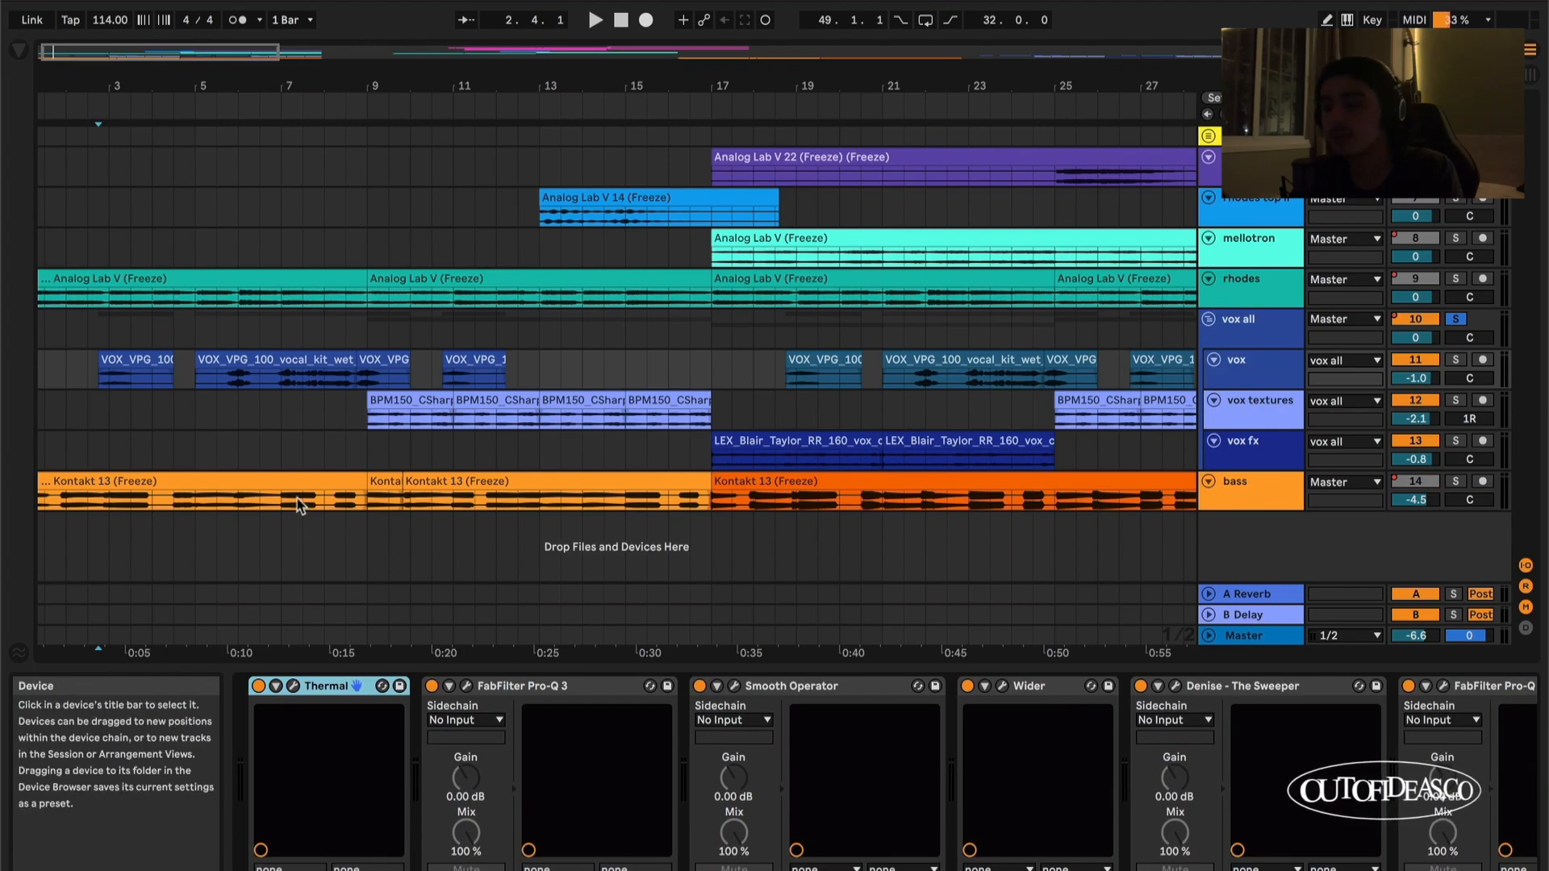
Step: Play the vocal from 2.4.1 and solo the vox track within its group
{"action": "key", "text": "space"}
{"action": "left_click", "coordinate": [1249, 380]}
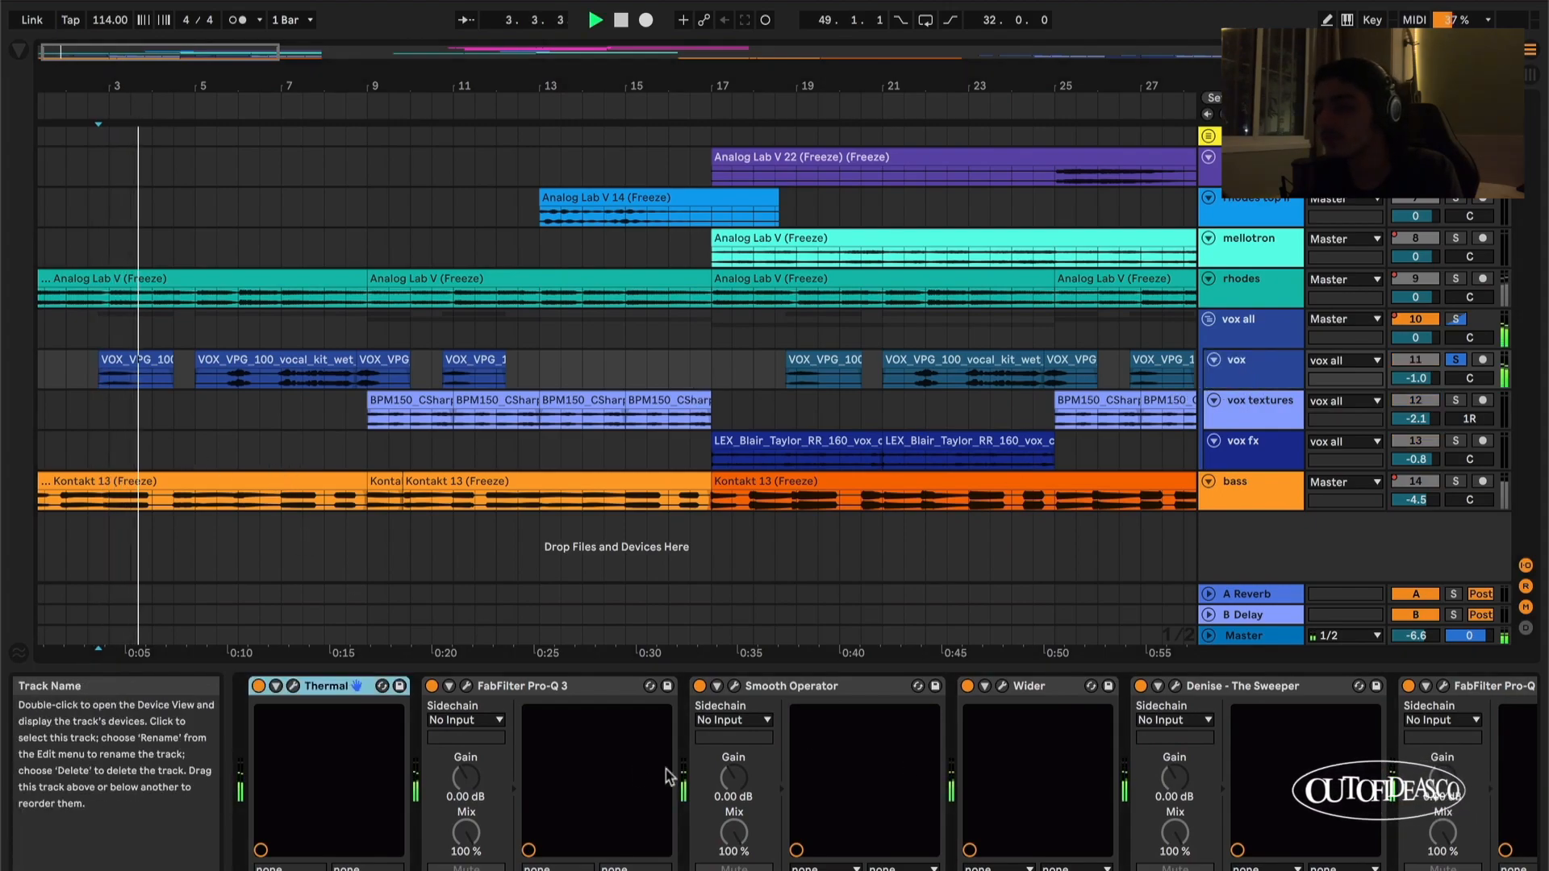
{"action": "key", "text": "space"}
Step: Highlight all vox clips across the section, then return the insertion marker to the first clip at 2.4.1
{"action": "key", "text": "minus"}
{"action": "left_click_drag", "start_coordinate": [801, 376], "coordinate": [61, 377]}
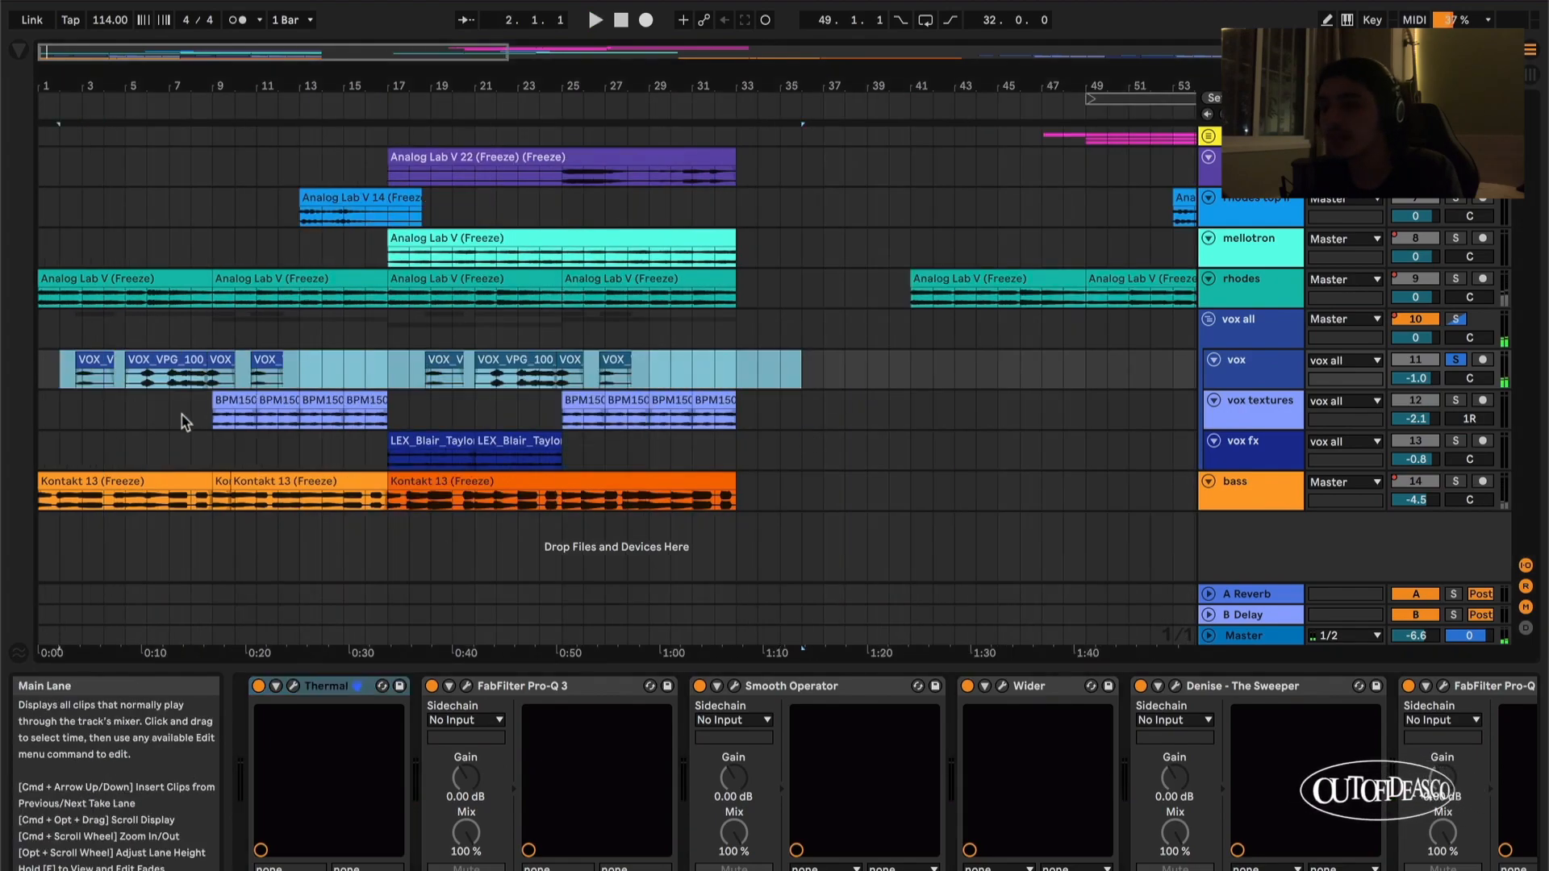
{"action": "left_click", "coordinate": [74, 383]}
{"action": "scroll", "coordinate": [71, 384], "scroll_direction": "up", "scroll_amount": 5}
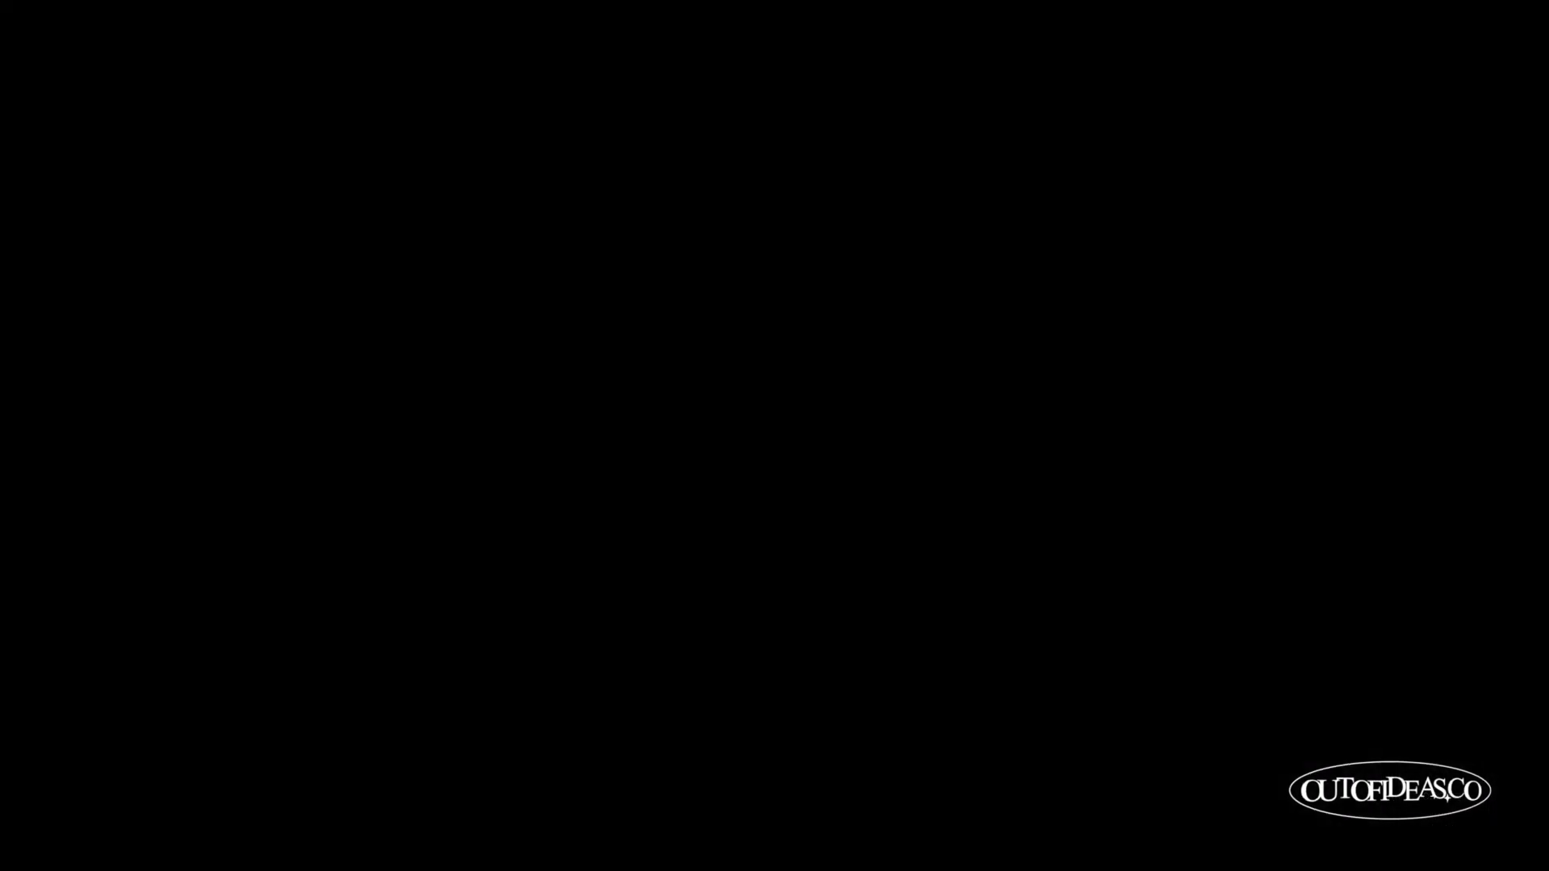
Step: Compare the soloed vocal from 2.4.1 with Thermal bypassed and re-enabled
{"action": "key", "text": "space"}
{"action": "left_click", "coordinate": [258, 687]}
{"action": "left_click", "coordinate": [258, 687]}
{"action": "key", "text": "space"}
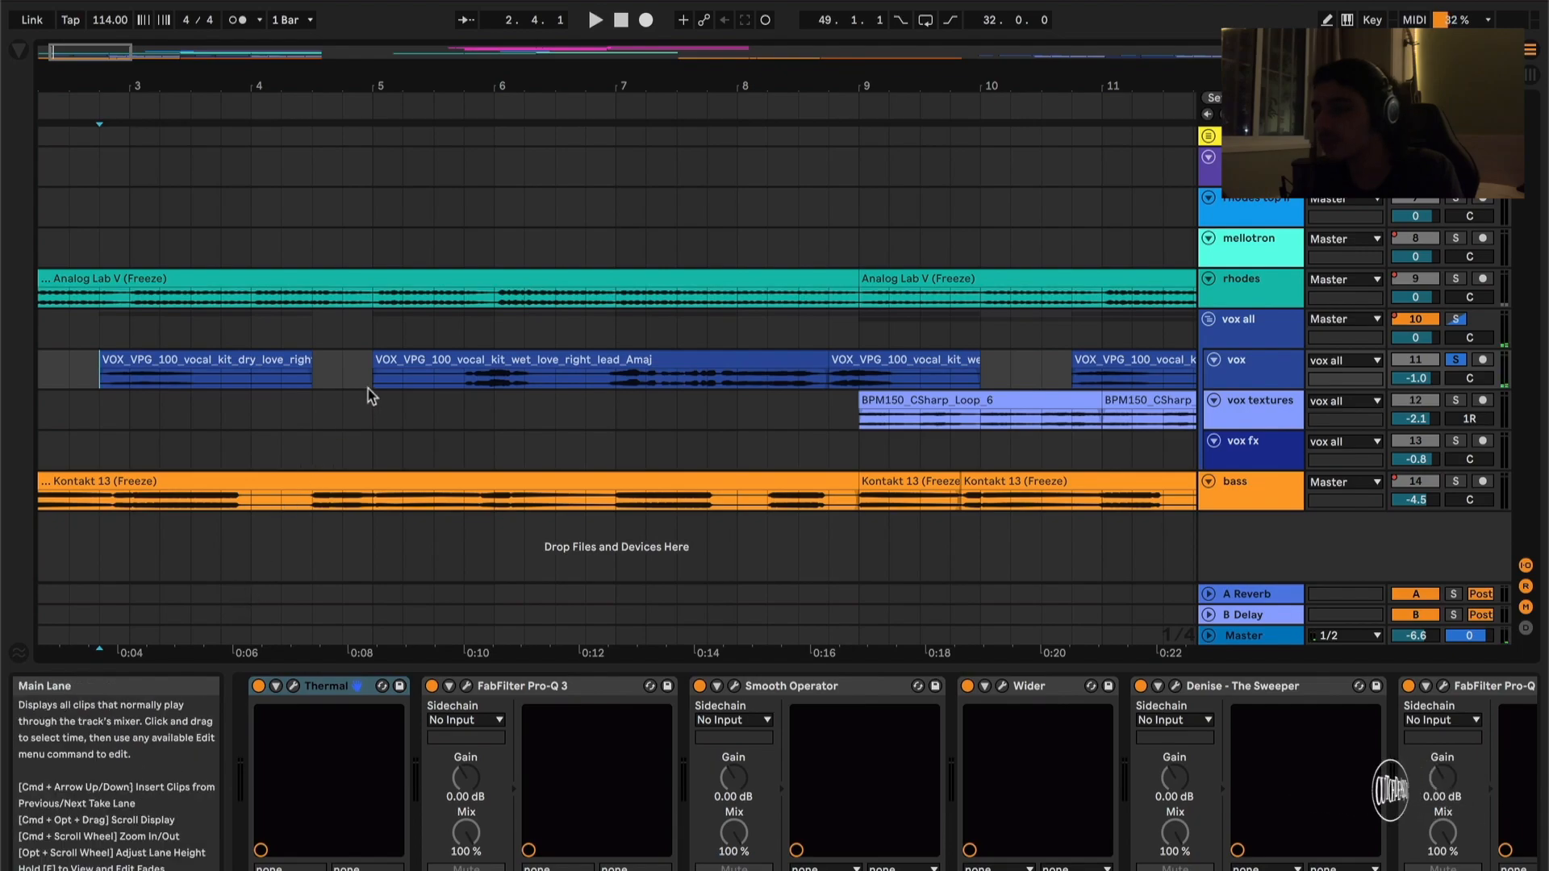
Step: Inspect the first FabFilter Pro-Q 3 on the vox track, close its window and stop playback
{"action": "left_click", "coordinate": [467, 686]}
{"action": "left_click", "coordinate": [226, 91]}
{"action": "key", "text": "space"}
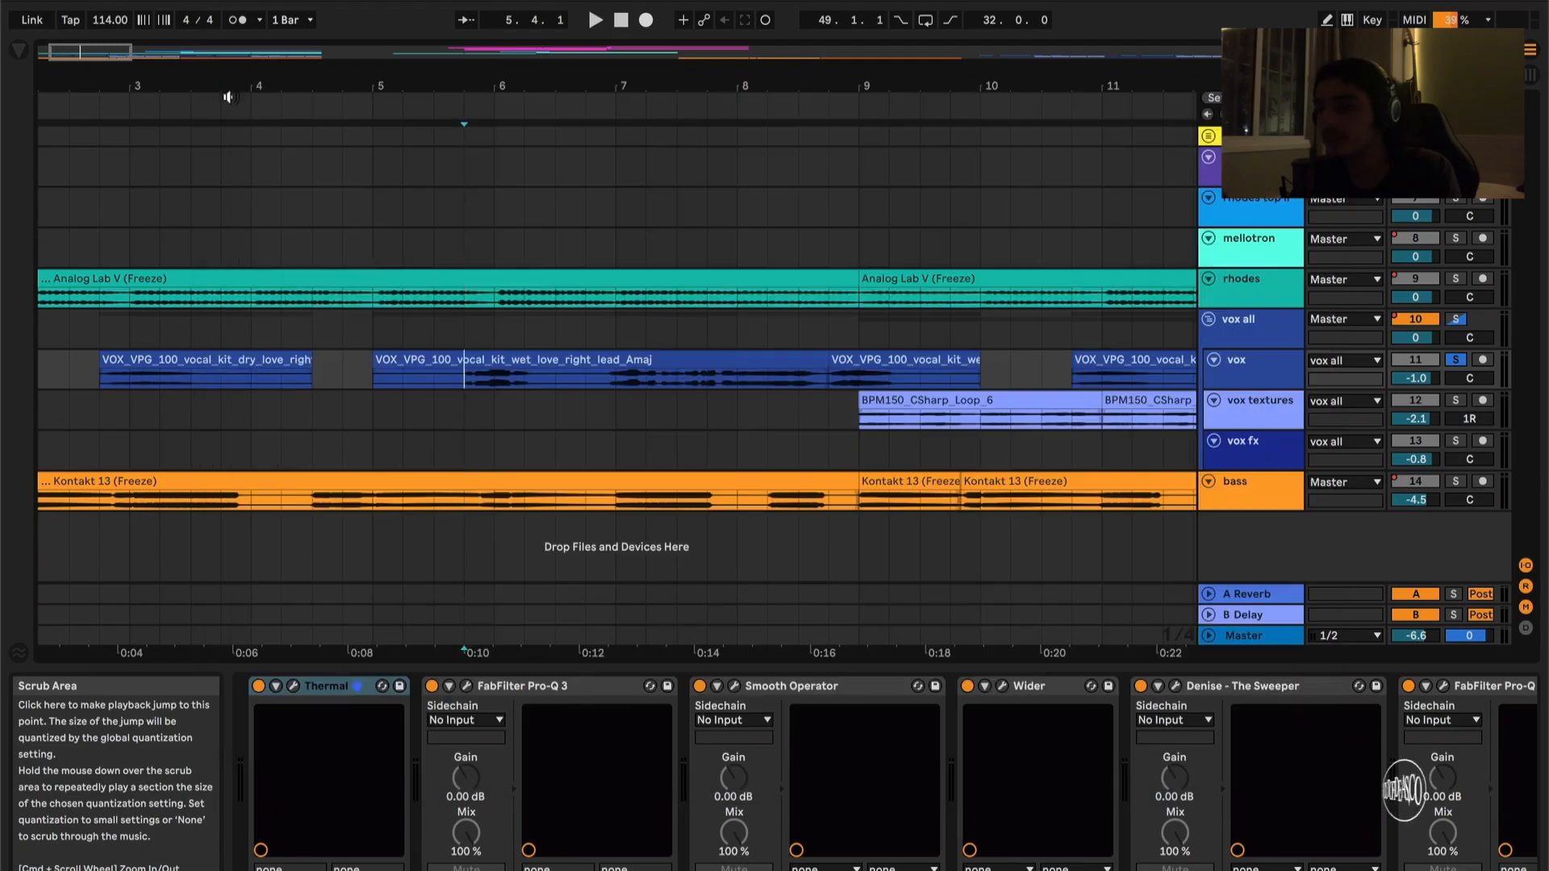
Step: Play the soloed vocal from 5.4.1 and examine the devices after Thermal, up to Denise - The Sweeper and the second Pro-Q 3
{"action": "key", "text": "space"}
{"action": "scroll", "coordinate": [847, 702], "scroll_direction": "down", "scroll_amount": 3}
{"action": "scroll", "coordinate": [1022, 710], "scroll_direction": "down", "scroll_amount": 5}
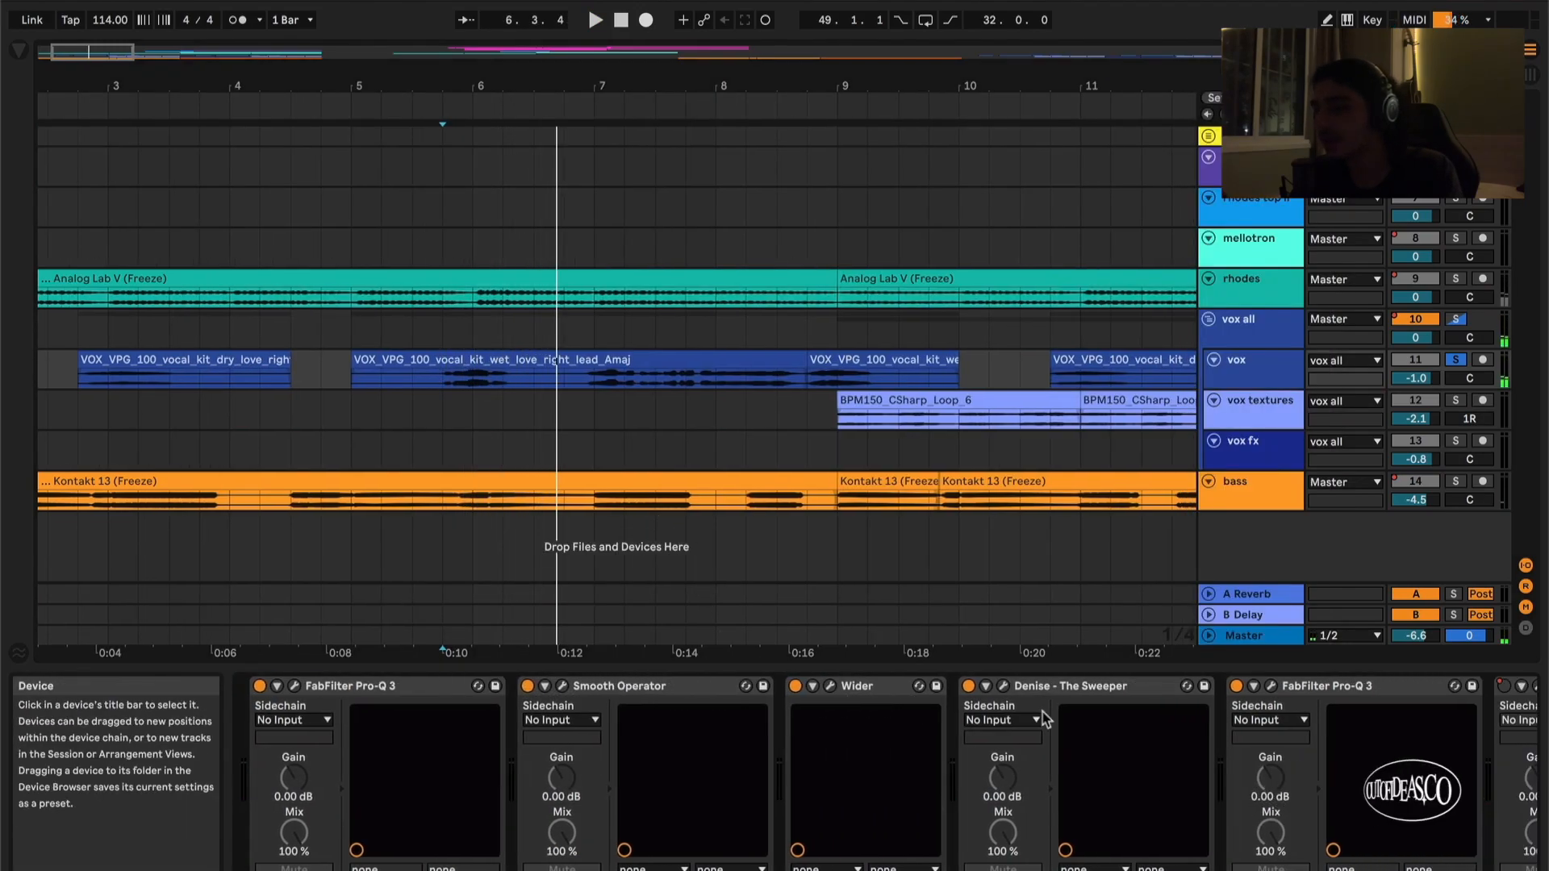
Step: Examine the disabled Flanger BL-20 and the Denise - The Sweeper after it in the vox track's device chain
{"action": "scroll", "coordinate": [1016, 702], "scroll_direction": "down", "scroll_amount": 6}
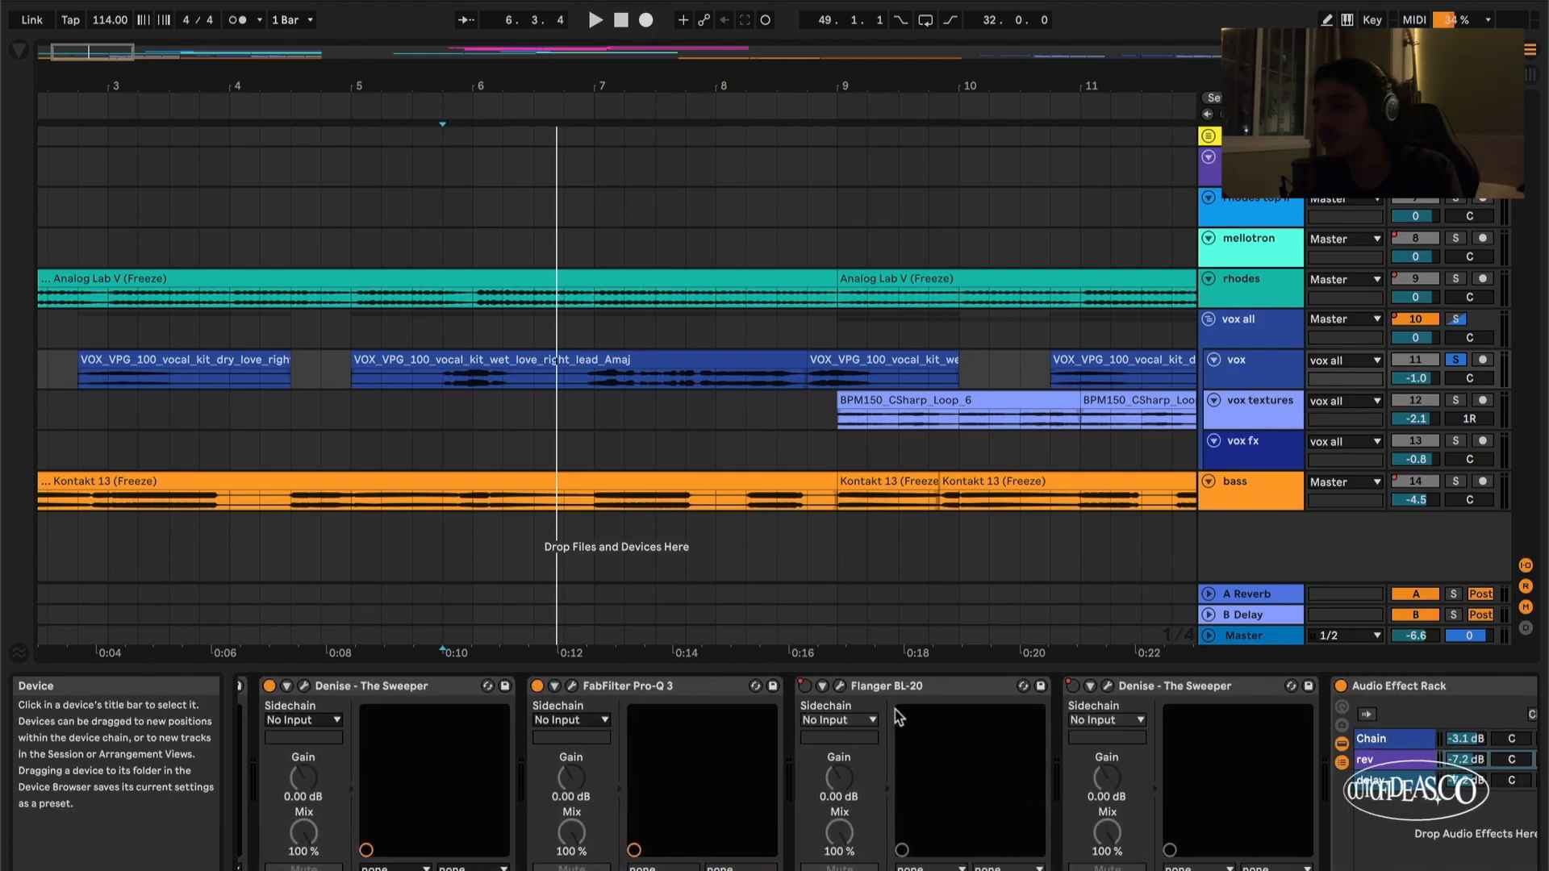
{"action": "scroll", "coordinate": [1066, 718], "scroll_direction": "right", "scroll_amount": 2}
{"action": "left_click", "coordinate": [1093, 681]}
{"action": "left_click", "coordinate": [872, 690]}
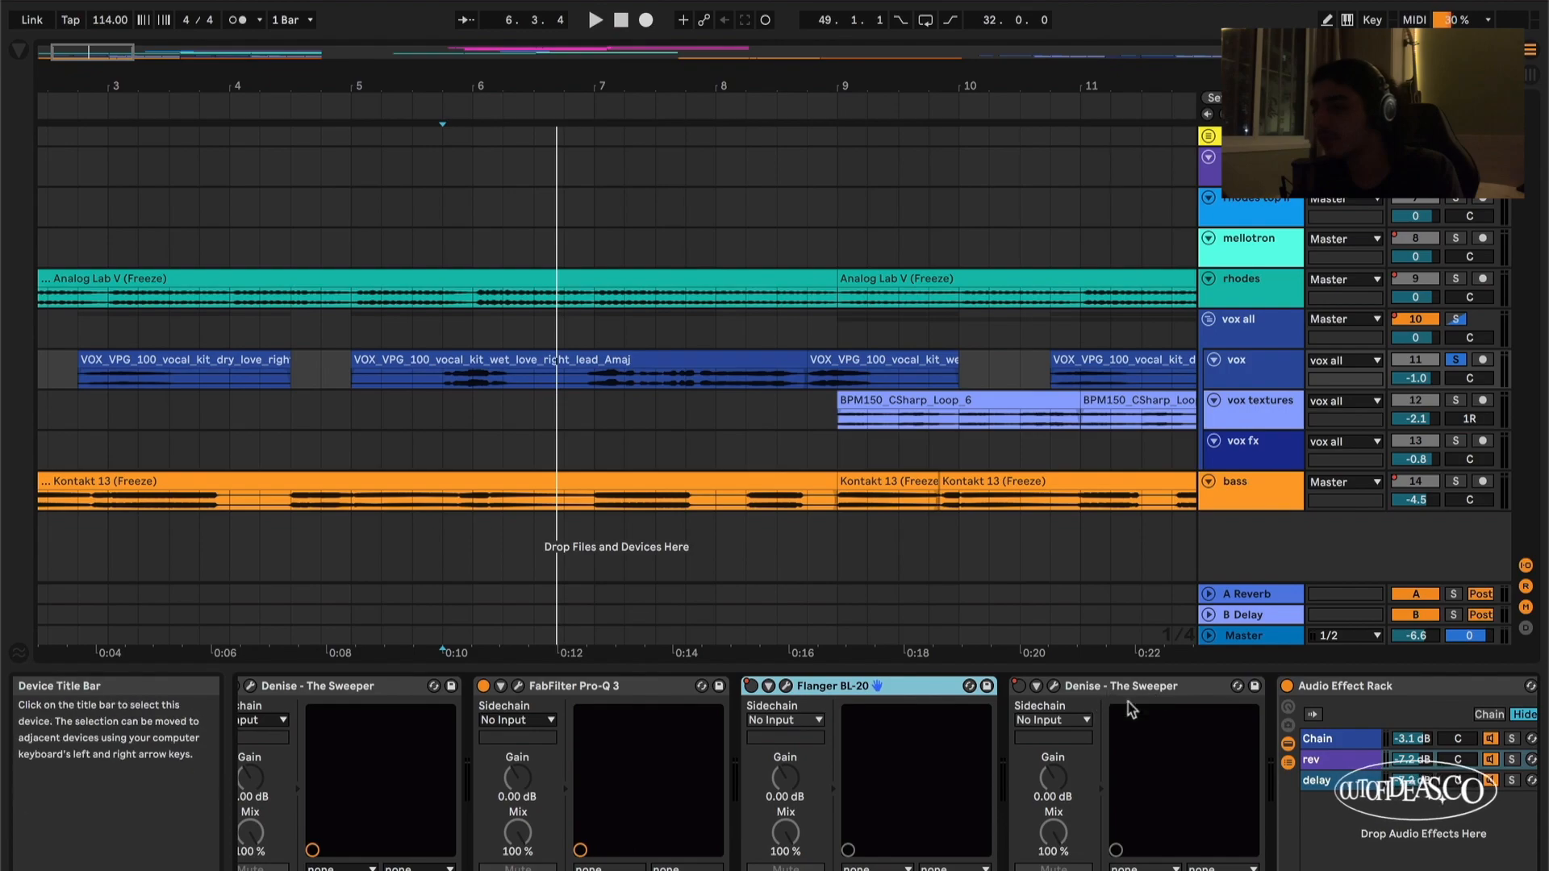
{"action": "scroll", "coordinate": [750, 352], "scroll_direction": "right", "scroll_amount": 2}
{"action": "scroll", "coordinate": [754, 352], "scroll_direction": "down", "scroll_amount": 3}
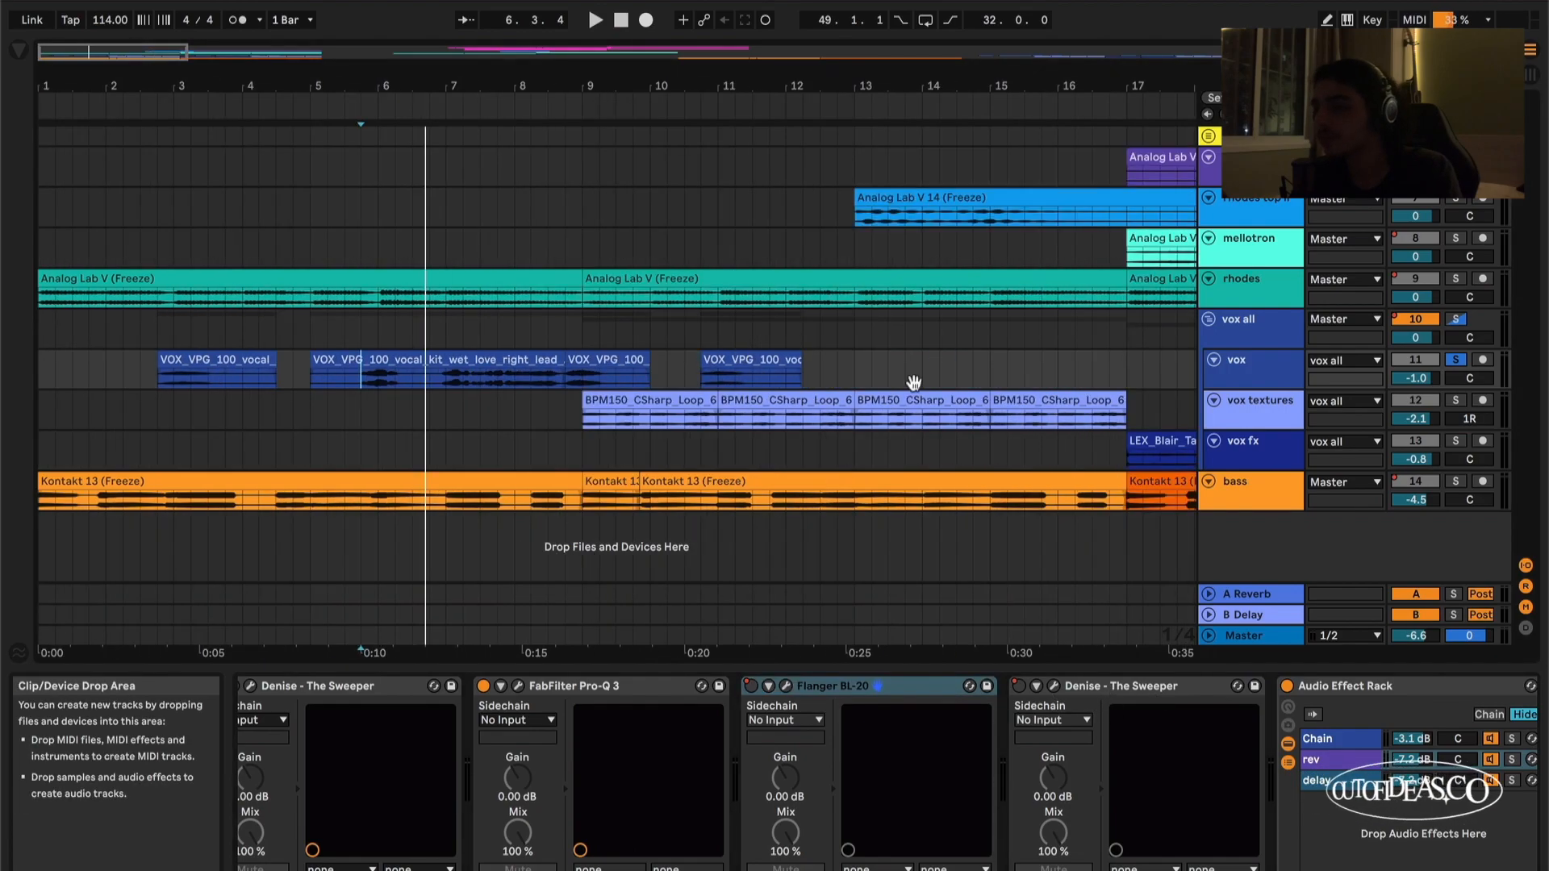
Step: Show the automation lanes, enlarge the vox track and display the Flanger BL-20's Device On envelope
{"action": "key", "text": "a"}
{"action": "left_click_drag", "start_coordinate": [1270, 390], "coordinate": [1273, 534]}
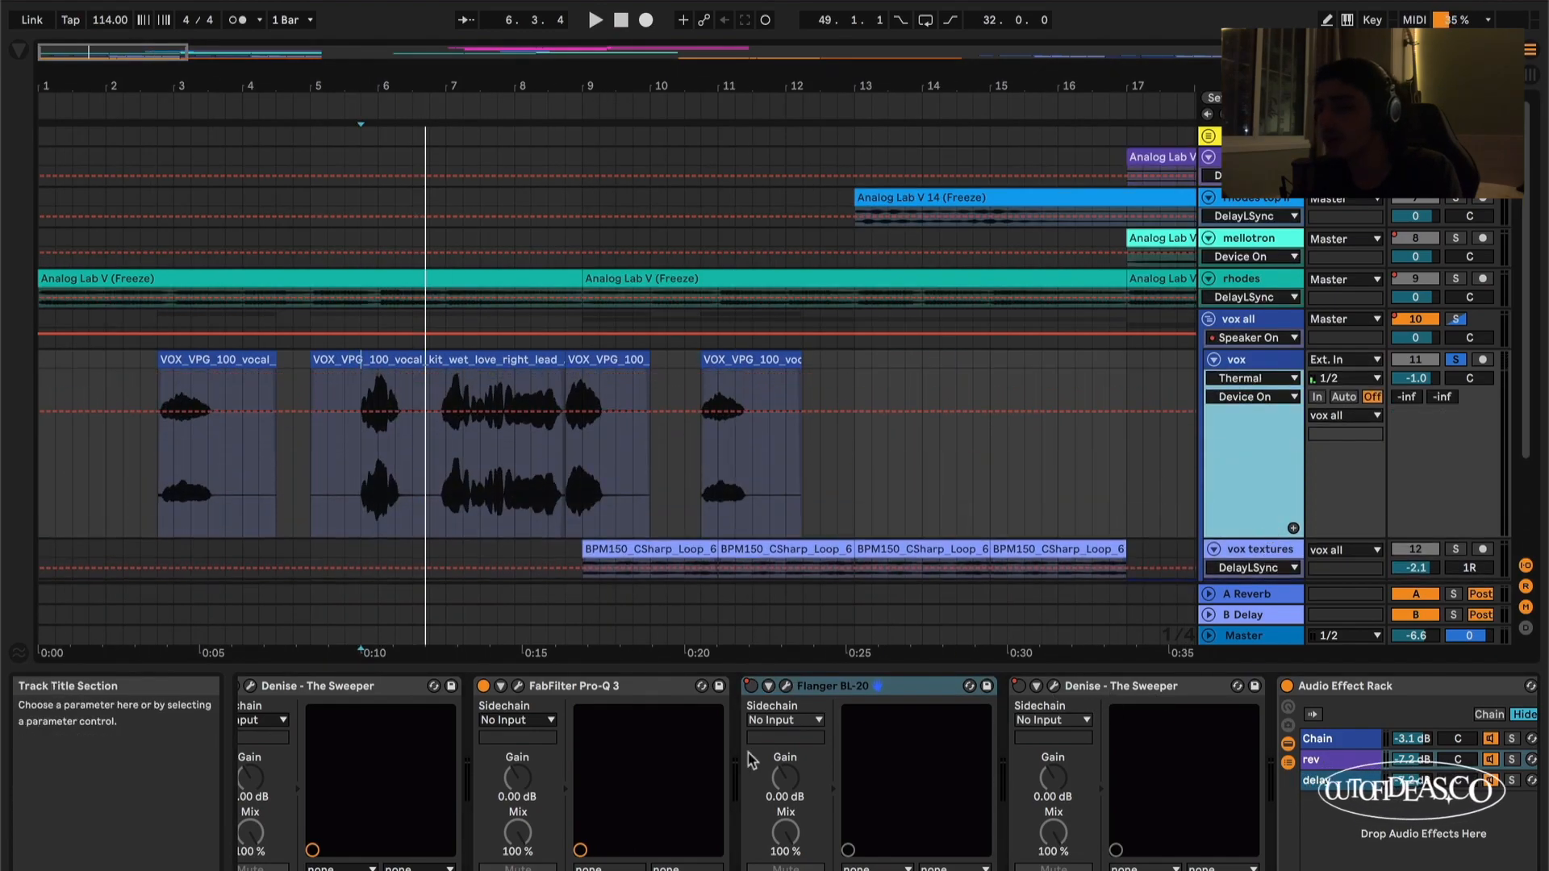
{"action": "left_click", "coordinate": [751, 690]}
{"action": "scroll", "coordinate": [874, 570], "scroll_direction": "right", "scroll_amount": 3}
{"action": "scroll", "coordinate": [875, 501], "scroll_direction": "down", "scroll_amount": 3}
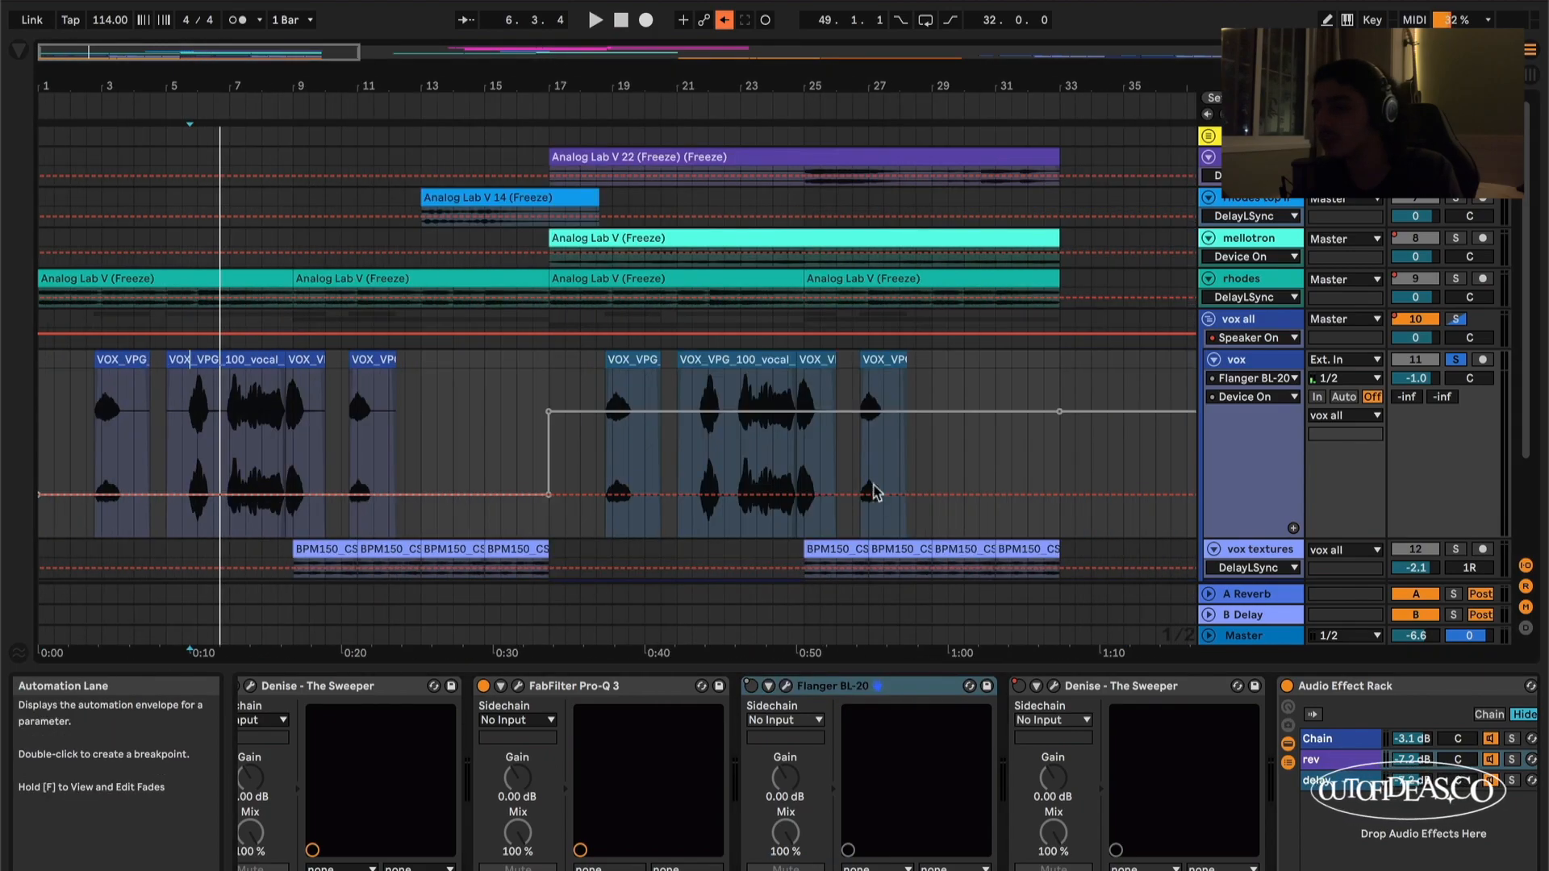
{"action": "scroll", "coordinate": [968, 484], "scroll_direction": "right", "scroll_amount": 1}
Step: Highlight the vox automation lane from about bar 14 to bar 34, return the insertion marker to 3.1.1 and hide automation
{"action": "left_click_drag", "start_coordinate": [1036, 461], "coordinate": [421, 468]}
{"action": "scroll", "coordinate": [705, 536], "scroll_direction": "left", "scroll_amount": 1}
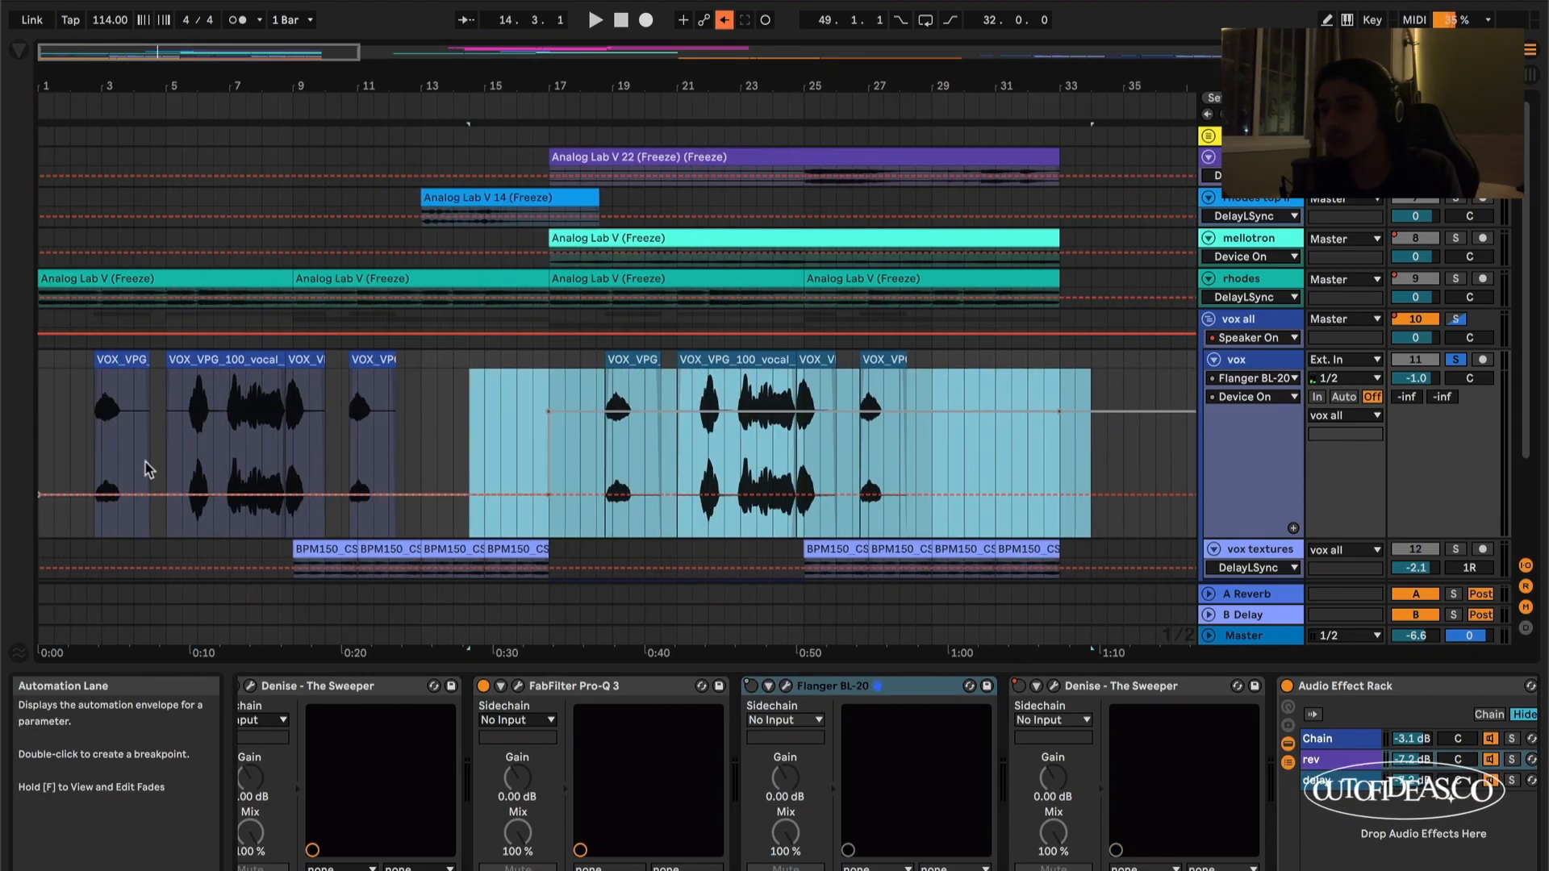
{"action": "left_click", "coordinate": [102, 463]}
{"action": "scroll", "coordinate": [98, 460], "scroll_direction": "up", "scroll_amount": 3}
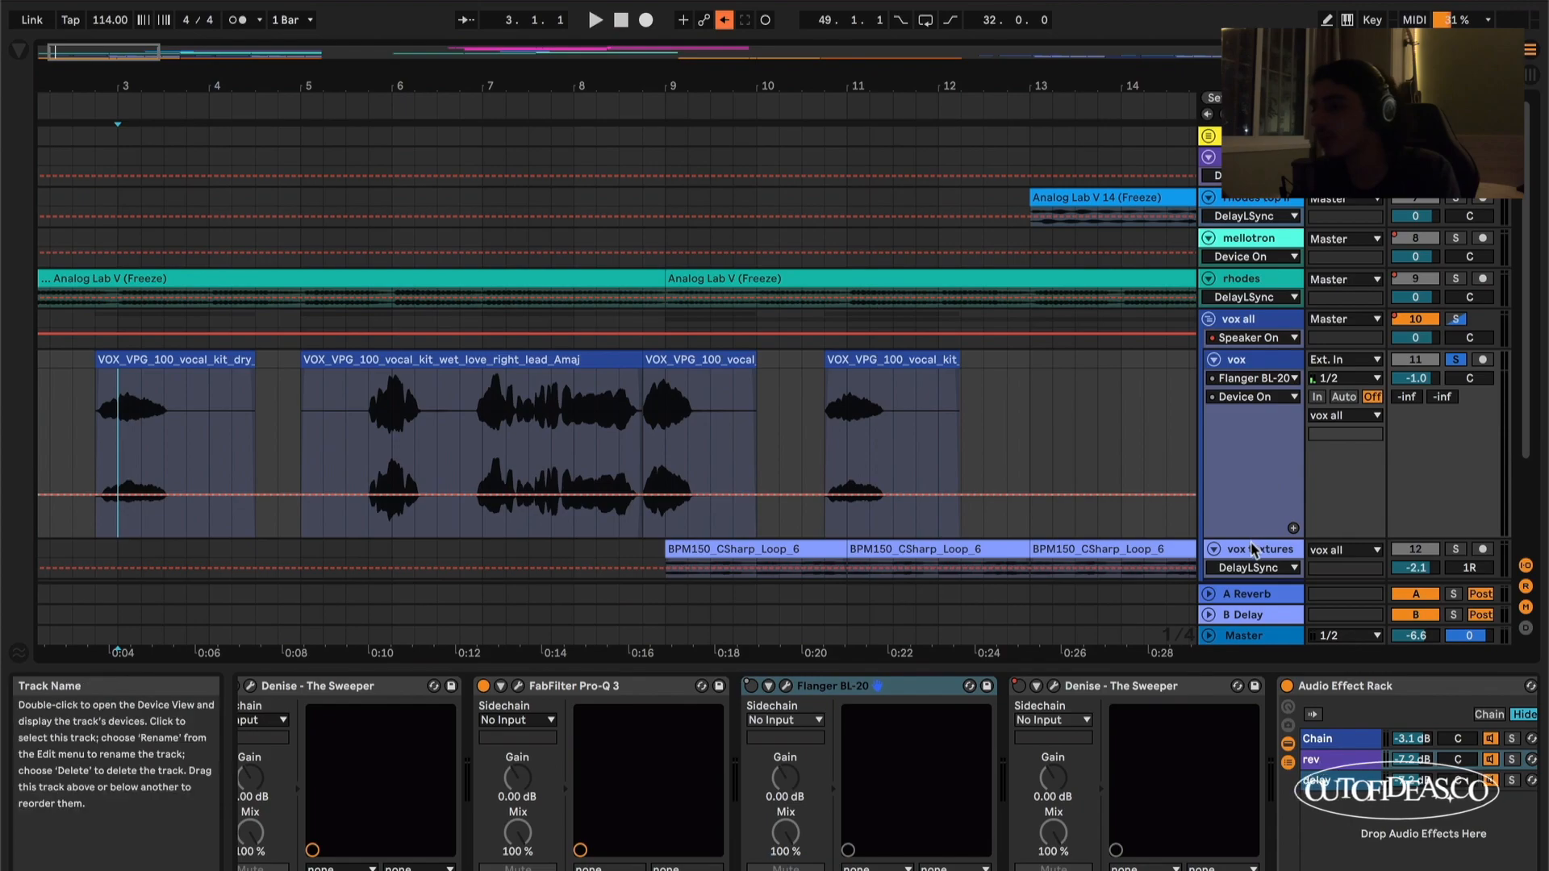
{"action": "key", "text": "a"}
Step: Examine the vox track's Audio Effect Rack and its dry Chain, with the insertion marker set at 5.4.1
{"action": "scroll", "coordinate": [1022, 729], "scroll_direction": "right", "scroll_amount": 3}
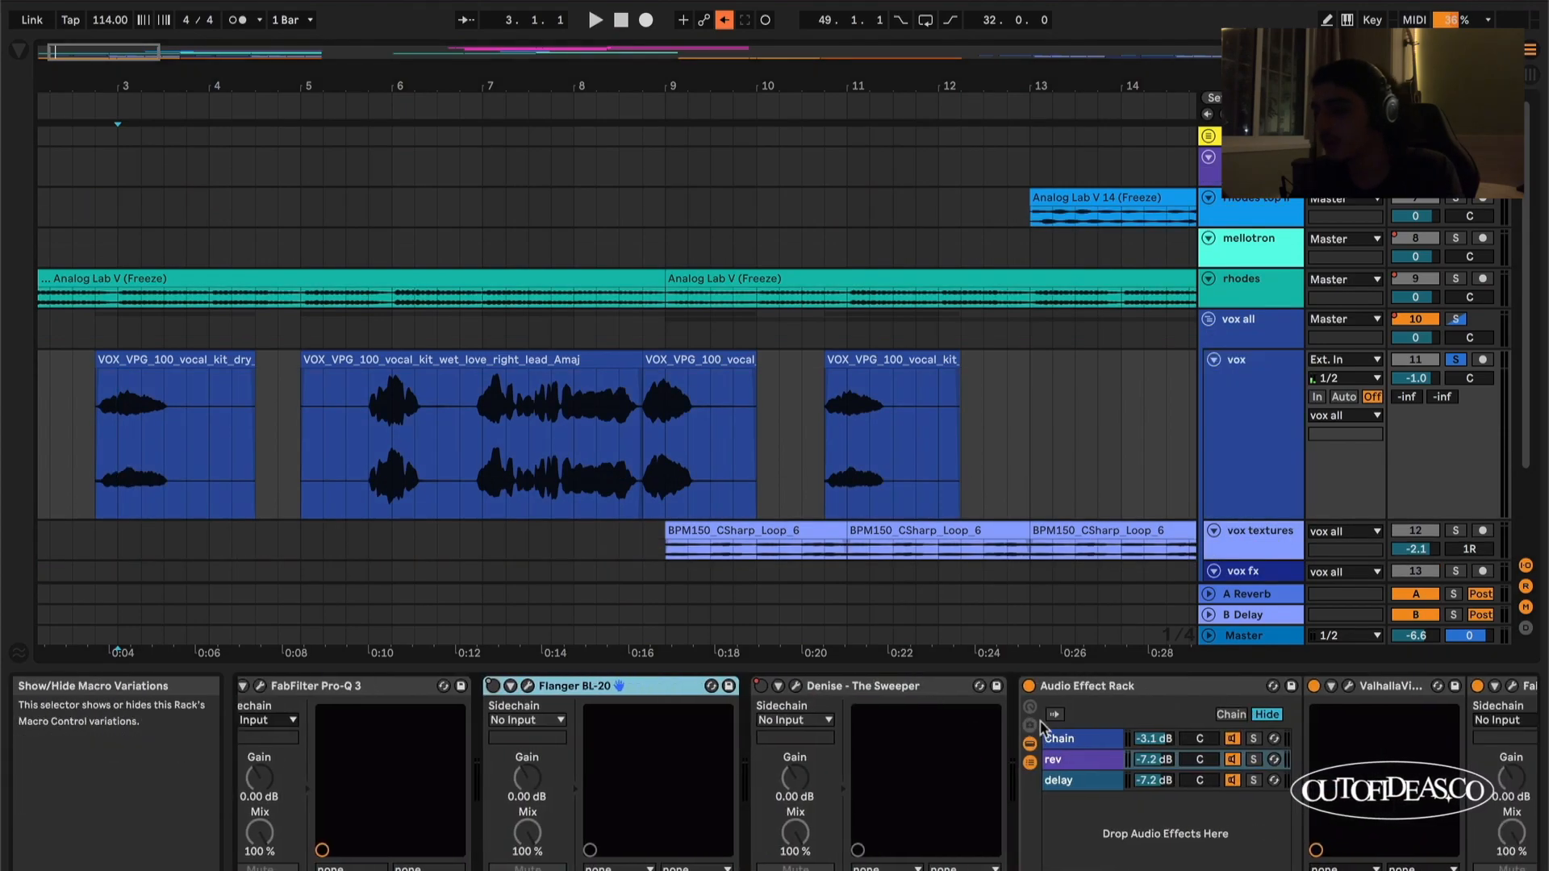
{"action": "left_click", "coordinate": [1058, 686]}
{"action": "scroll", "coordinate": [1146, 733], "scroll_direction": "right", "scroll_amount": 1}
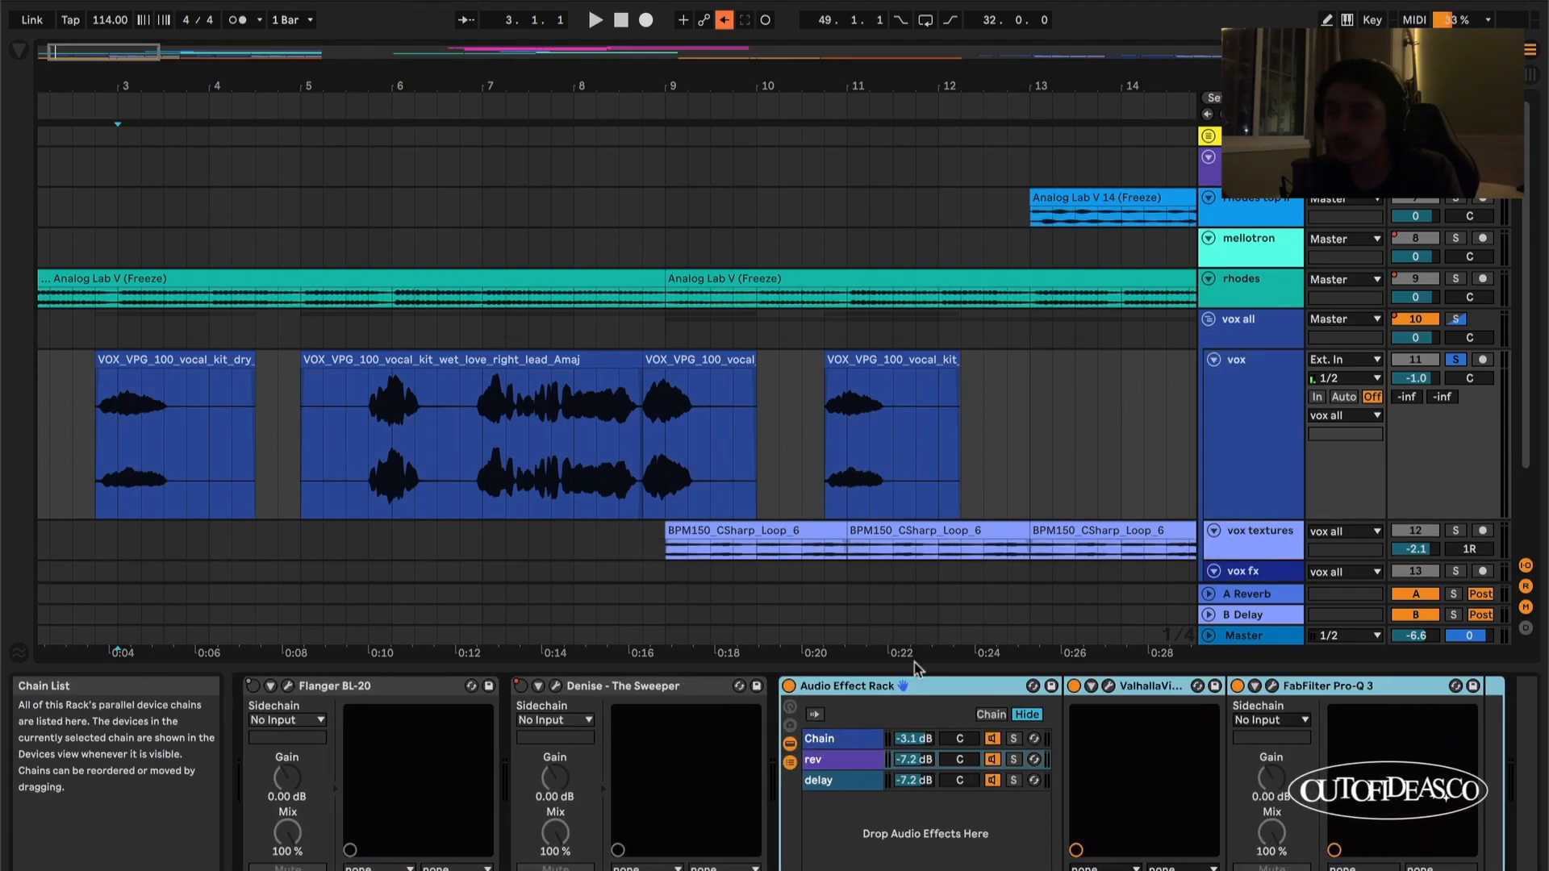
{"action": "left_click", "coordinate": [368, 415]}
{"action": "scroll", "coordinate": [370, 416], "scroll_direction": "up", "scroll_amount": 3}
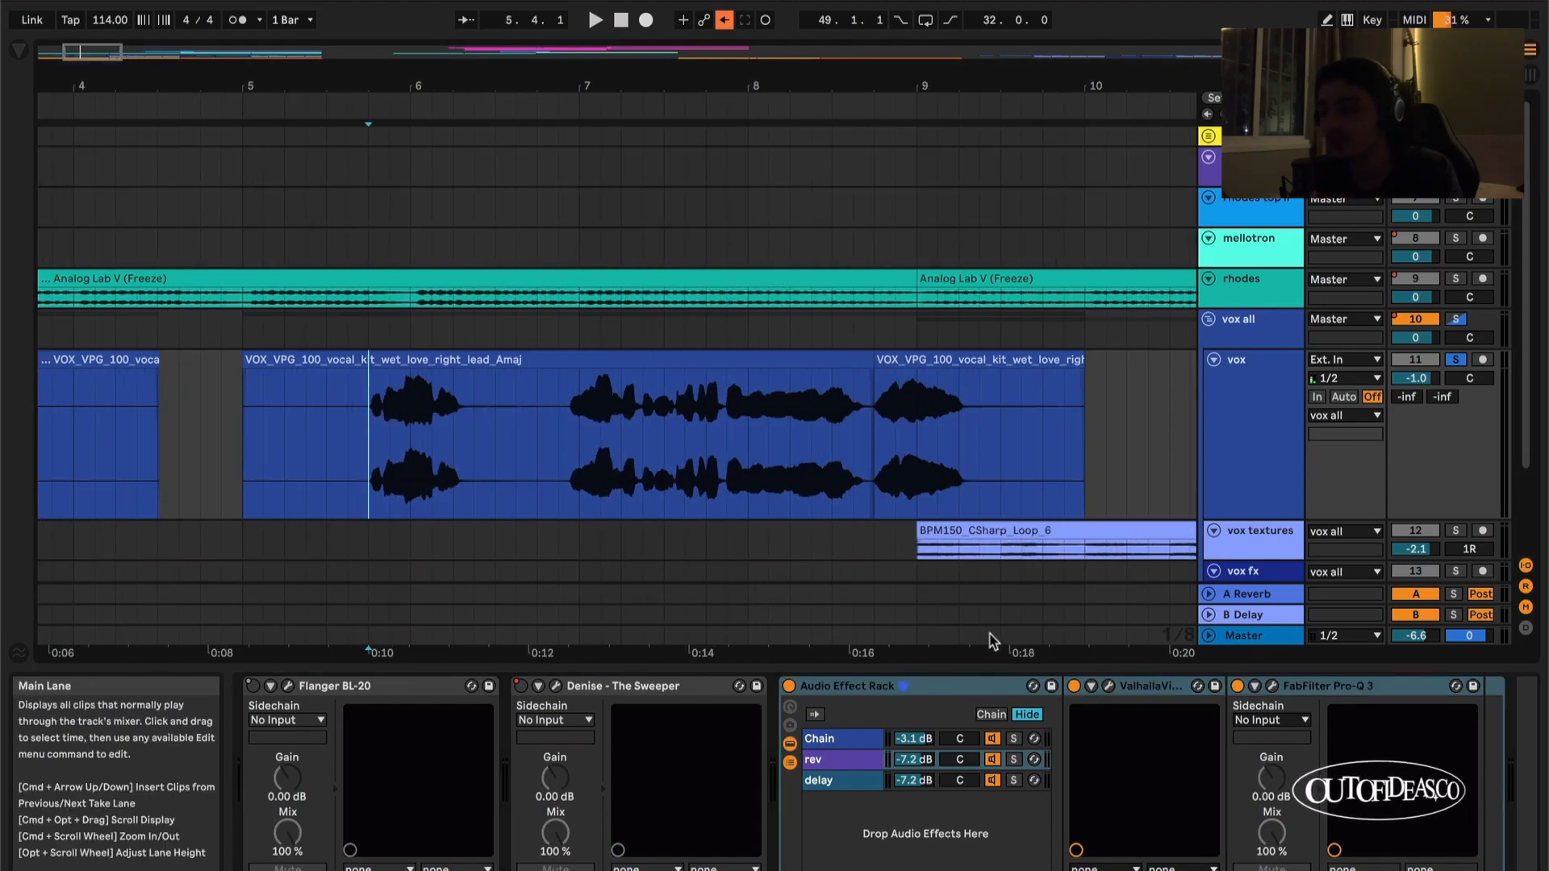
{"action": "left_click", "coordinate": [852, 743]}
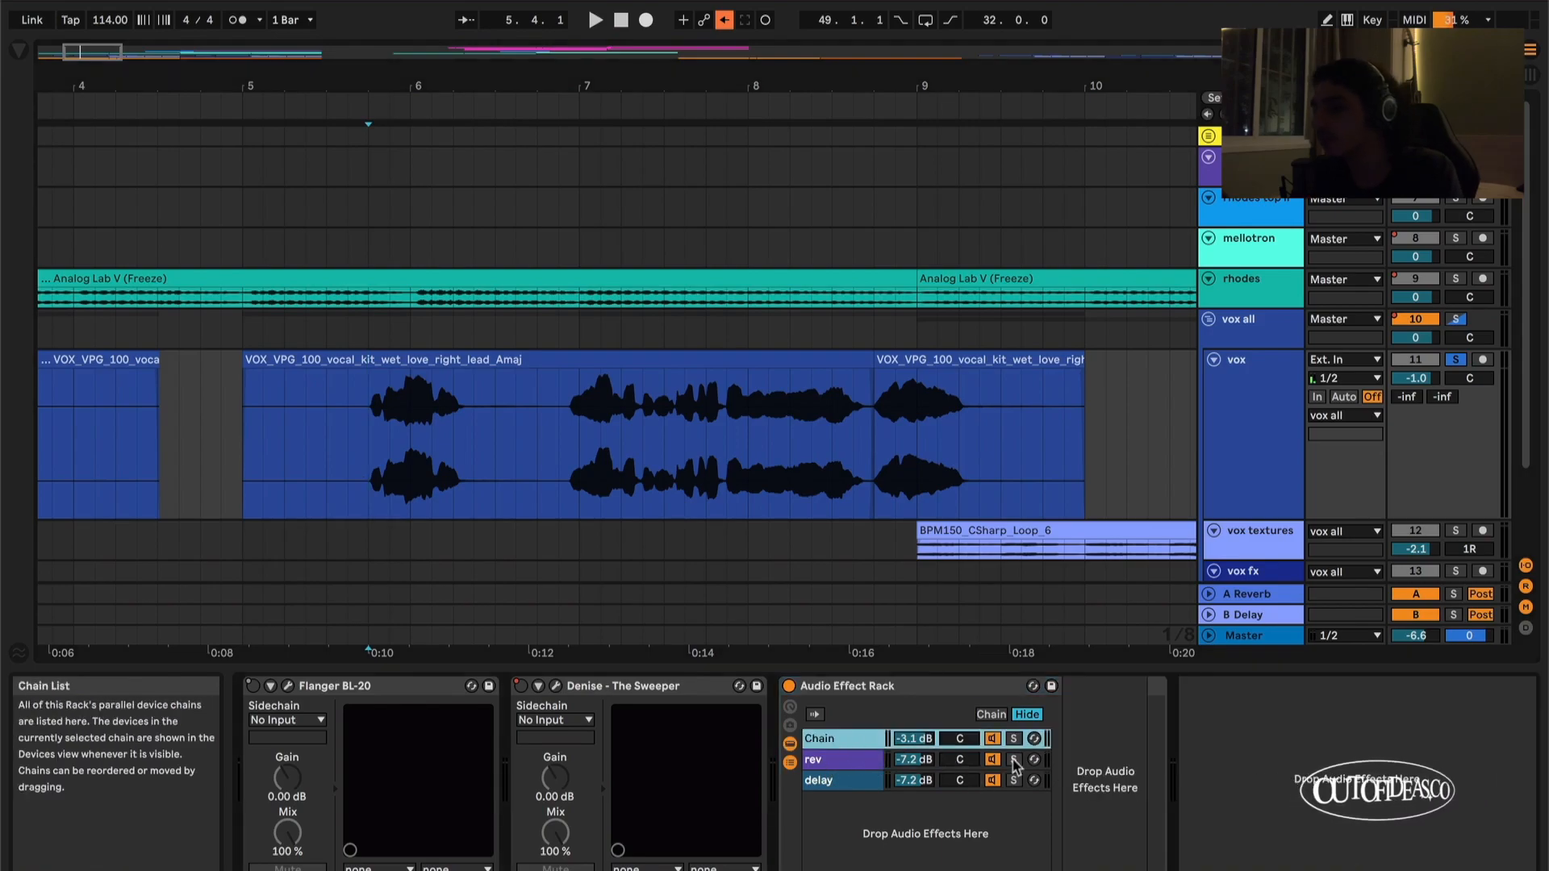
{"action": "left_click", "coordinate": [375, 423]}
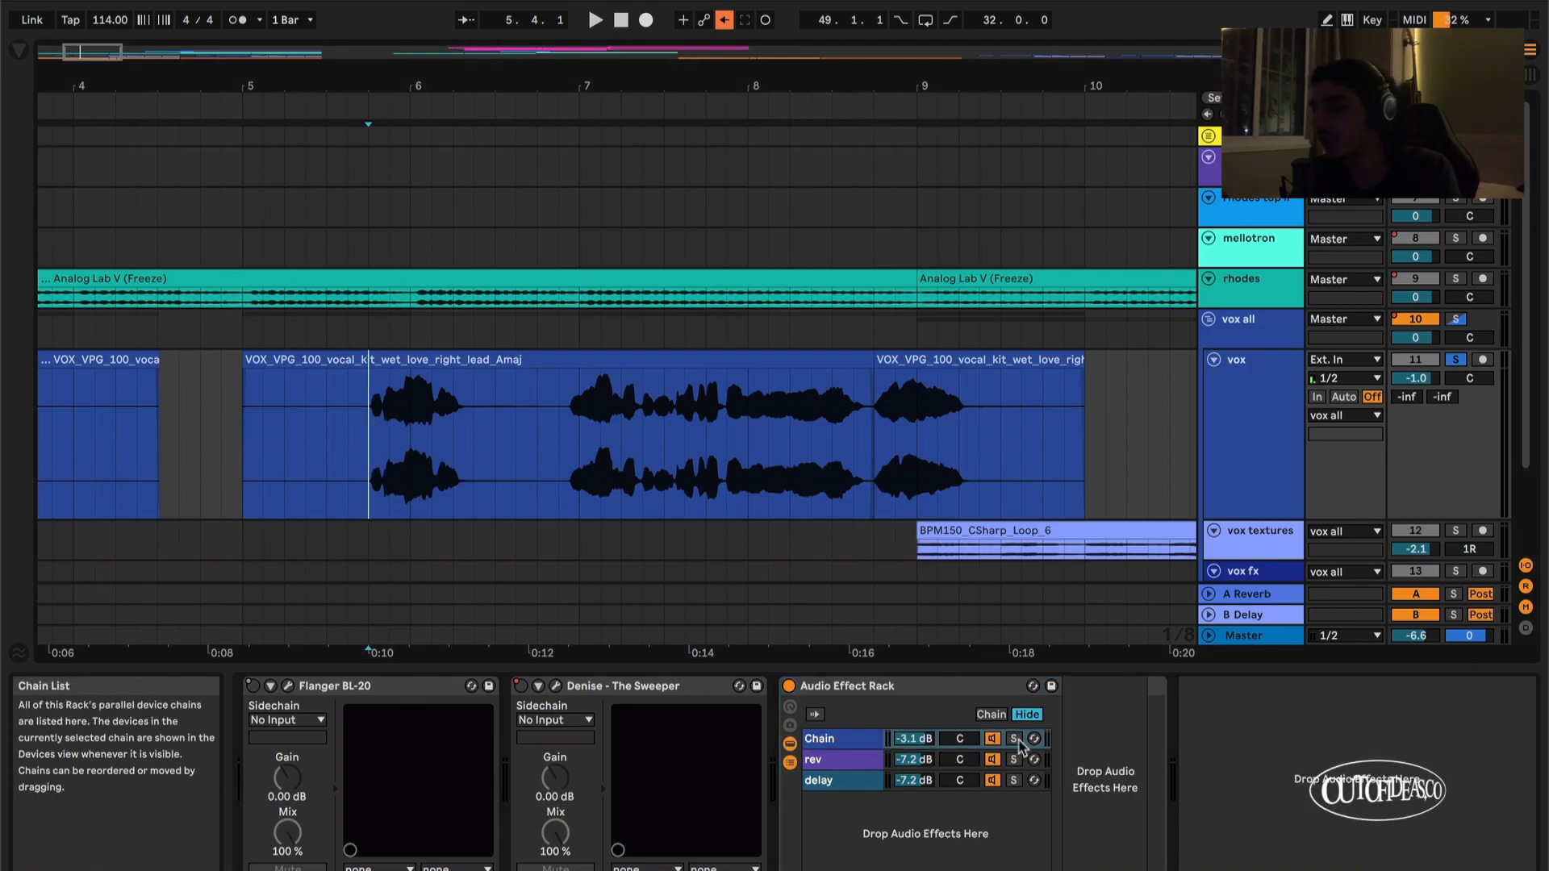
Step: Inspect ValhallaVintageVerb and FabFilter Pro-Q 3 on the rack's rev chain, closing each plug-in window
{"action": "left_click", "coordinate": [853, 763]}
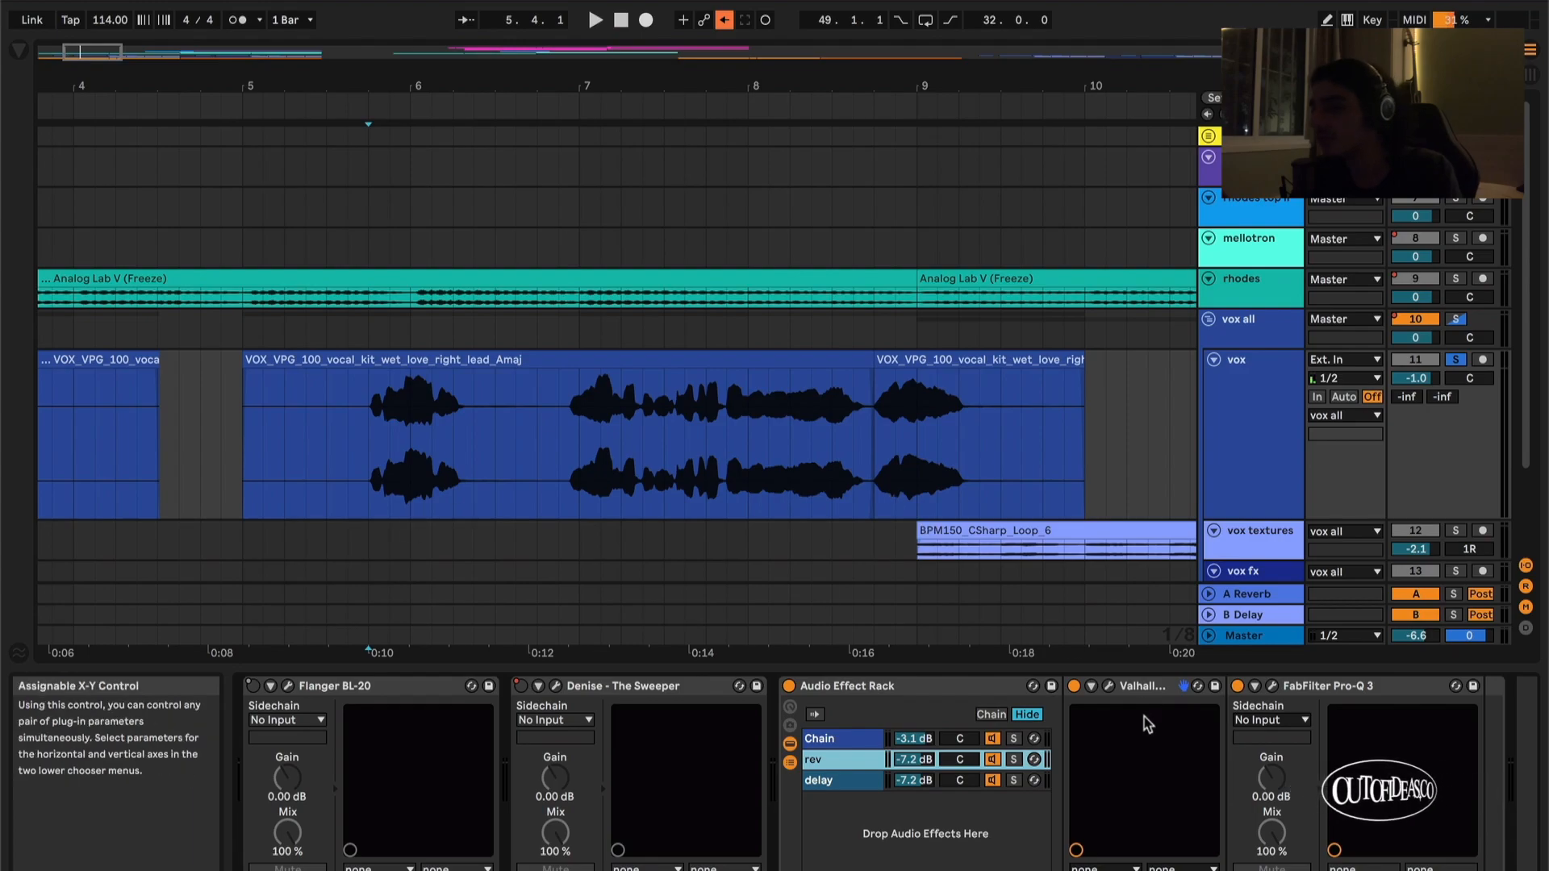
{"action": "left_click", "coordinate": [1107, 685]}
{"action": "left_click", "coordinate": [1109, 694]}
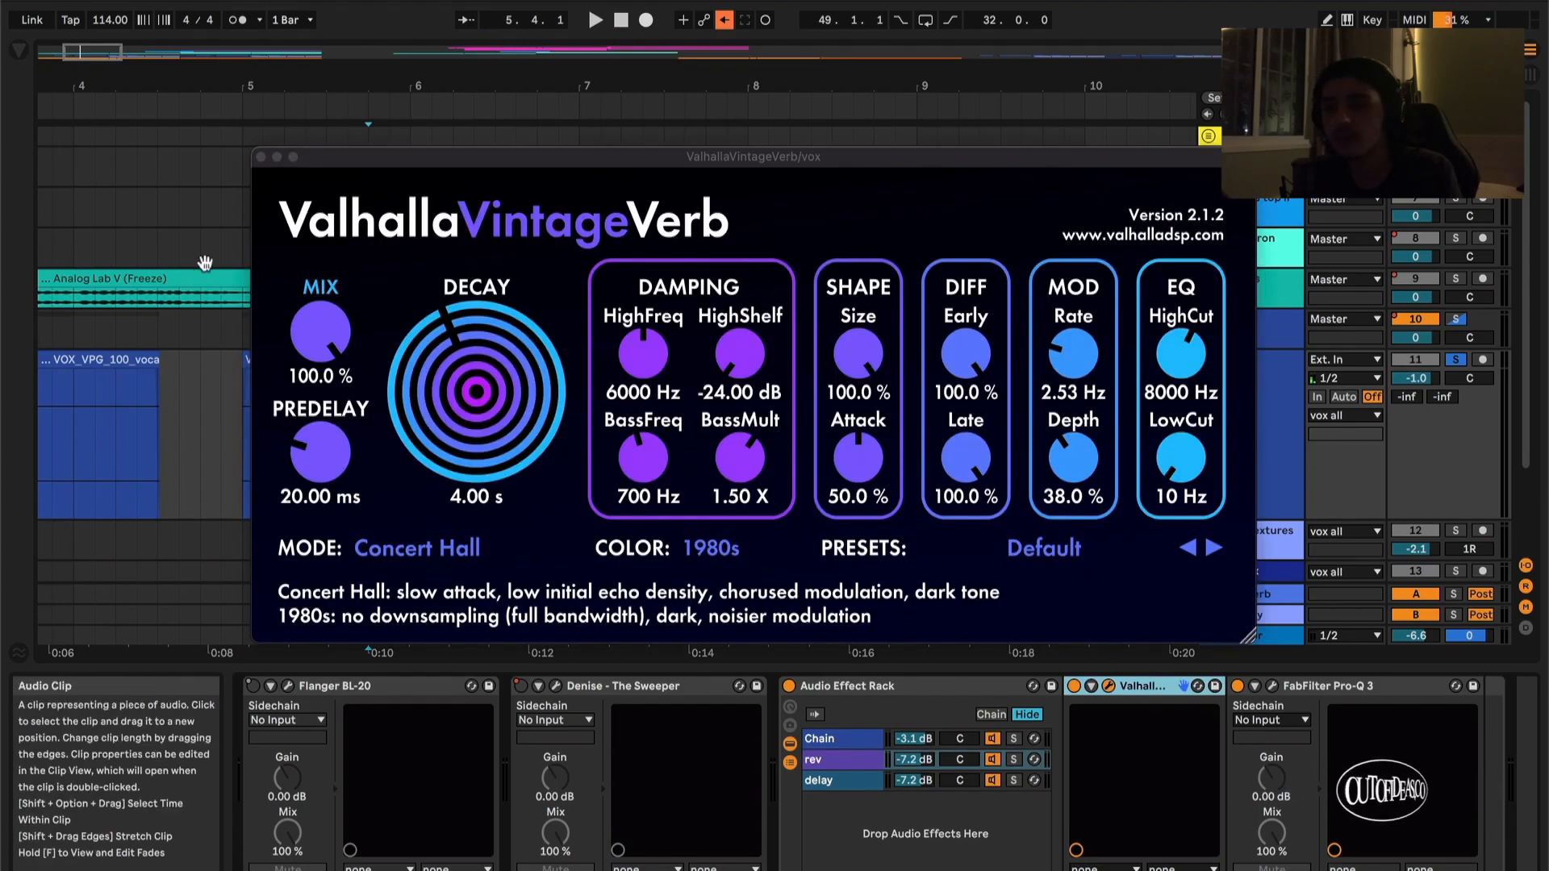
{"action": "left_click", "coordinate": [258, 152]}
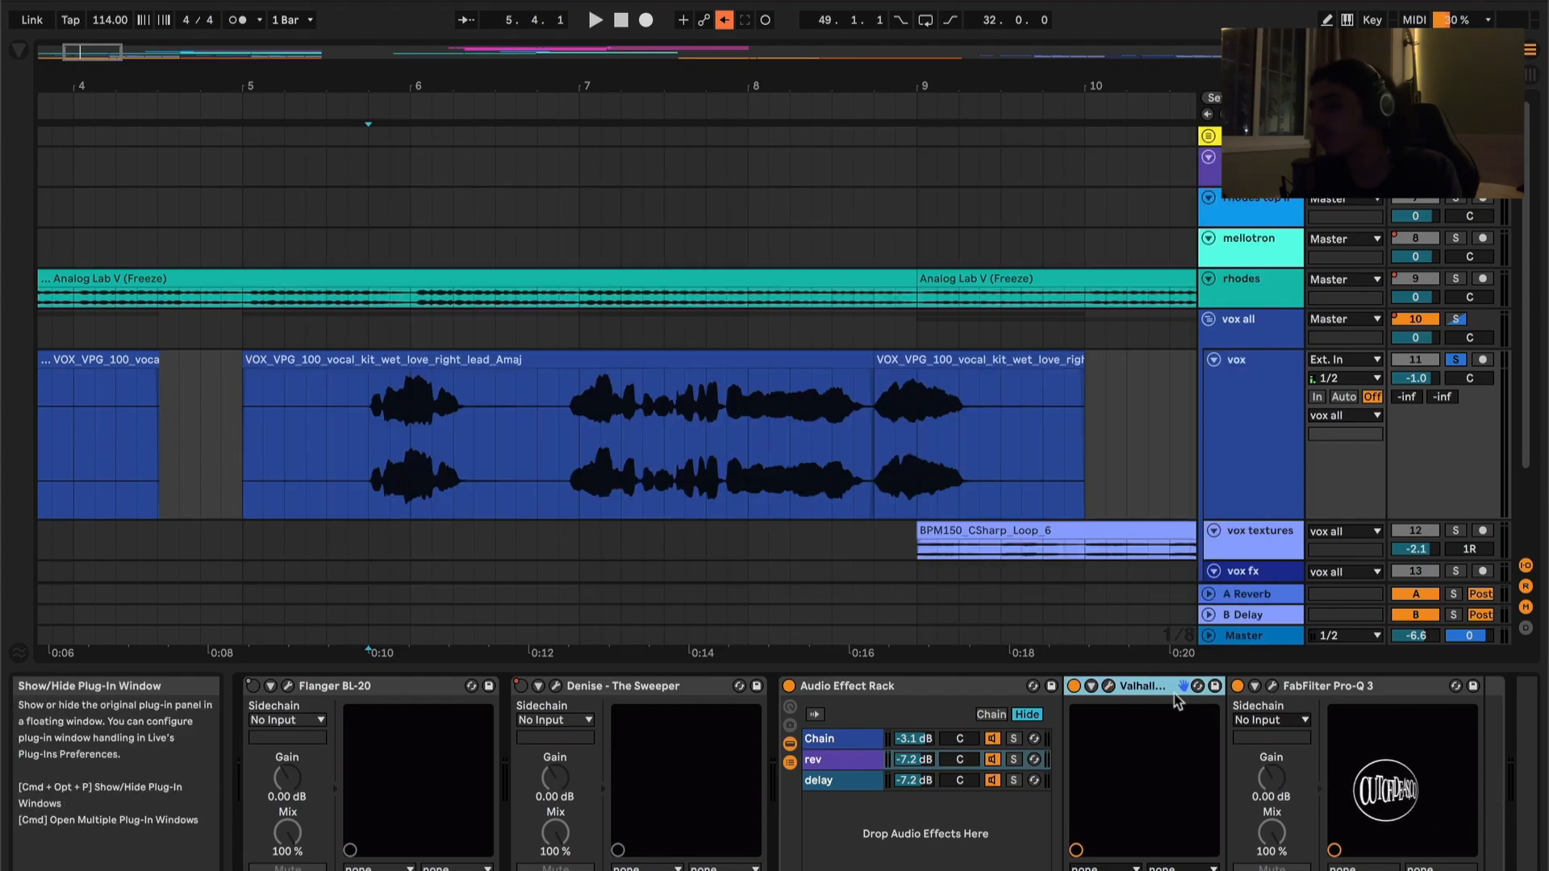
{"action": "left_click", "coordinate": [1272, 685]}
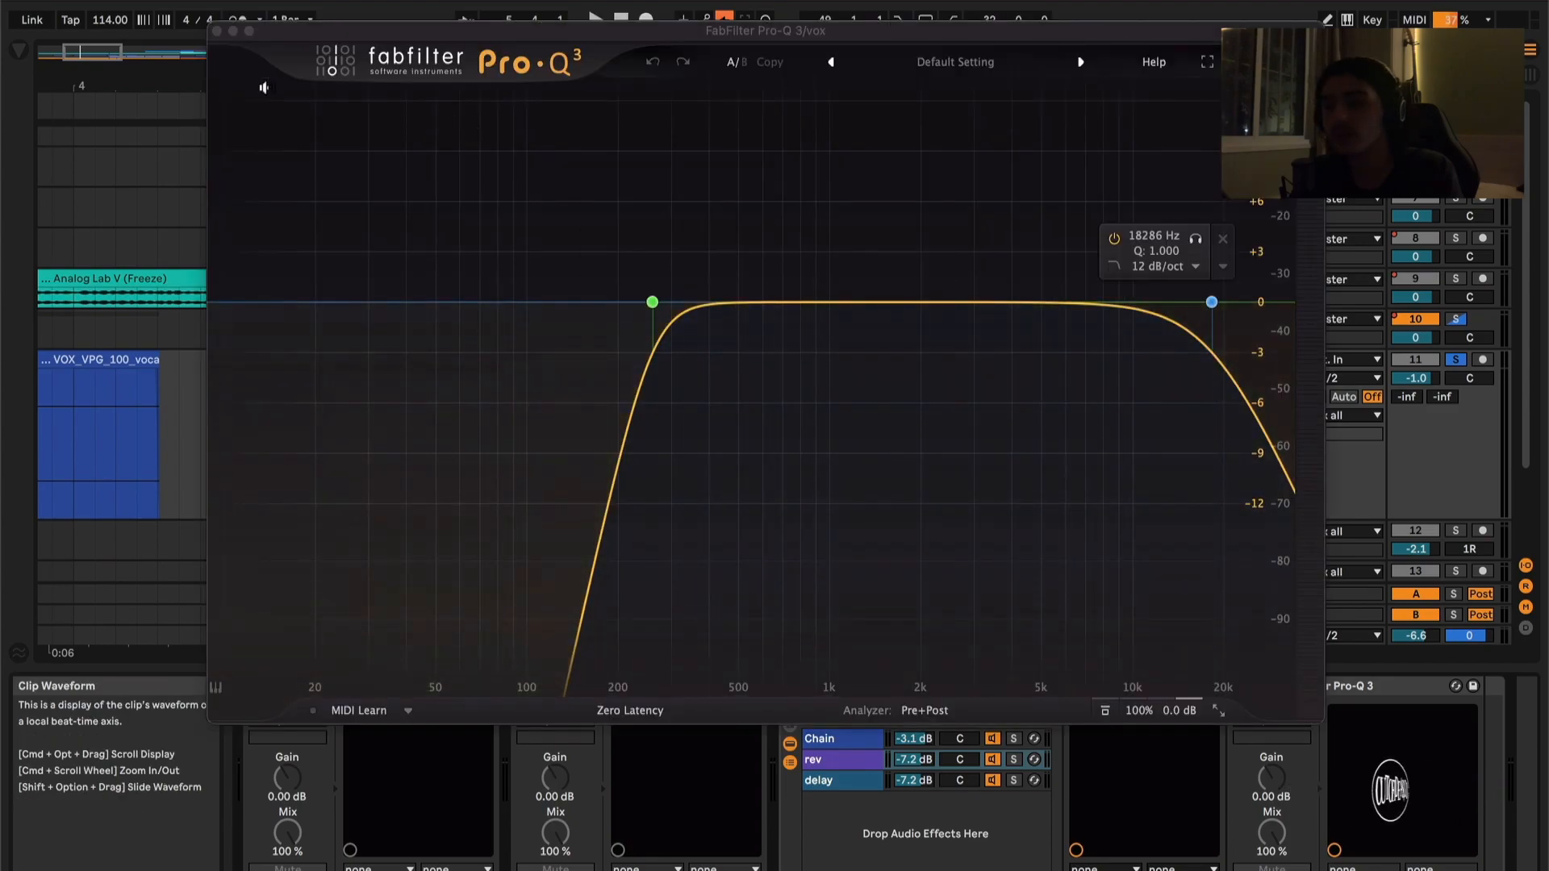
{"action": "left_click", "coordinate": [217, 31]}
Step: View the rack's delay chain, reselect the rev chain and reduce the vox track's height
{"action": "left_click", "coordinate": [835, 783]}
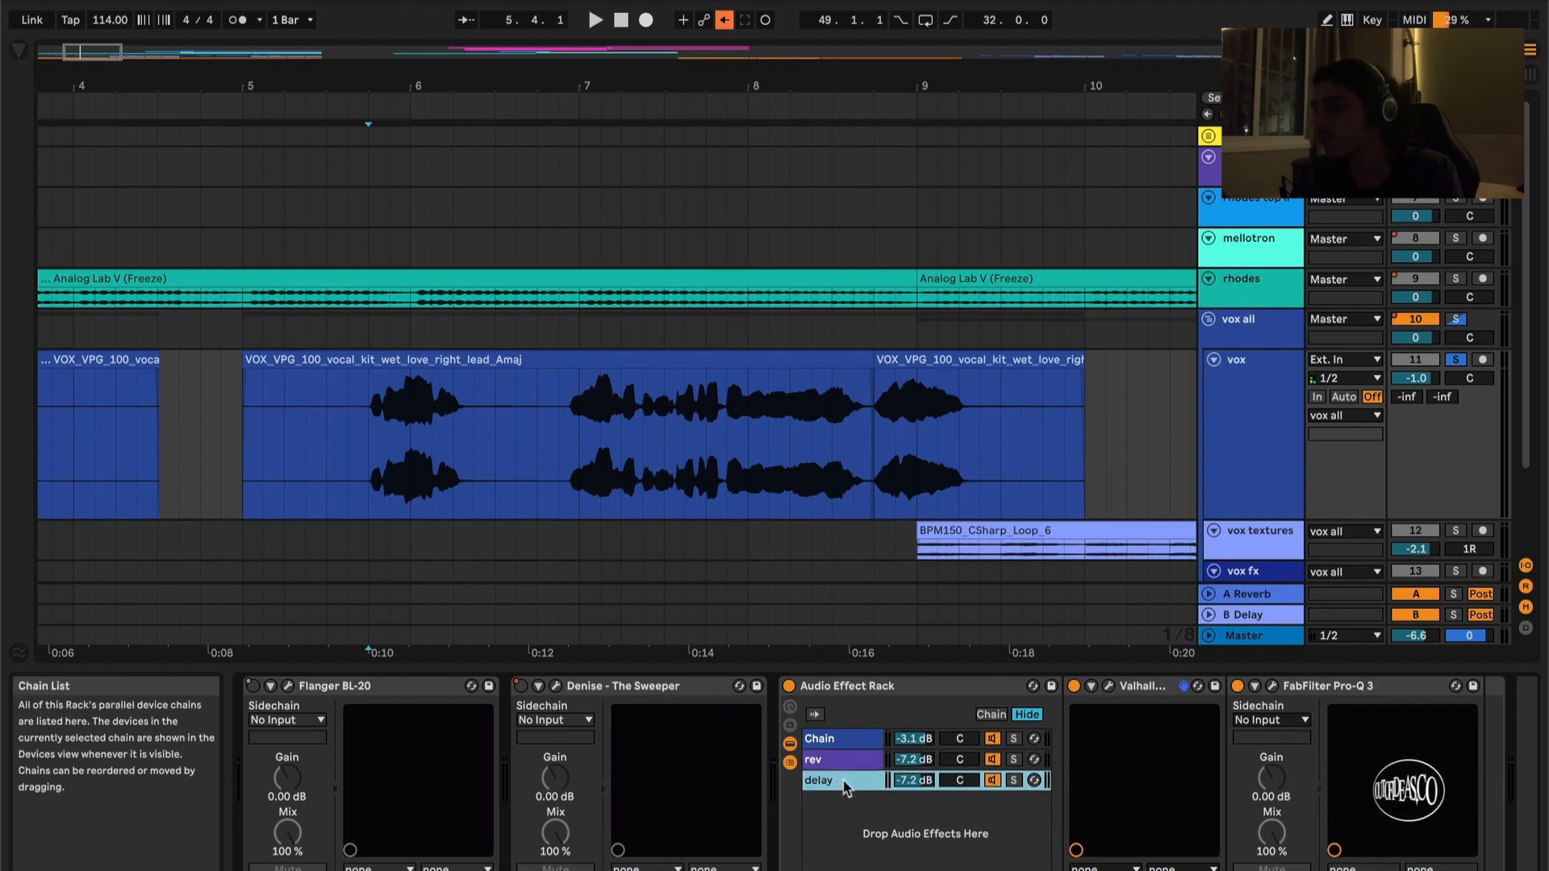
{"action": "left_click", "coordinate": [854, 761]}
{"action": "scroll", "coordinate": [674, 490], "scroll_direction": "down", "scroll_amount": 3}
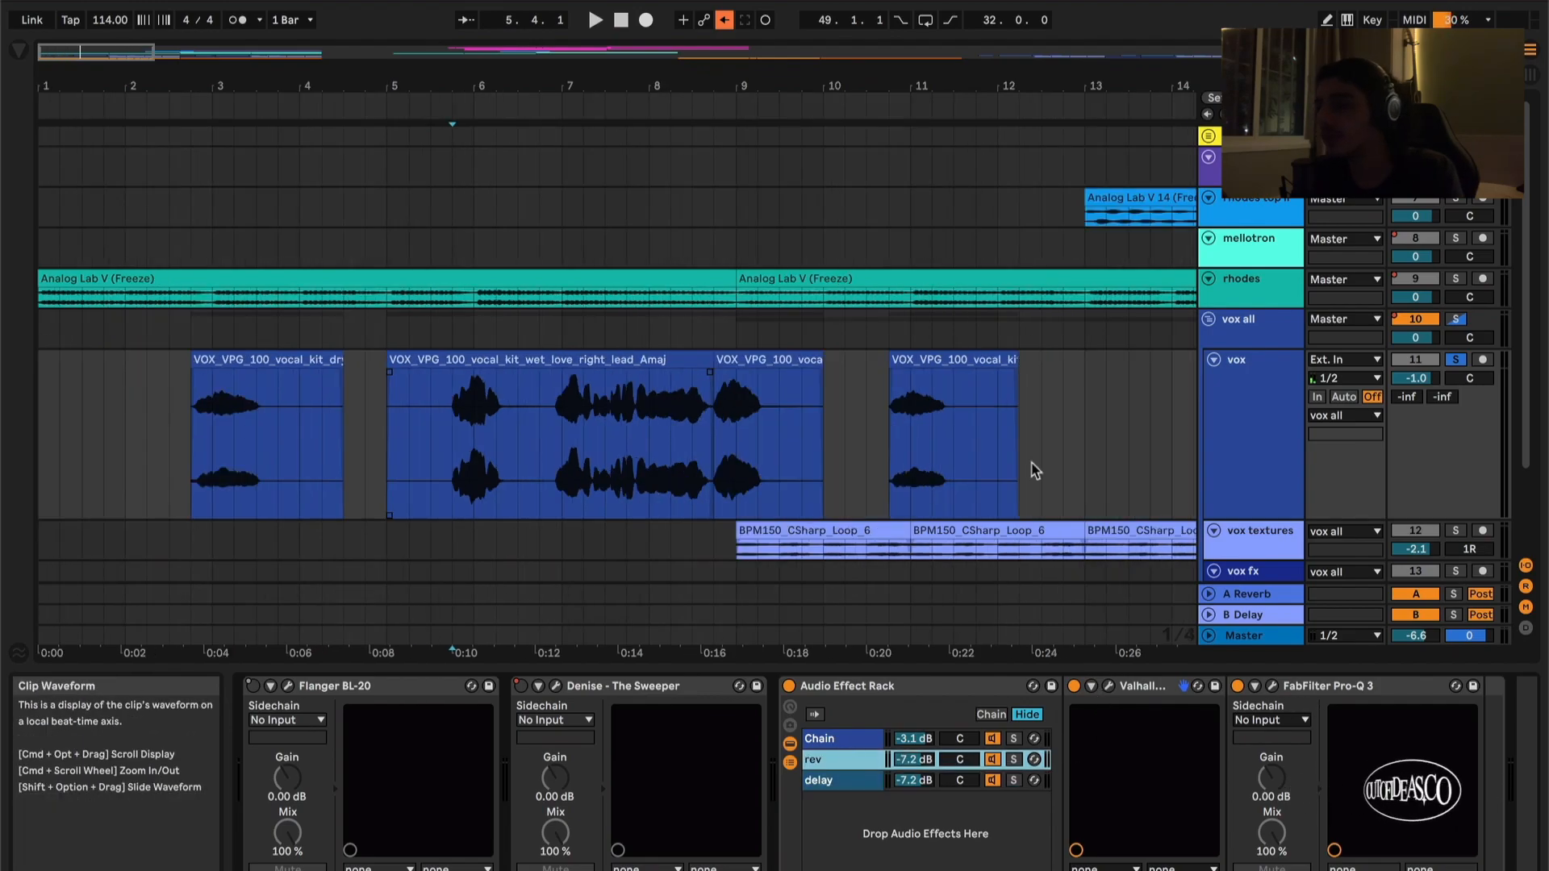
{"action": "left_click_drag", "start_coordinate": [1249, 516], "coordinate": [1249, 446]}
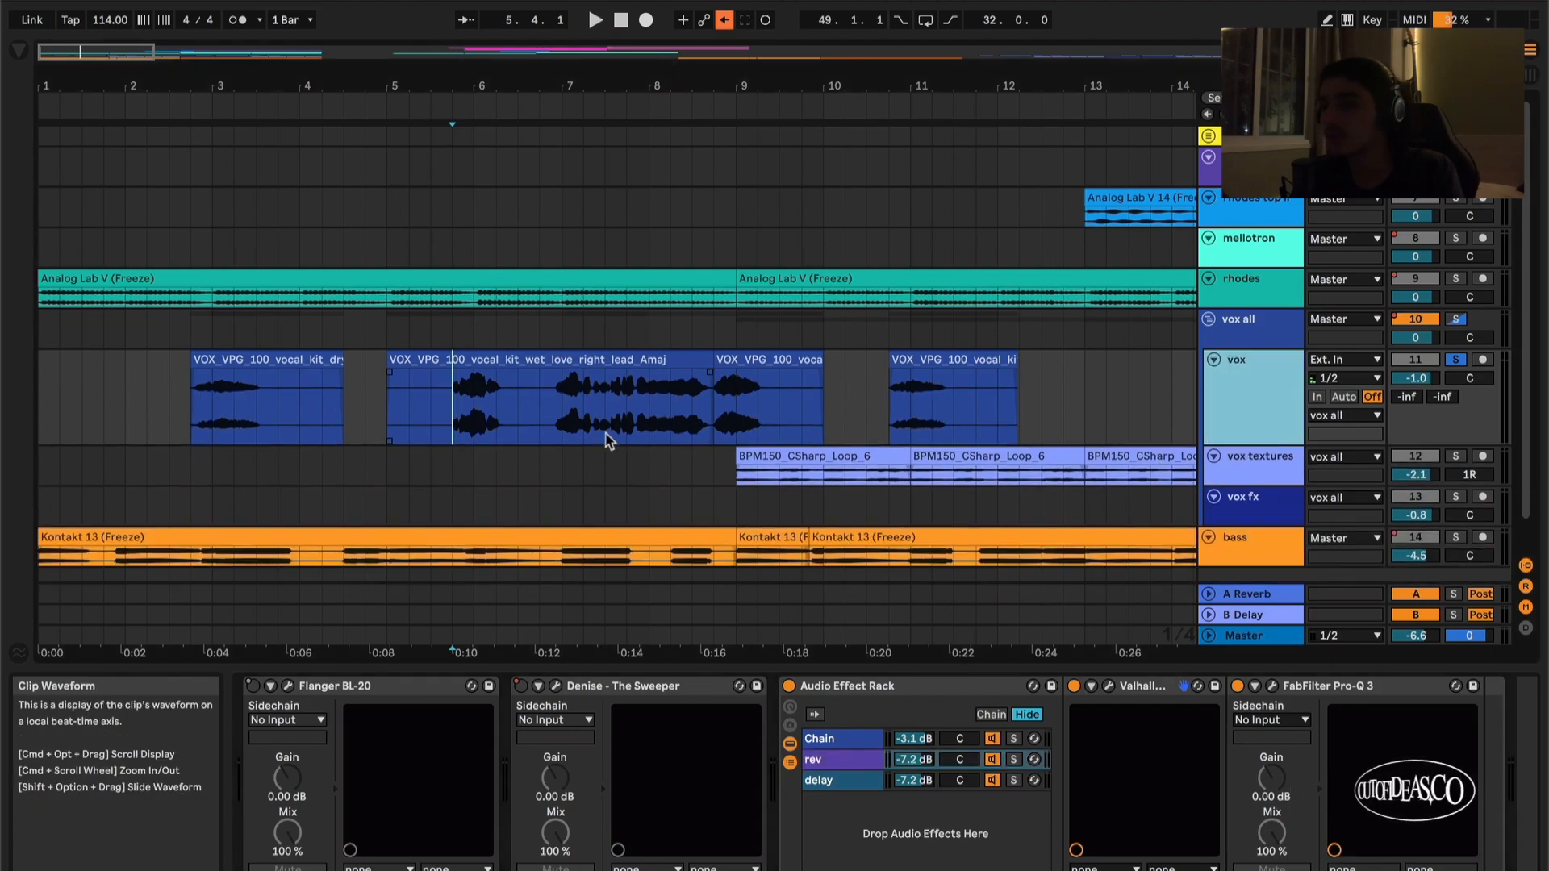
Step: Play the soloed vocal from the first vox clip between bars 18 and 19
{"action": "scroll", "coordinate": [967, 448], "scroll_direction": "right", "scroll_amount": 5}
{"action": "scroll", "coordinate": [966, 448], "scroll_direction": "right", "scroll_amount": 10}
{"action": "left_click", "coordinate": [348, 417]}
{"action": "key", "text": "space"}
{"action": "scroll", "coordinate": [426, 702], "scroll_direction": "up", "scroll_amount": 3}
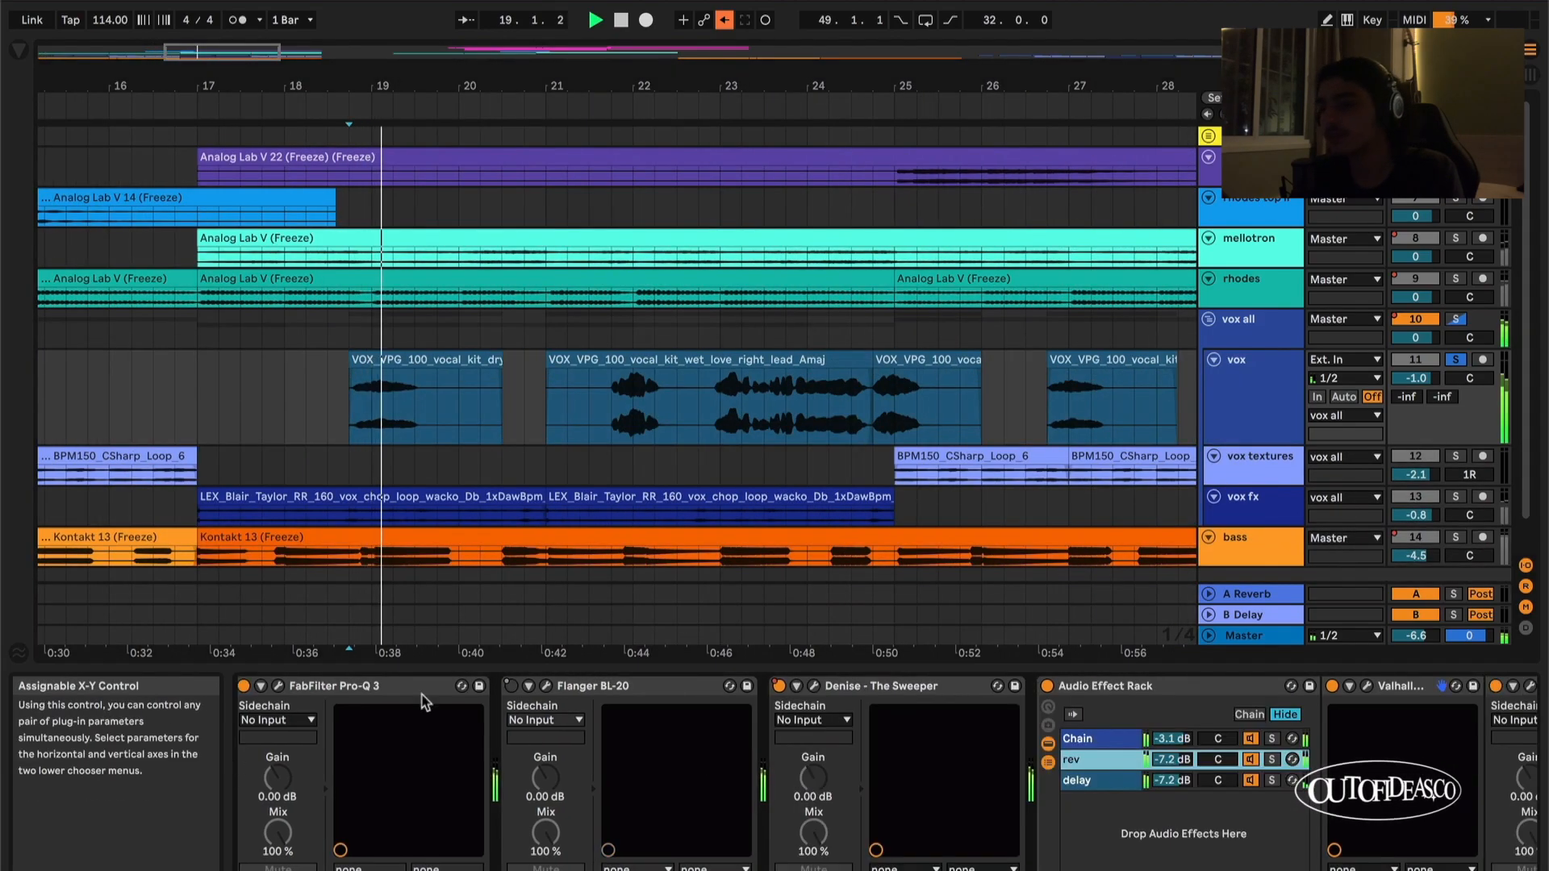
Step: Re-enable the automation of the Flanger BL-20's on/off switch, listen to the vocal and stop playback
{"action": "right_click", "coordinate": [511, 686]}
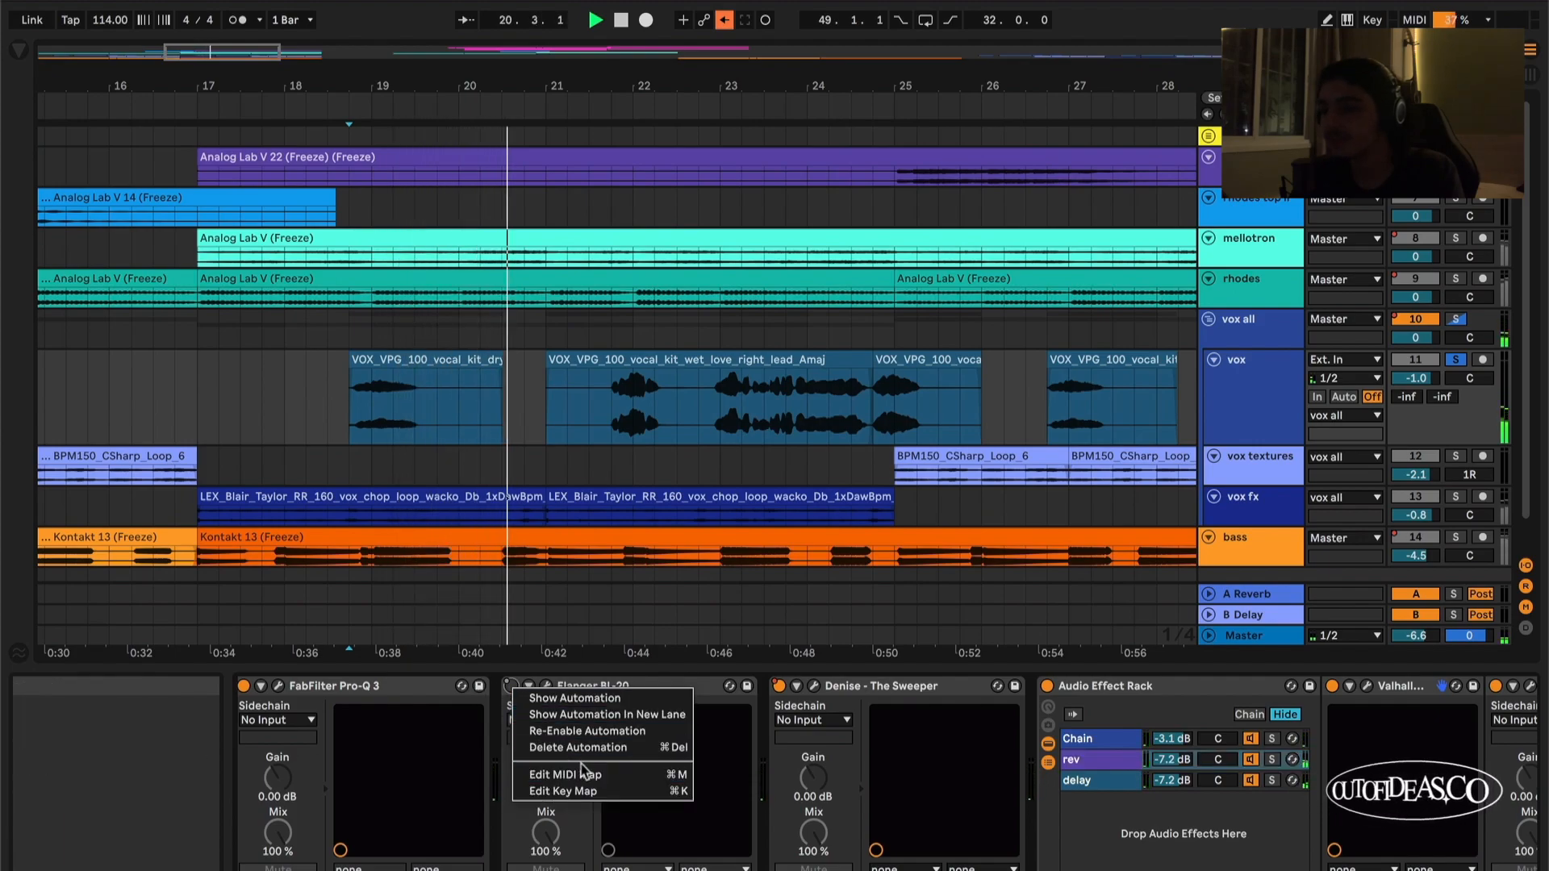
{"action": "left_click", "coordinate": [588, 731]}
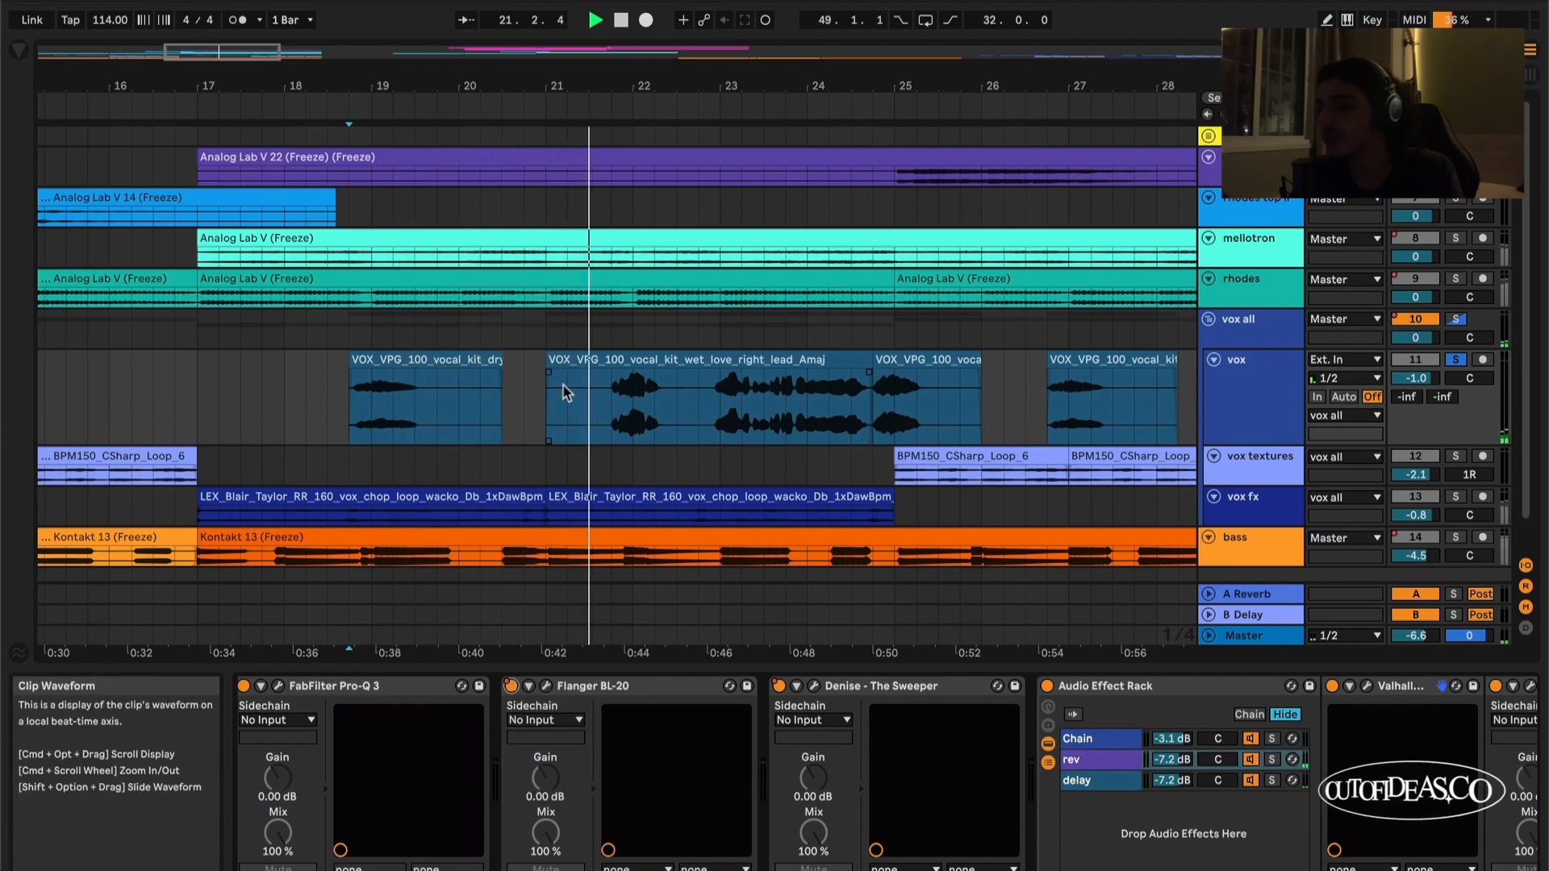
{"action": "scroll", "coordinate": [666, 427], "scroll_direction": "left", "scroll_amount": 5}
{"action": "key", "text": "space"}
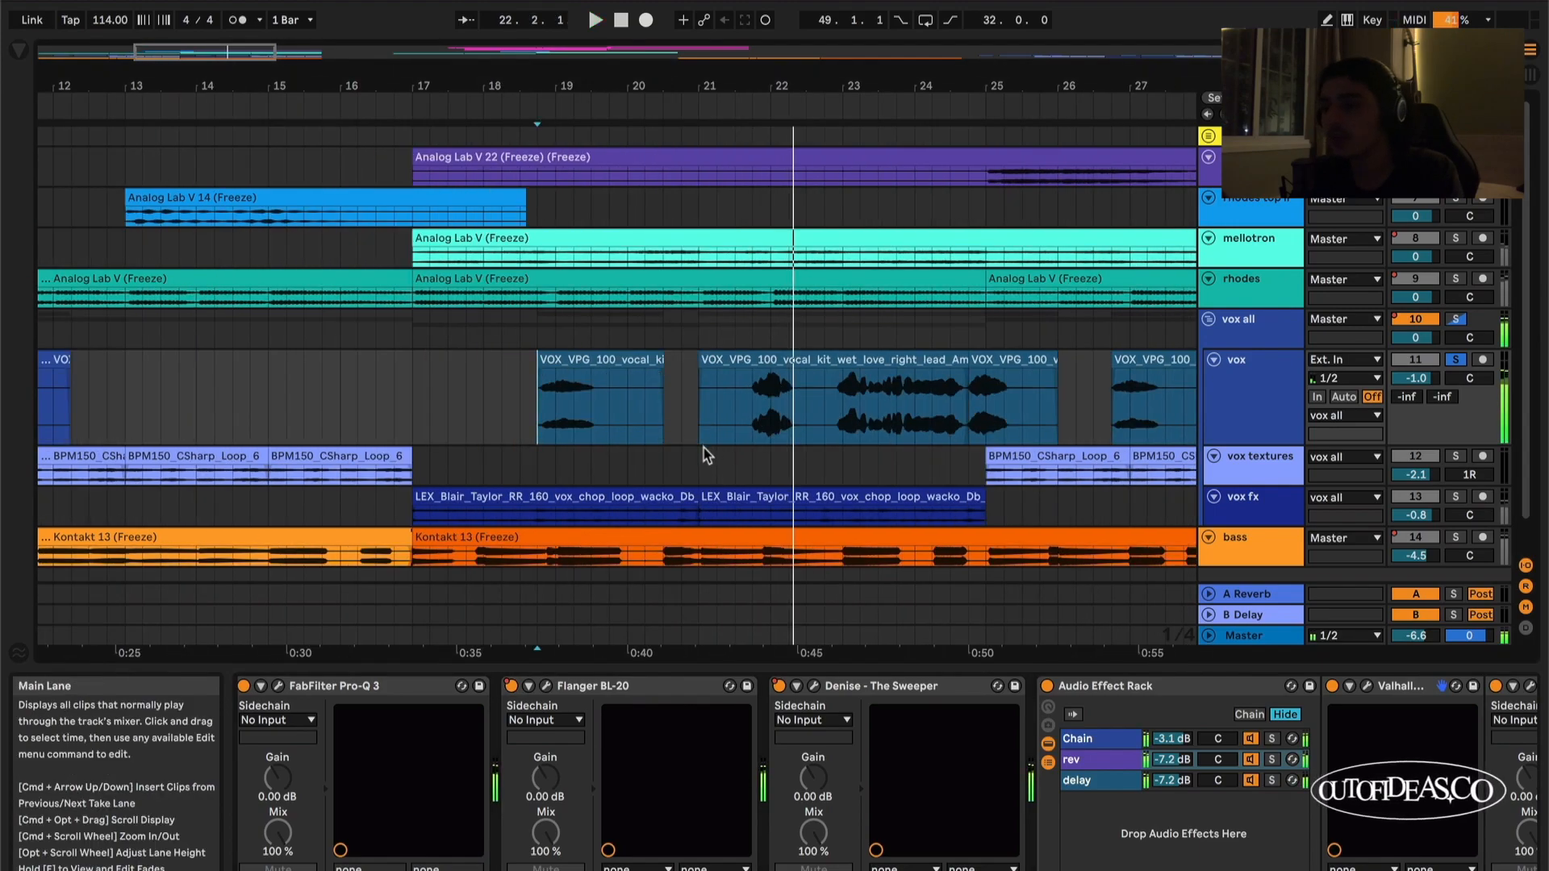
Step: Solo the vox textures track with the insertion marker at 9.1.1 and enlarge the track's height
{"action": "scroll", "coordinate": [626, 477], "scroll_direction": "left", "scroll_amount": 5}
{"action": "left_click", "coordinate": [625, 478]}
{"action": "key", "text": "s"}
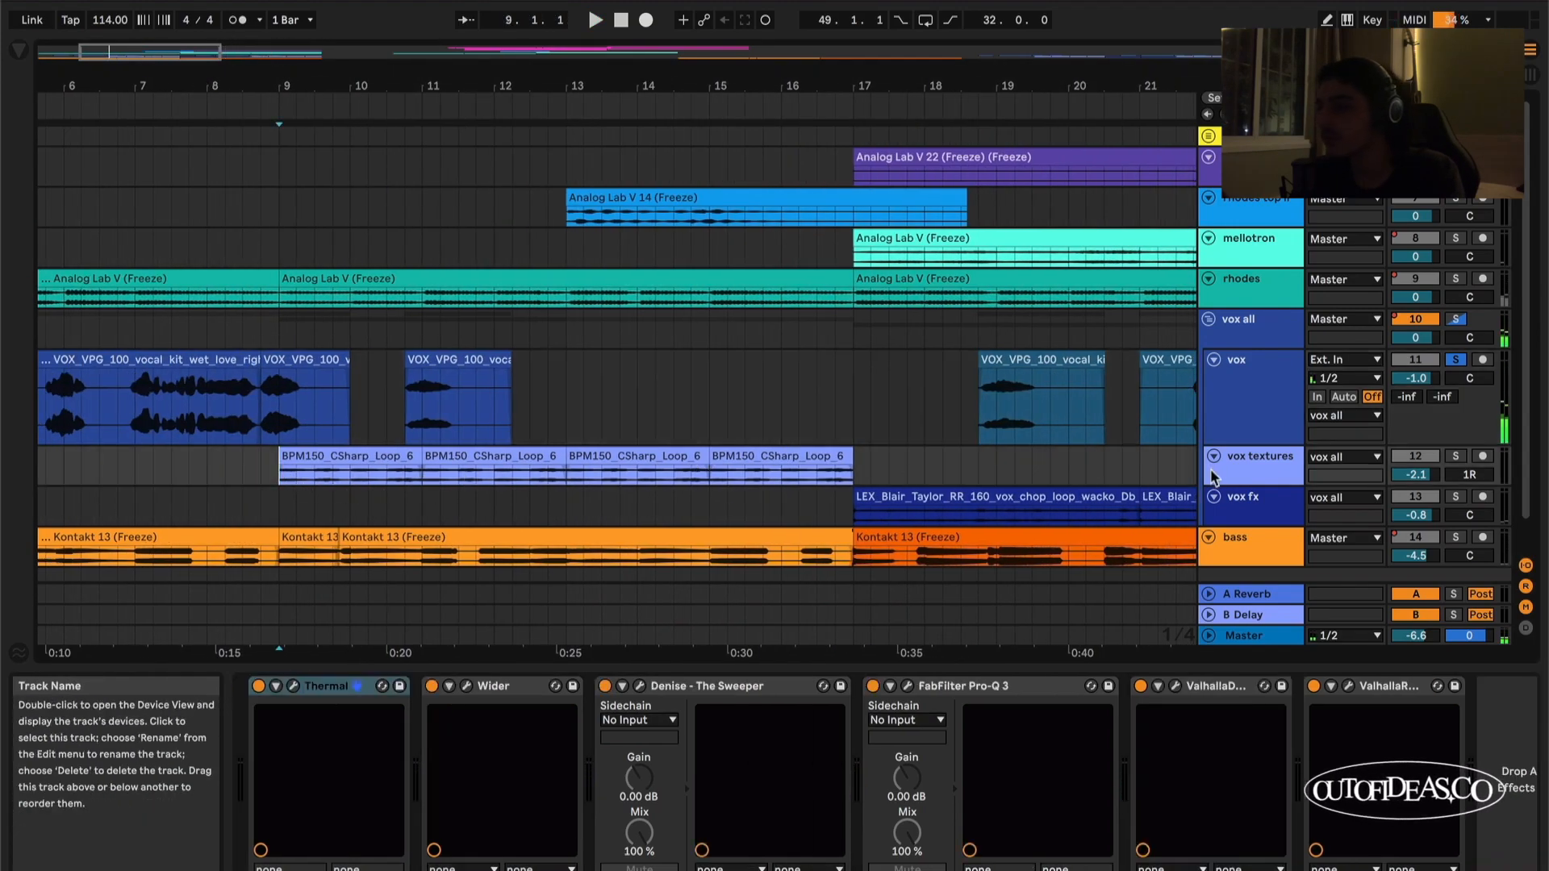
{"action": "left_click_drag", "start_coordinate": [1248, 485], "coordinate": [1247, 571]}
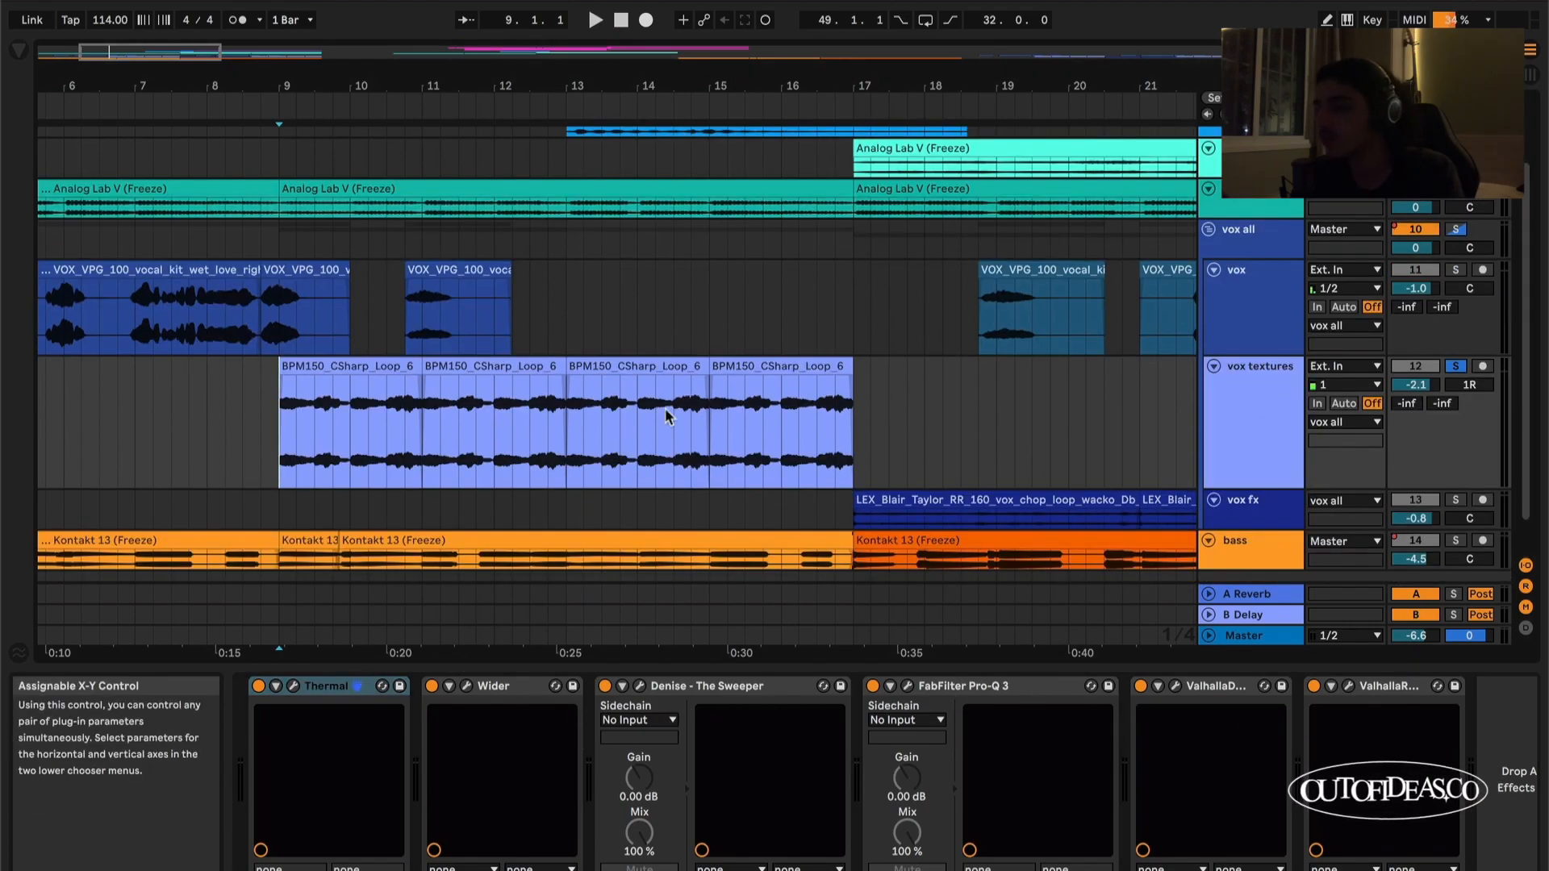
Step: Compare the soloed vox textures from 9.1.1 with all devices from Thermal to the last Valhalla reverb bypassed and re-enabled
{"action": "key", "text": "space"}
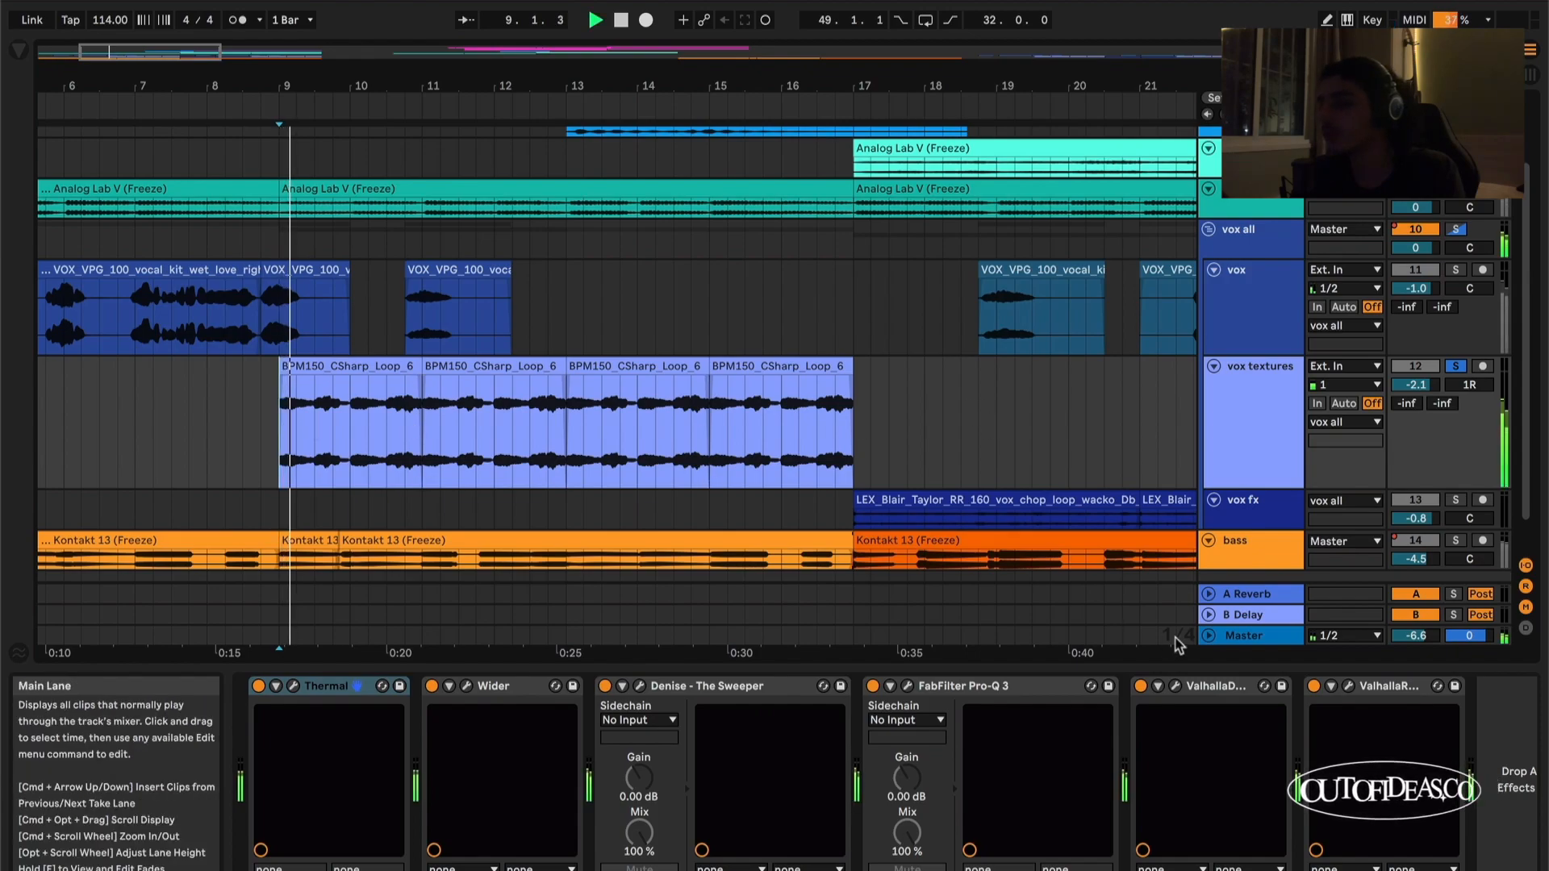
{"action": "left_click", "coordinate": [1372, 686]}
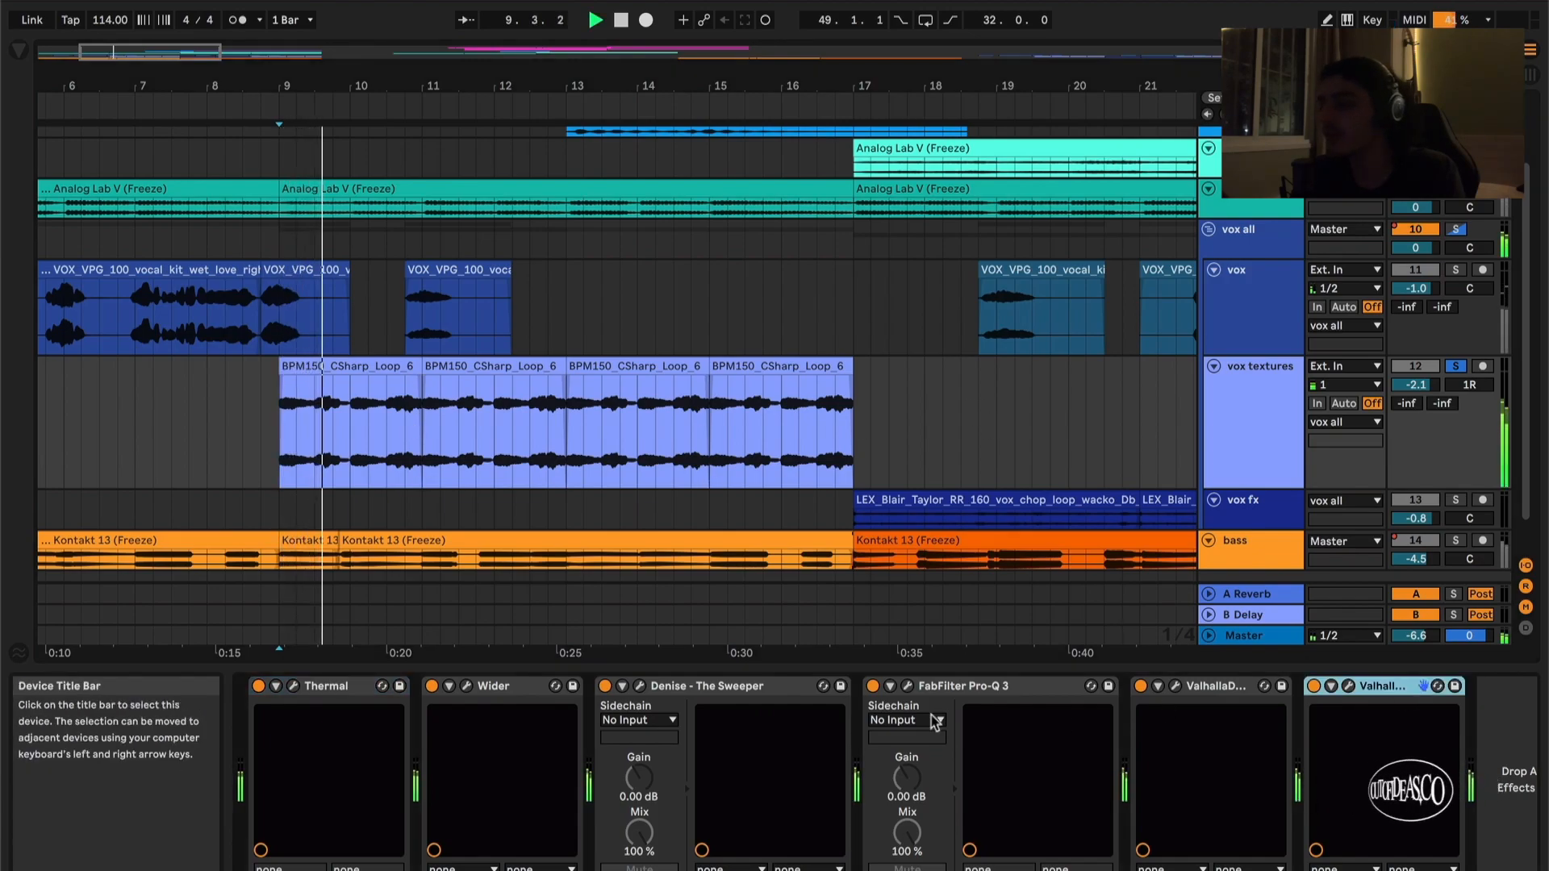
{"action": "left_click", "coordinate": [321, 686], "text": "shift"}
{"action": "key", "text": "space"}
{"action": "left_click", "coordinate": [259, 686]}
{"action": "key", "text": "space"}
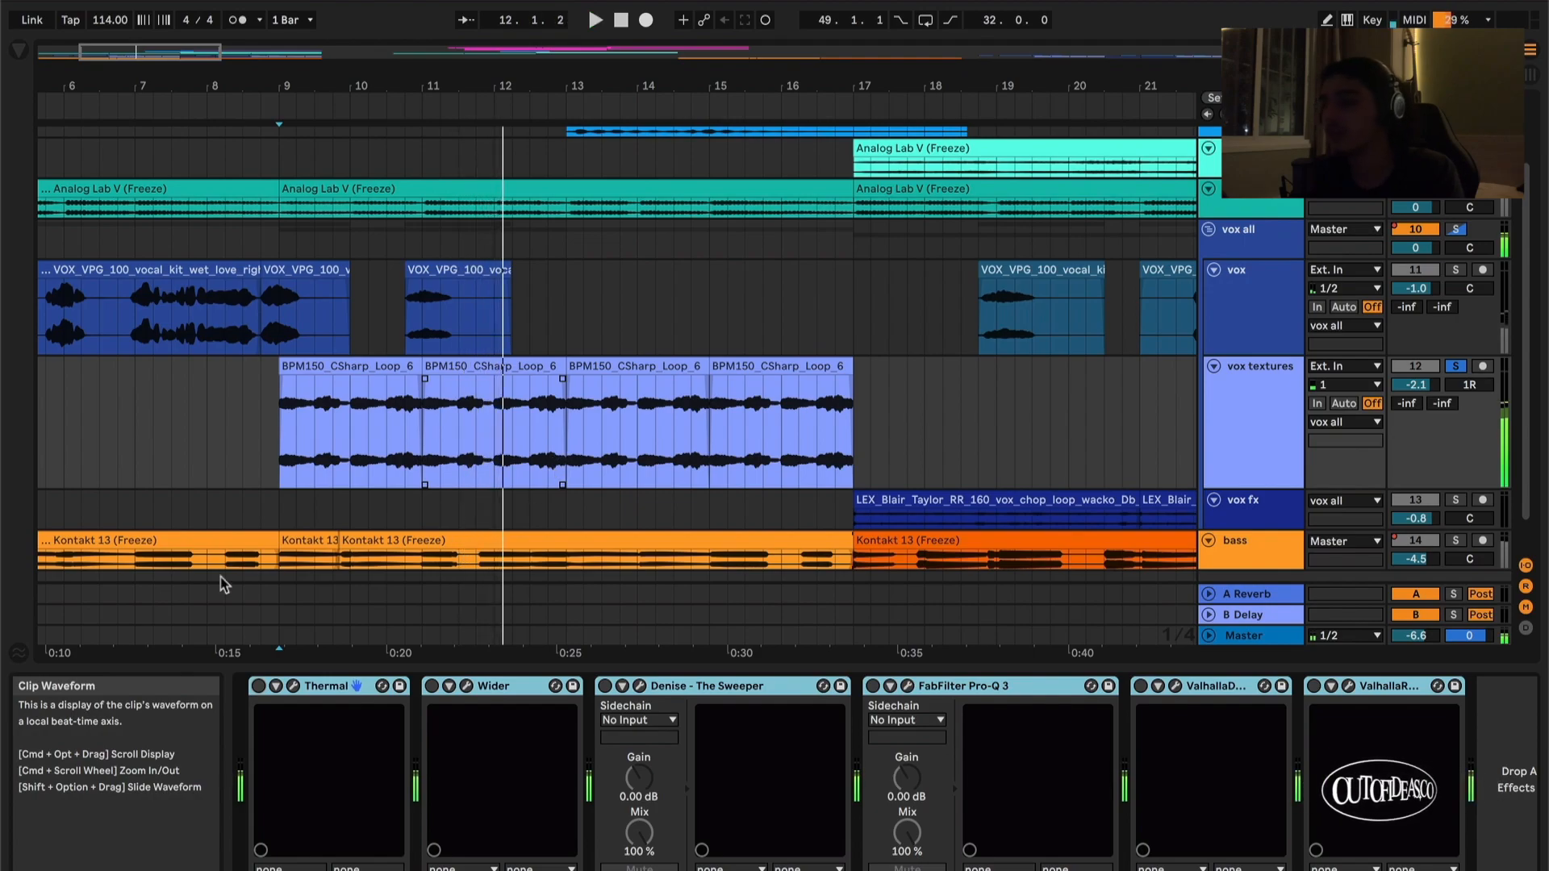
{"action": "left_click", "coordinate": [259, 687]}
{"action": "left_click", "coordinate": [265, 439]}
{"action": "key", "text": "space"}
Step: Select both LEX_Blair_Taylor clips on the vox fx track from bar 17 to 25 and zoom in on them
{"action": "scroll", "coordinate": [435, 457], "scroll_direction": "down", "scroll_amount": 2}
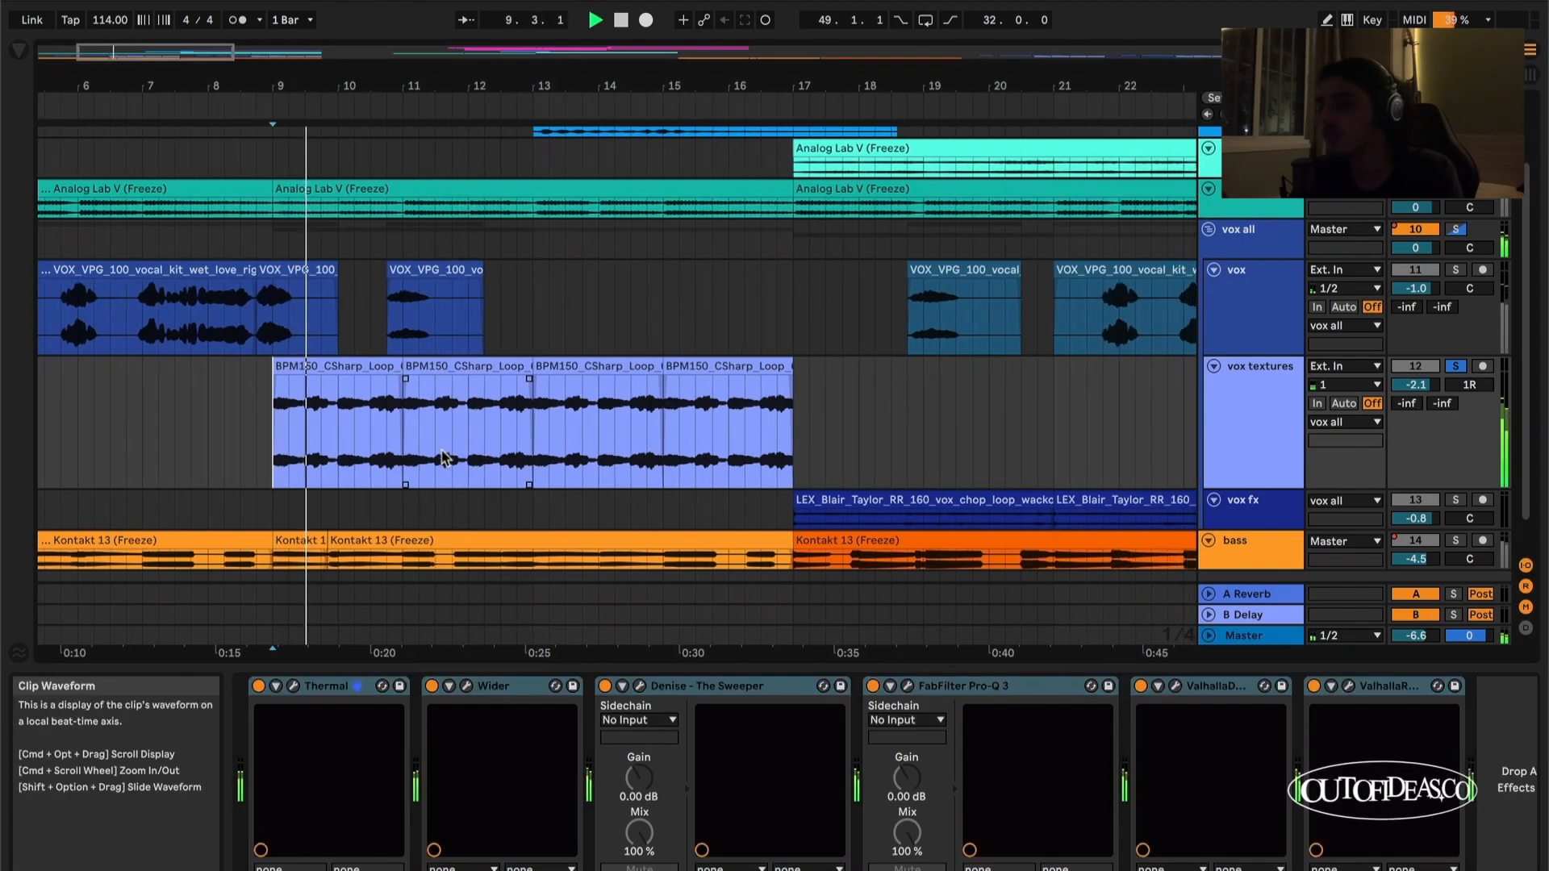
{"action": "scroll", "coordinate": [833, 501], "scroll_direction": "down", "scroll_amount": 2}
{"action": "left_click", "coordinate": [802, 482]}
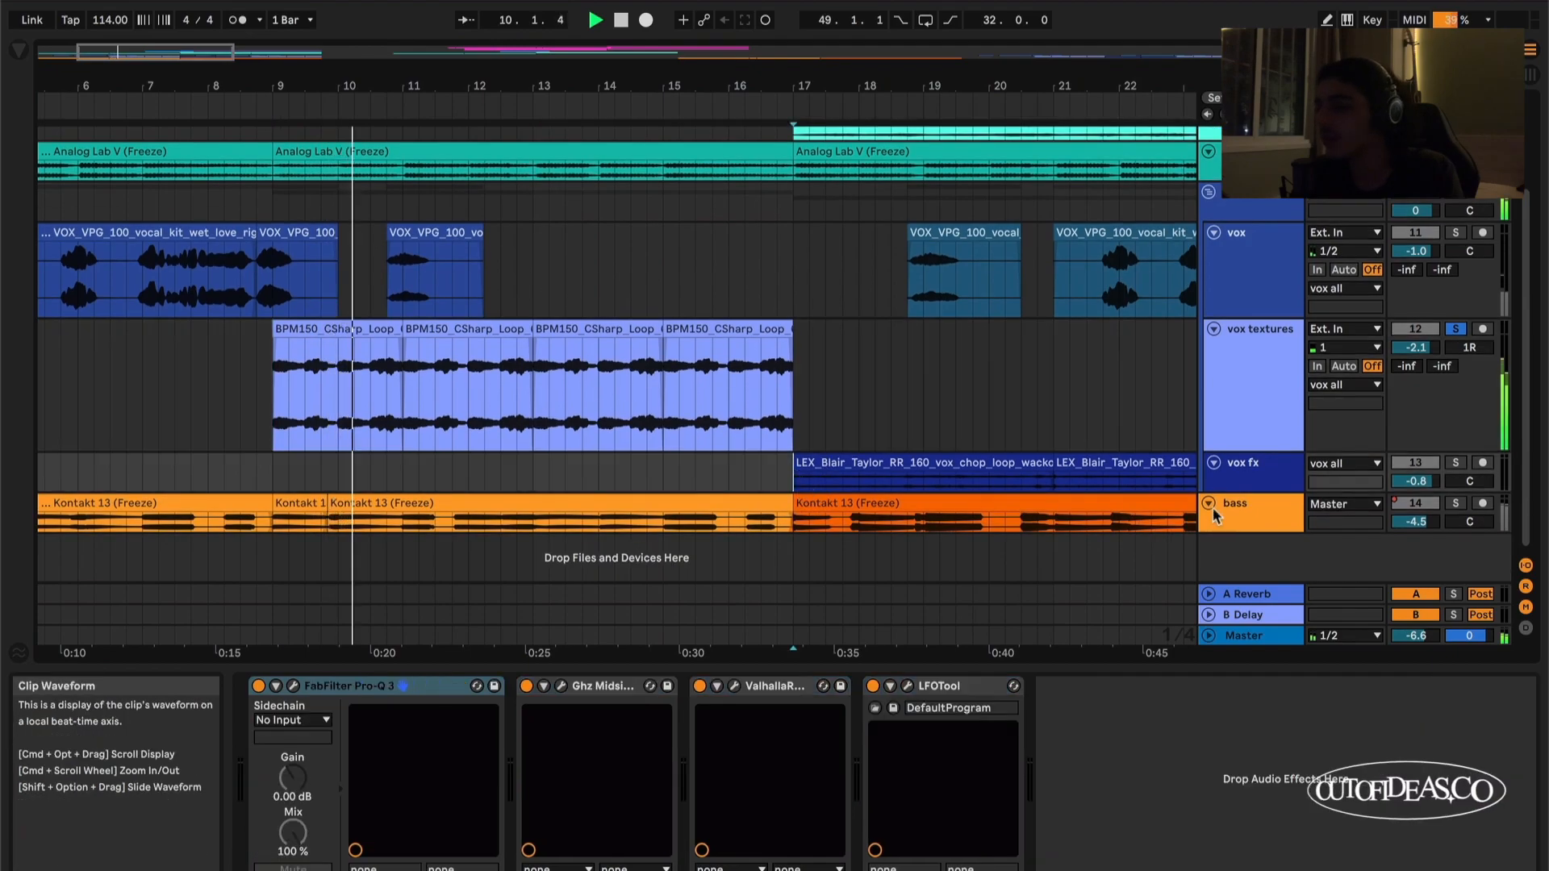
{"action": "left_click", "coordinate": [1008, 476]}
{"action": "left_click", "coordinate": [1161, 470], "text": "shift"}
{"action": "key", "text": "z"}
{"action": "key", "text": "x"}
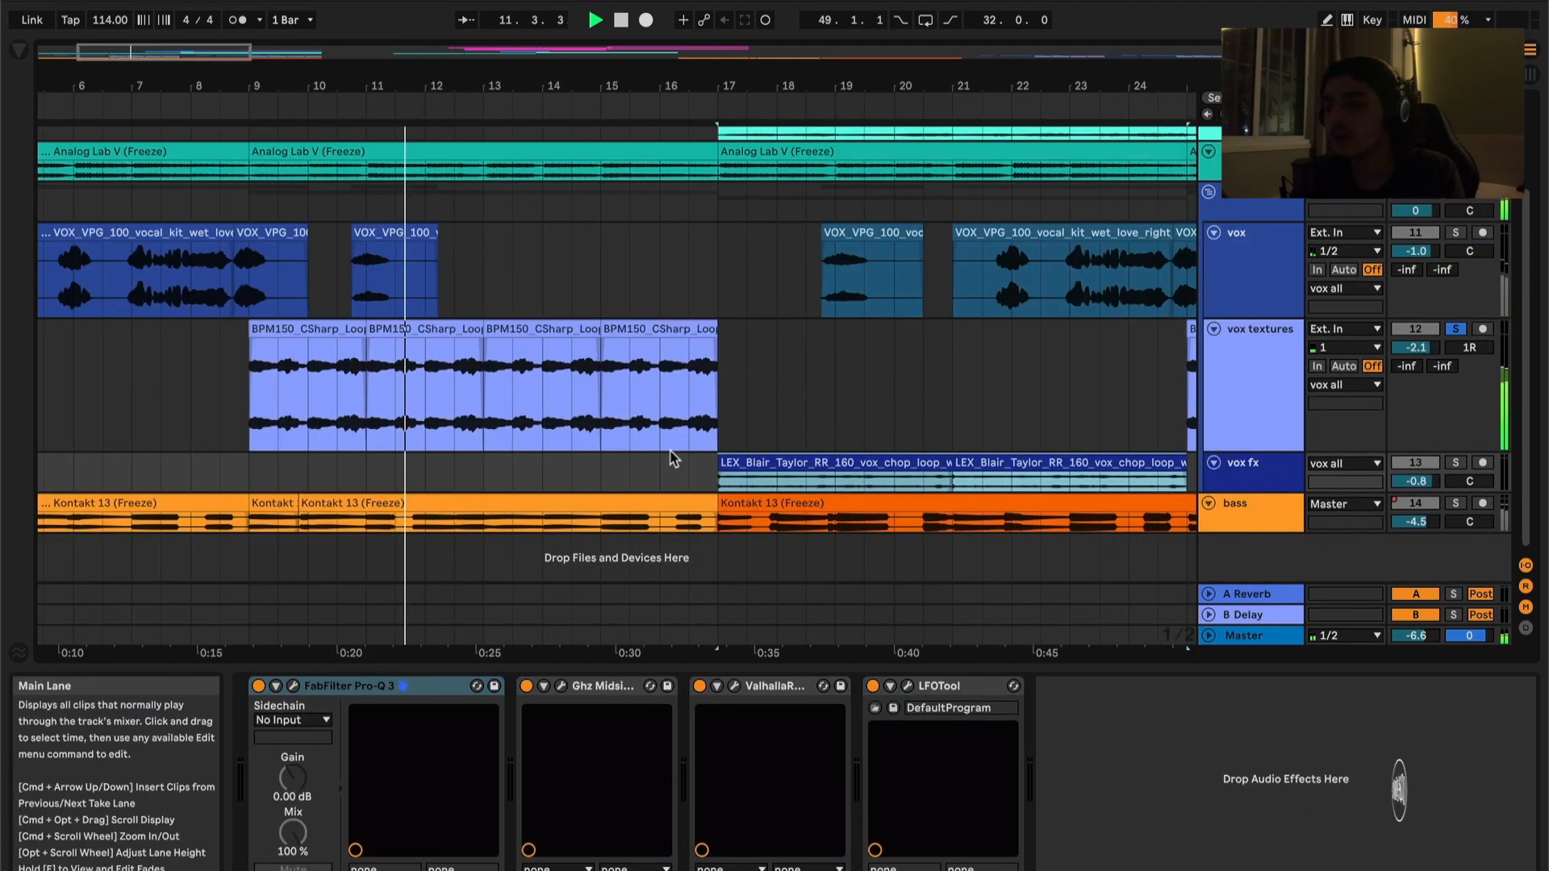
{"action": "key", "text": "z"}
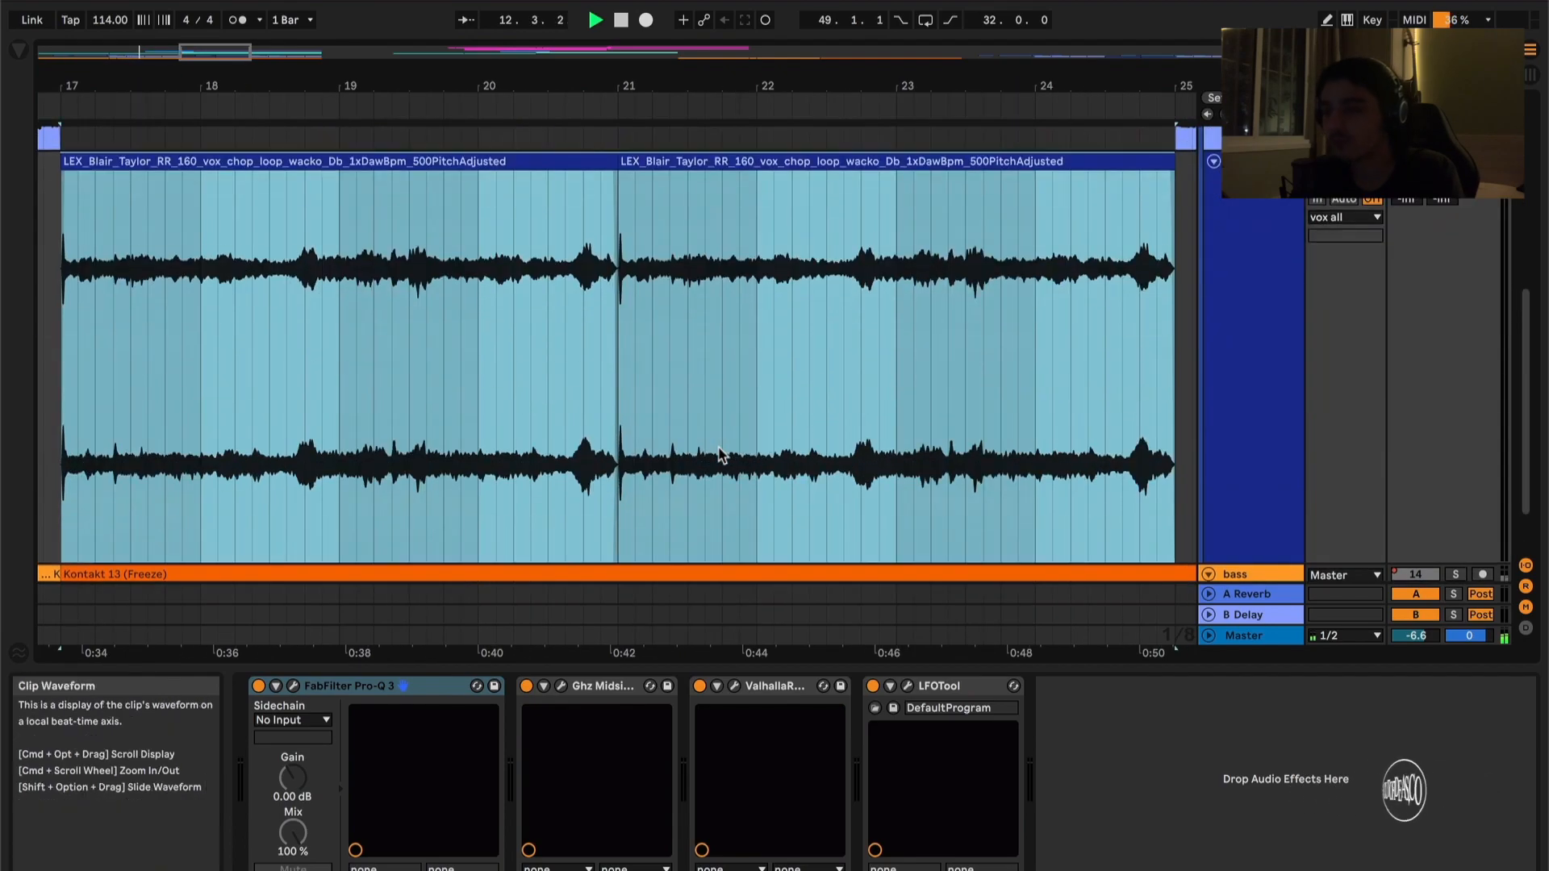
Step: Play from 17.1.1 while checking the Ghz plug-in on the vox fx track, stop playback and open ValhallaRoom
{"action": "left_click", "coordinate": [87, 304]}
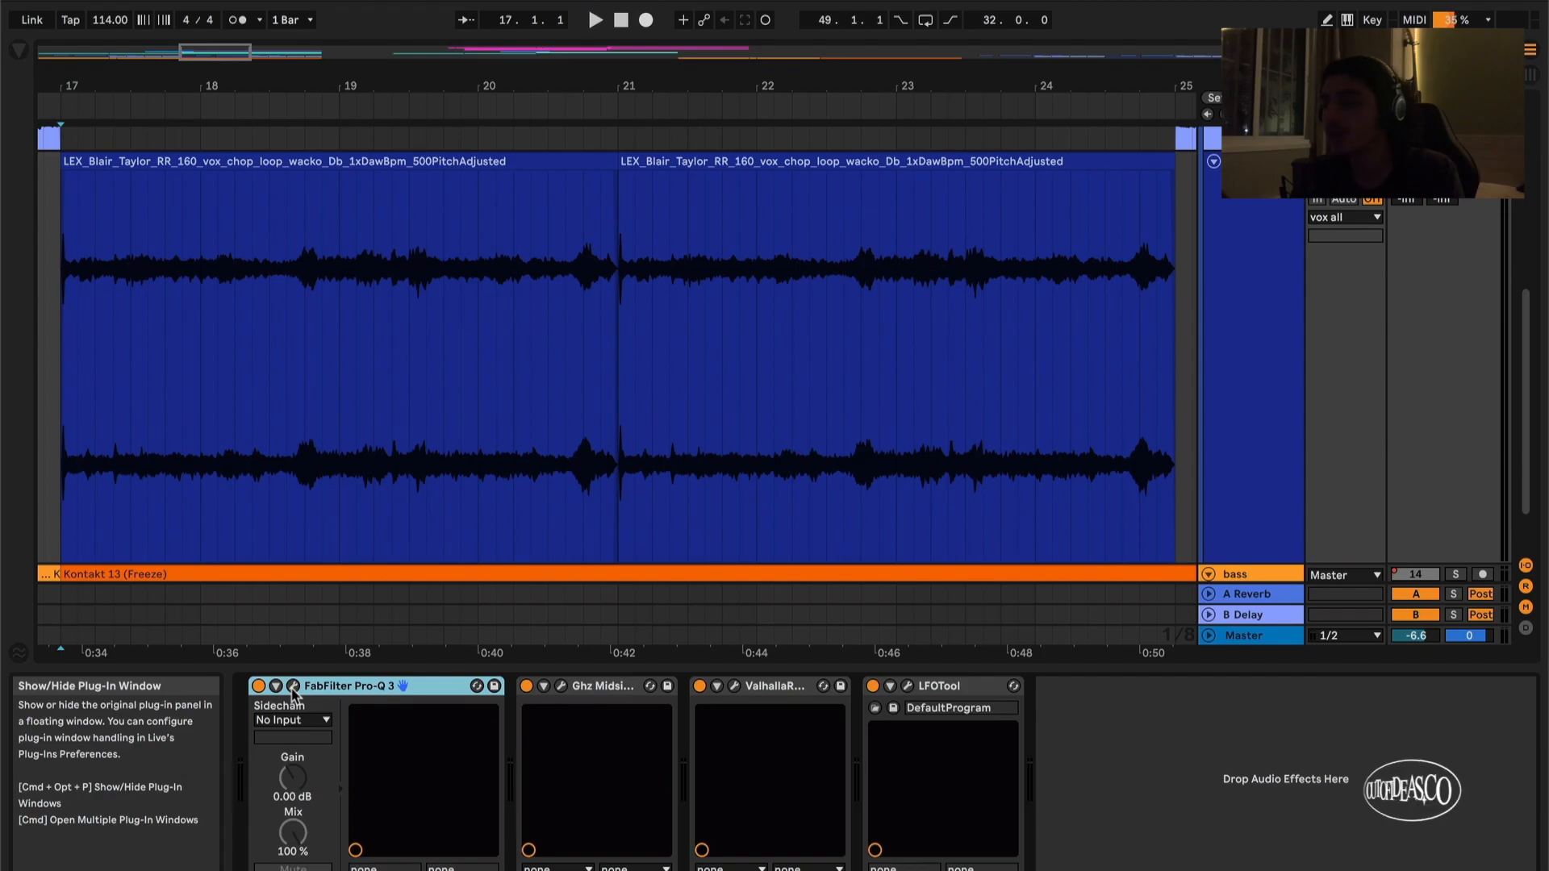
{"action": "key", "text": "space"}
{"action": "left_click", "coordinate": [561, 686]}
{"action": "key", "text": "super+alt+p"}
{"action": "key", "text": "space"}
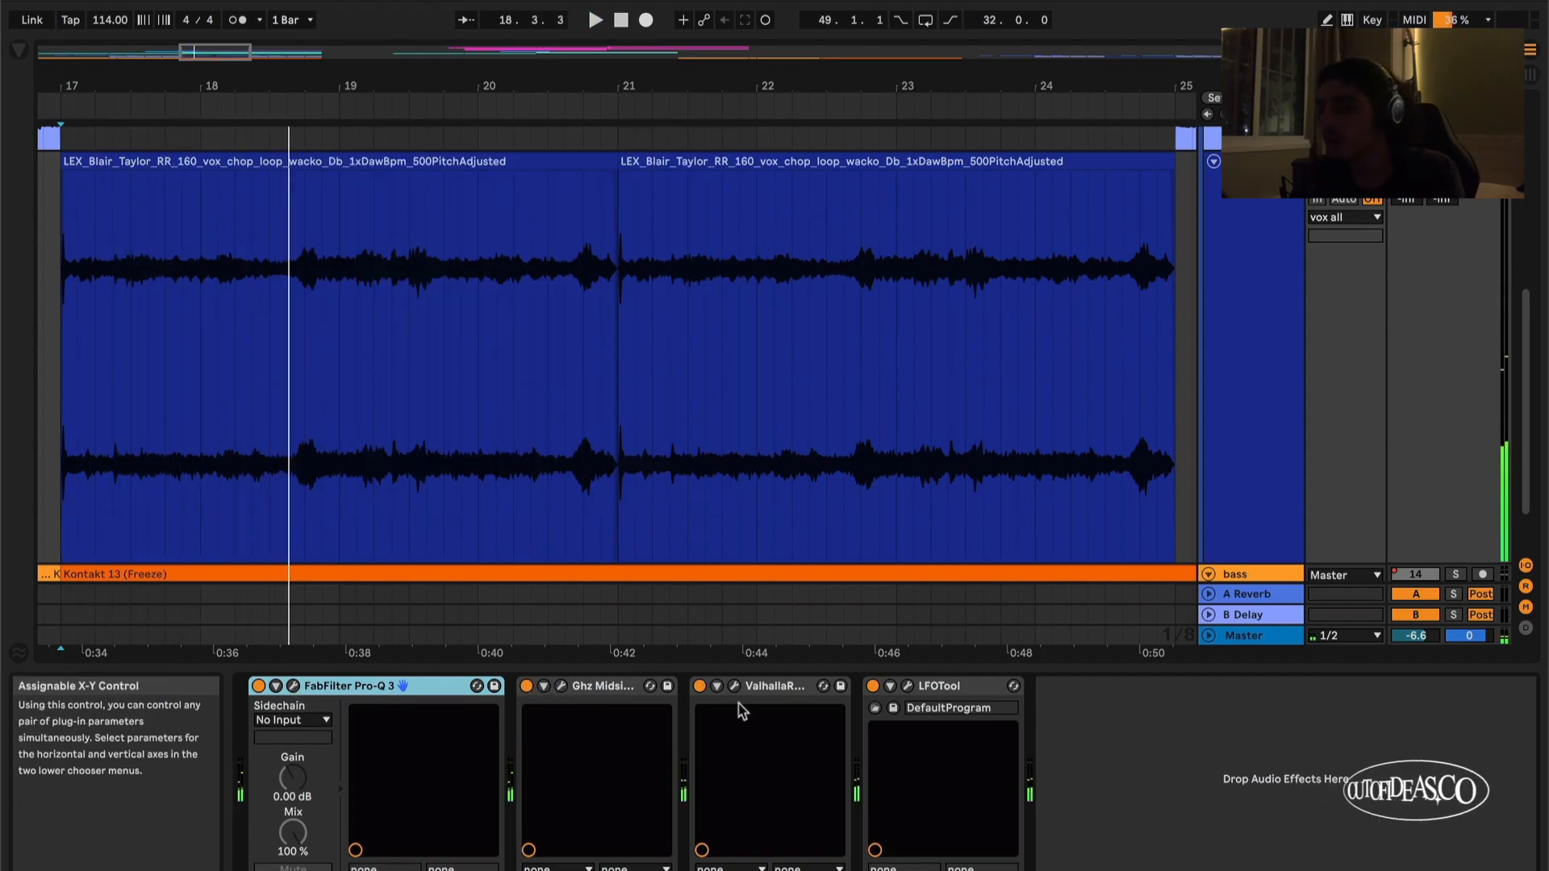
{"action": "left_click", "coordinate": [734, 686]}
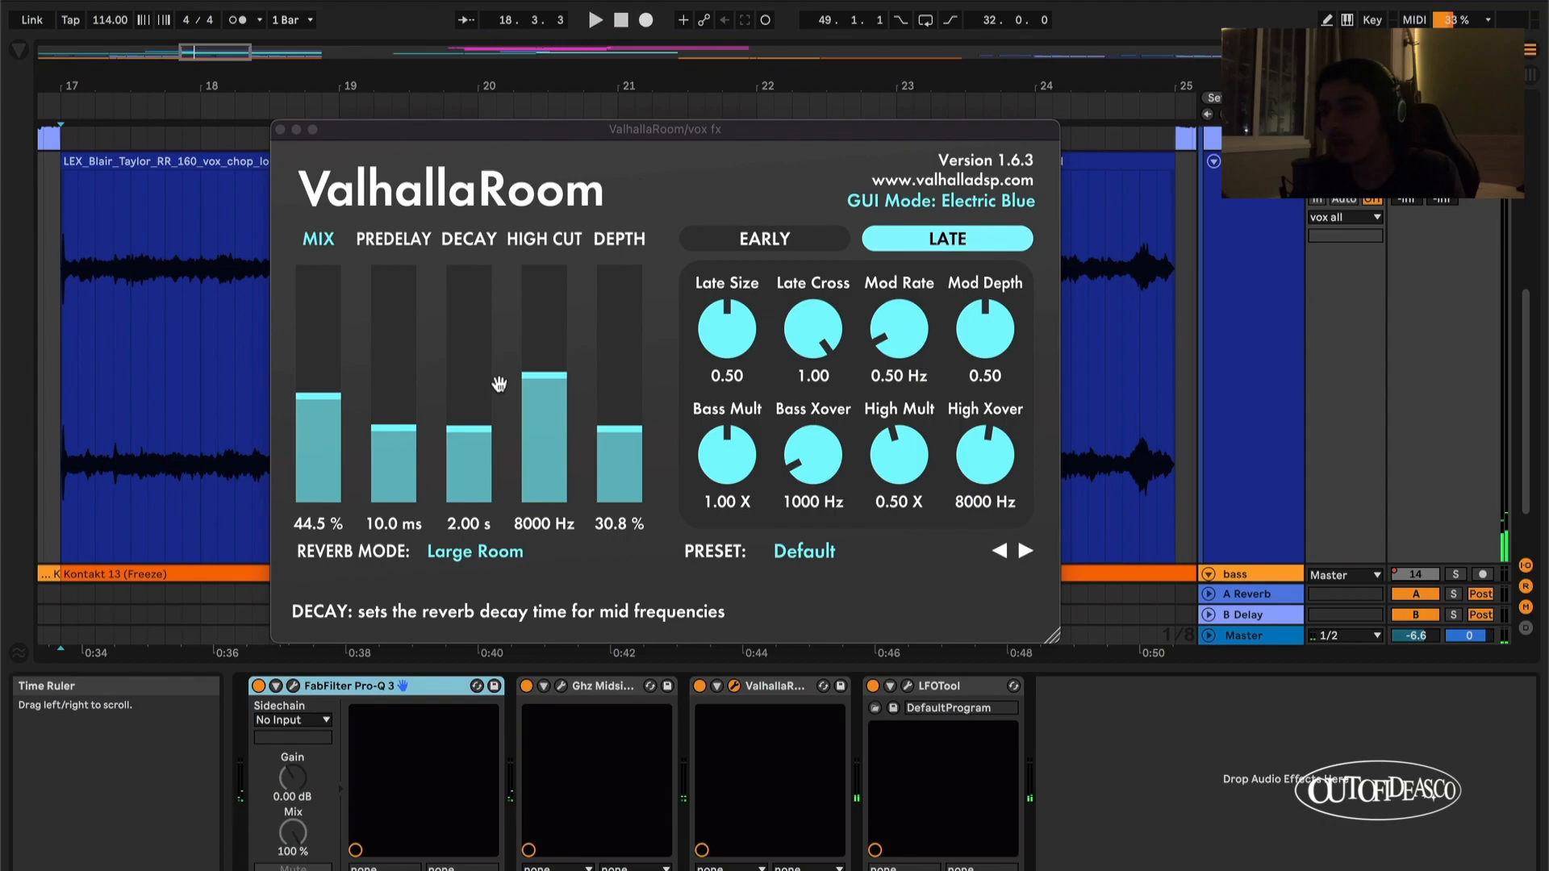
Step: Close ValhallaRoom, examine LFOTool on the vox fx track during playback, close it and stop playback
{"action": "left_click", "coordinate": [284, 130]}
{"action": "left_click", "coordinate": [907, 686]}
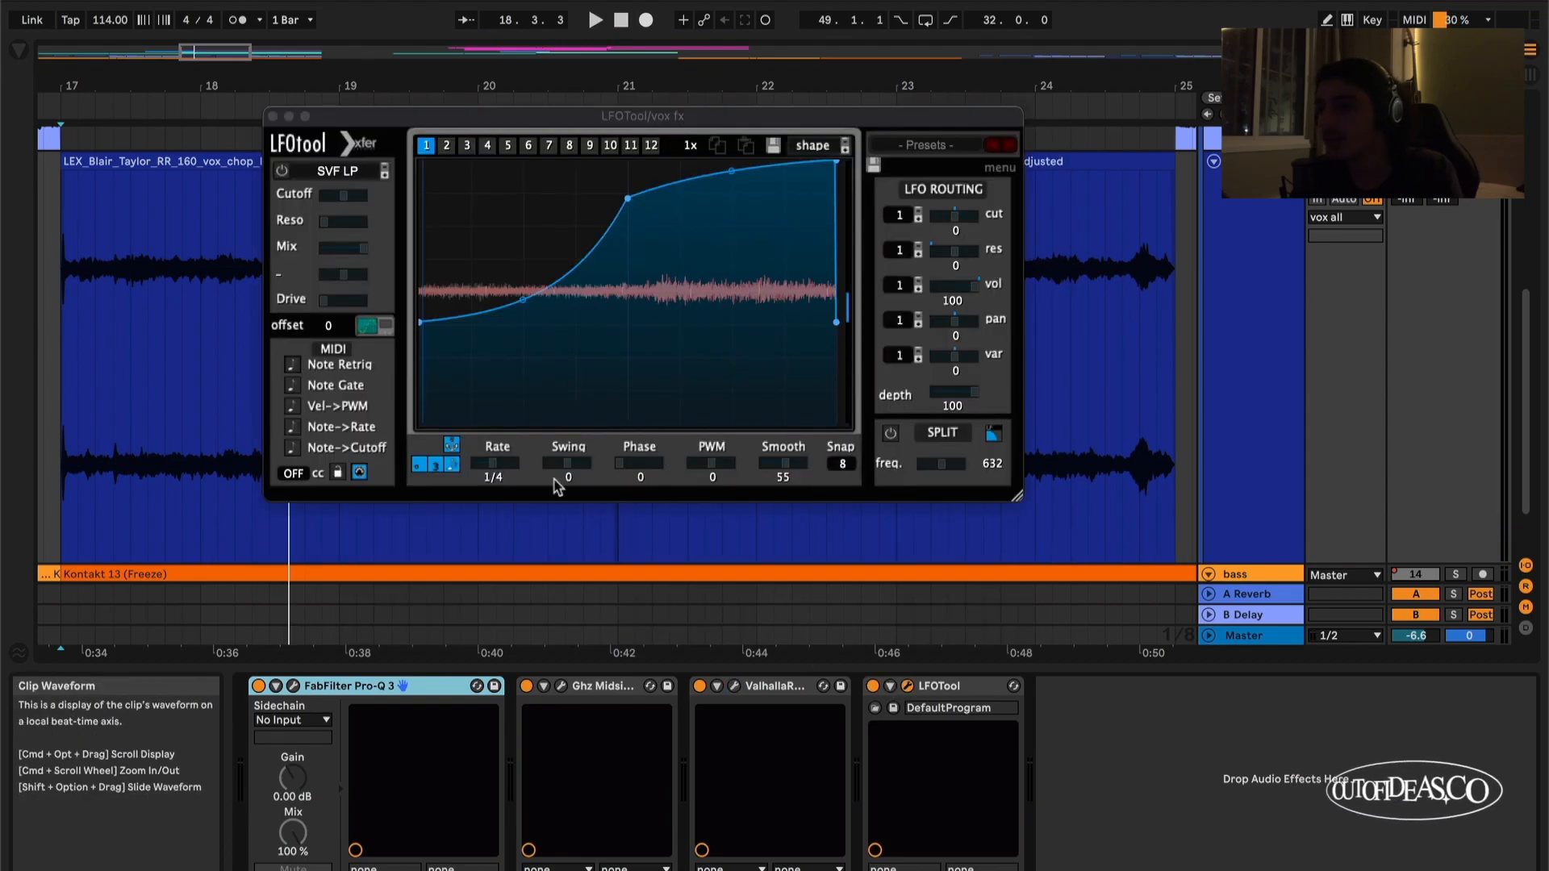
{"action": "key", "text": "space"}
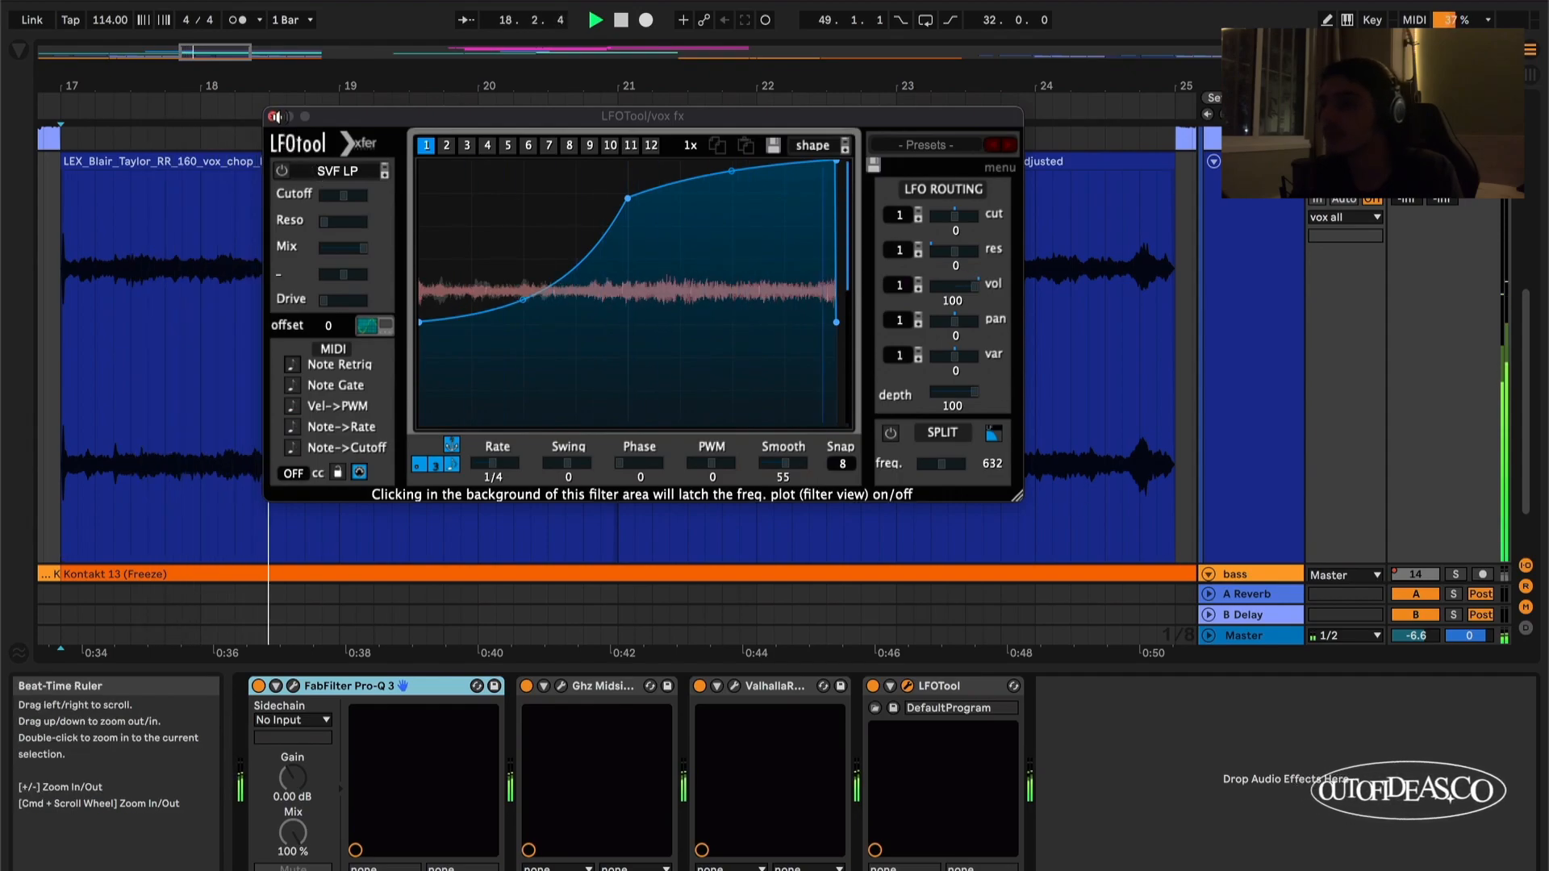
{"action": "left_click", "coordinate": [273, 117]}
{"action": "scroll", "coordinate": [572, 311], "scroll_direction": "down", "scroll_amount": 2}
{"action": "key", "text": "space"}
Step: Fold the vox all group in the arrangement
{"action": "scroll", "coordinate": [1225, 355], "scroll_direction": "up", "scroll_amount": 5}
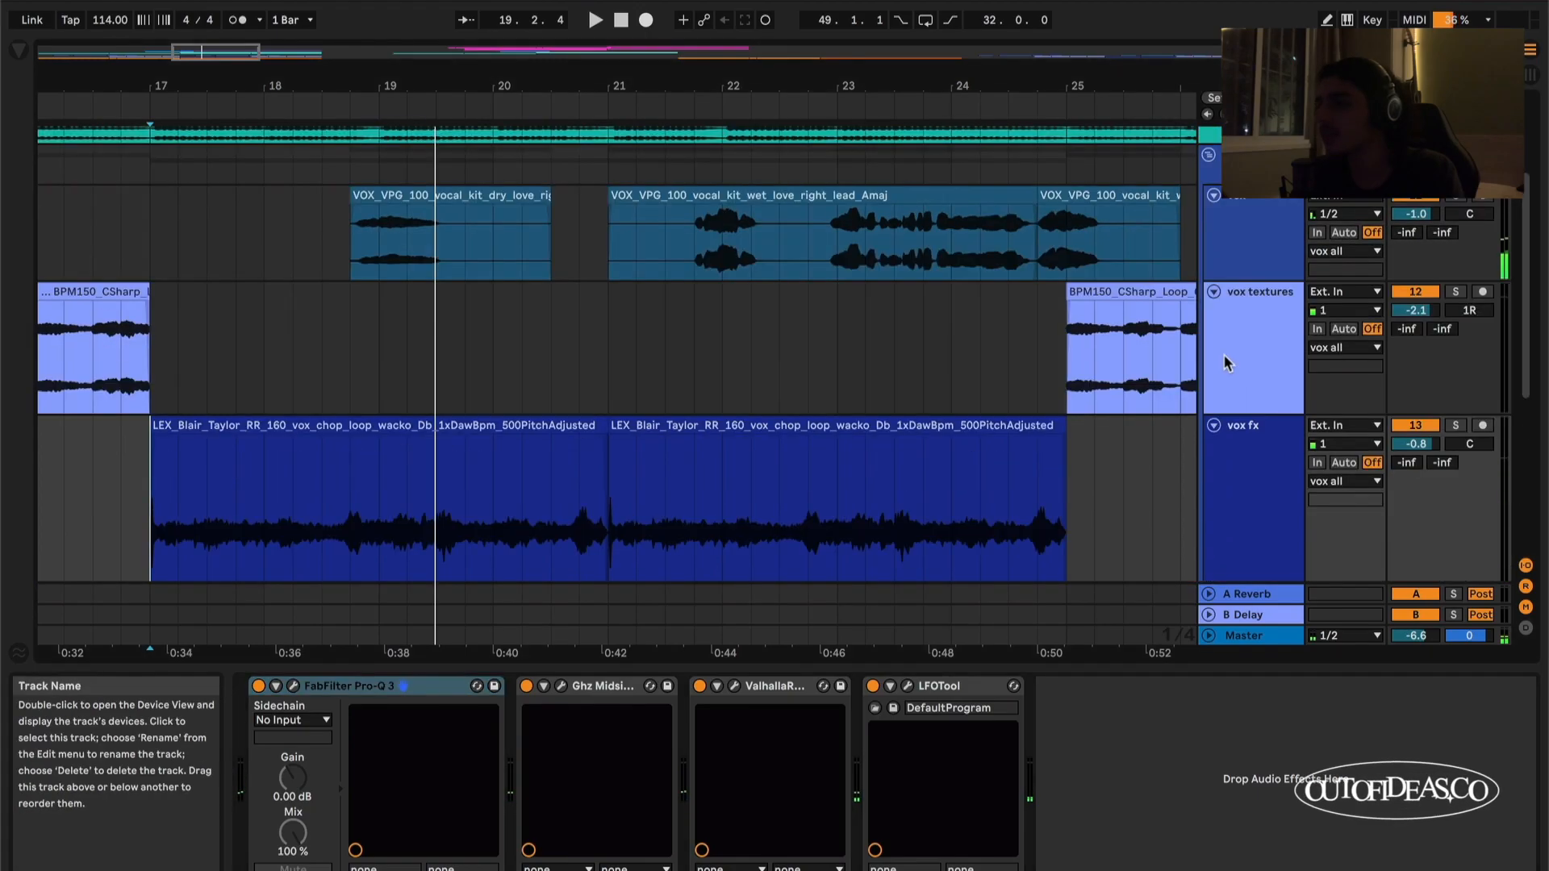
{"action": "scroll", "coordinate": [1238, 383], "scroll_direction": "down", "scroll_amount": 6}
{"action": "scroll", "coordinate": [1254, 379], "scroll_direction": "up", "scroll_amount": 8}
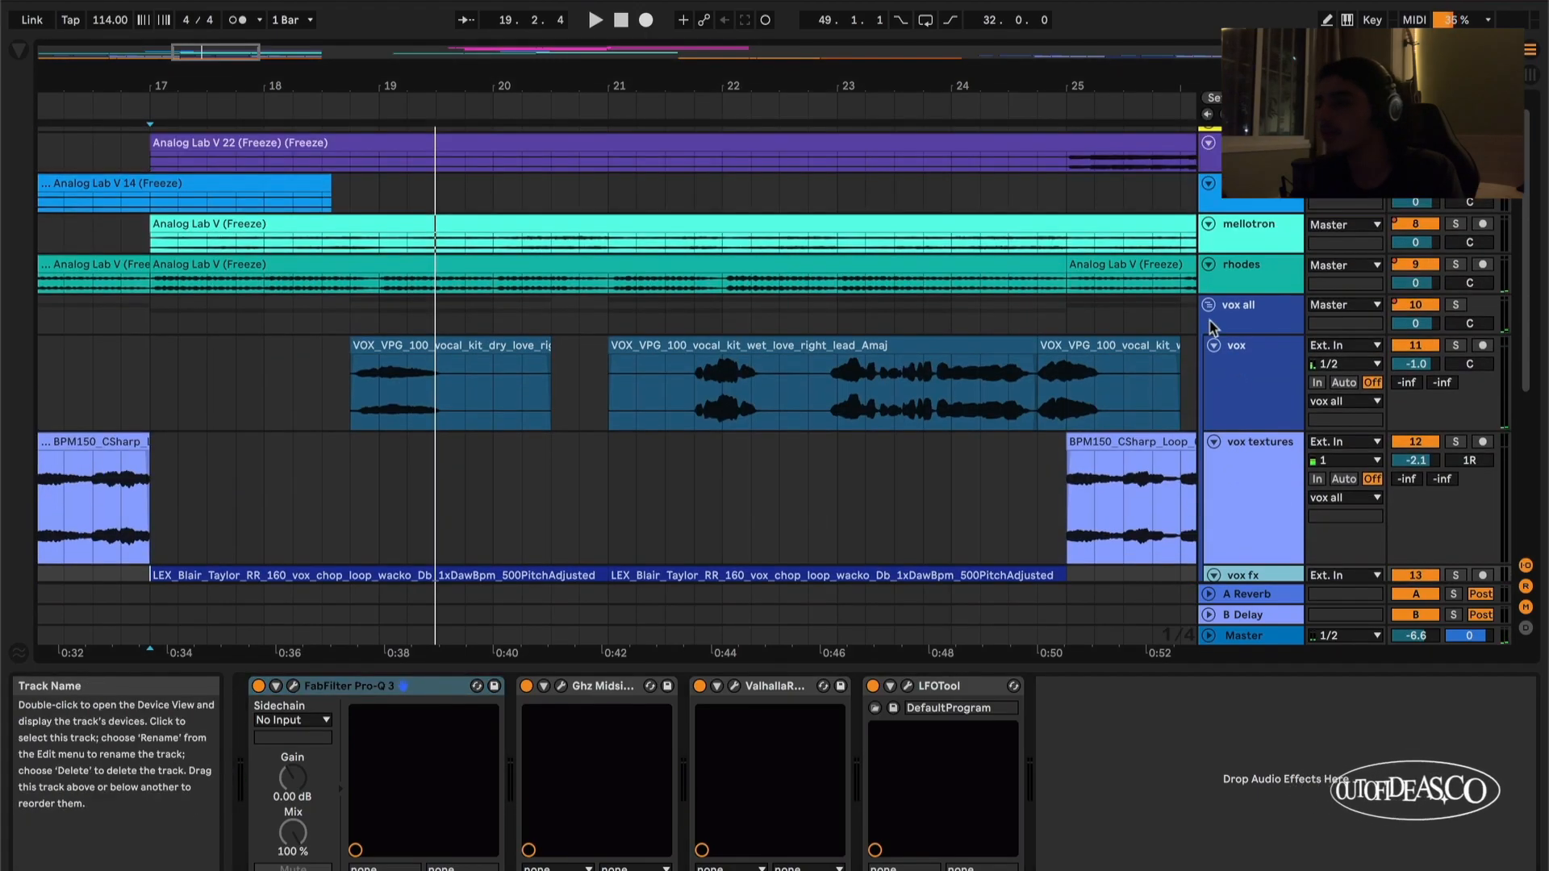
{"action": "left_click", "coordinate": [1208, 305]}
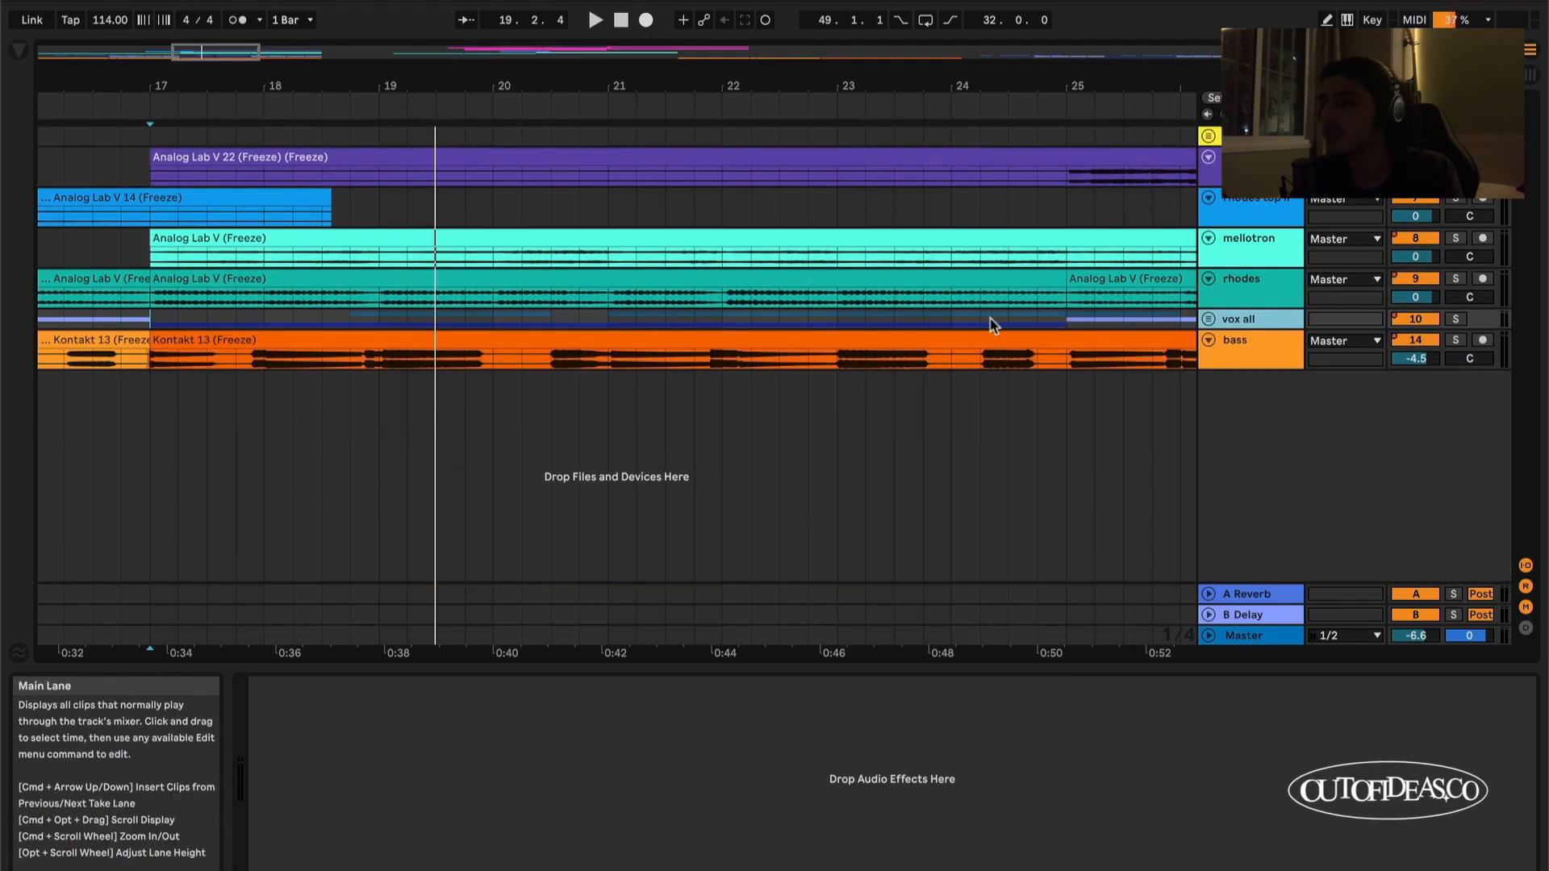
Step: Select the rhodes top line track at 13.1.1, inspect its I Heart NY parallel compressor and close the plug-in
{"action": "scroll", "coordinate": [588, 224], "scroll_direction": "left", "scroll_amount": 5}
{"action": "left_click", "coordinate": [121, 214]}
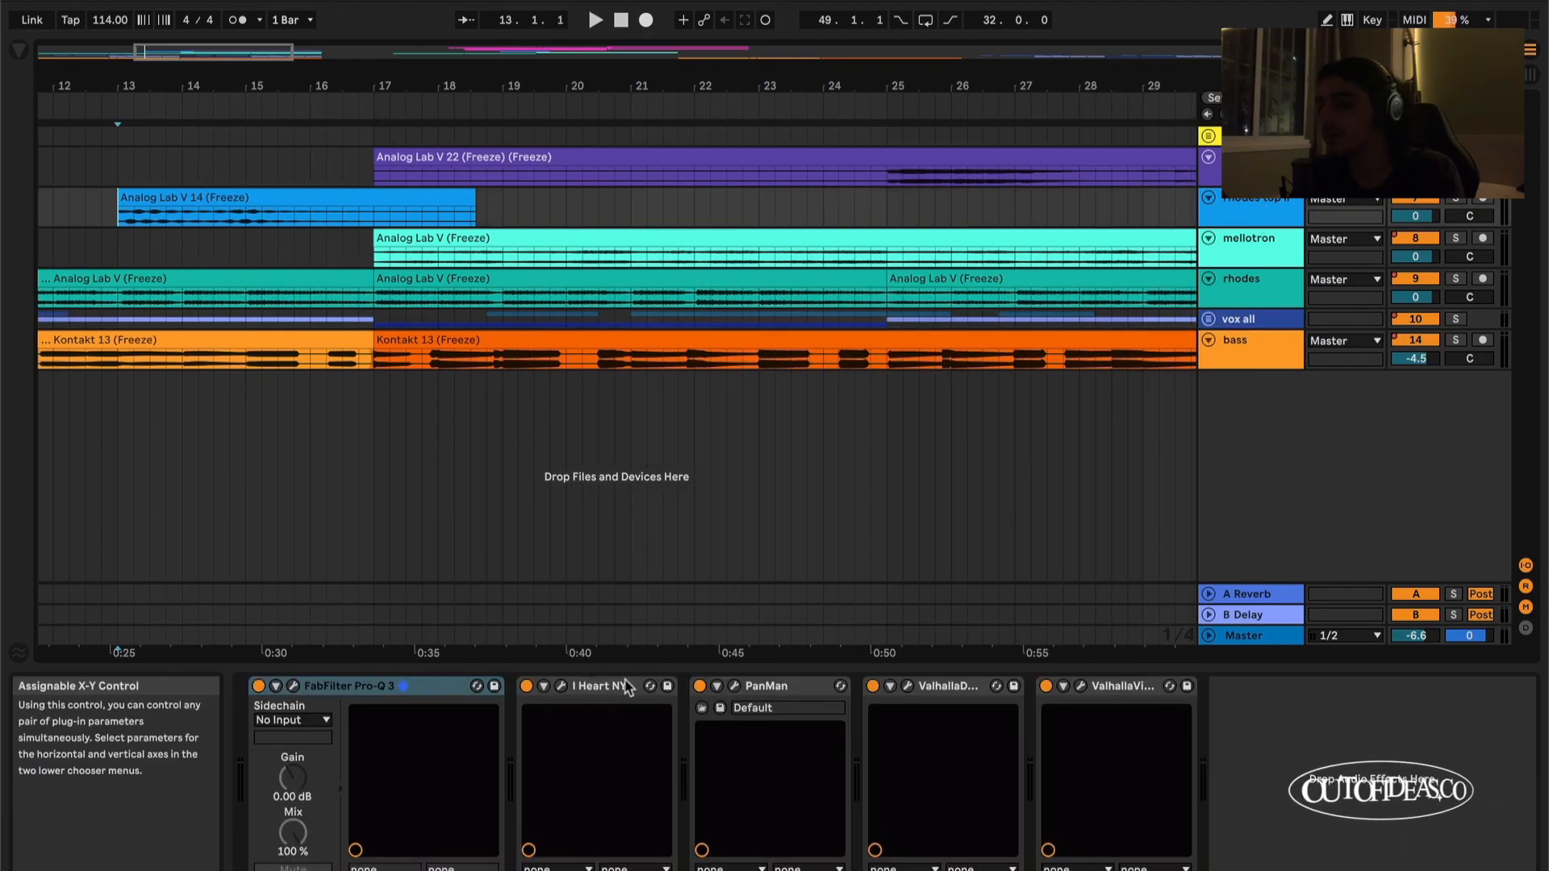
{"action": "left_click", "coordinate": [561, 686]}
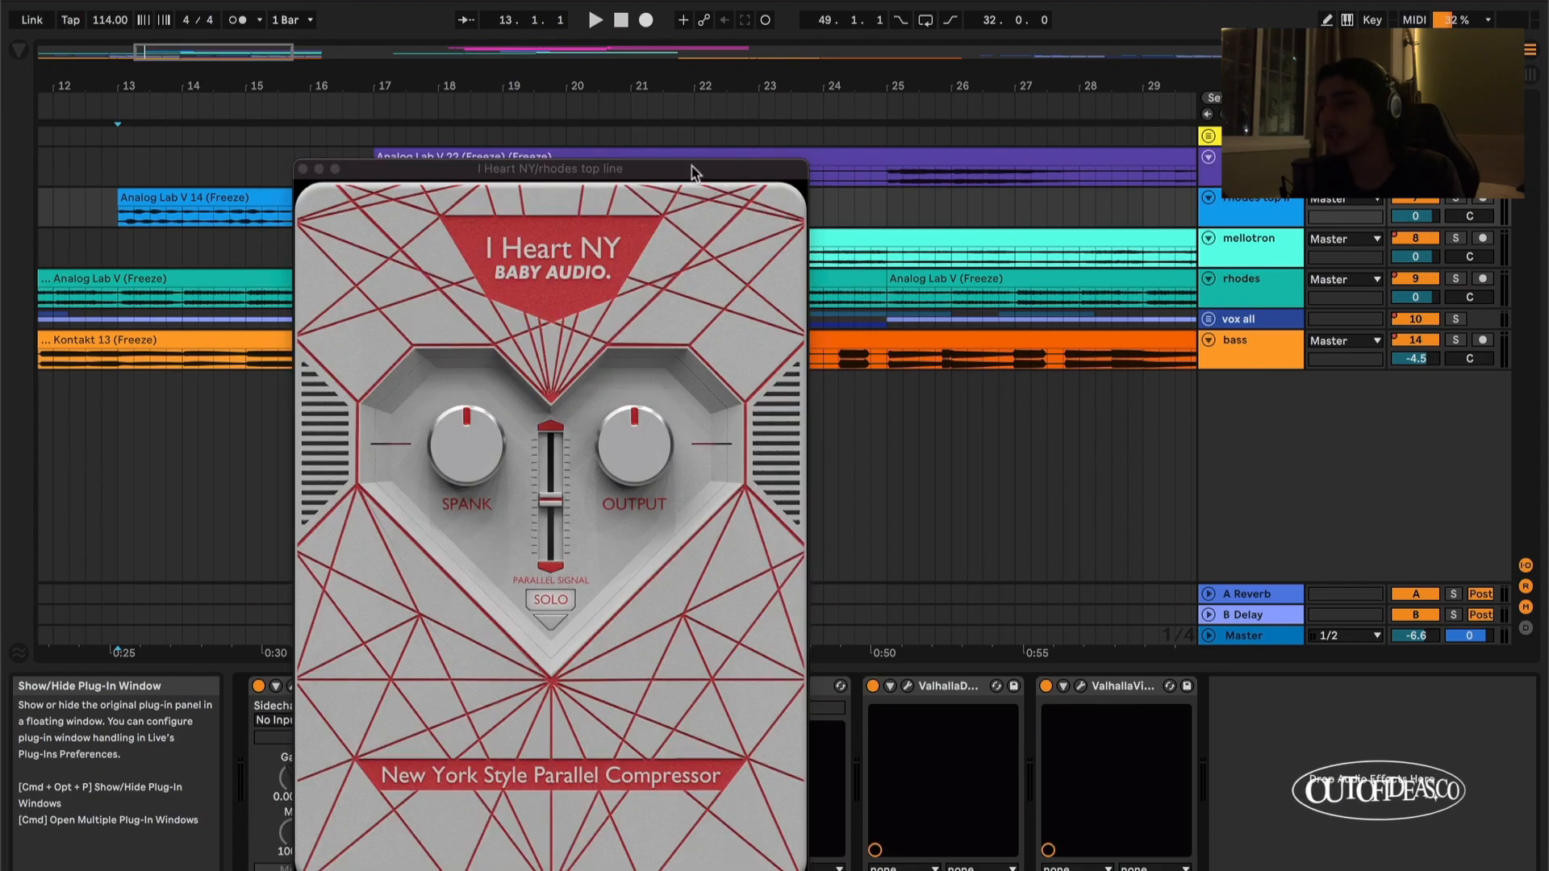
{"action": "left_click_drag", "start_coordinate": [692, 168], "coordinate": [829, 74]}
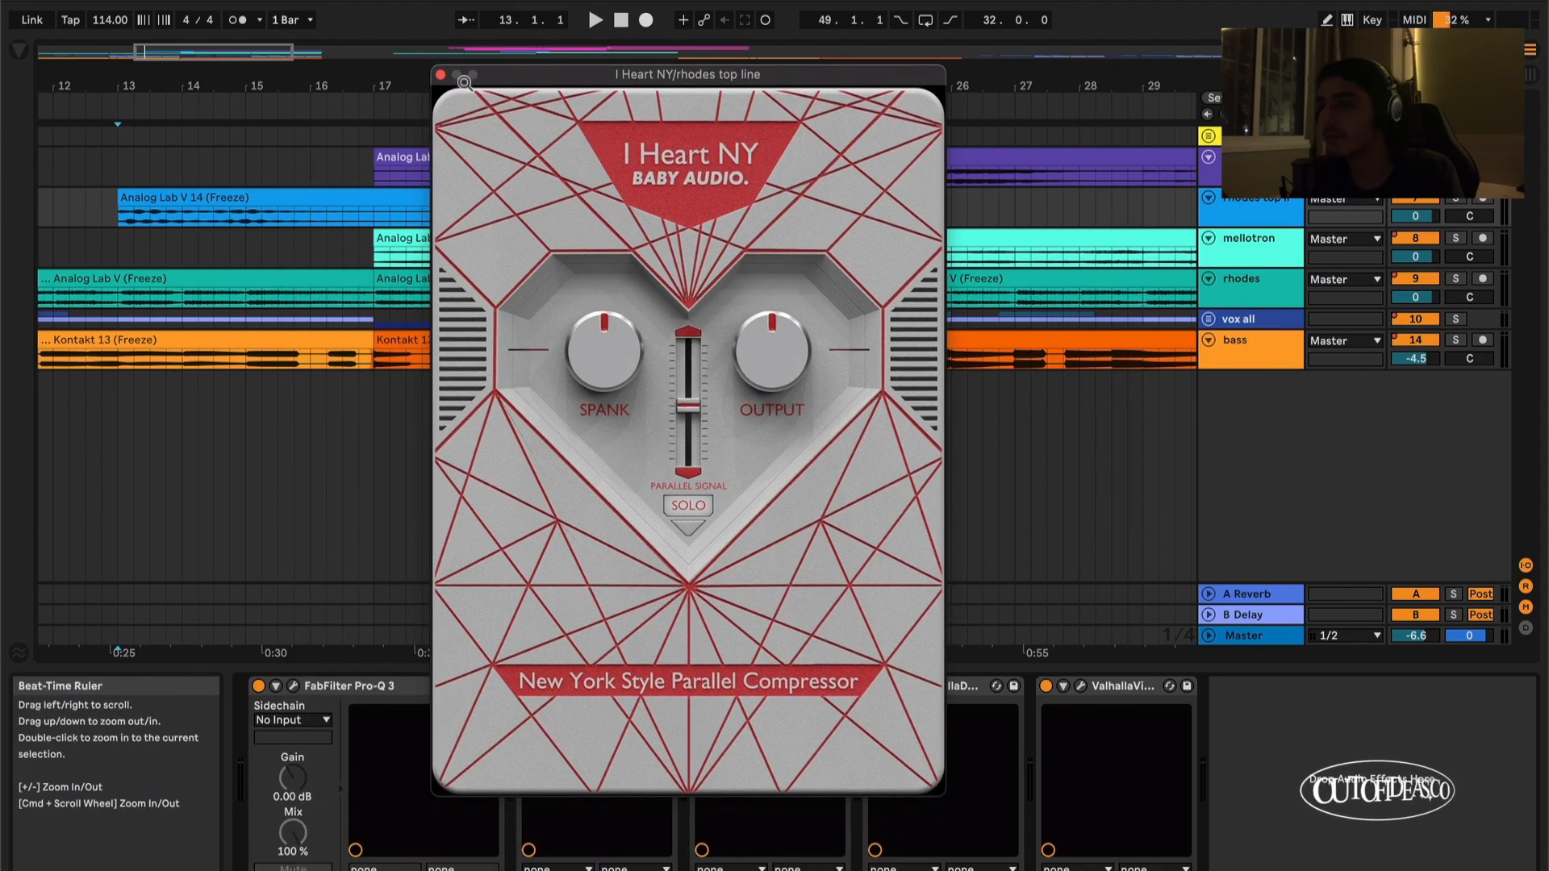
{"action": "left_click", "coordinate": [440, 74]}
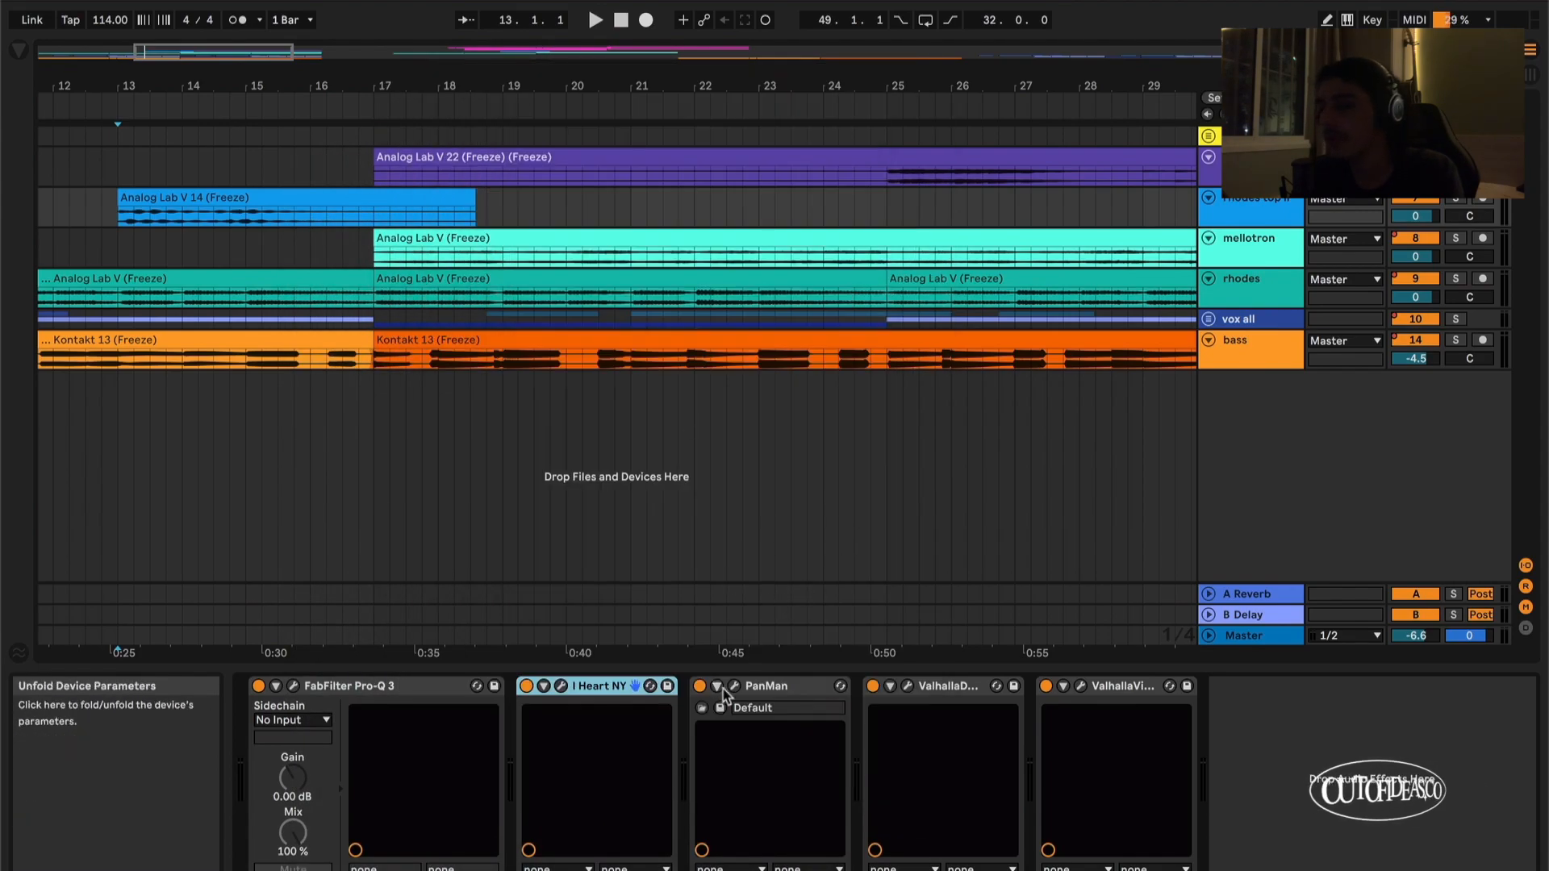
Step: Place the insertion marker at 25.1.1 on the Analog Lab V 22 track and view its effect chain
{"action": "left_click", "coordinate": [765, 488]}
{"action": "scroll", "coordinate": [766, 486], "scroll_direction": "right", "scroll_amount": 2}
{"action": "scroll", "coordinate": [763, 484], "scroll_direction": "down", "scroll_amount": 2}
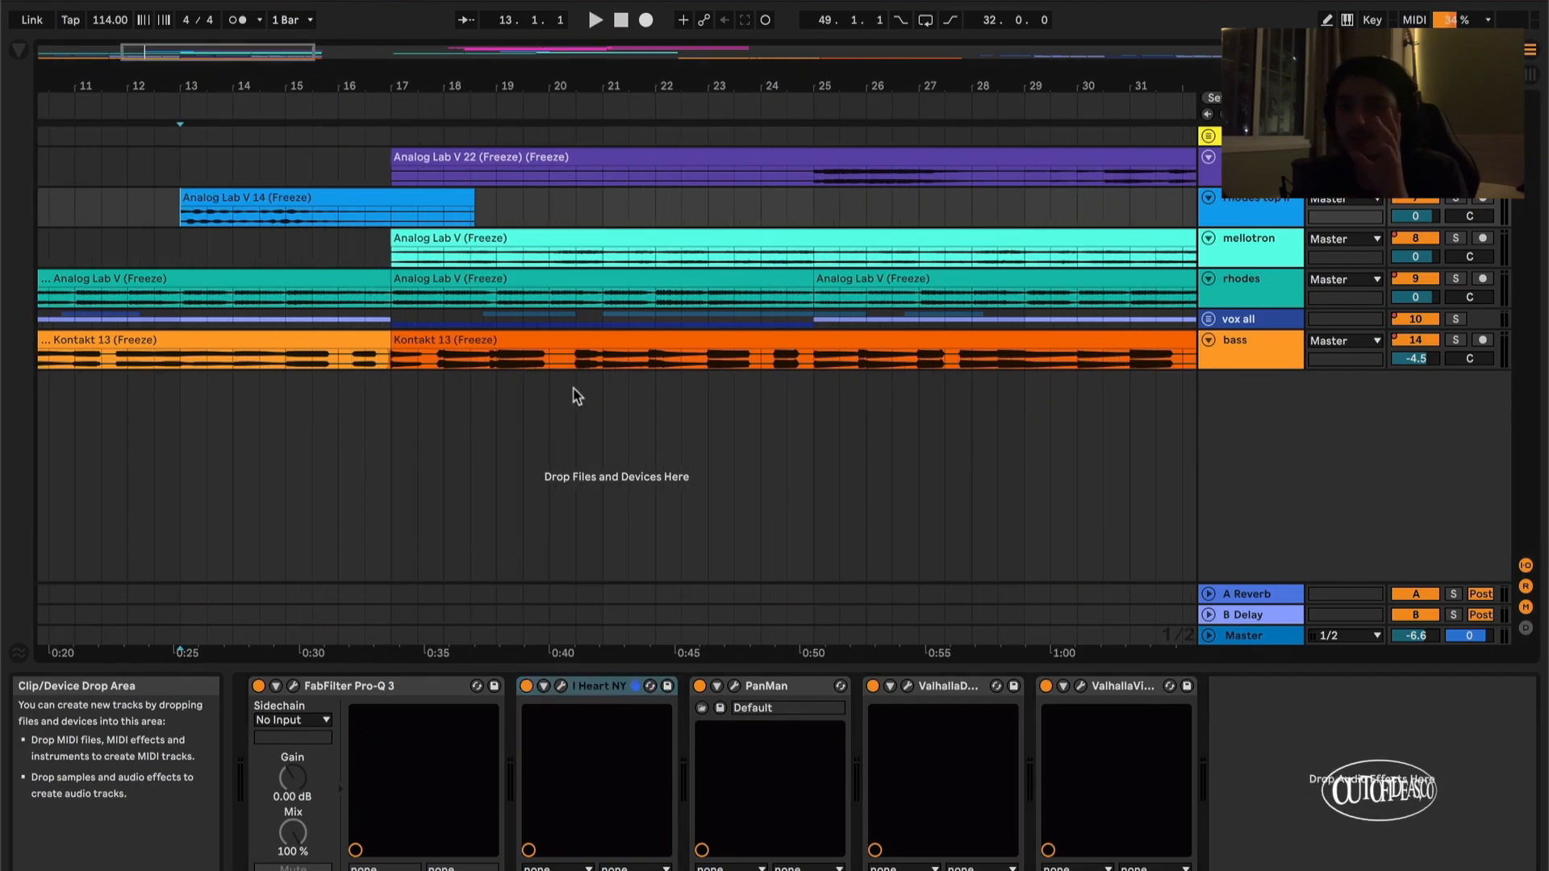
{"action": "left_click", "coordinate": [807, 171]}
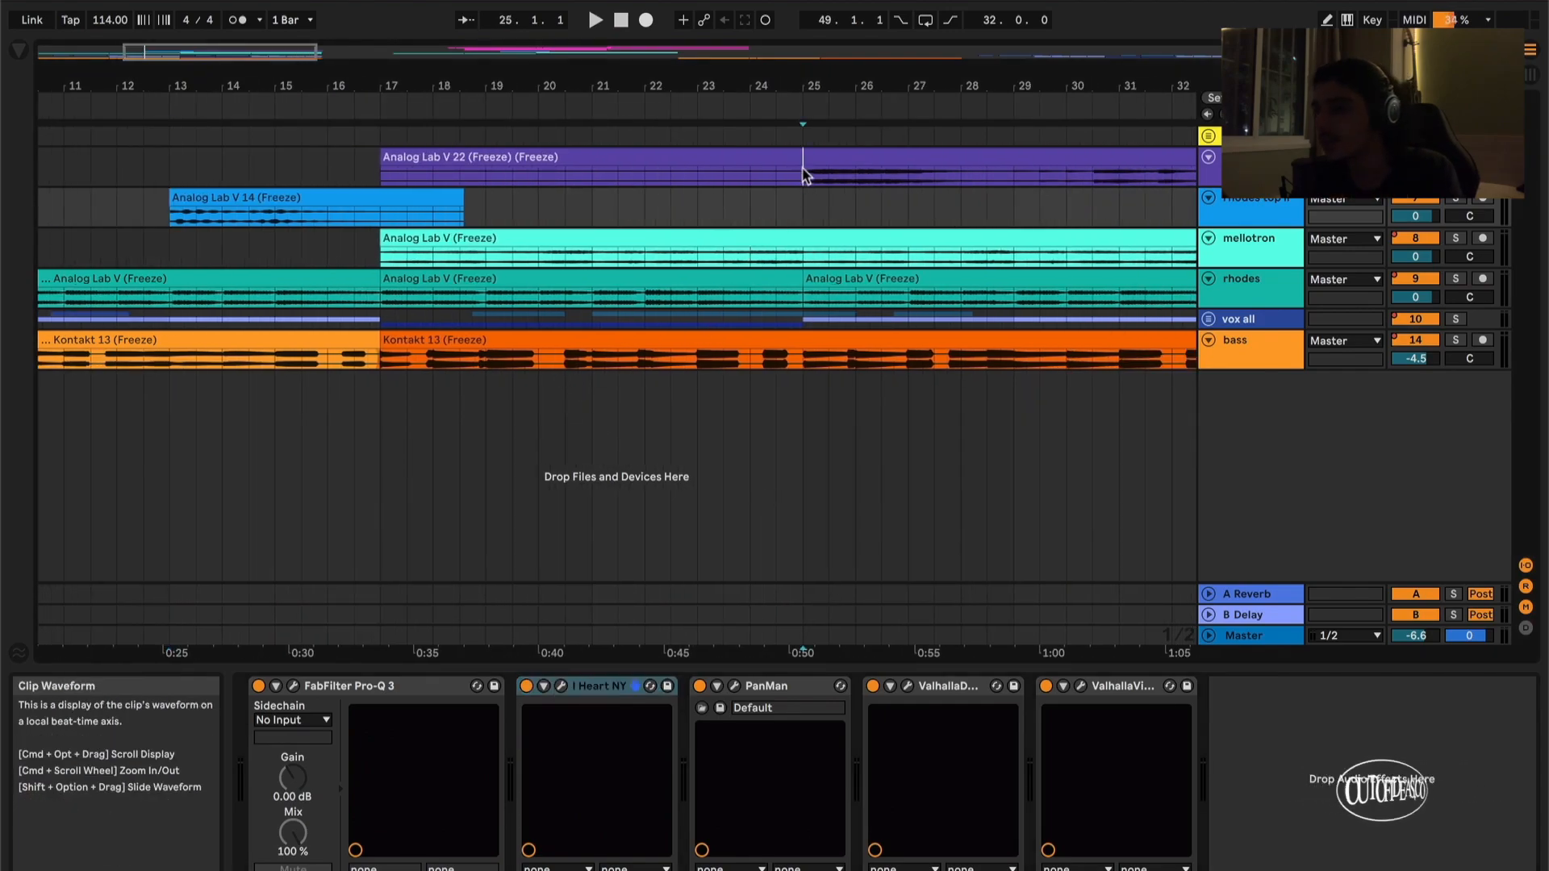
{"action": "scroll", "coordinate": [1049, 226], "scroll_direction": "right", "scroll_amount": 3}
{"action": "left_click", "coordinate": [1268, 212]}
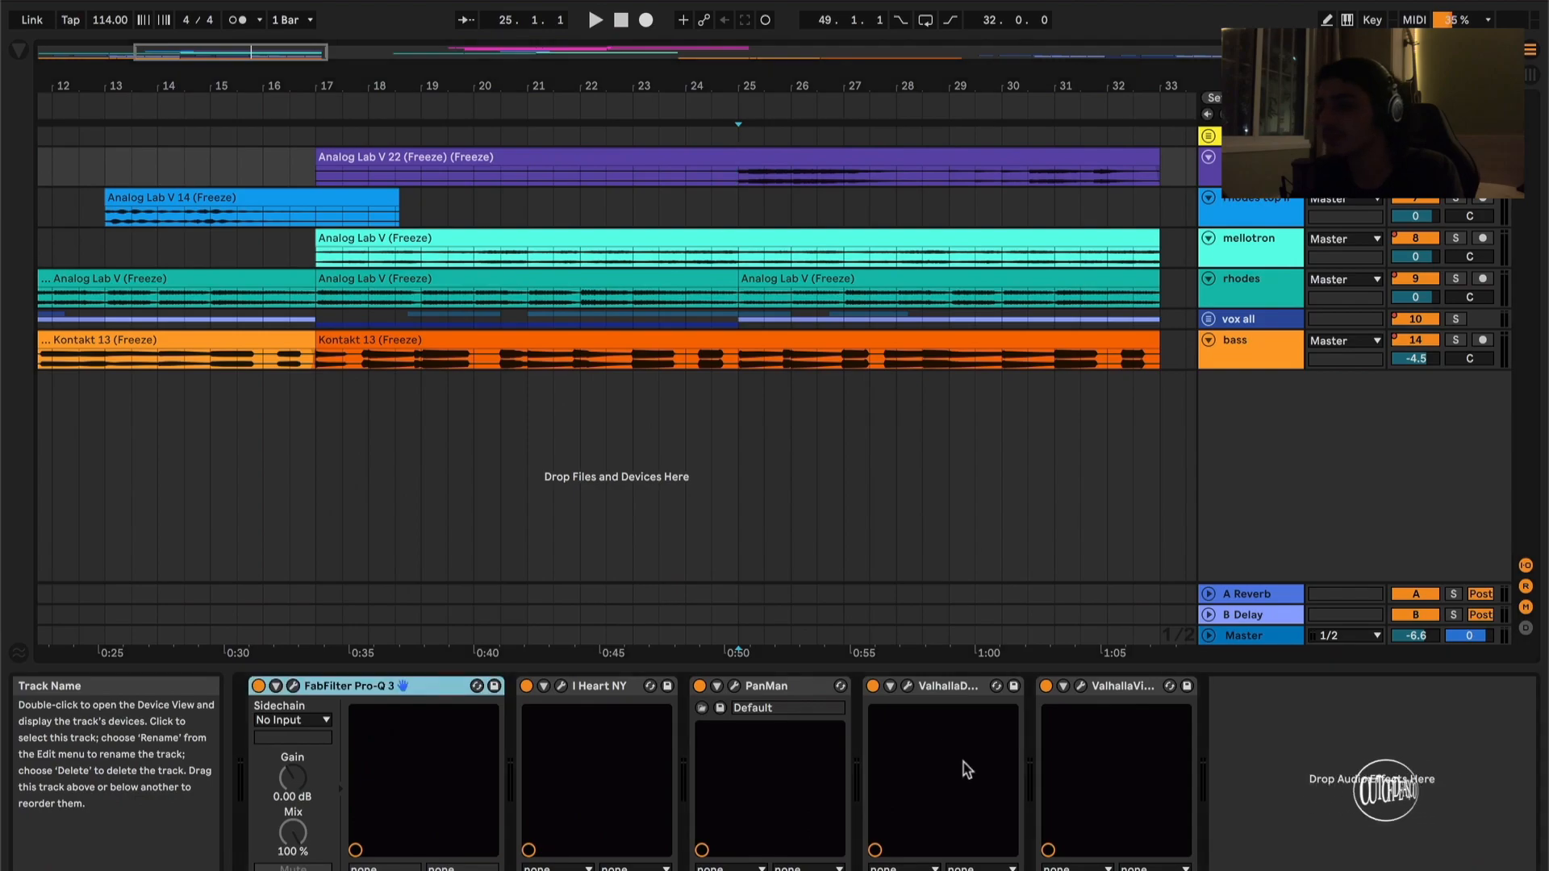
Step: Select all tracks from the Analog Lab V 22 track down to bass and increase their height together
{"action": "double_click", "coordinate": [1265, 205]}
{"action": "double_click", "coordinate": [1264, 173]}
{"action": "double_click", "coordinate": [1260, 203]}
{"action": "left_click", "coordinate": [1260, 174]}
{"action": "scroll", "coordinate": [816, 340], "scroll_direction": "down", "scroll_amount": 4}
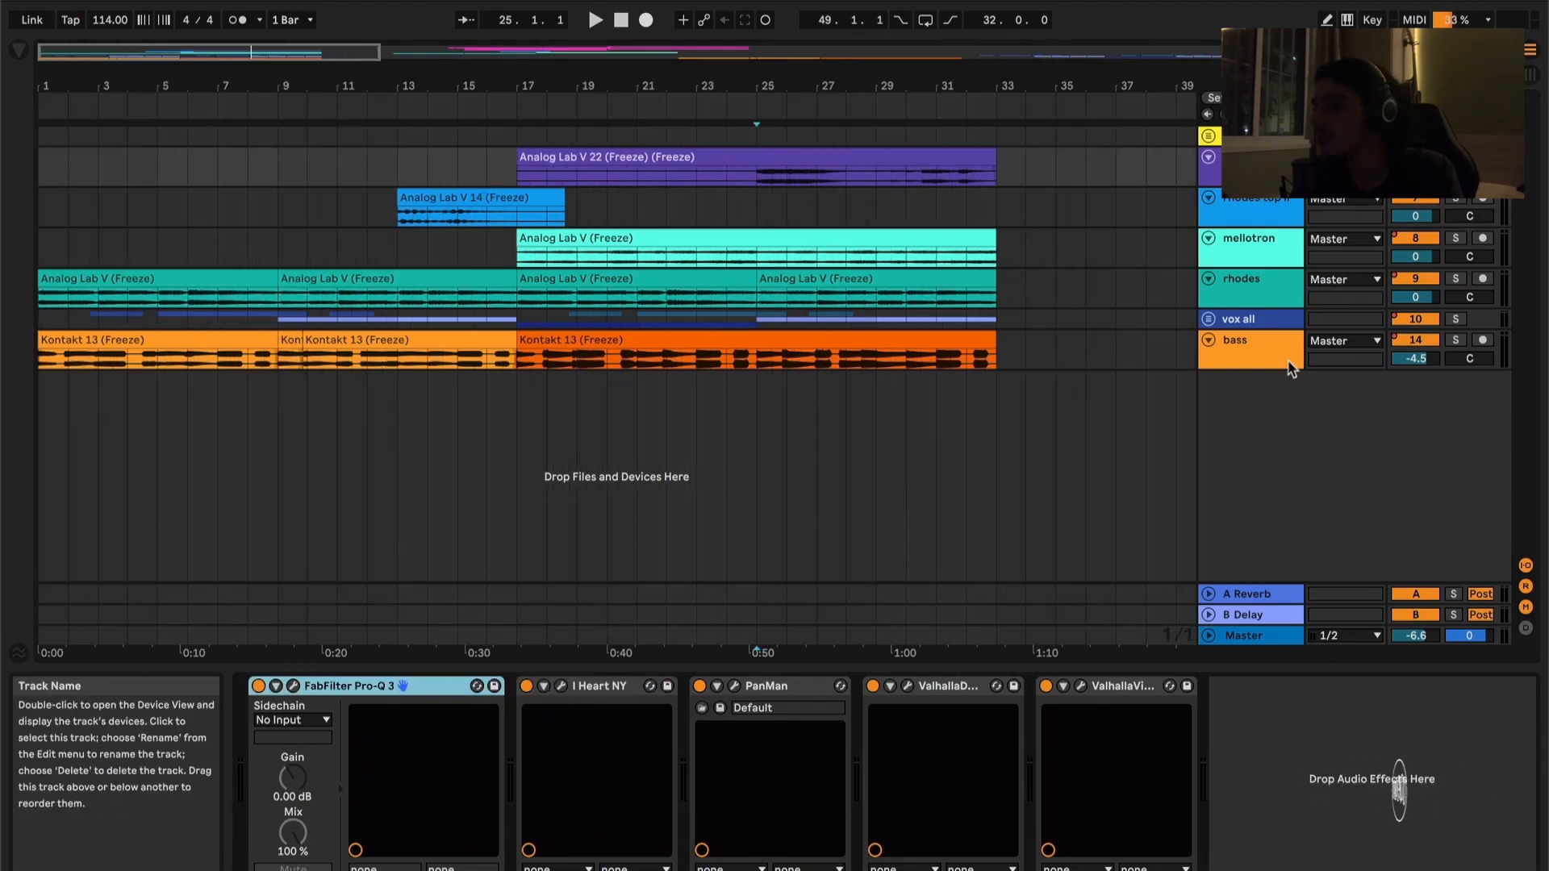
{"action": "scroll", "coordinate": [912, 406], "scroll_direction": "down", "scroll_amount": 3}
{"action": "left_click", "coordinate": [1250, 353]}
{"action": "left_click", "coordinate": [1256, 172], "text": "shift"}
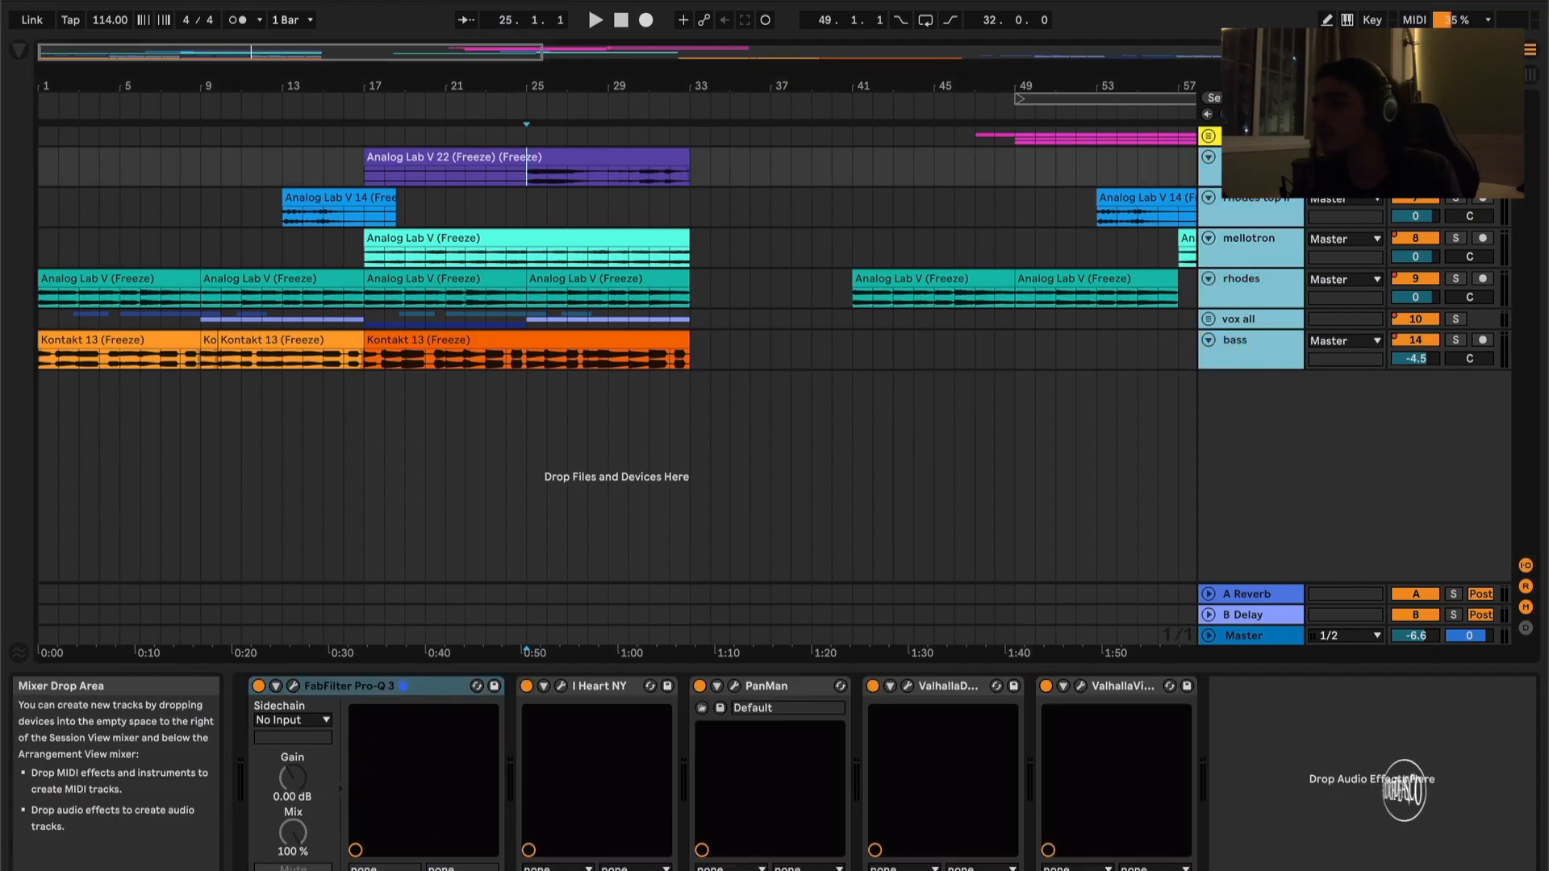
{"action": "left_click_drag", "start_coordinate": [1255, 188], "coordinate": [1255, 206]}
Step: Reduce the heights of the vox, vox textures and vox fx tracks to match the other tracks
{"action": "left_click", "coordinate": [1096, 476]}
{"action": "scroll", "coordinate": [1213, 537], "scroll_direction": "down", "scroll_amount": 3}
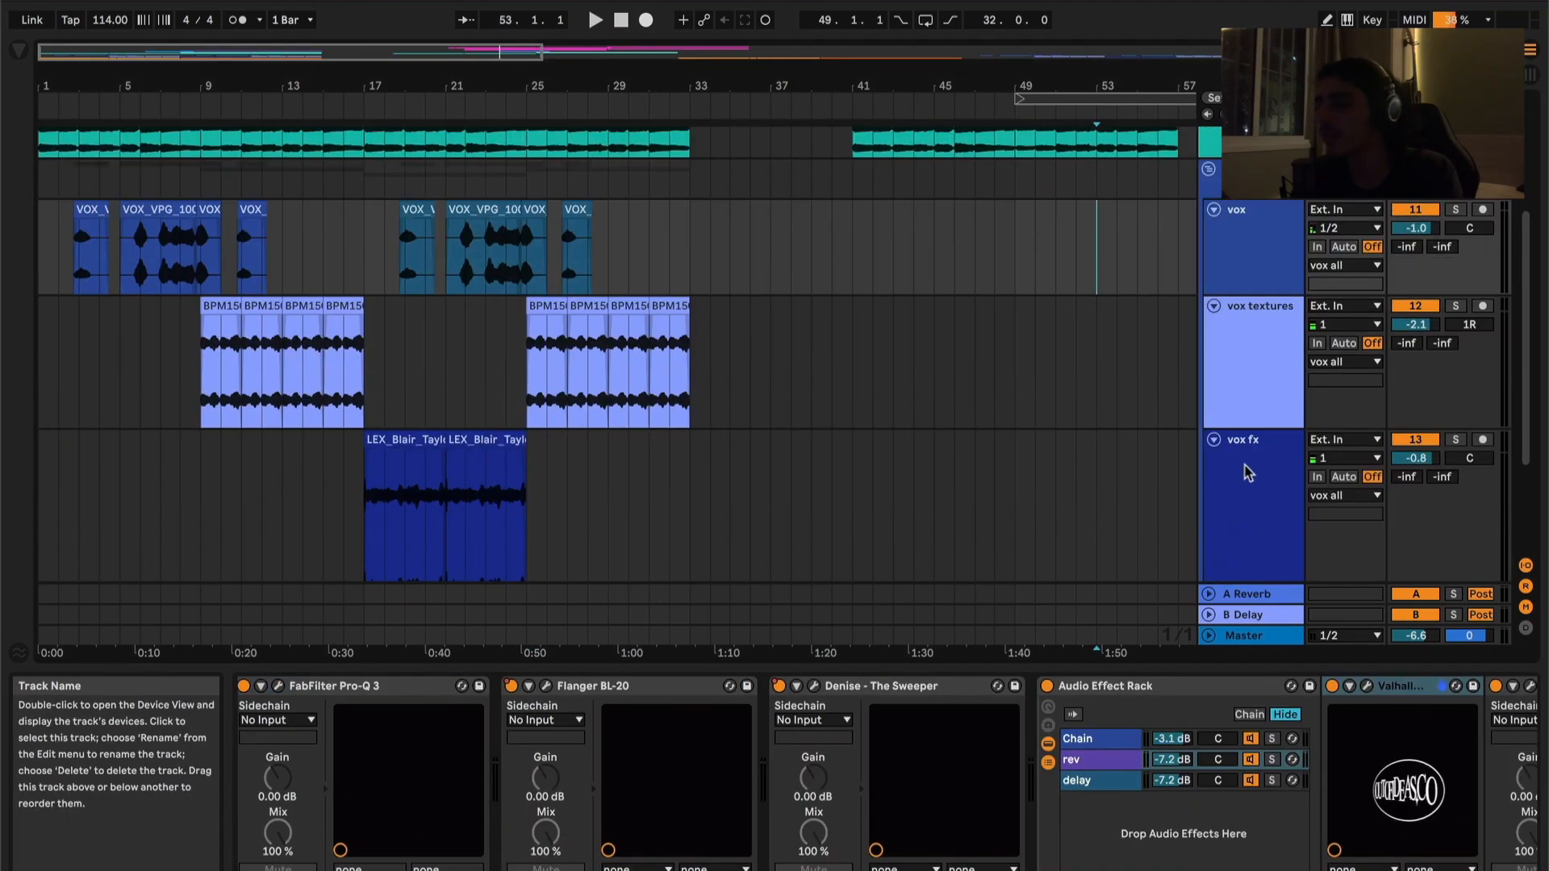
{"action": "left_click_drag", "start_coordinate": [1260, 278], "coordinate": [1257, 255]}
{"action": "left_click", "coordinate": [1011, 428]}
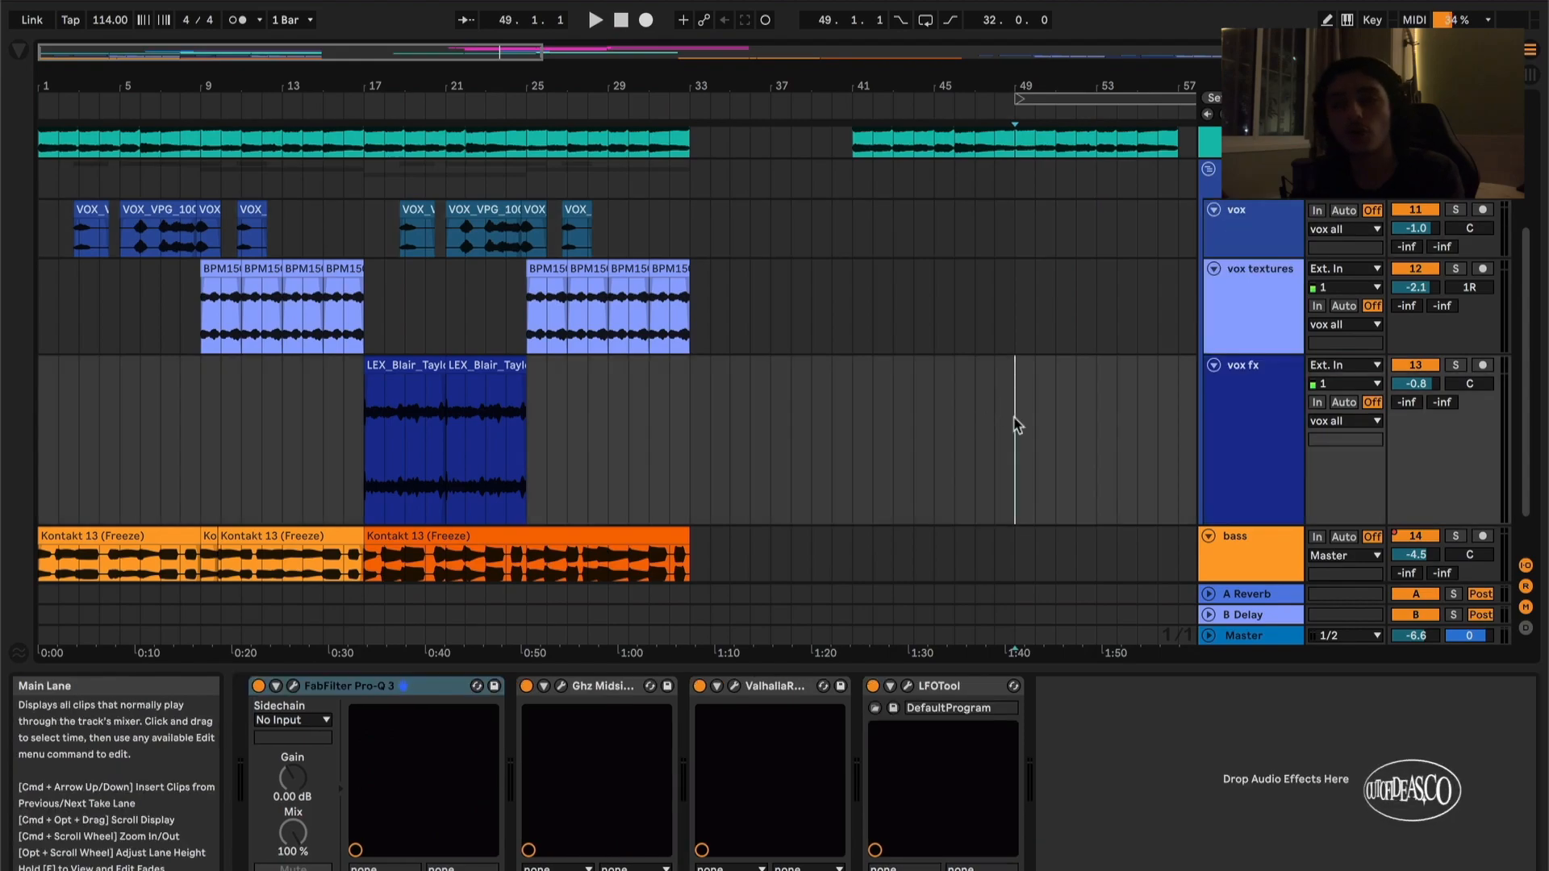
{"action": "left_click_drag", "start_coordinate": [1253, 523], "coordinate": [1254, 449]}
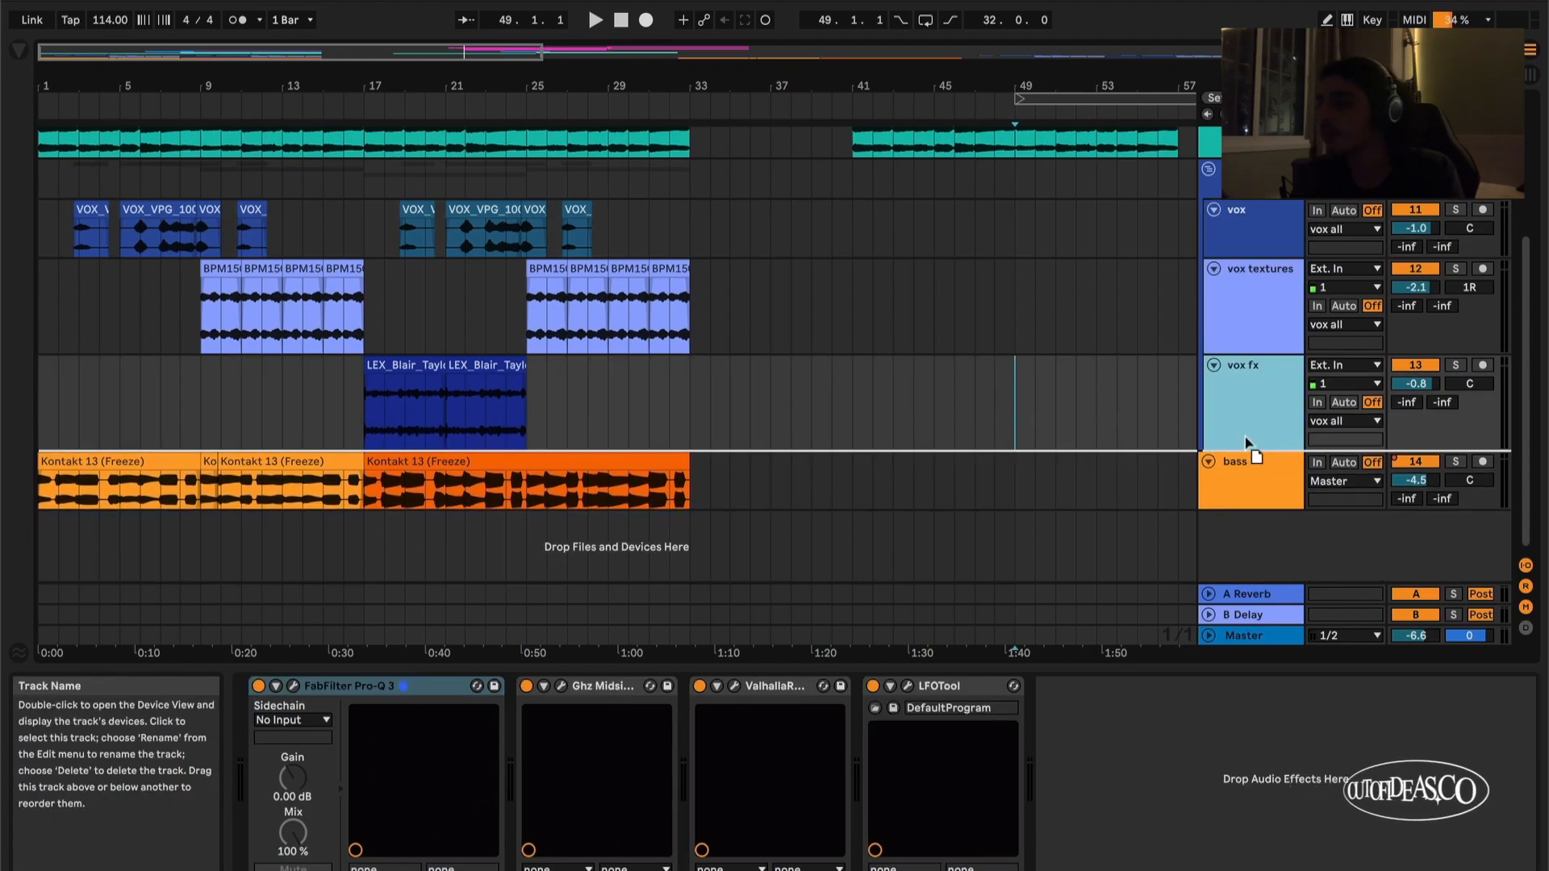
{"action": "left_click_drag", "start_coordinate": [1252, 448], "coordinate": [1250, 406]}
{"action": "left_click_drag", "start_coordinate": [1256, 354], "coordinate": [1258, 317]}
Step: Fold the resized vox, vox textures and vox fx tracks back into the vox all group
{"action": "scroll", "coordinate": [1089, 408], "scroll_direction": "up", "scroll_amount": 3}
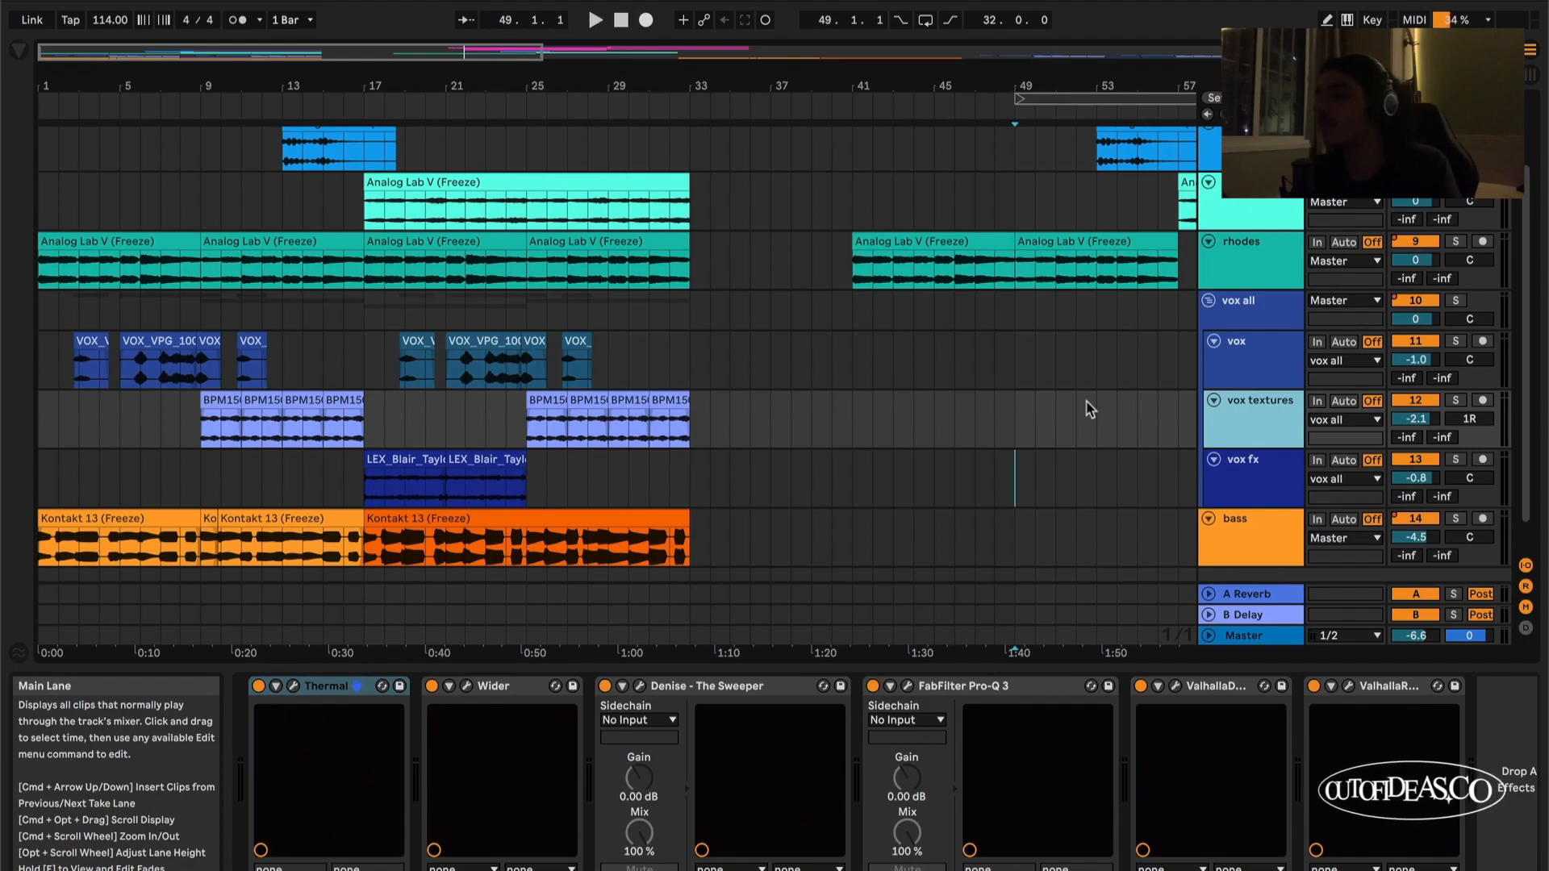
{"action": "scroll", "coordinate": [1089, 407], "scroll_direction": "down", "scroll_amount": 3}
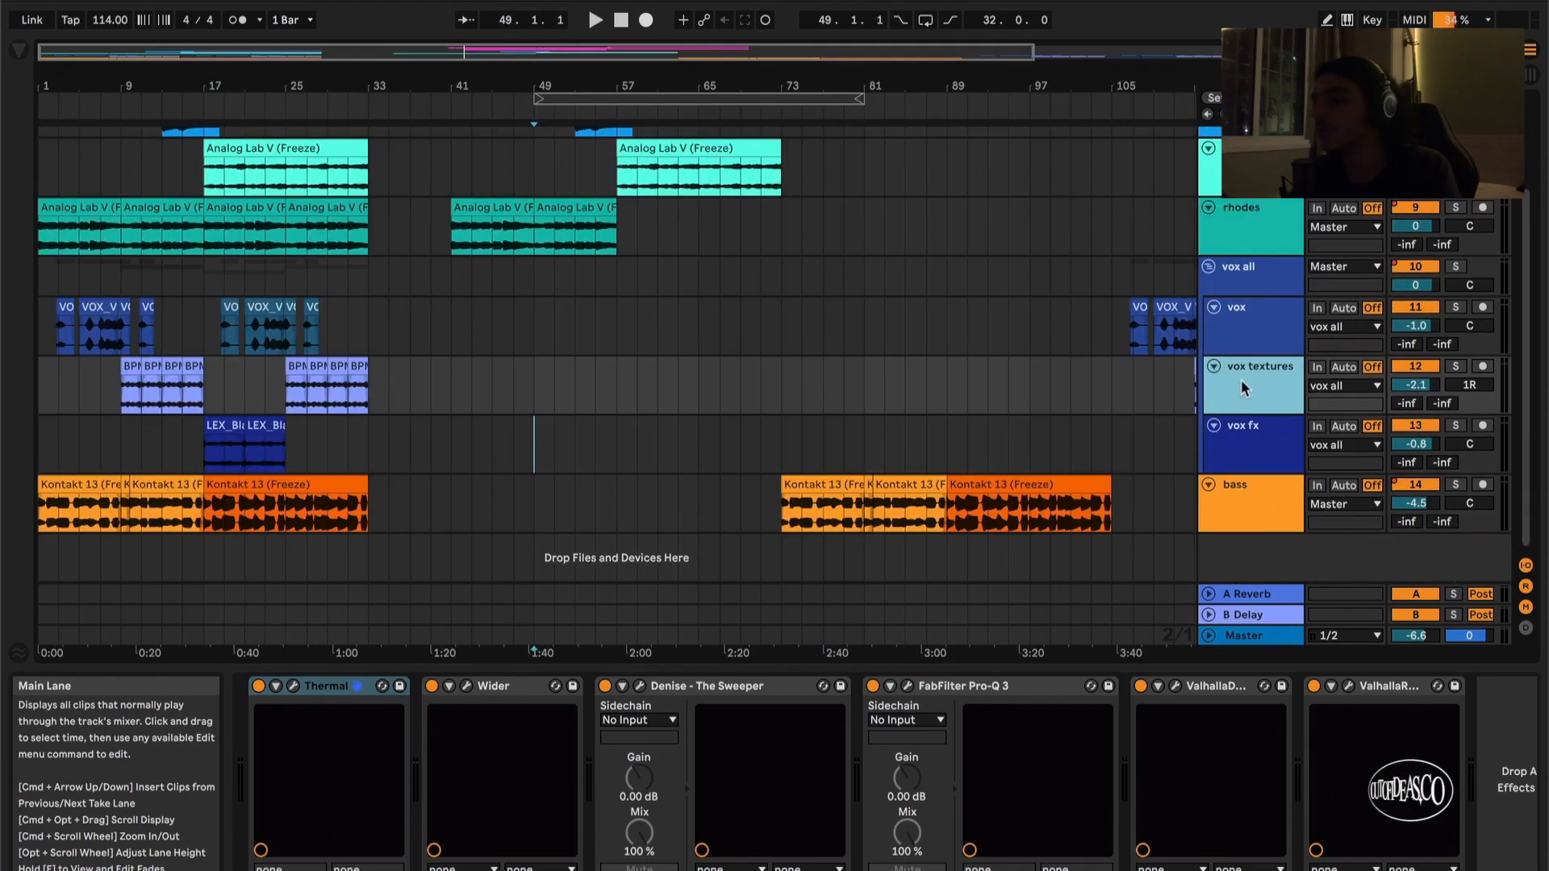
{"action": "left_click", "coordinate": [1208, 268]}
{"action": "scroll", "coordinate": [881, 346], "scroll_direction": "down", "scroll_amount": 3}
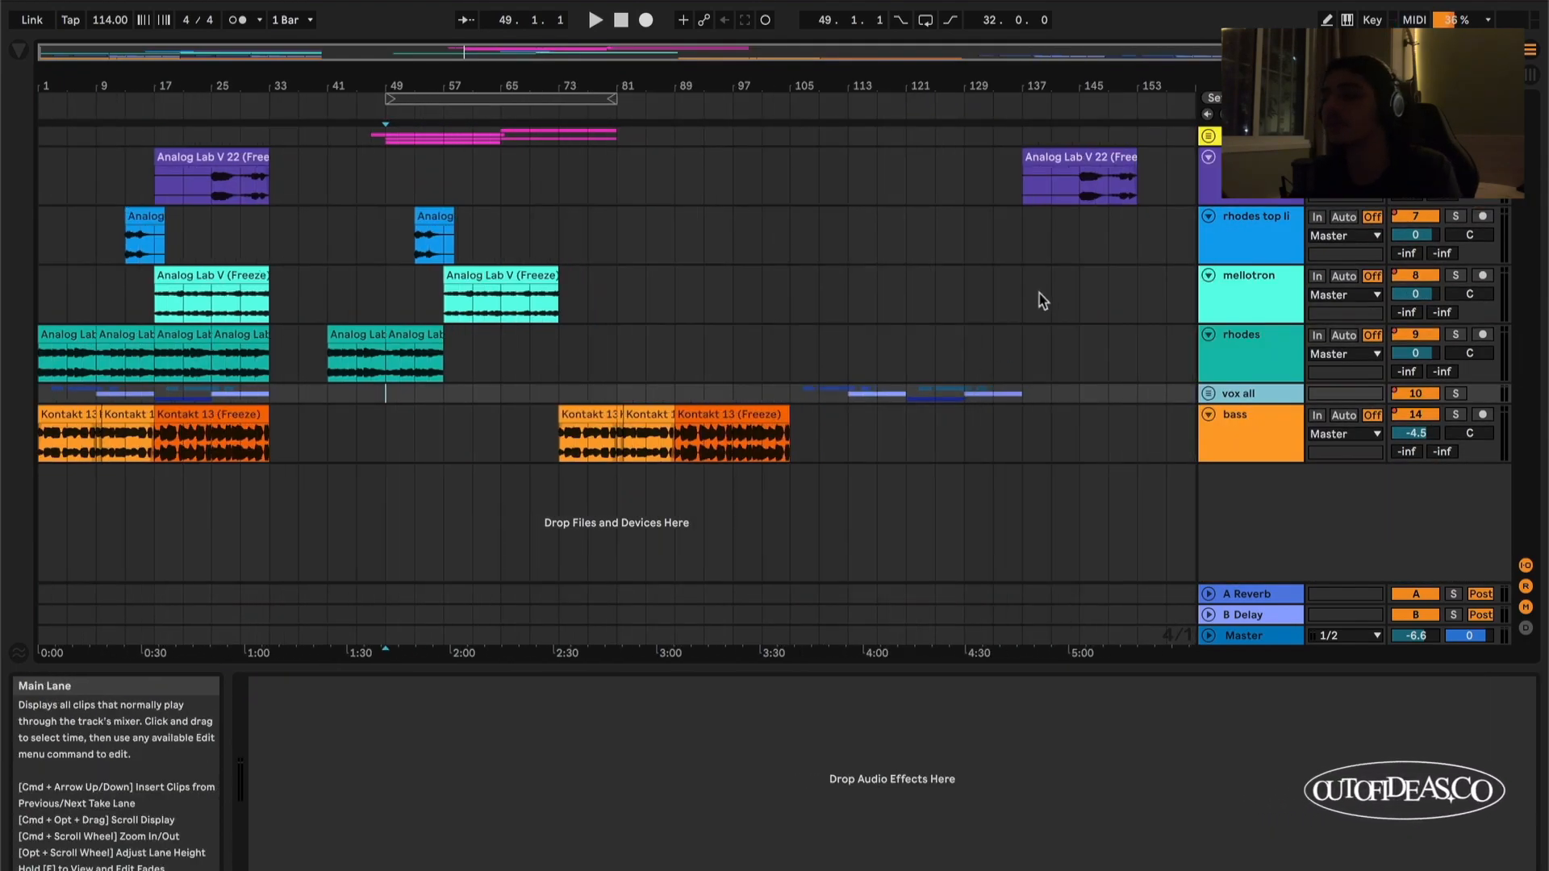
Step: Highlight bars 1 to 153 from the Analog Lab V 22 track to bass, clear the selection and review the arrangement's sections
{"action": "left_click_drag", "start_coordinate": [1149, 185], "coordinate": [48, 437]}
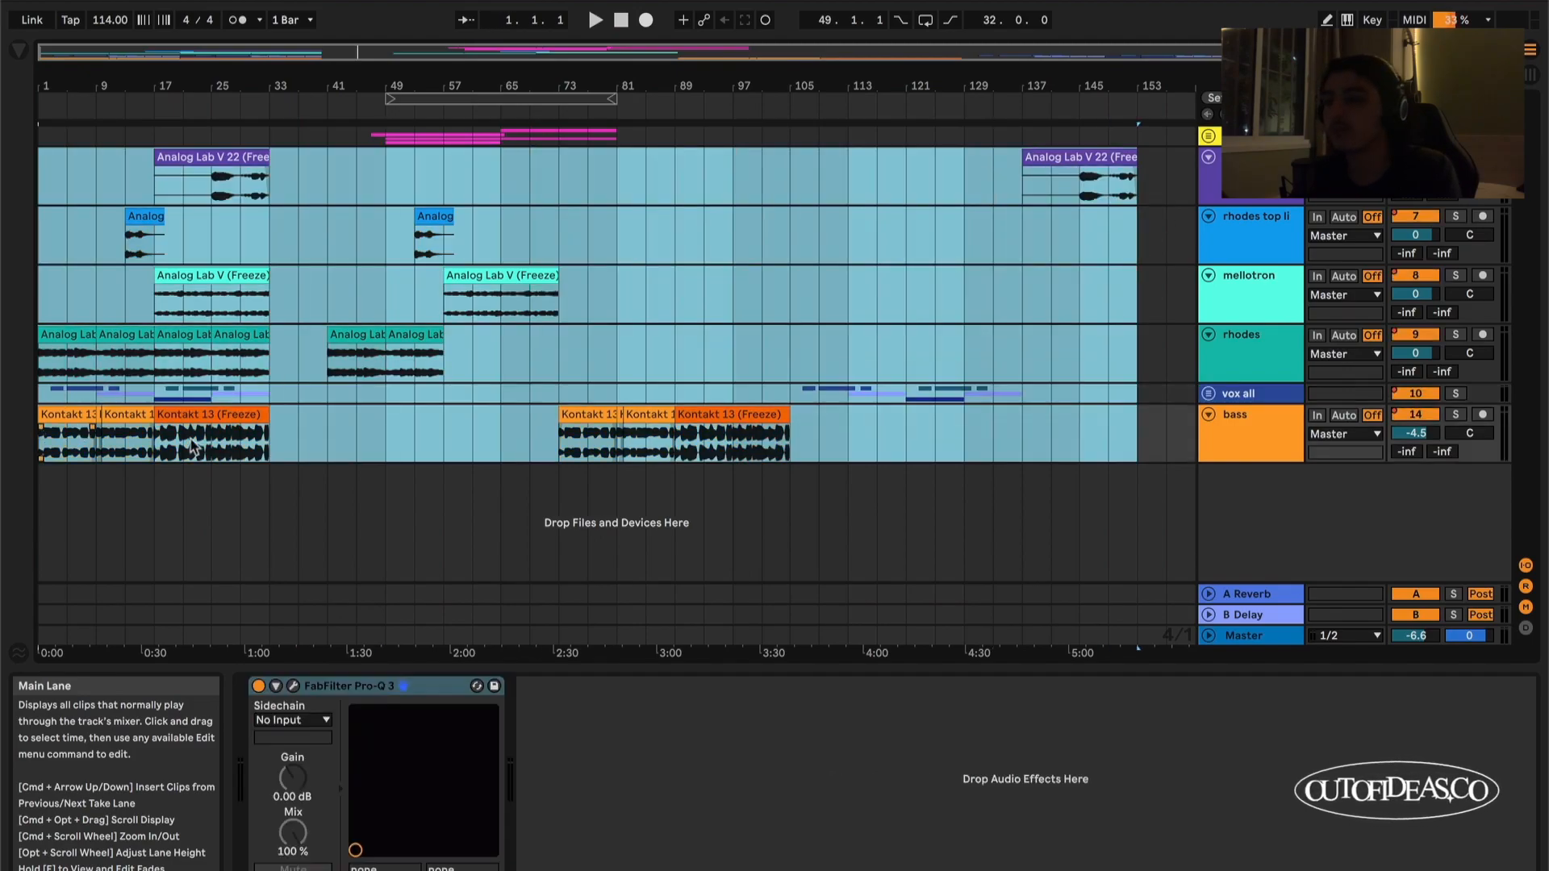
{"action": "left_click", "coordinate": [366, 490]}
{"action": "scroll", "coordinate": [366, 490], "scroll_direction": "up", "scroll_amount": 3}
{"action": "scroll", "coordinate": [367, 490], "scroll_direction": "left", "scroll_amount": 4}
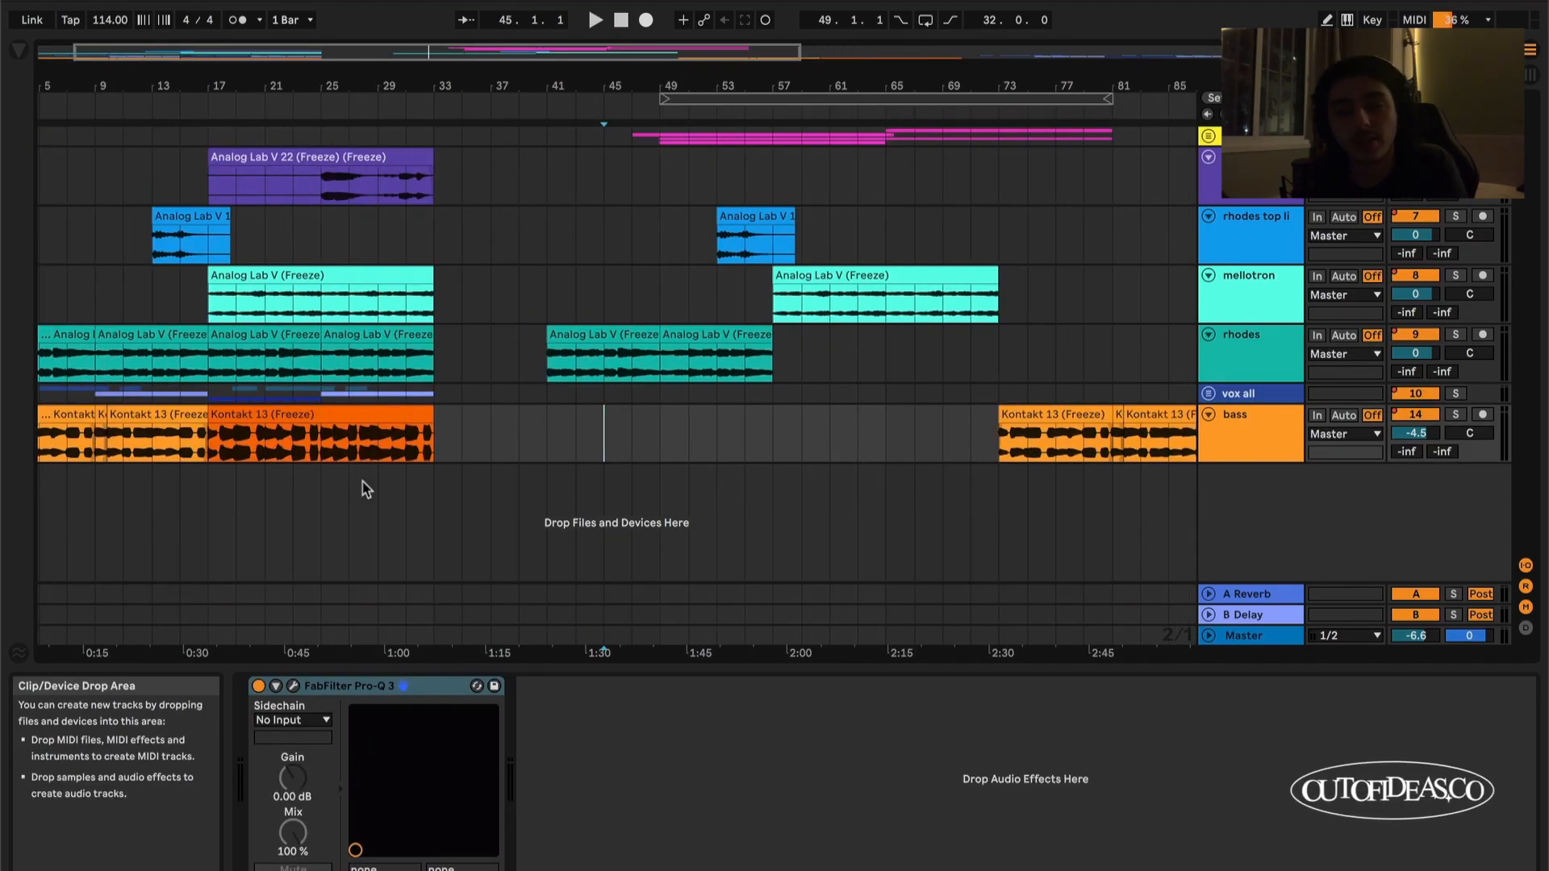
{"action": "scroll", "coordinate": [367, 490], "scroll_direction": "left", "scroll_amount": 2}
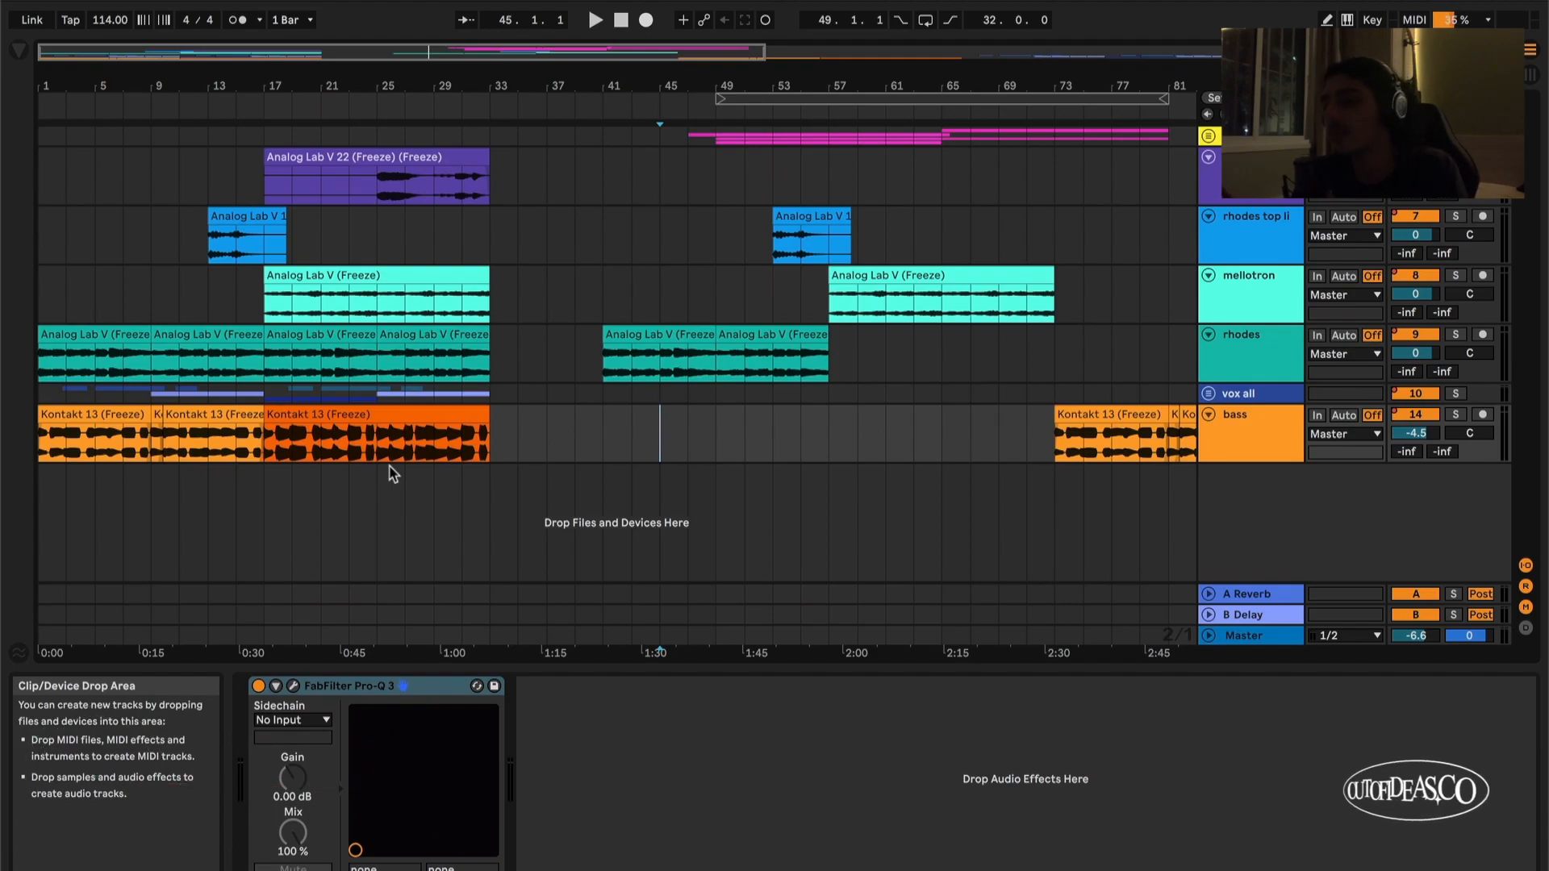
{"action": "key", "text": "minus"}
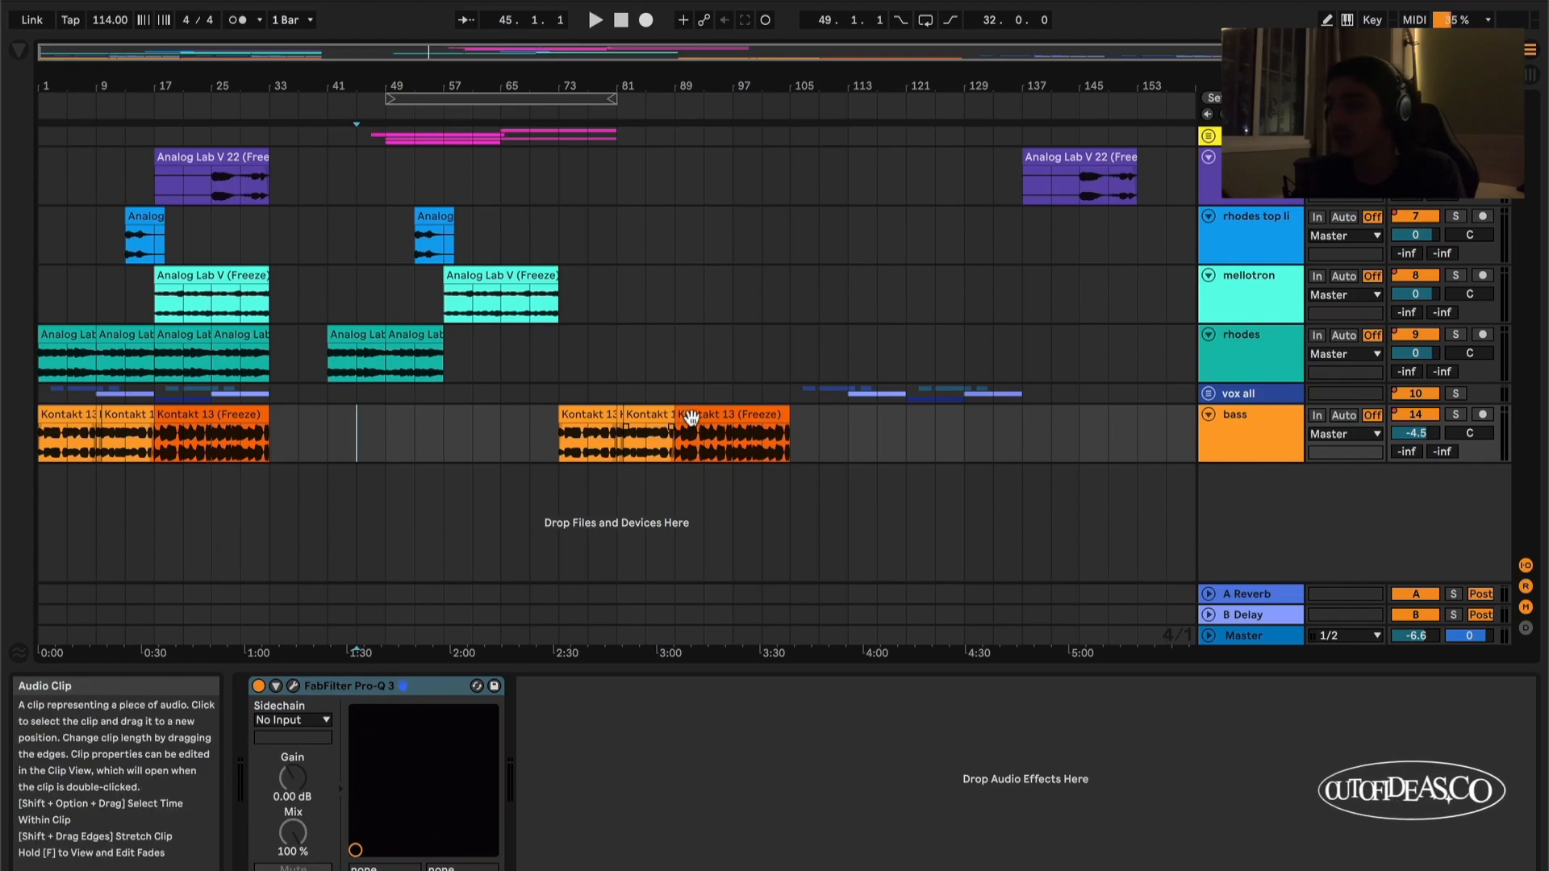
{"action": "key", "text": "plus"}
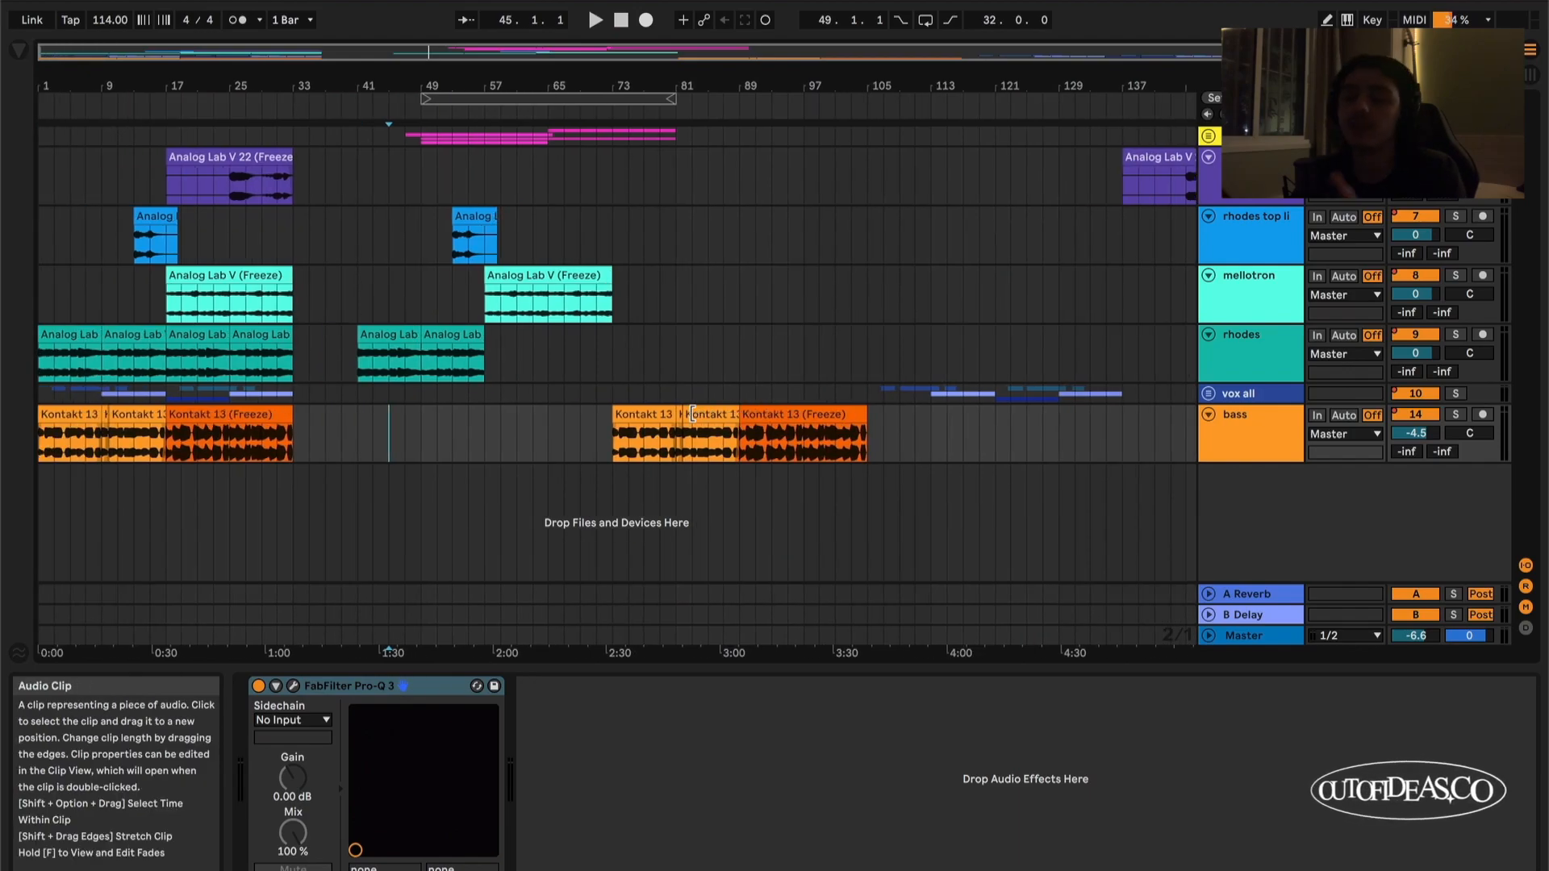